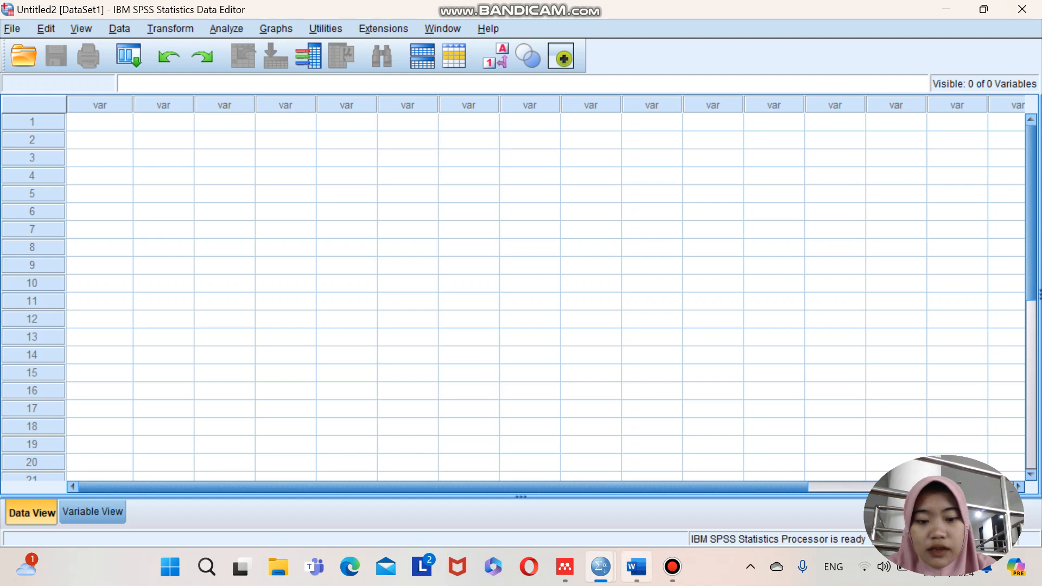
# - Look over the Word exam document, then switch to the empty Untitled2 SPSS dataset
pyautogui.click(637, 567)
pyautogui.scroll(1, 637, 499)
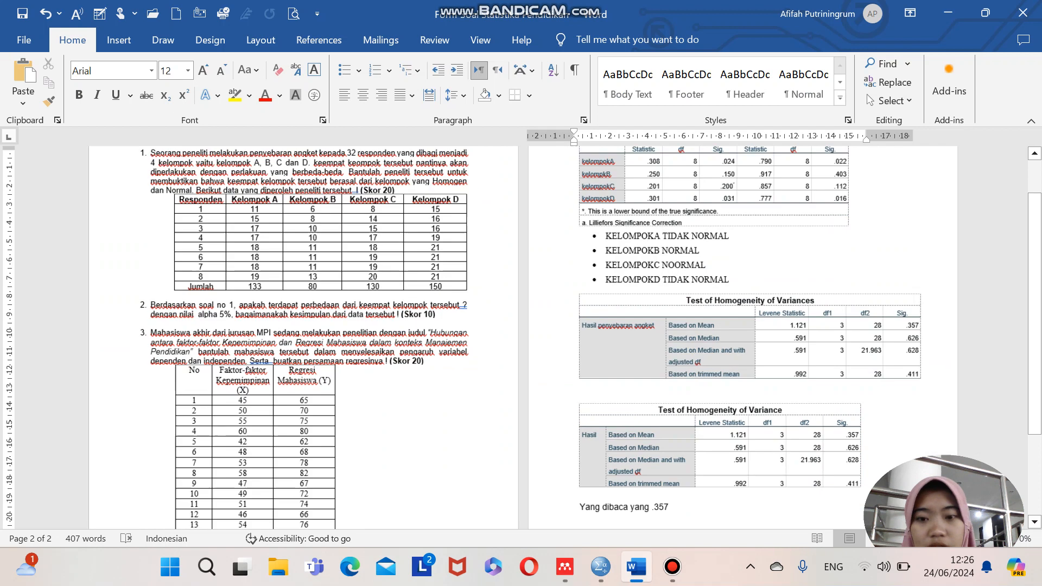
pyautogui.scroll(3, 521, 326)
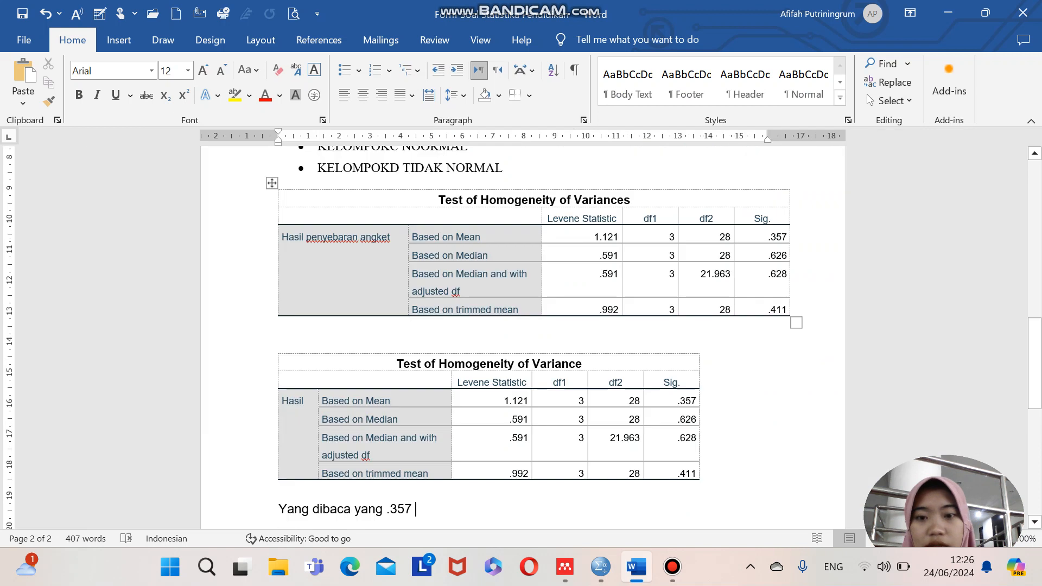
pyautogui.scroll(15, 522, 326)
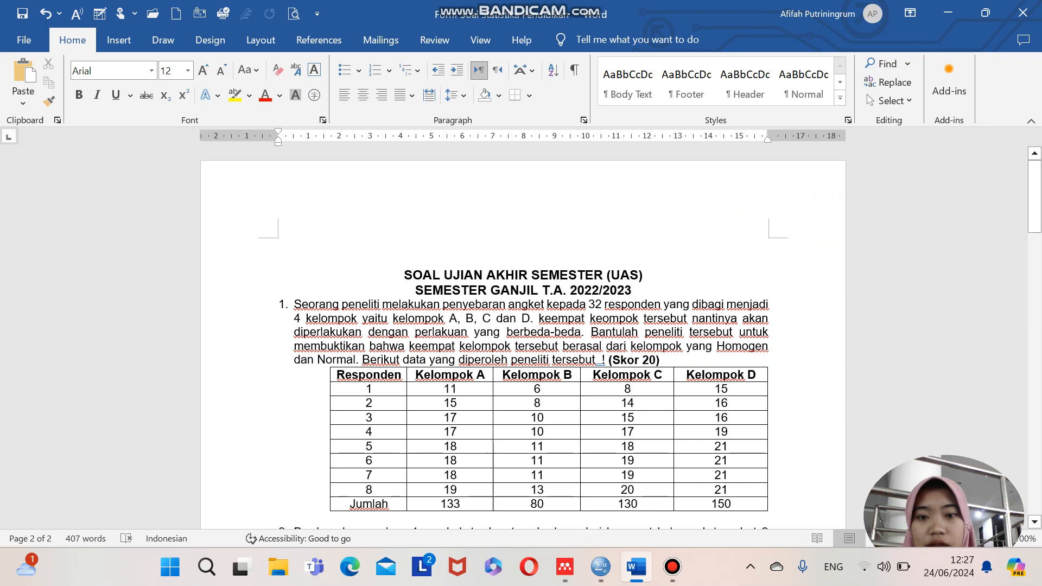
pyautogui.scroll(-1, 532, 380)
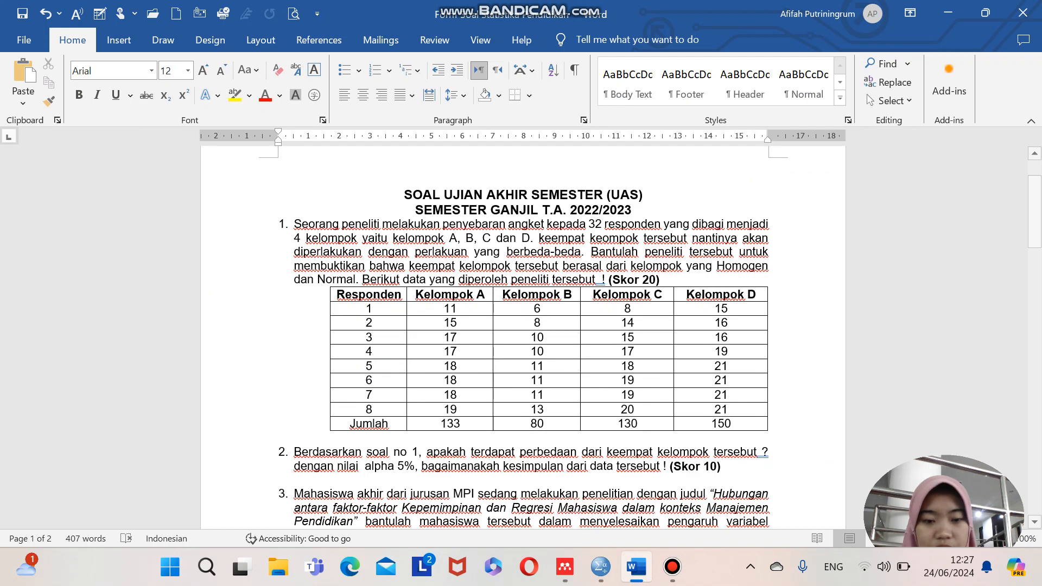
pyautogui.moveTo(600, 566)
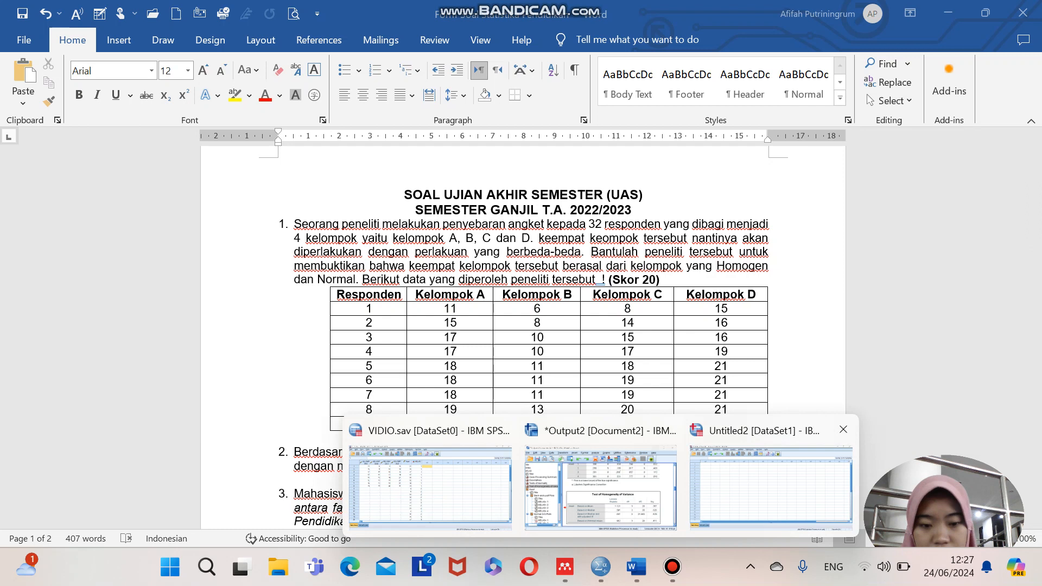
pyautogui.click(771, 488)
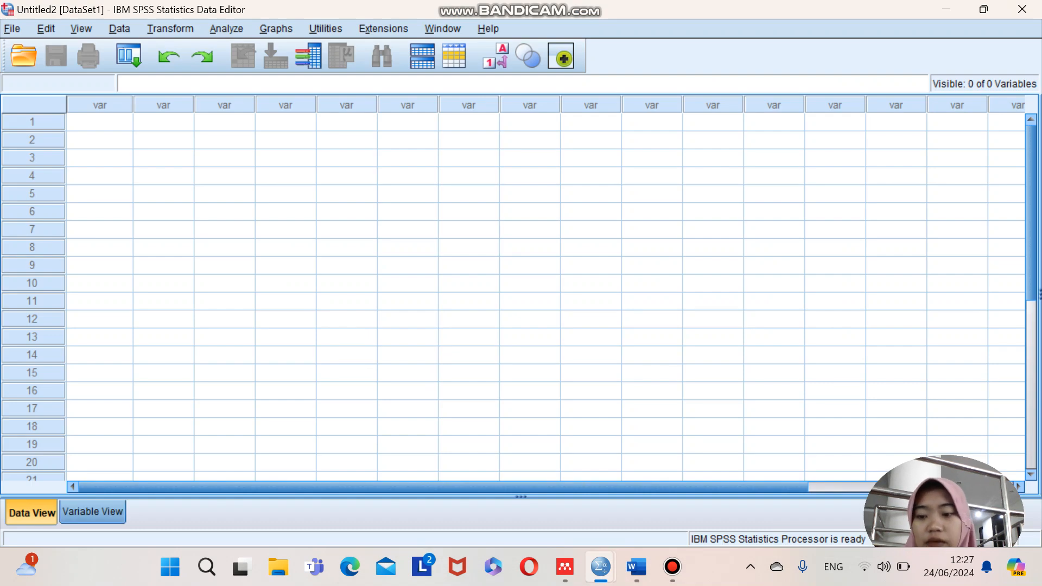
# - Create four variables named KELOMPOKA, KELOMPOKB, KELOMPOKC and KELOMPOKD in Variable View
pyautogui.click(93, 512)
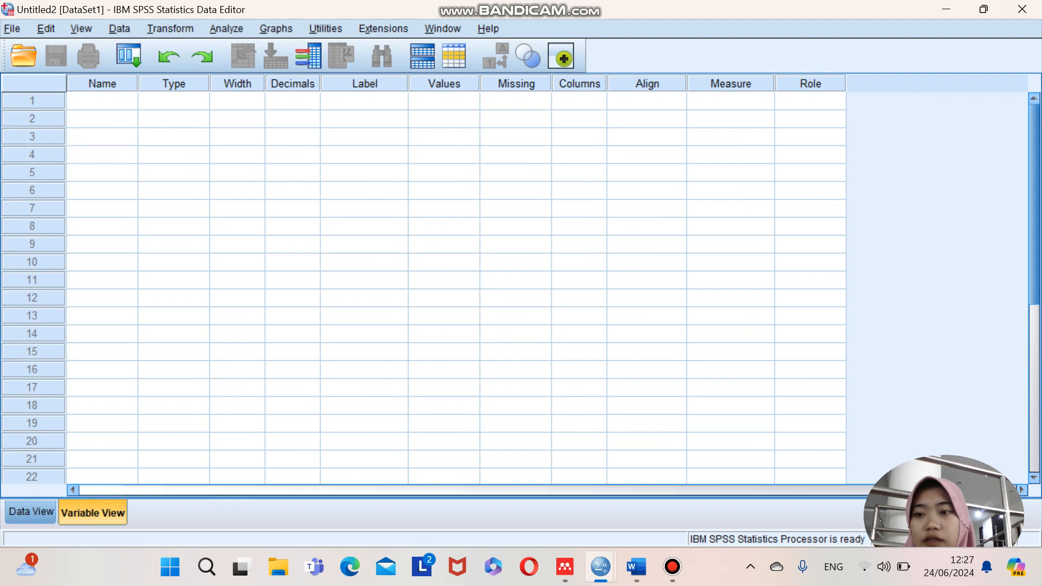
pyautogui.click(102, 84)
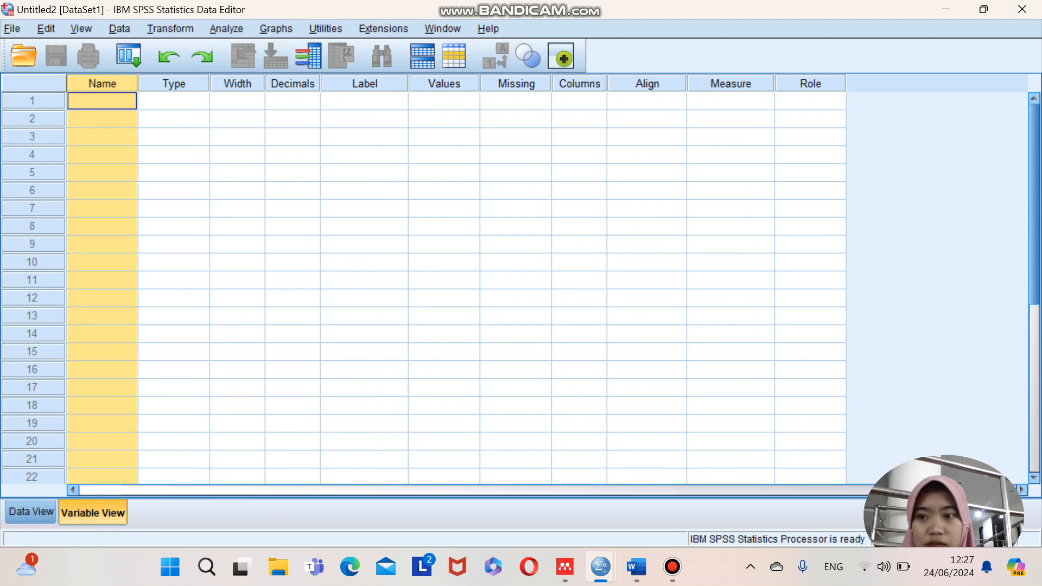
pyautogui.click(102, 101)
pyautogui.write('KELOMPOKA')
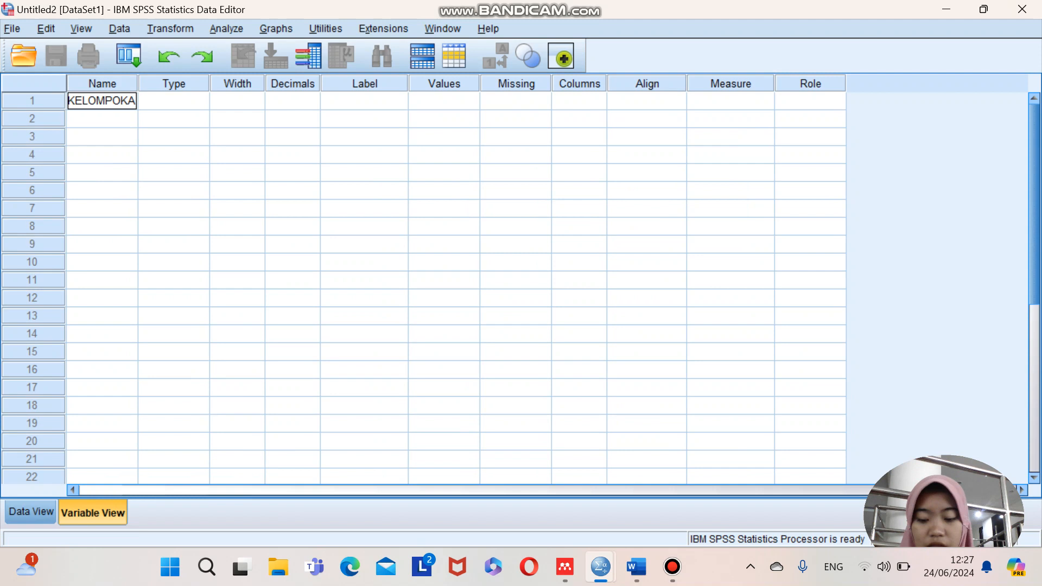
pyautogui.press('Return')
pyautogui.write('KEL')
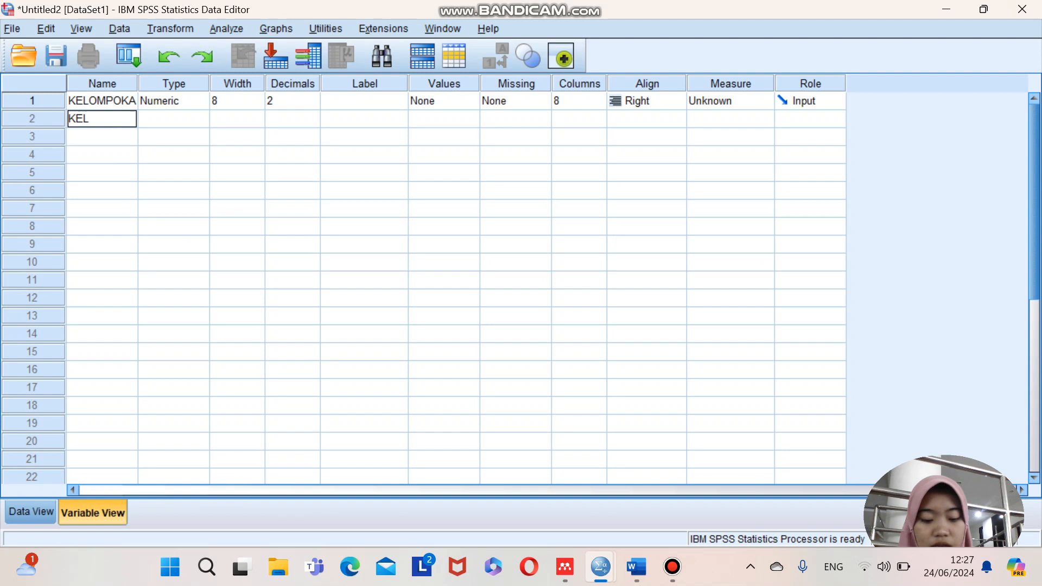
pyautogui.write('OM')
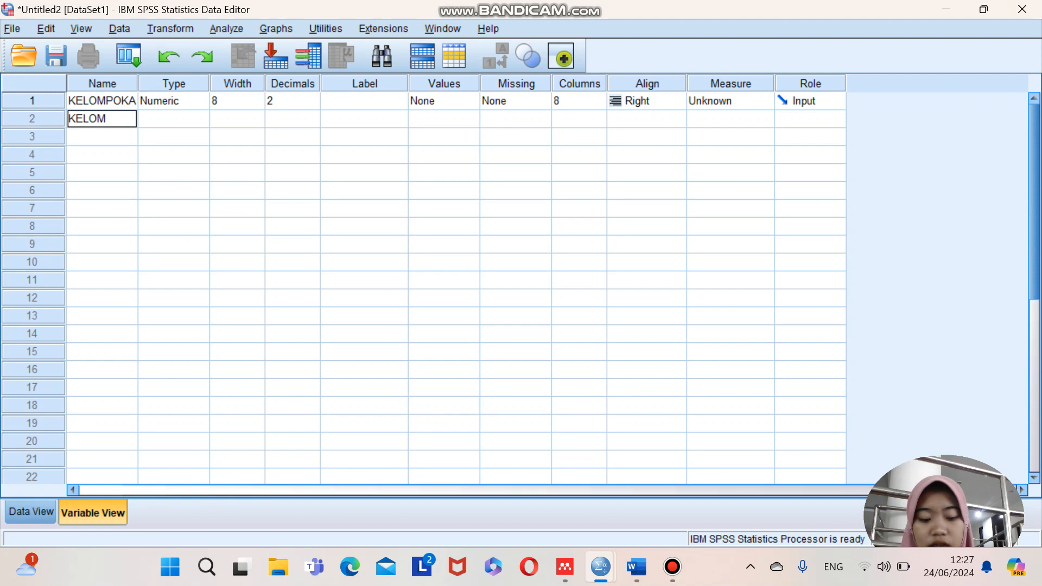
pyautogui.write('POKB')
pyautogui.press('Return')
pyautogui.write('KEL')
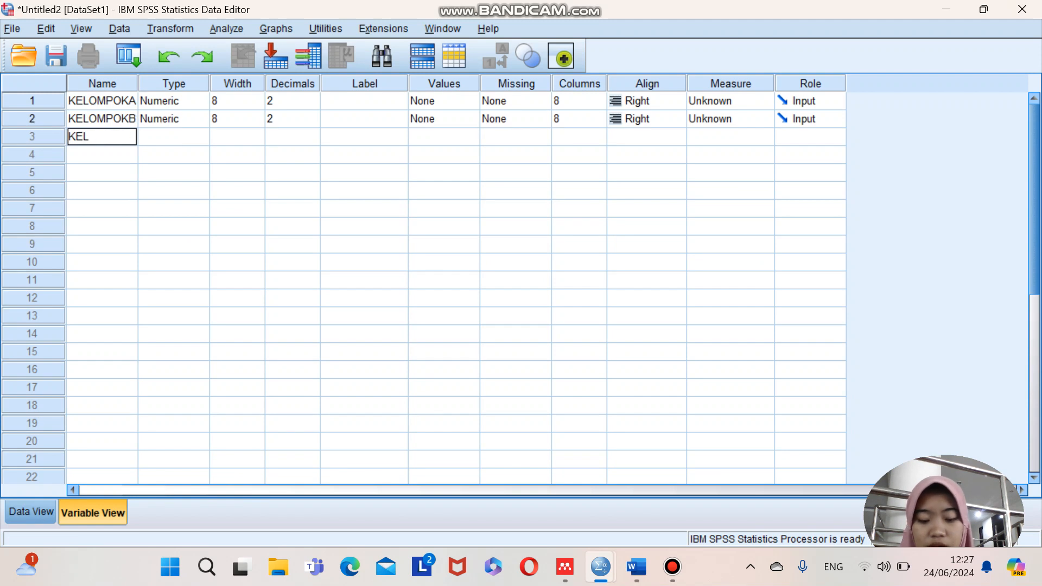
pyautogui.write('OMPOKC')
pyautogui.press('Return')
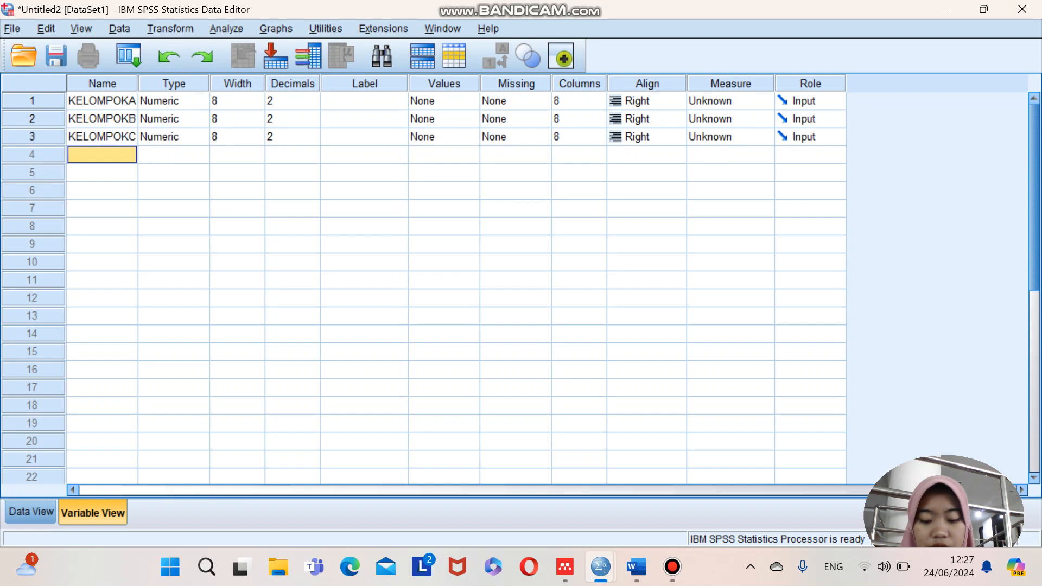
pyautogui.write('KELOMPOKD')
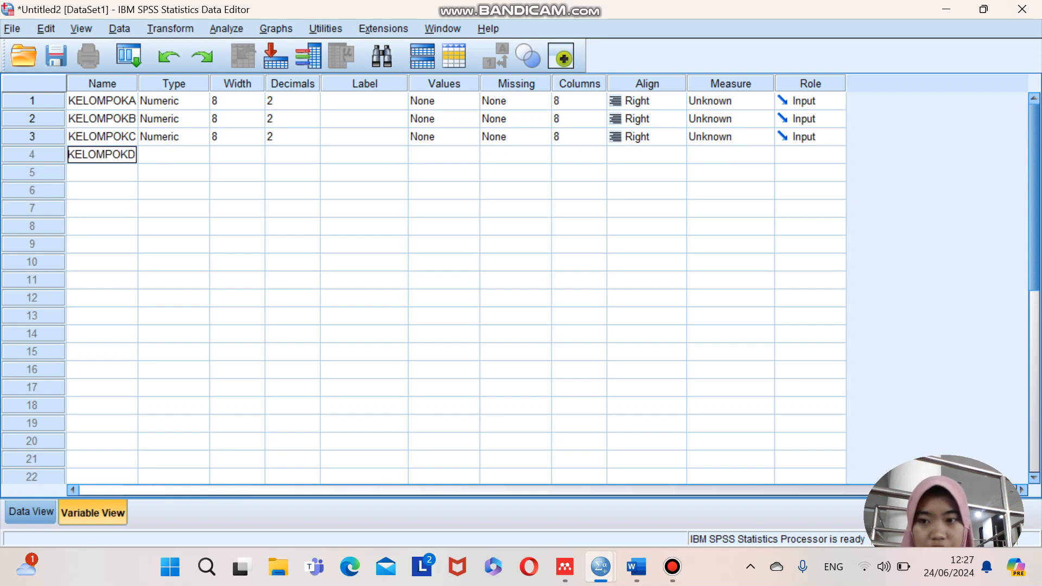
pyautogui.press('Return')
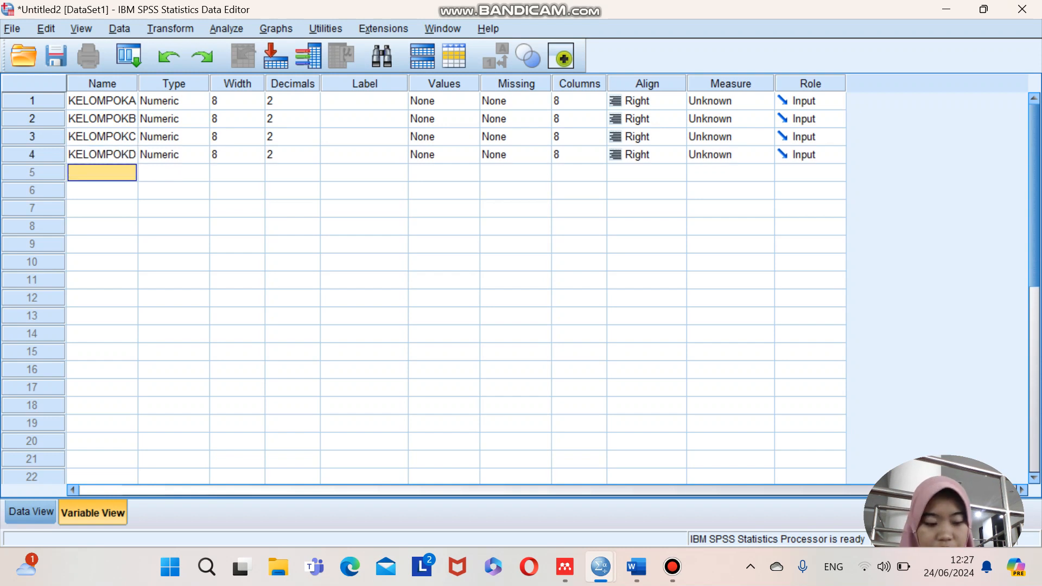
# - Set Decimals to 0 for all four KELOMPOK variables
pyautogui.click(303, 101)
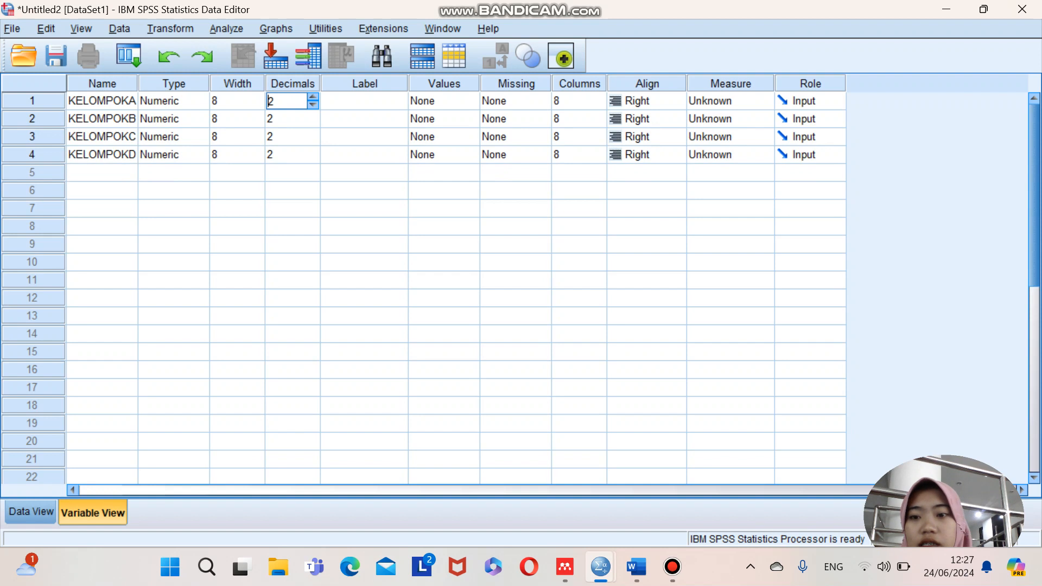
pyautogui.click(313, 105)
pyautogui.click(313, 106)
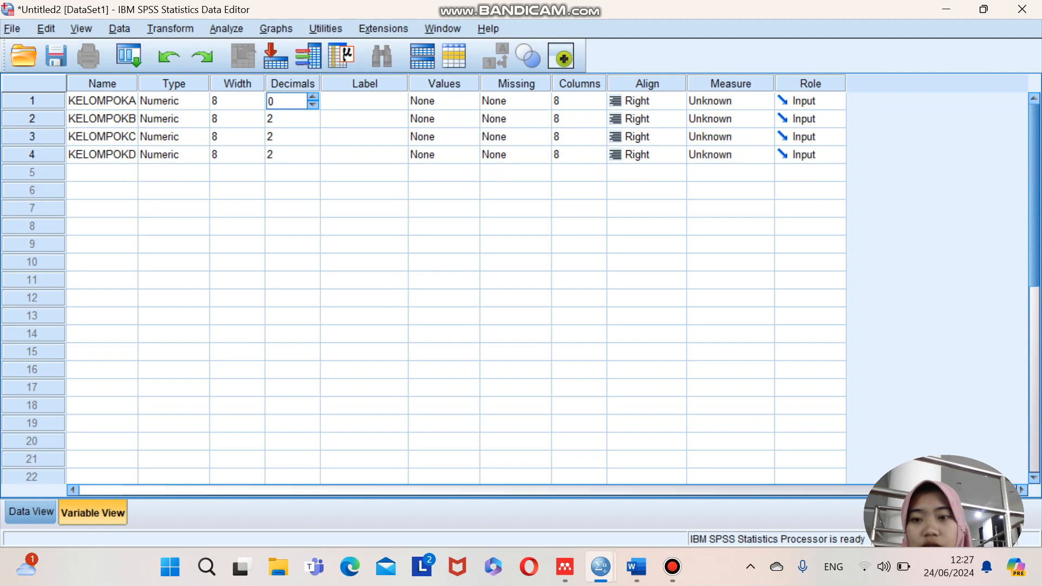
pyautogui.click(314, 115)
pyautogui.press('BackSpace')
pyautogui.write('0')
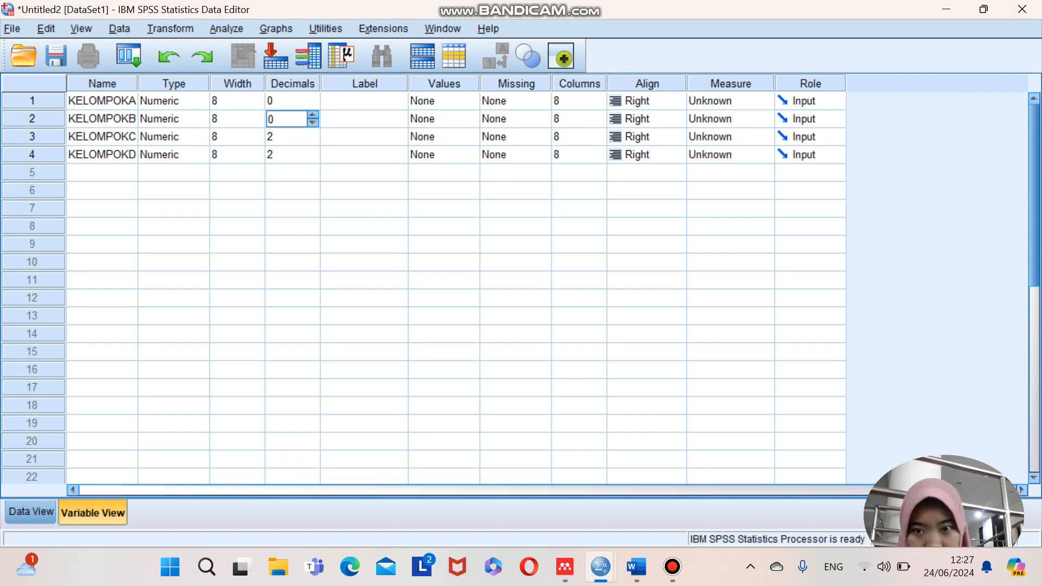
pyautogui.press('Return')
pyautogui.press('BackSpace')
pyautogui.write('1')
pyautogui.click(313, 142)
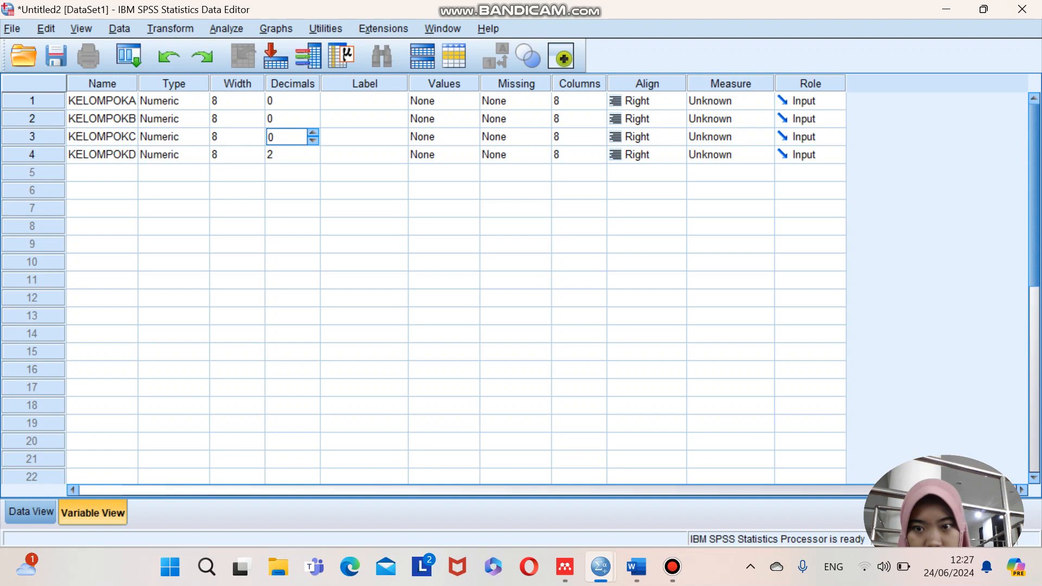
pyautogui.click(313, 159)
pyautogui.click(313, 159)
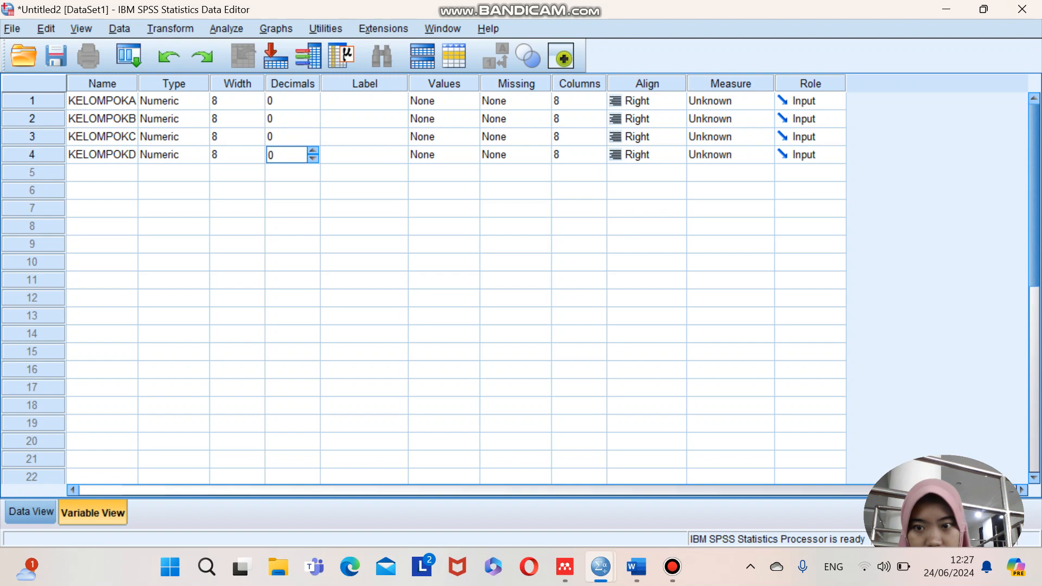
# - Set Measure to Scale for KELOMPOKA–KELOMPOKD and return to Data View
pyautogui.click(762, 101)
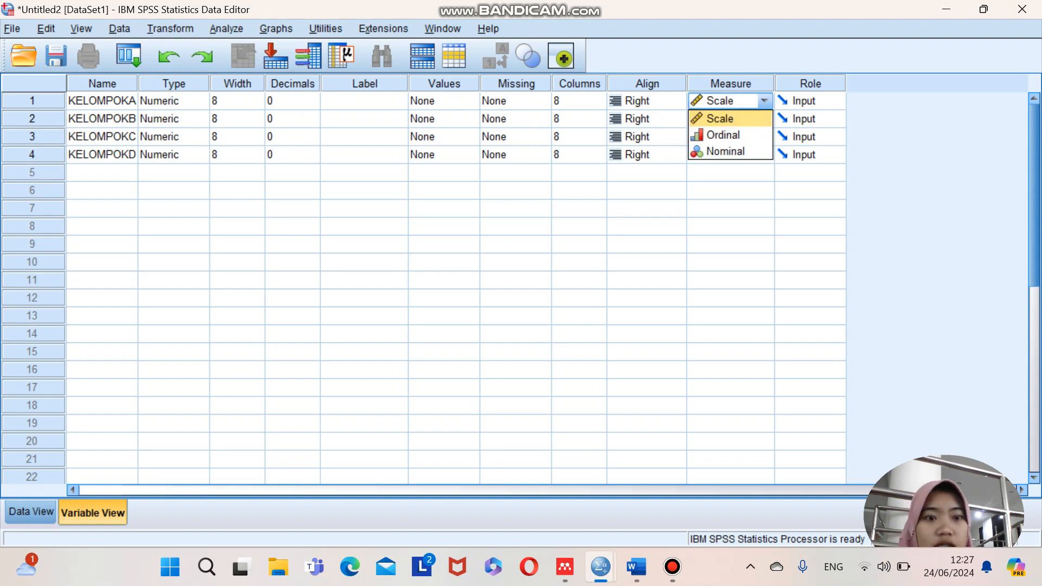
pyautogui.click(754, 118)
pyautogui.click(762, 119)
pyautogui.click(754, 137)
pyautogui.click(762, 137)
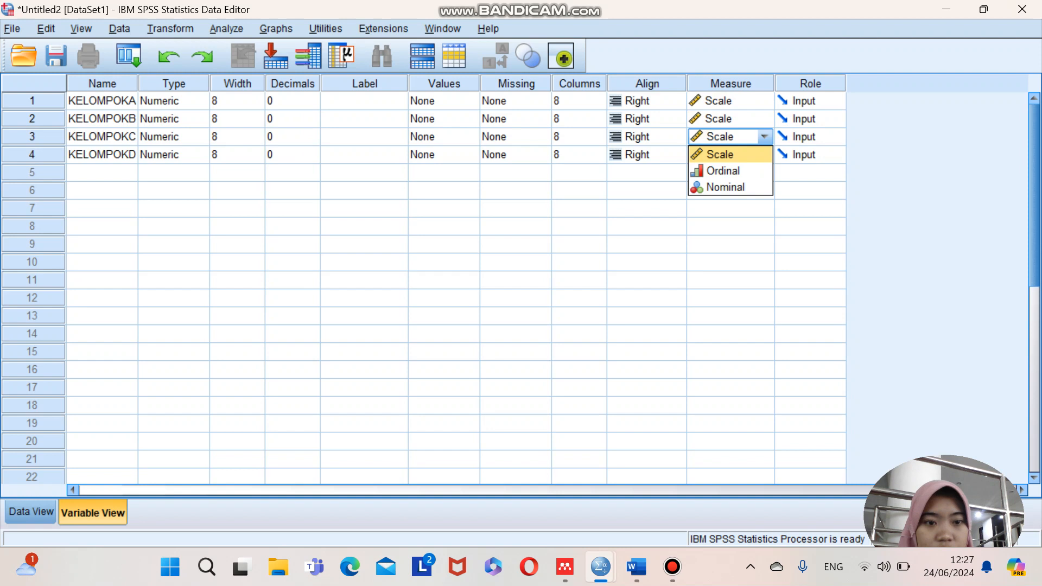
pyautogui.click(730, 155)
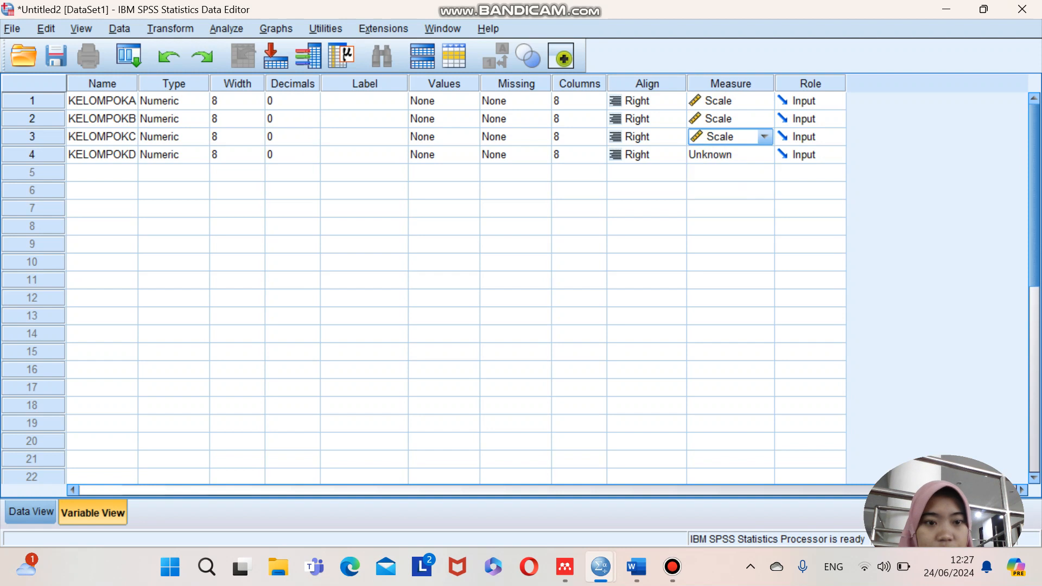
pyautogui.click(762, 154)
pyautogui.click(730, 172)
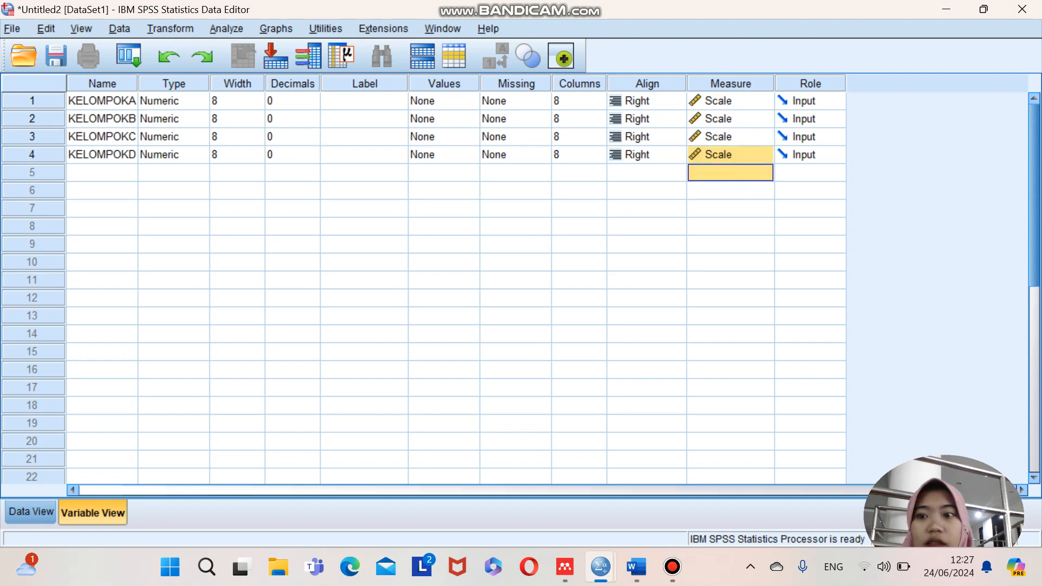
pyautogui.click(31, 512)
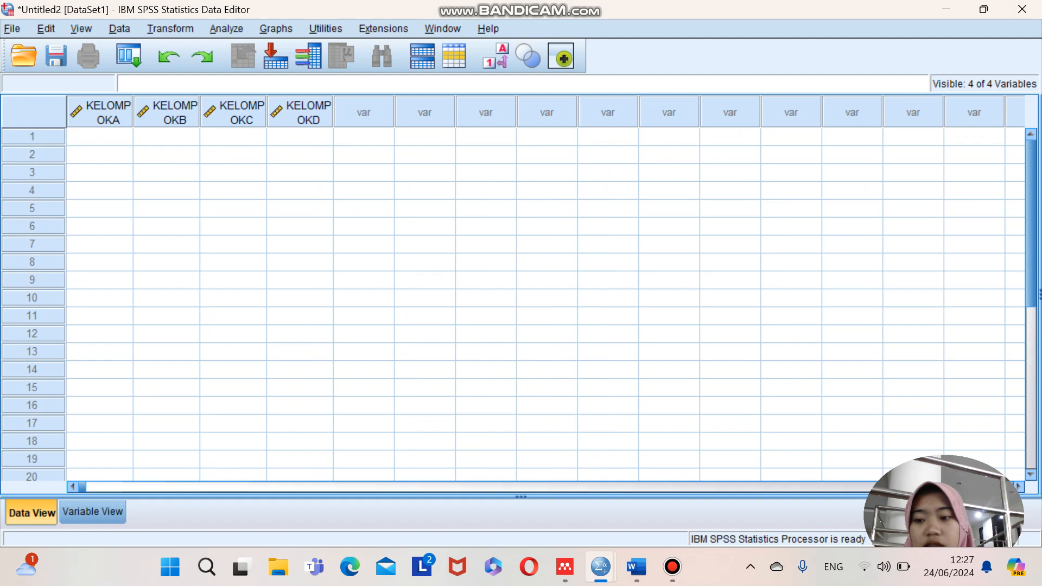
# - Select the Kelompok A–D scores for respondents 1–8 in the Word table, then return to SPSS
pyautogui.click(636, 567)
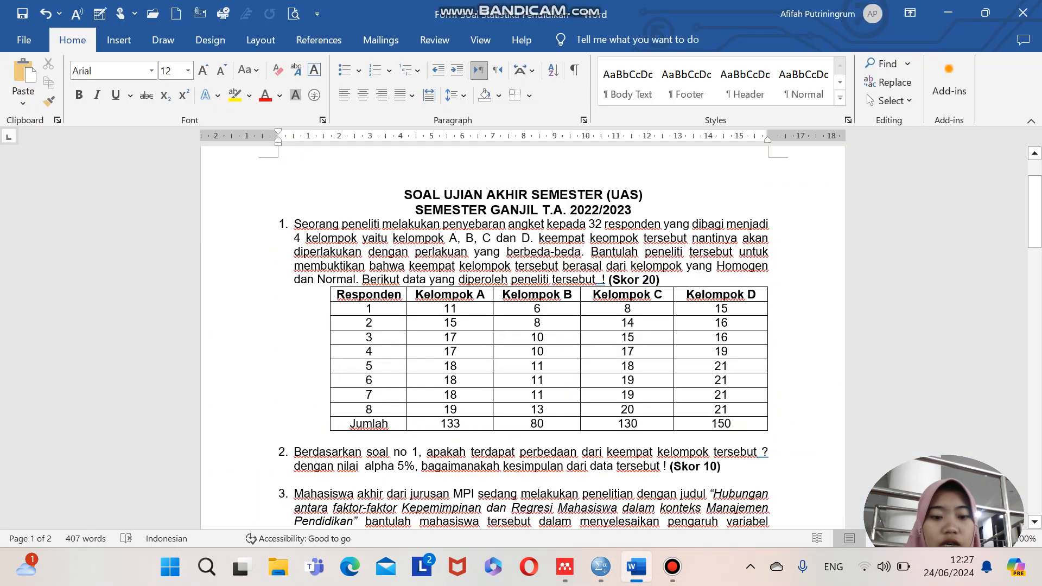
pyautogui.moveTo(444, 309); pyautogui.dragTo(756, 410)
pyautogui.hotkey('ctrl', 'c')
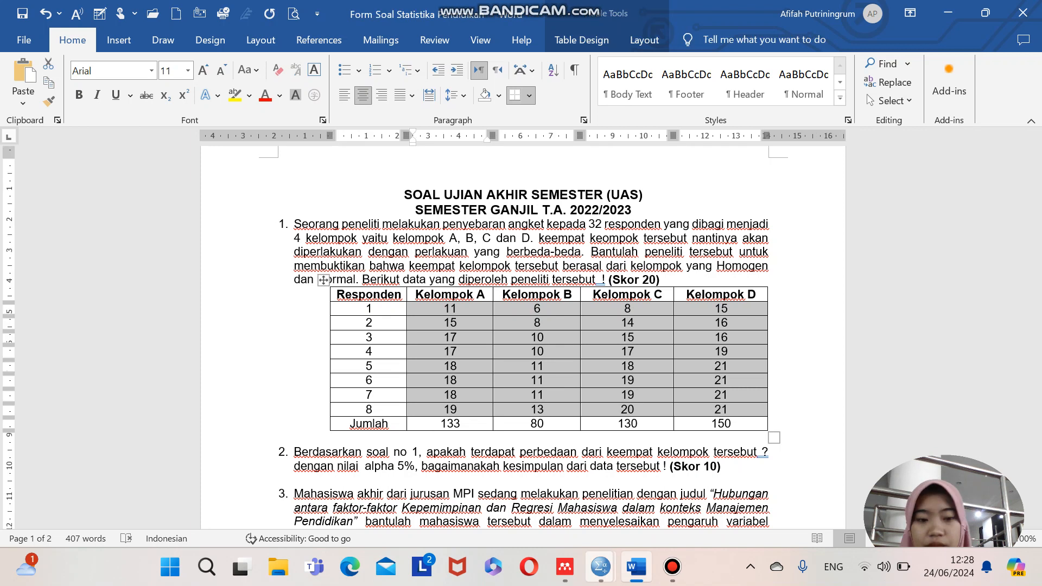
pyautogui.moveTo(601, 567)
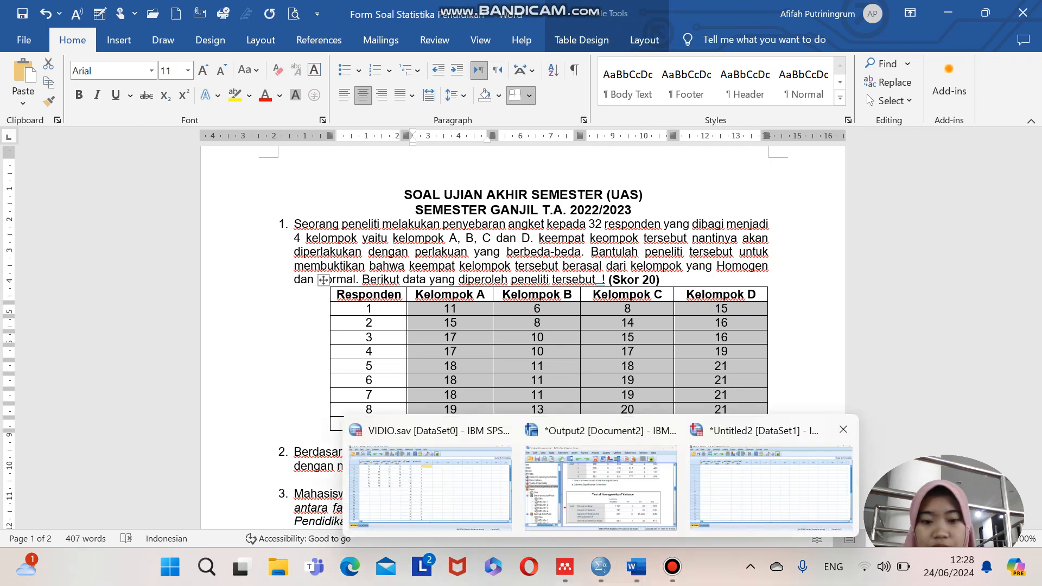
pyautogui.click(771, 486)
# - Paste the eight respondents' scores into rows 1–8 of KELOMPOKA–KELOMPOKD, then open the Analyze menu
pyautogui.moveTo(100, 137); pyautogui.dragTo(300, 263)
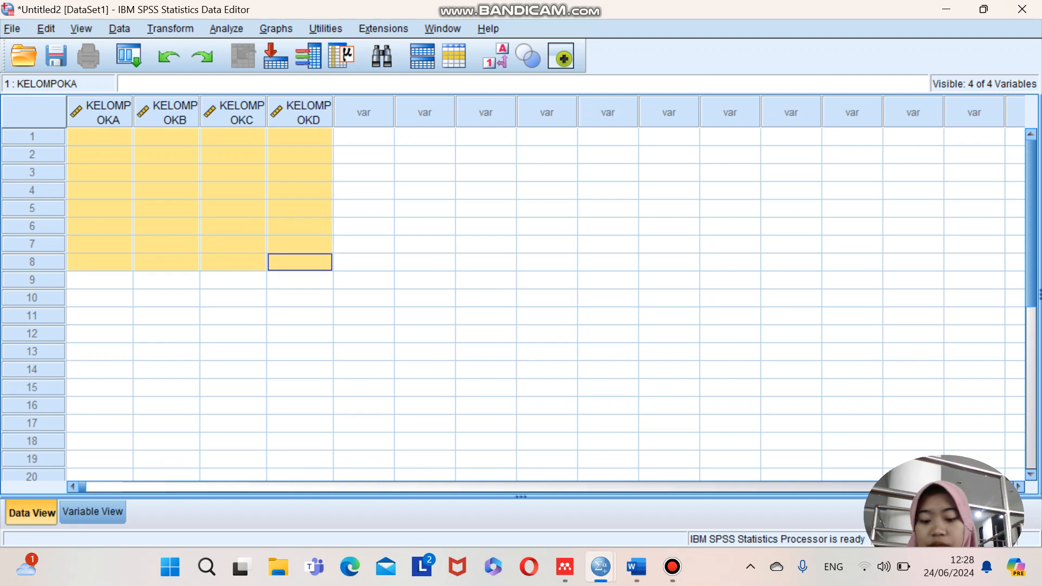
pyautogui.hotkey('ctrl', 'v')
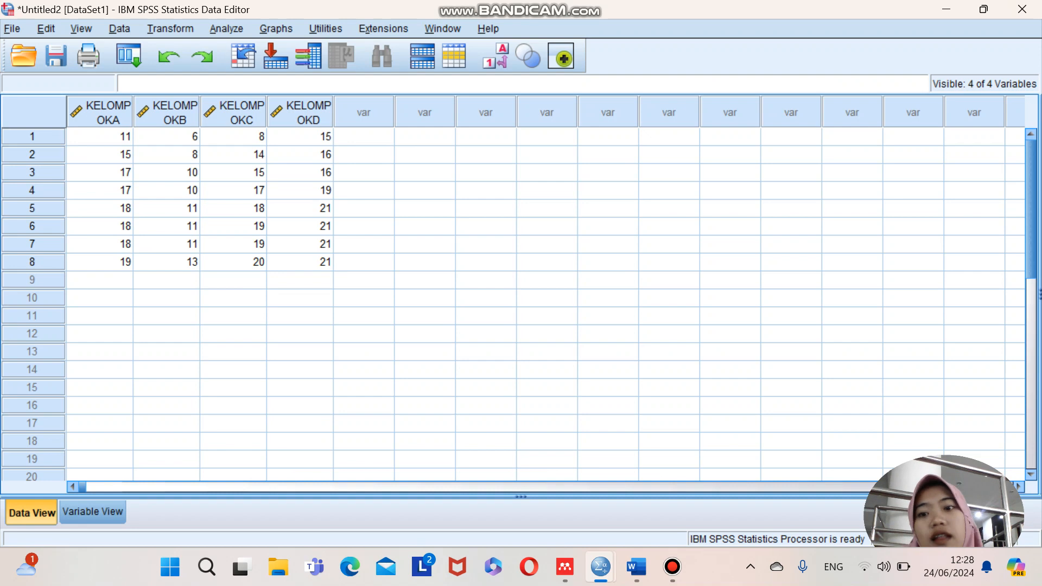
pyautogui.click(227, 29)
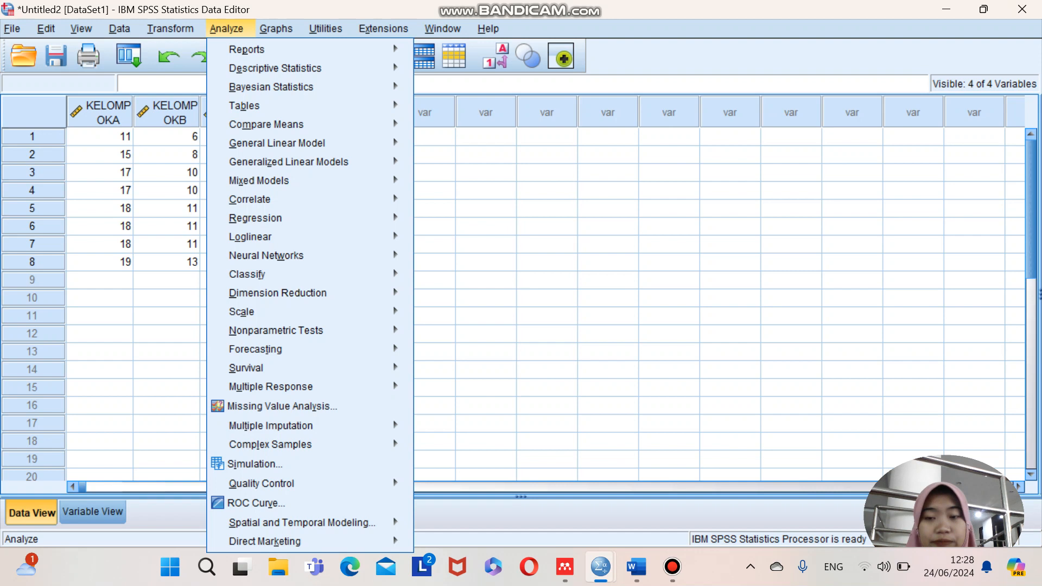
# - Start an Explore analysis with KELOMPOKA–KELOMPOKD in the Dependent List
pyautogui.moveTo(275, 68)
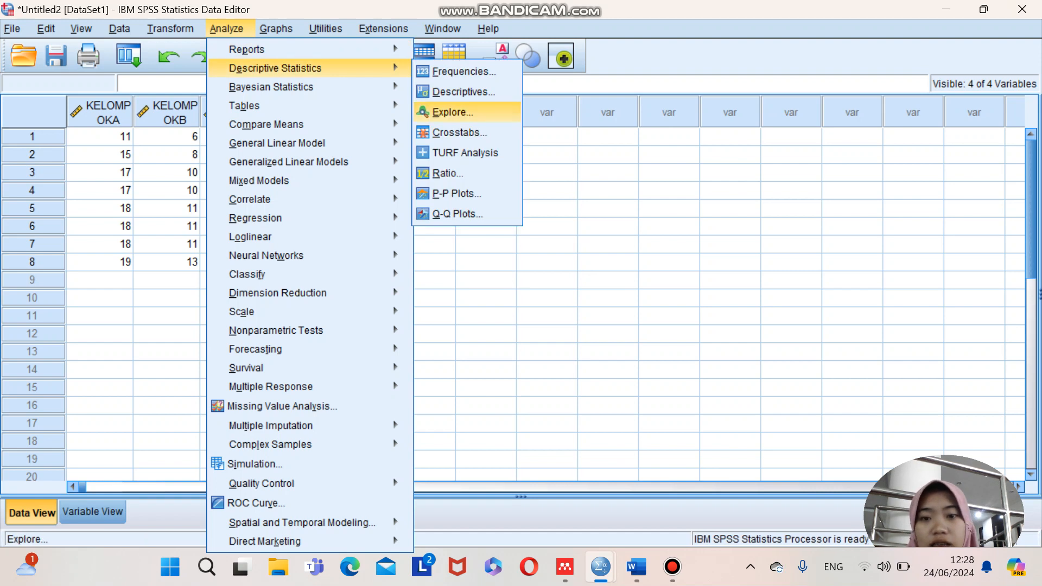
pyautogui.click(453, 112)
pyautogui.click(487, 206)
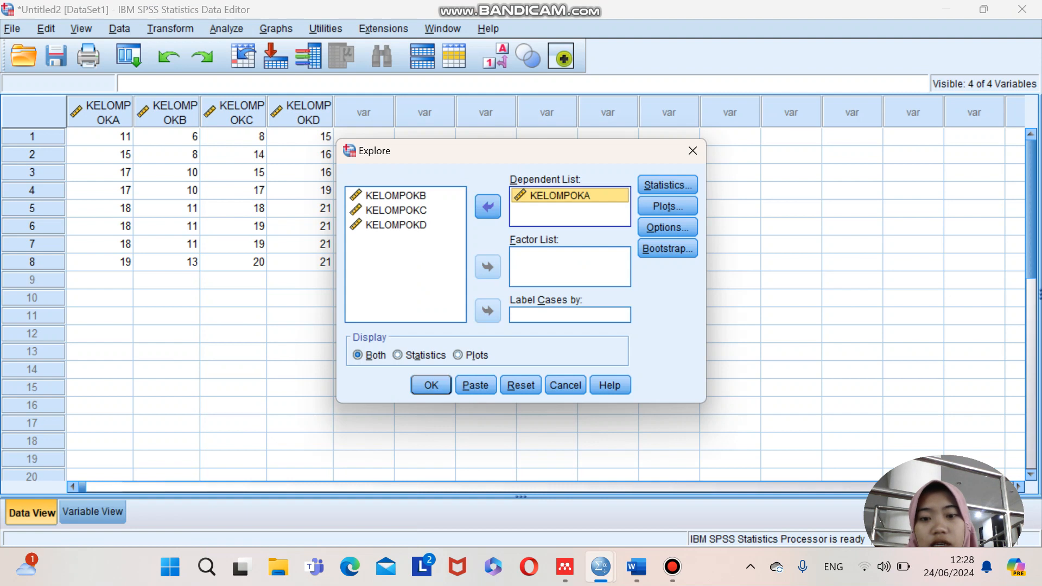
pyautogui.click(395, 196)
pyautogui.click(487, 206)
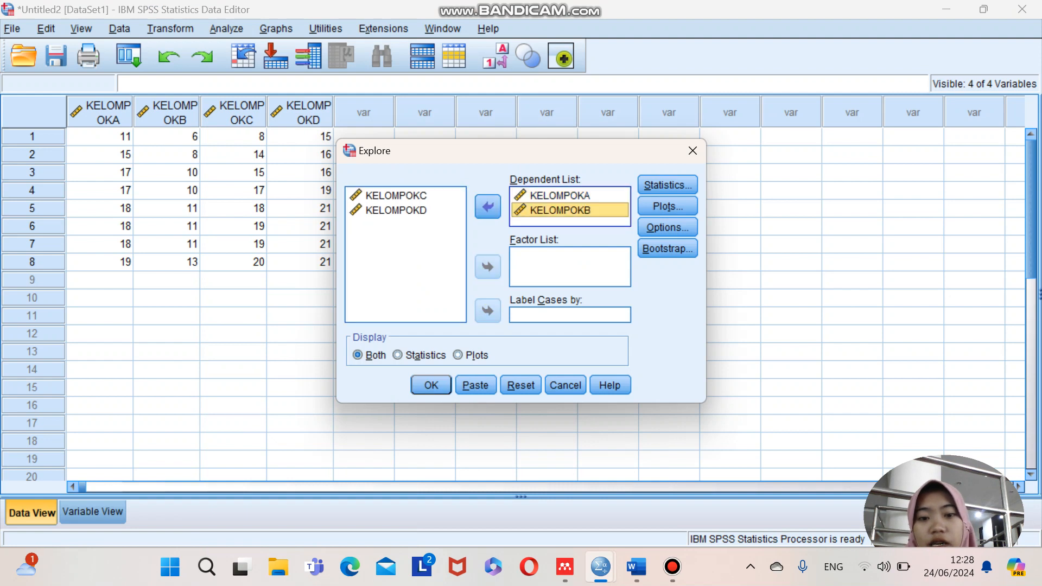
pyautogui.click(396, 195)
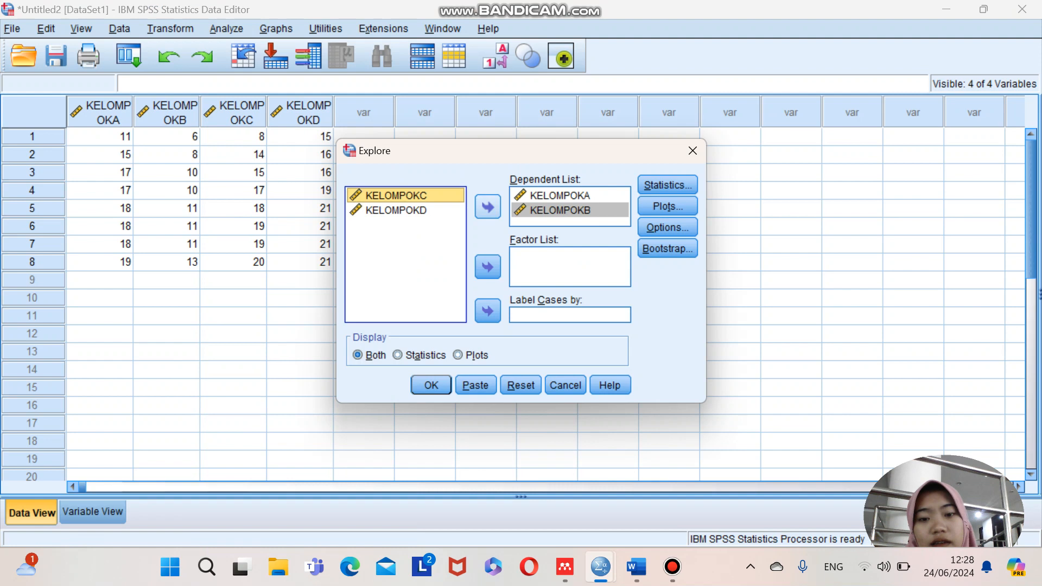
pyautogui.click(487, 206)
pyautogui.click(396, 195)
pyautogui.click(487, 206)
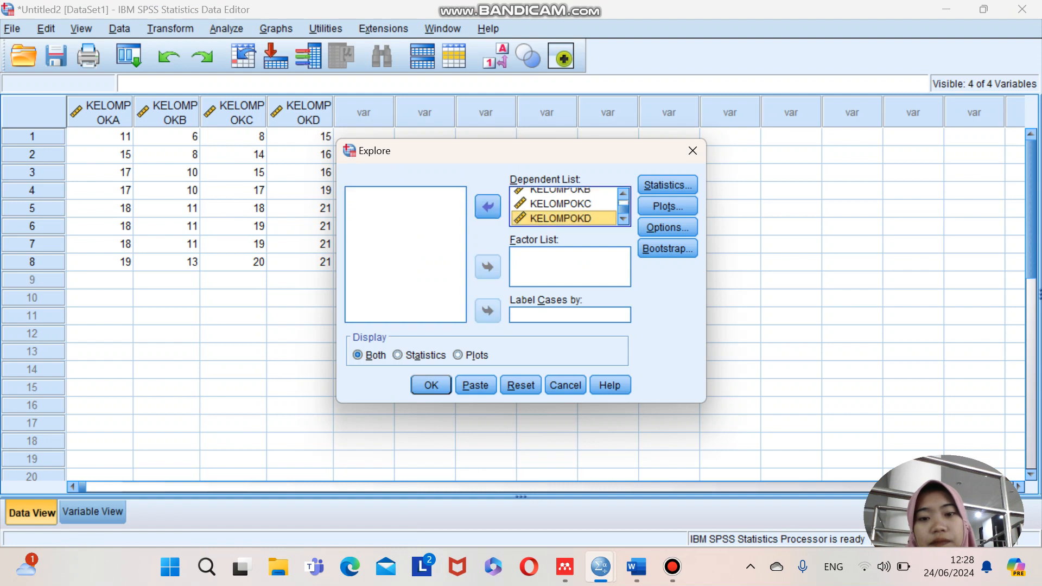
# - Turn on Normality plots with tests and run the Explore analysis
pyautogui.click(667, 206)
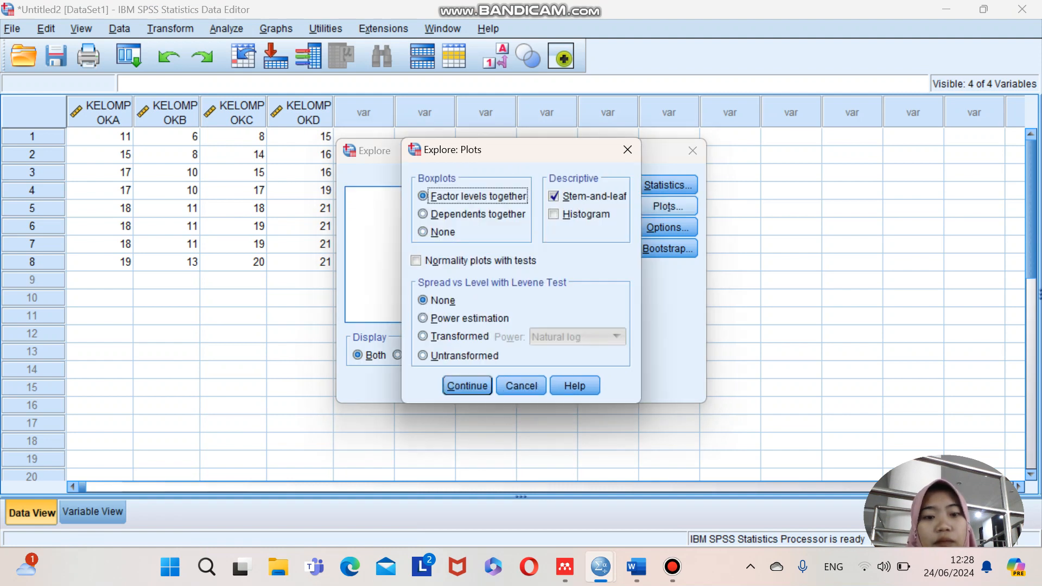
pyautogui.click(416, 260)
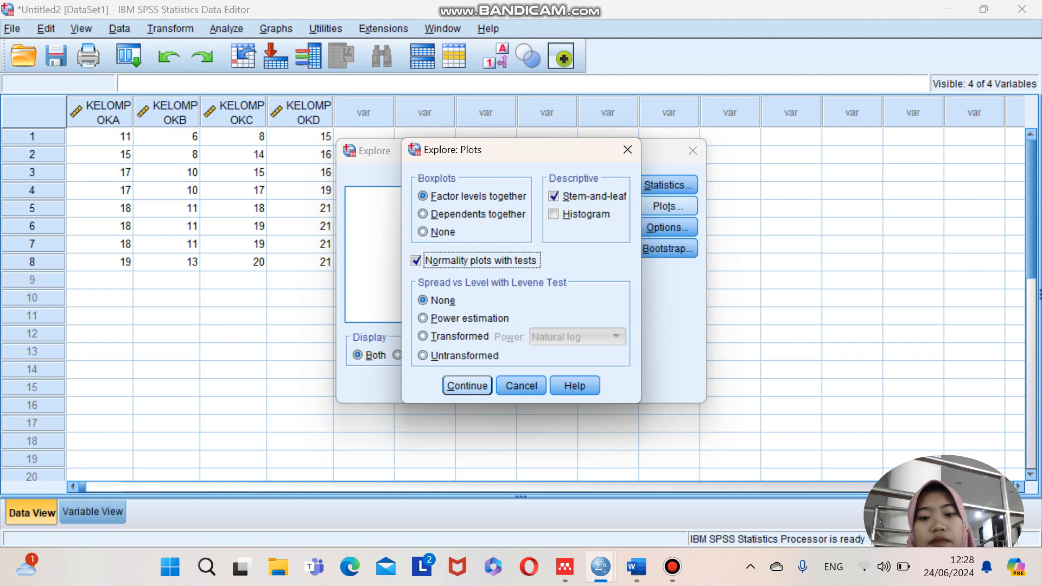
pyautogui.click(467, 385)
pyautogui.click(431, 386)
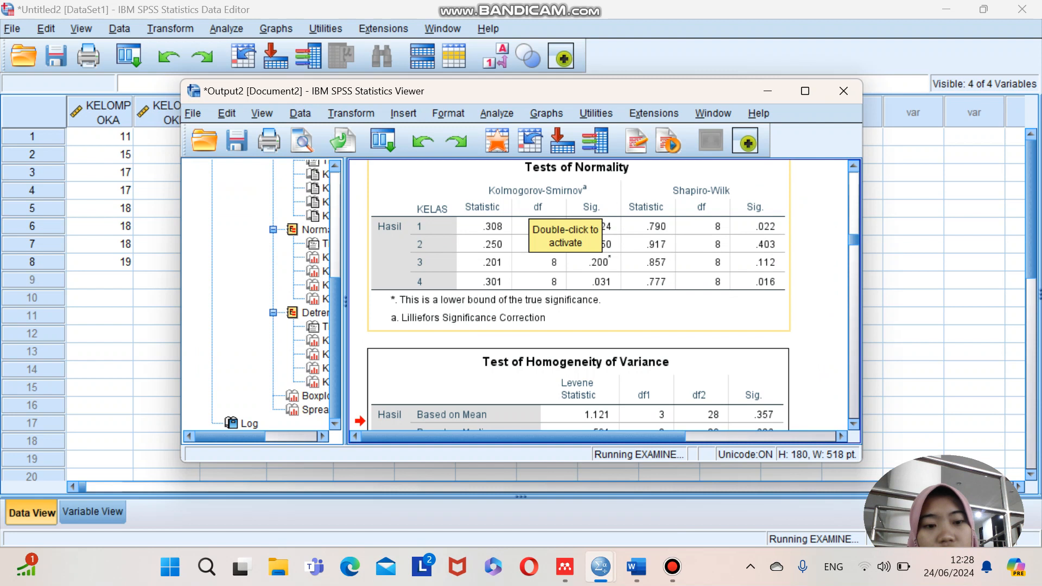
# - Copy the Tests of Normality table and go to the end of question 3's data table in Word
pyautogui.click(529, 208)
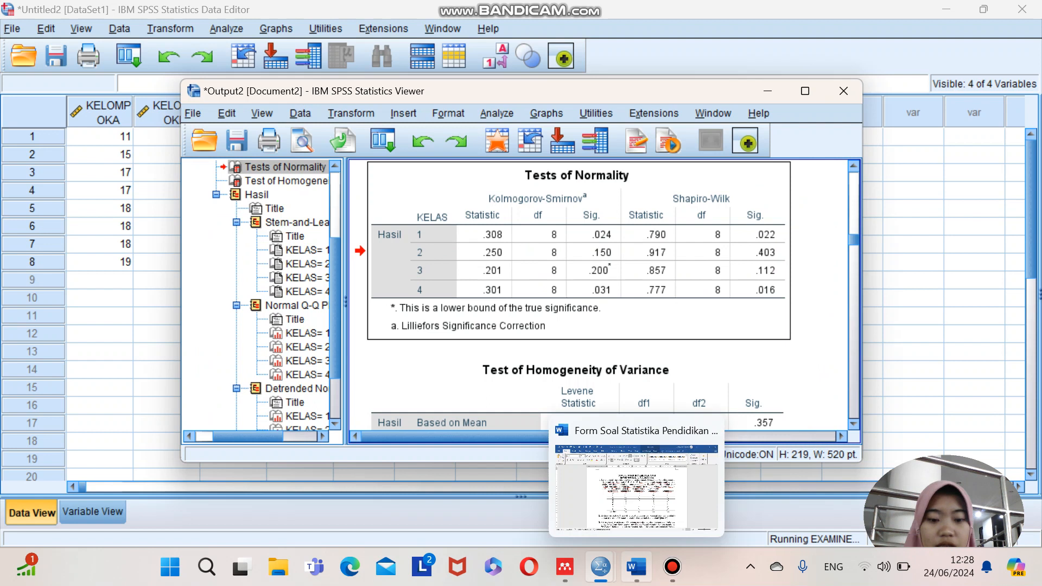
pyautogui.click(636, 567)
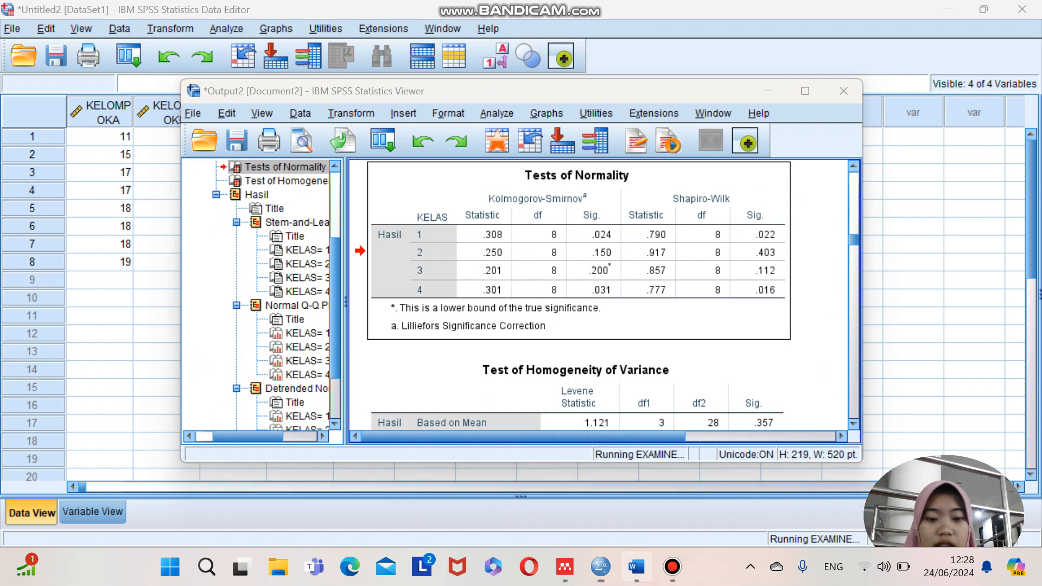
pyautogui.scroll(-10, 523, 336)
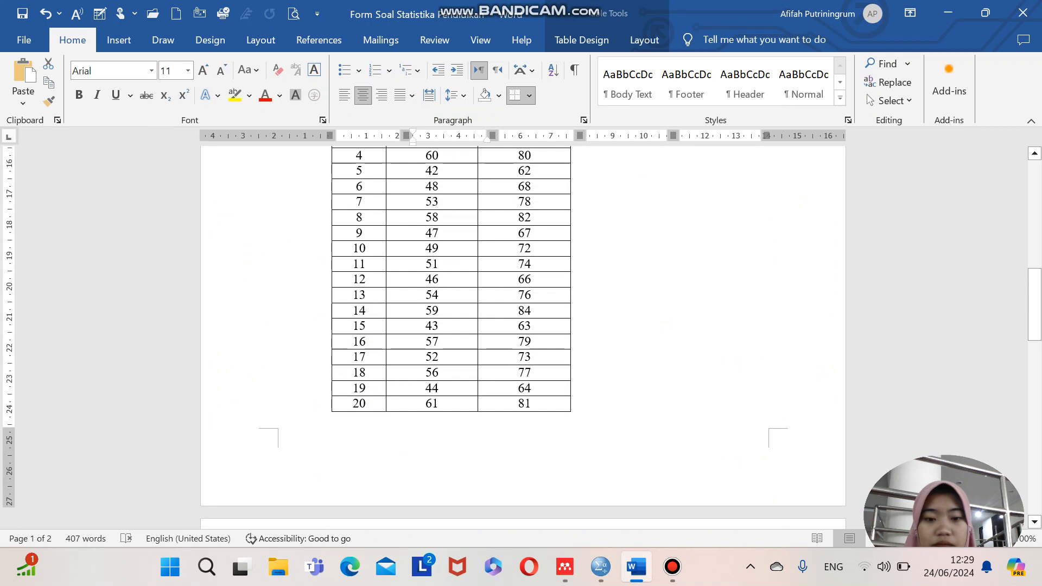
pyautogui.scroll(-2, 523, 337)
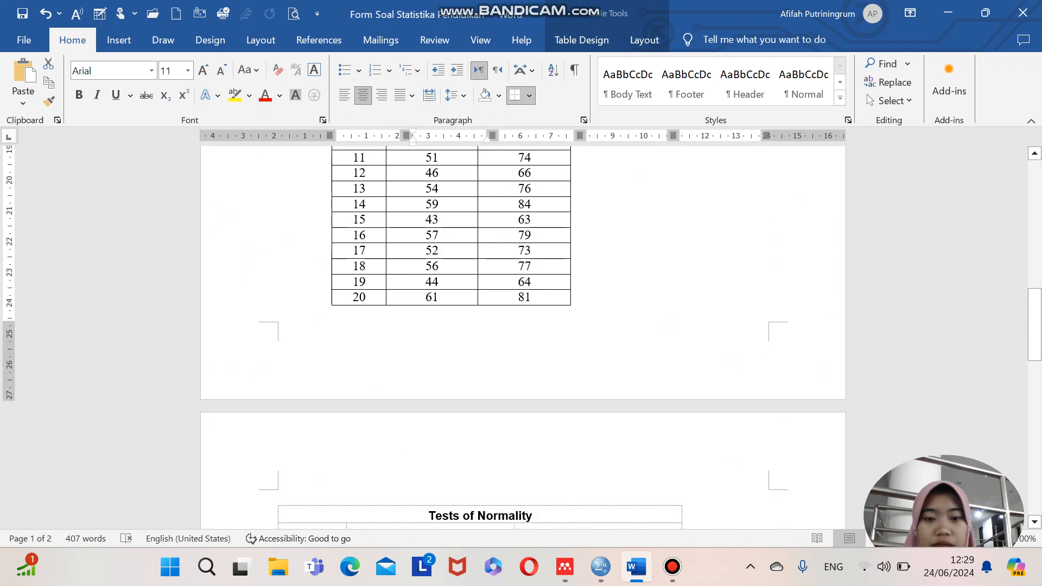
pyautogui.click(573, 298)
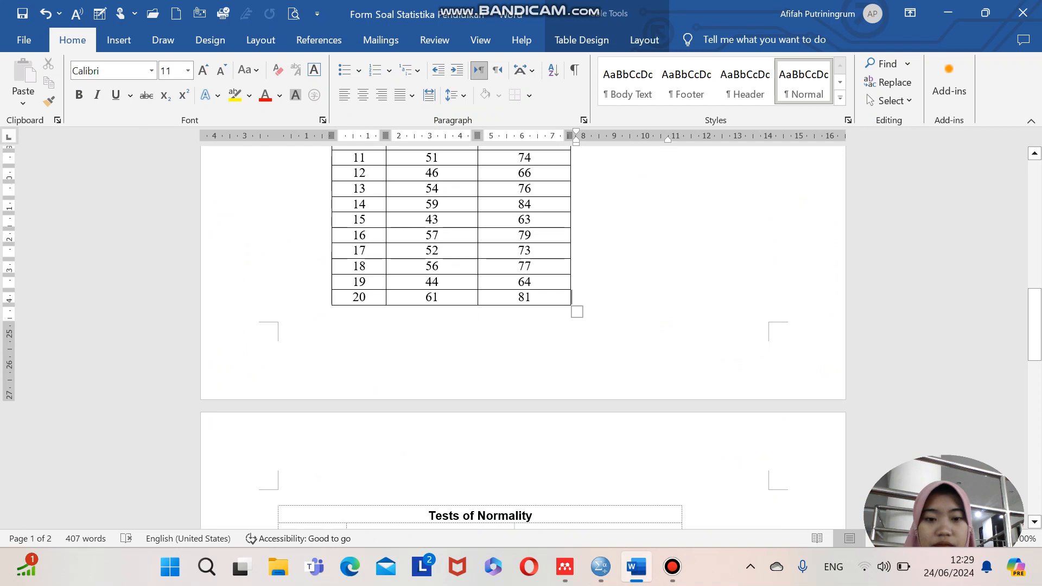
# - Add a new line and a page break after the data table
pyautogui.press('Tab')
pyautogui.click(45, 14)
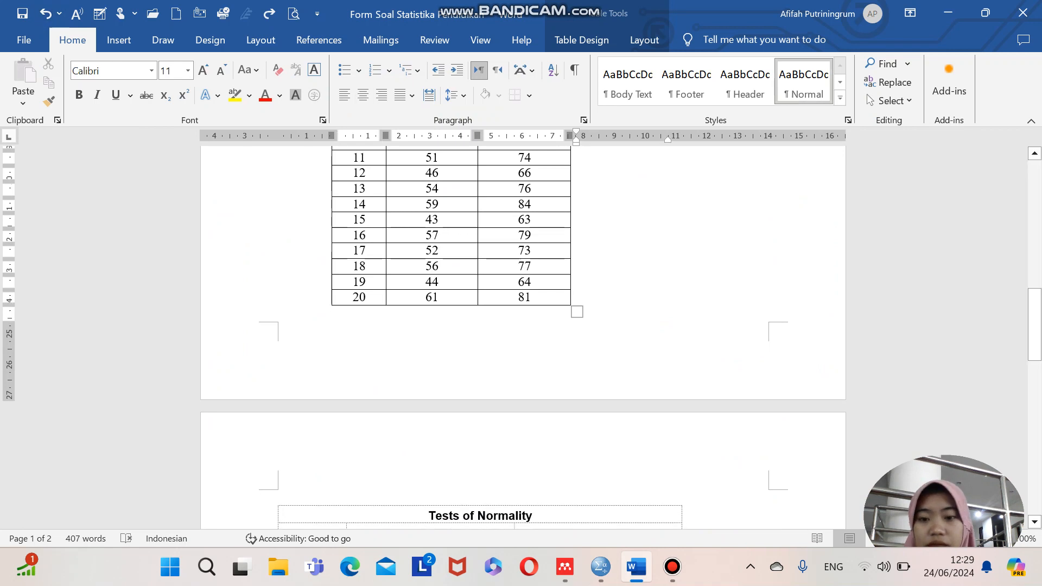
pyautogui.click(279, 312)
pyautogui.press('Return')
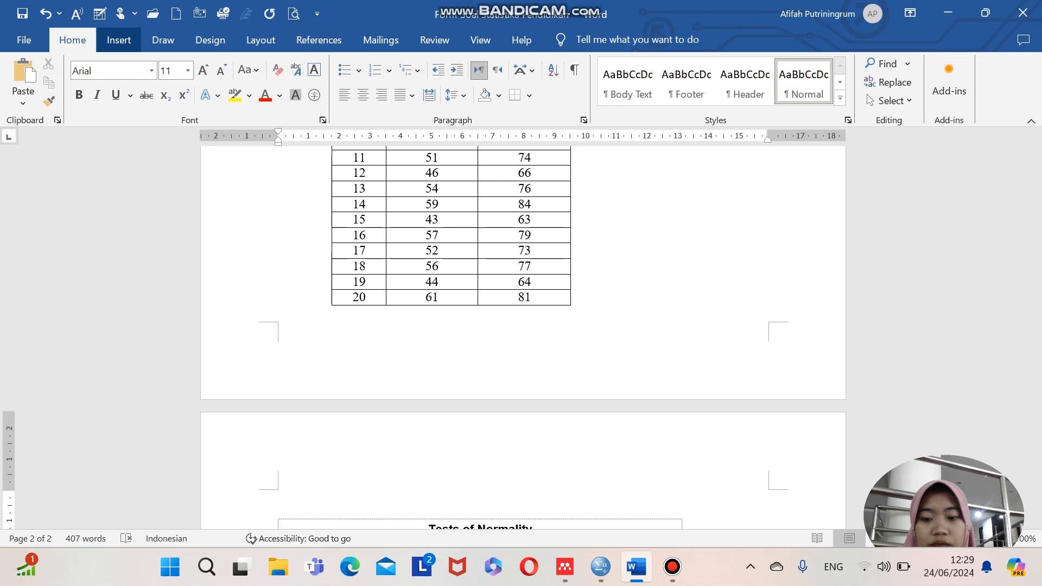
pyautogui.click(119, 39)
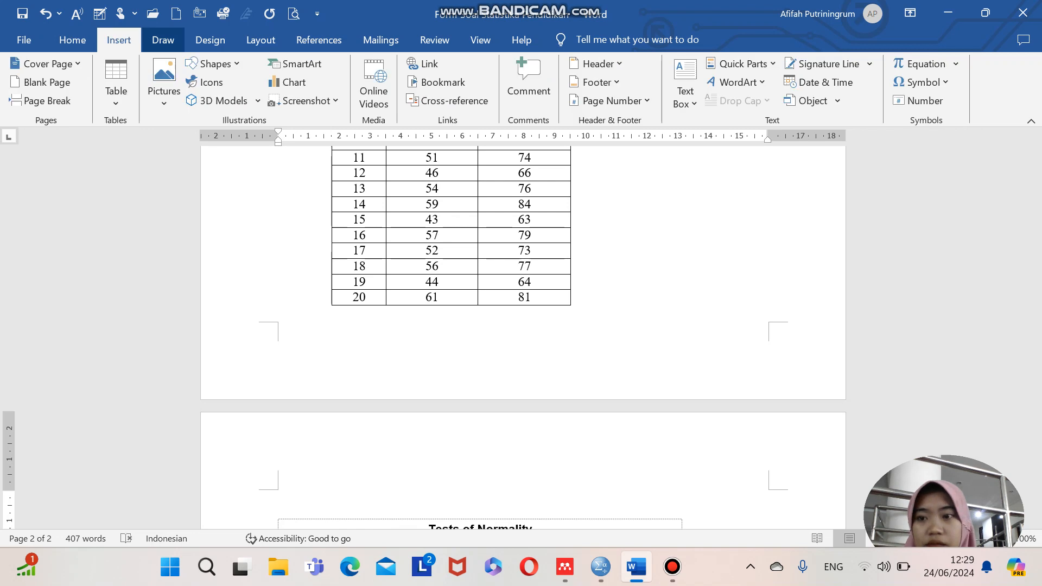
pyautogui.click(163, 40)
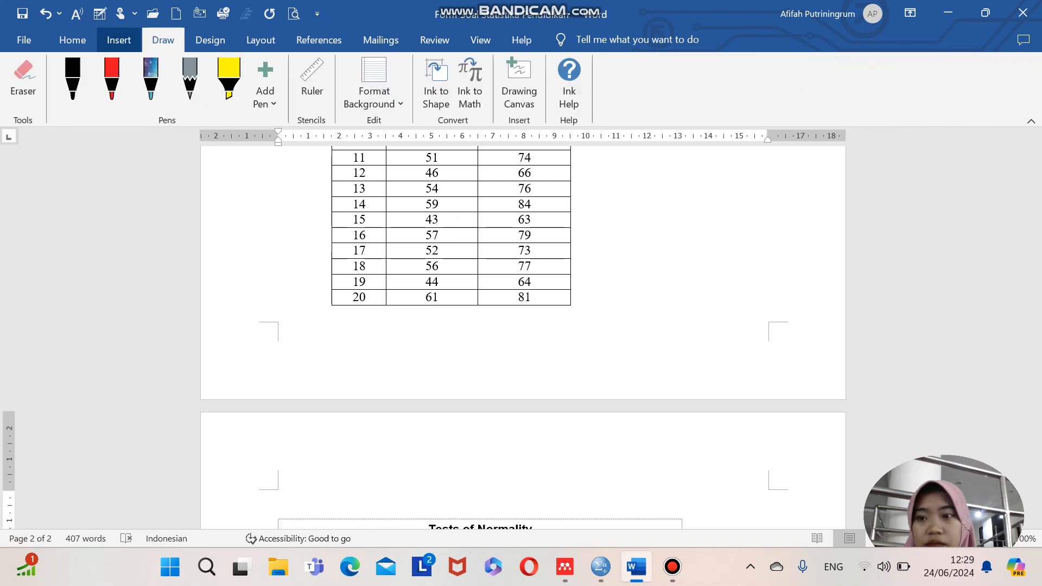
pyautogui.click(119, 39)
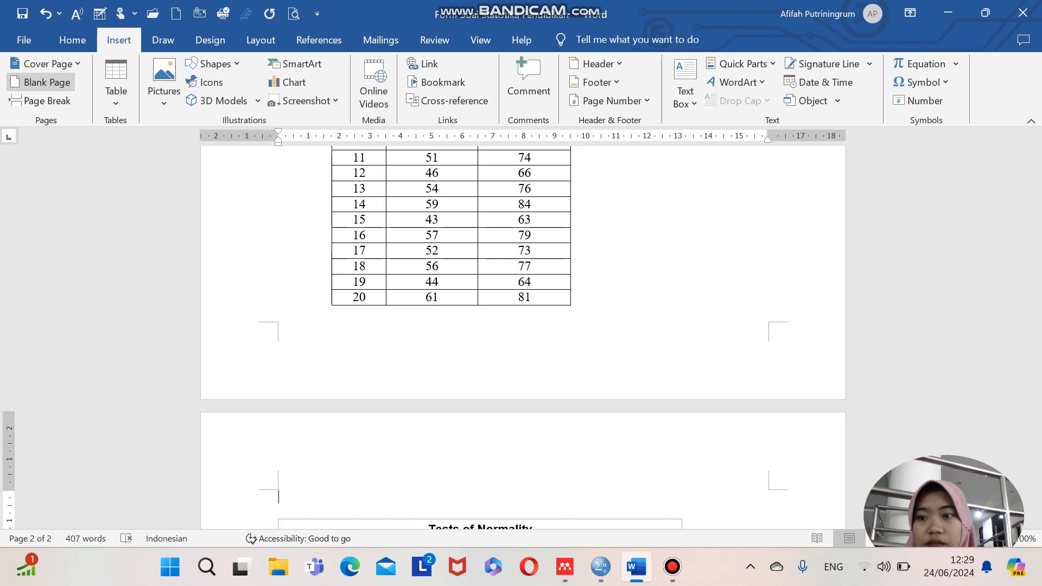
pyautogui.click(47, 101)
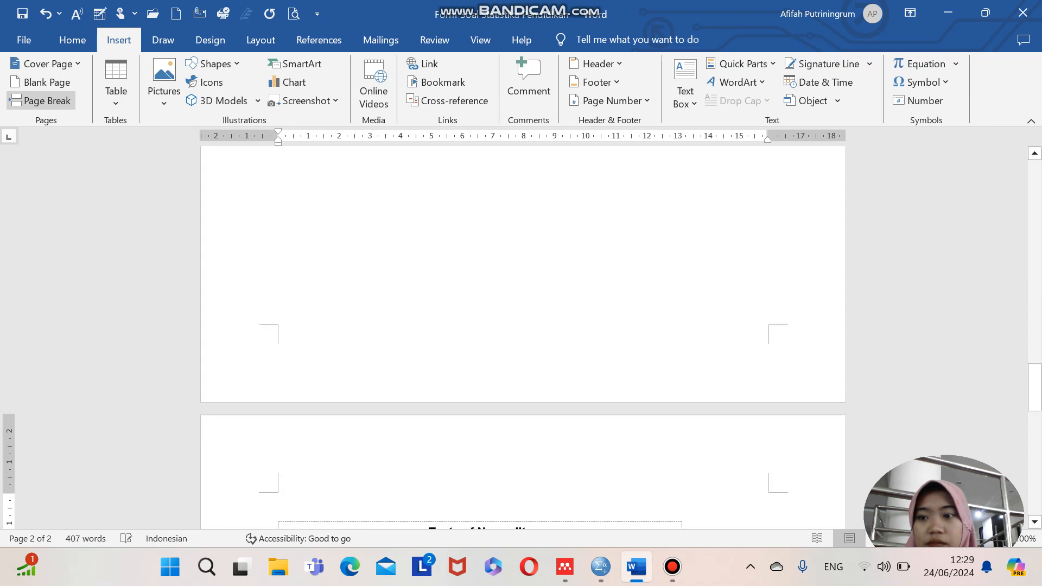
# - Paste the Tests of Normality table onto the new page
pyautogui.scroll(10, 523, 337)
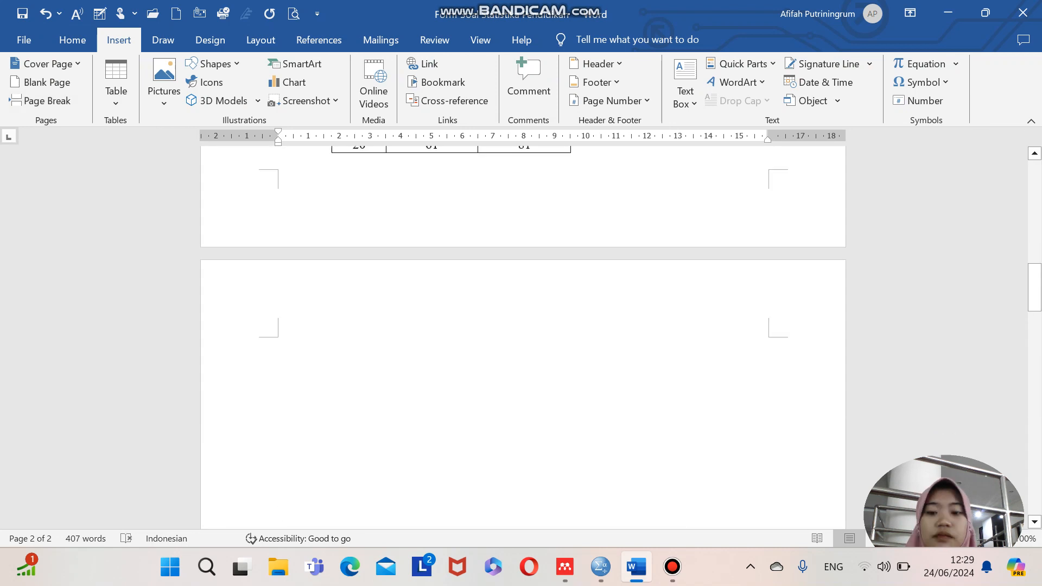
pyautogui.scroll(4, 523, 336)
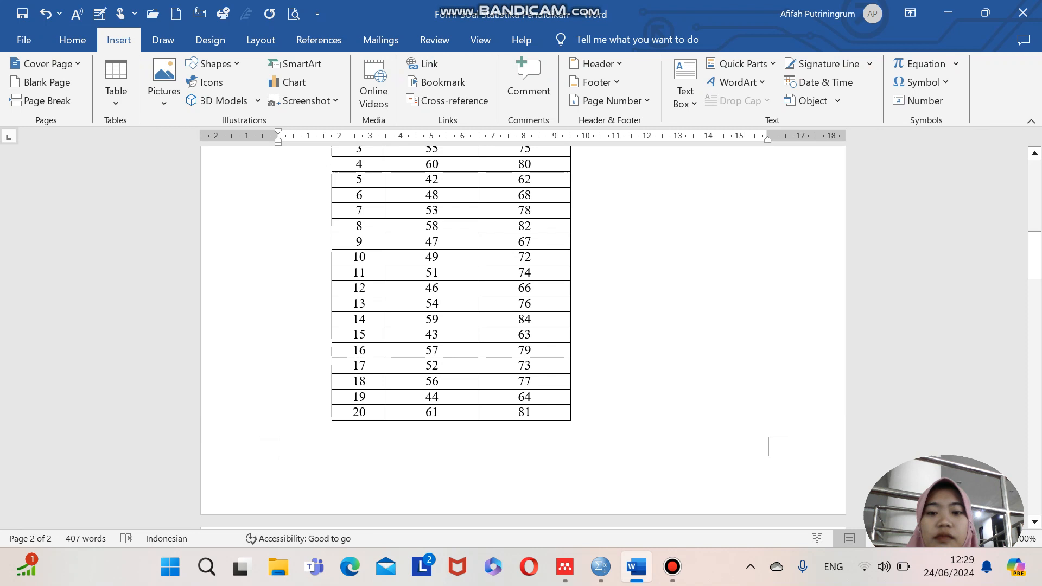
pyautogui.scroll(-2, 523, 337)
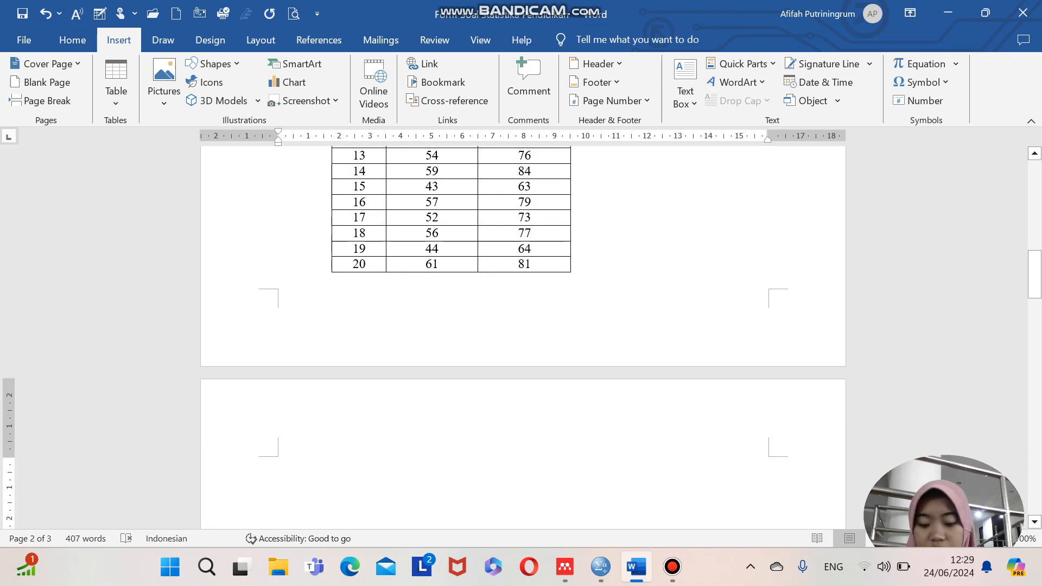
pyautogui.write('Tests of Normality \tKELAS\tKolmogorov-Smirnova\tShapiro-Wilk \t\tStatistic\tdf\tSig.\tStatistic\tdf\tSig. Hasil\t1\t.308\t8\t.024\t.790\t8\t.022 \t2\t.250\t8\t.150\t.917\t8\t.403 \t3\t.201\t8\t.200*\t.857\t8\t.112 \t4\t.301\t8\t.031\t.777\t8\t.016 *. This is a lower bound of the true significance. a. Lilliefors Significance Correction')
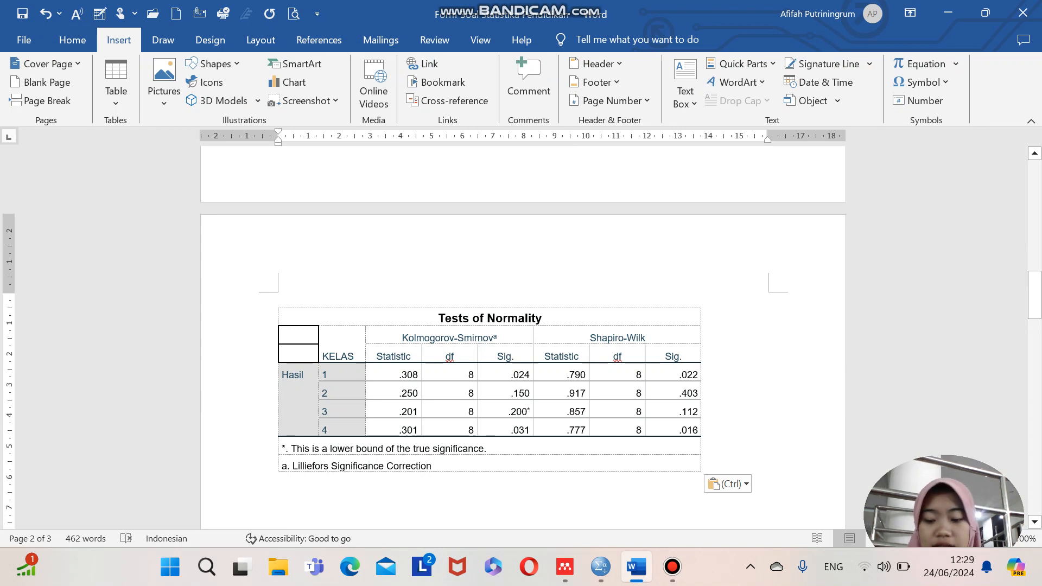
# - Write the conclusion 'KELOMPOK A ITU 0.022<0.05 TIDAK NORMALITI' and begin group B's line
pyautogui.write('KELOMPOK')
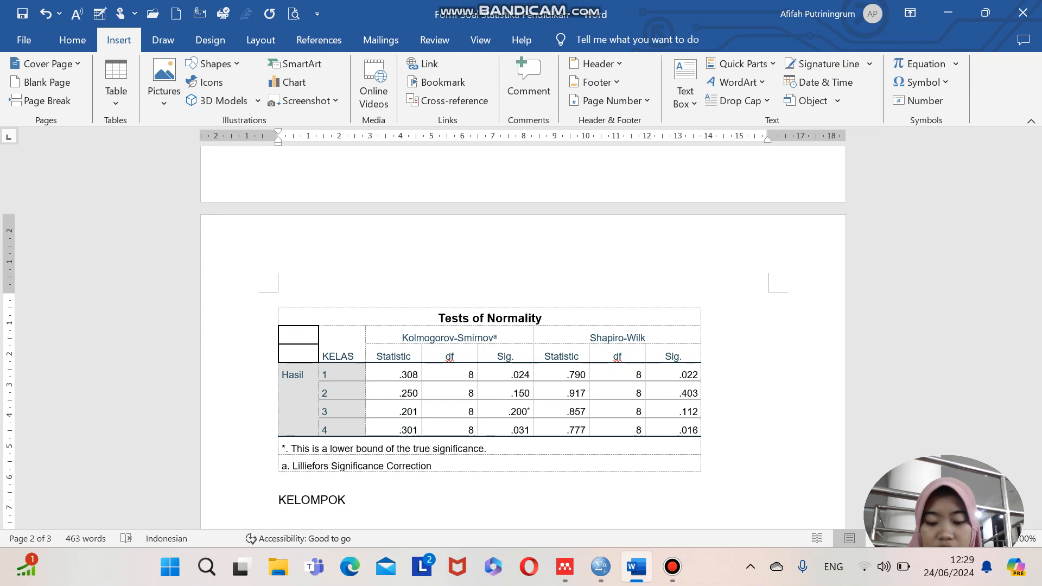
pyautogui.write(' A ITU')
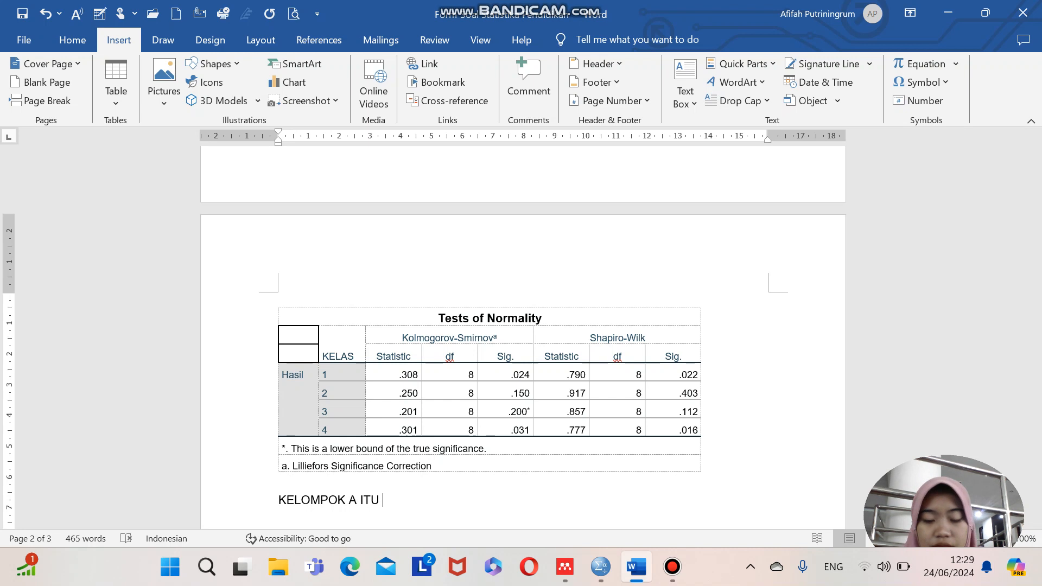
pyautogui.write(' 0')
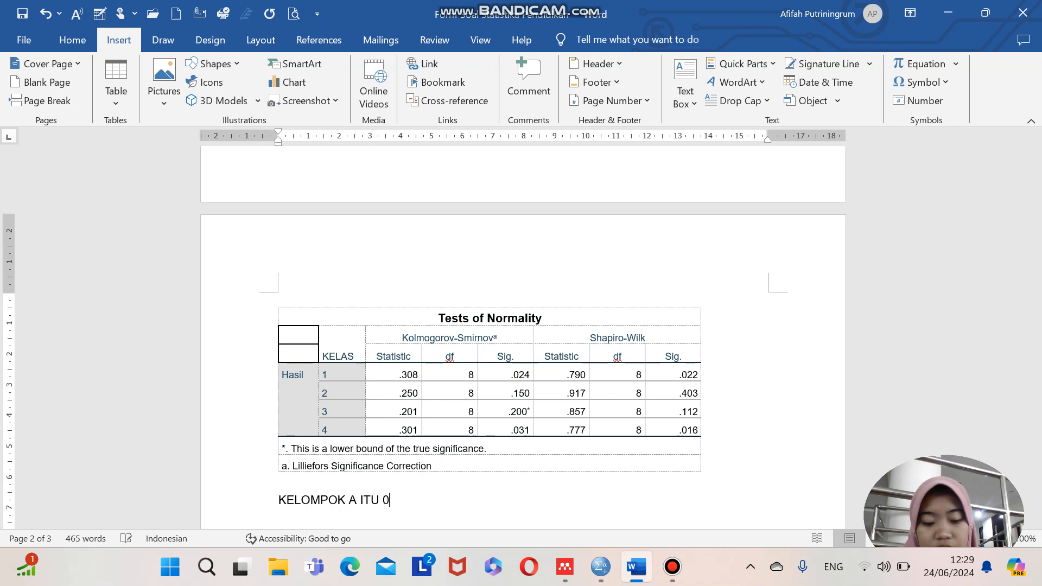
pyautogui.write('.')
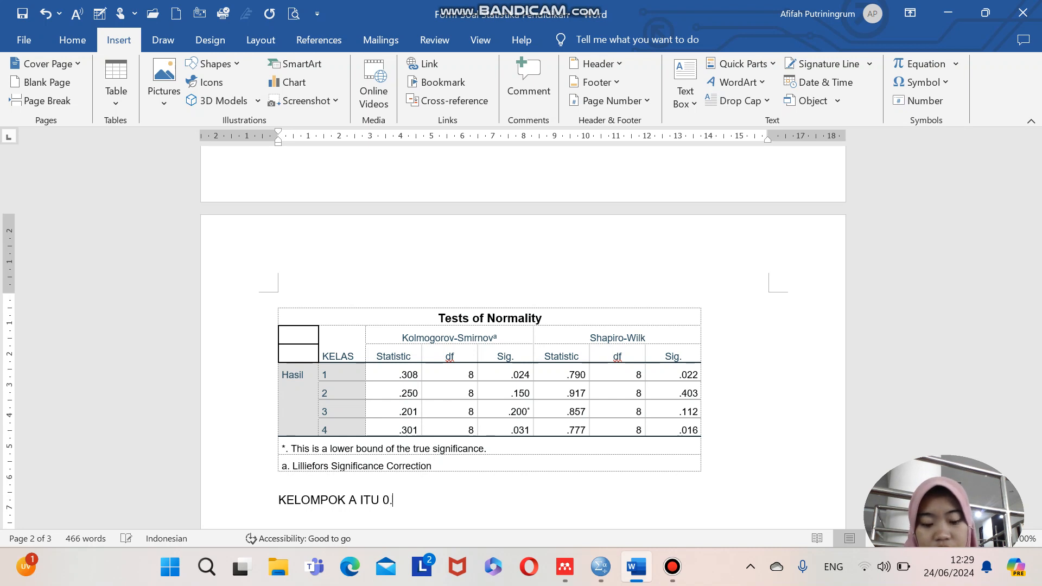
pyautogui.write('022')
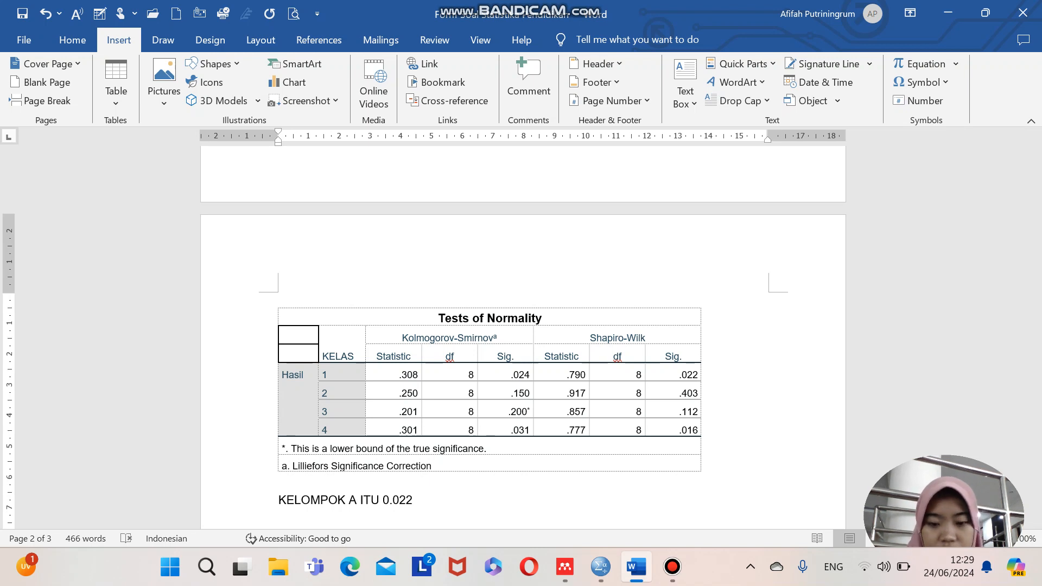
pyautogui.write('<')
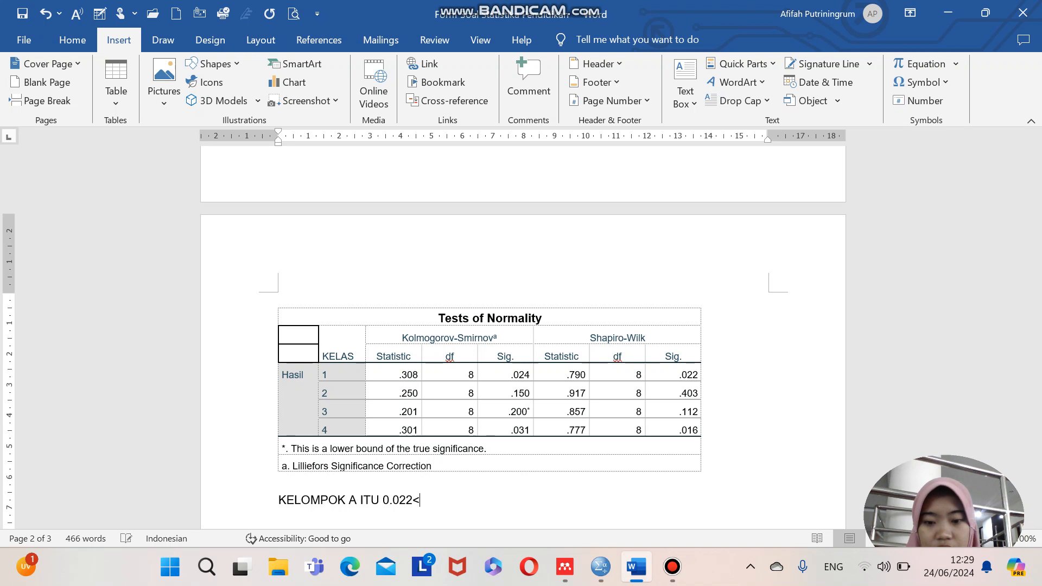
pyautogui.write('0.')
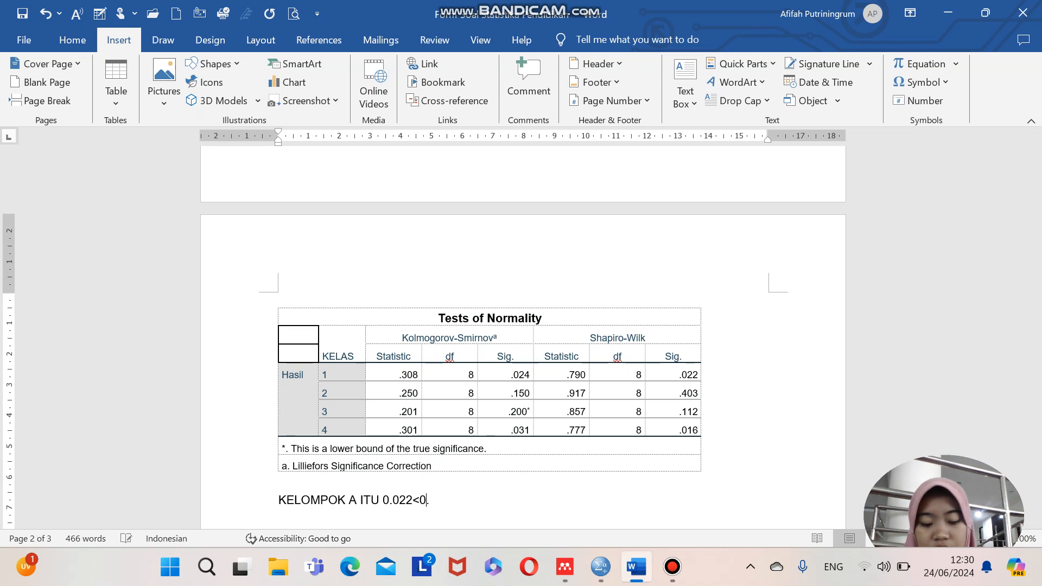
pyautogui.write('05')
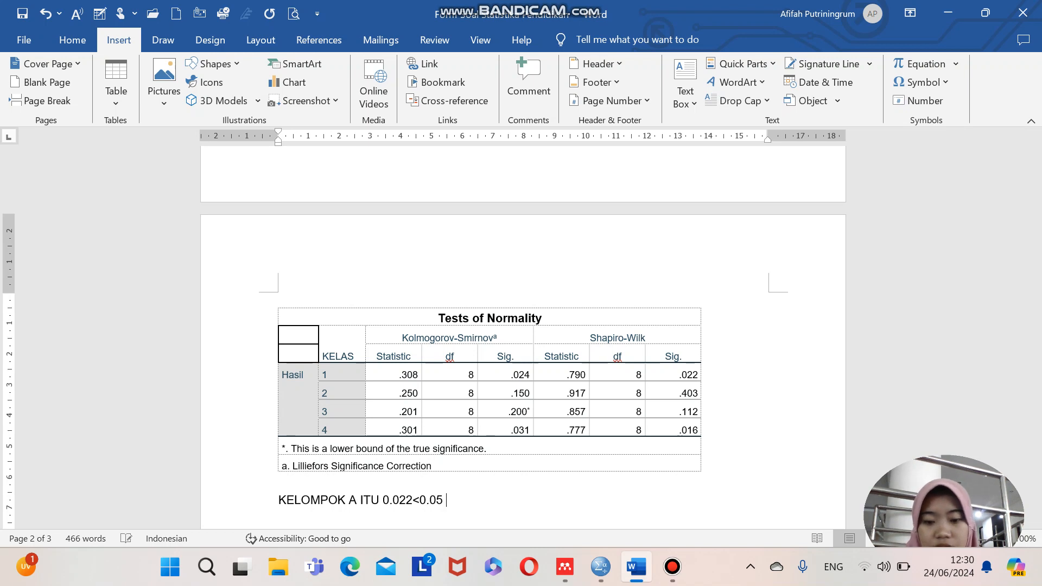
pyautogui.write(' TIDAK ')
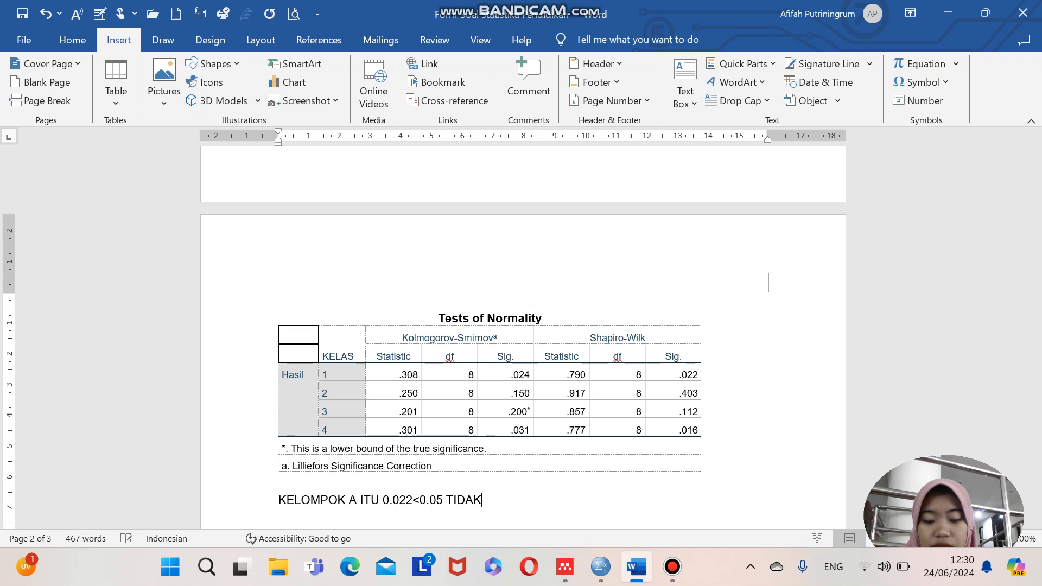
pyautogui.write('NORMA')
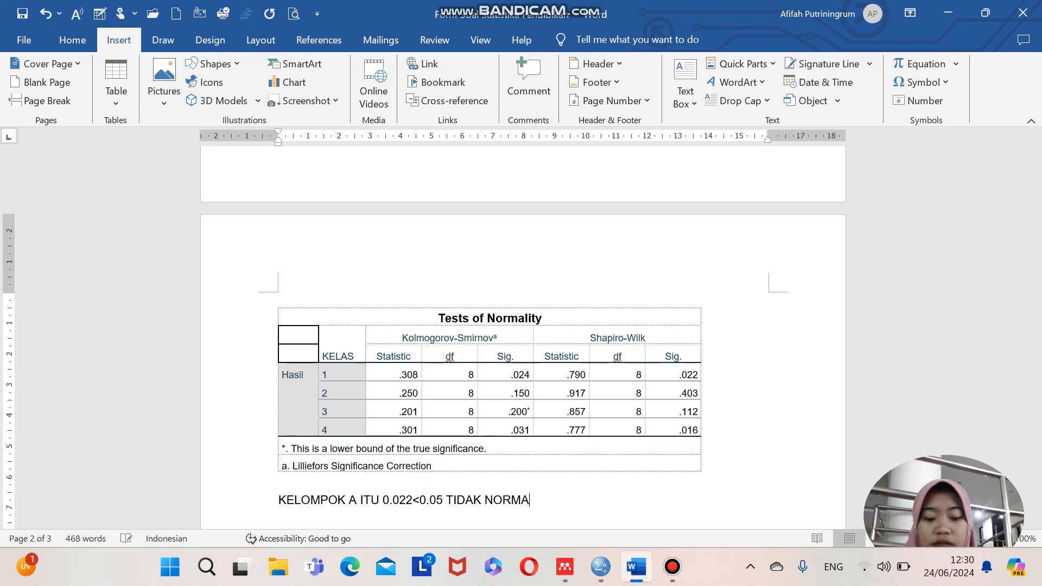
pyautogui.write('LITI')
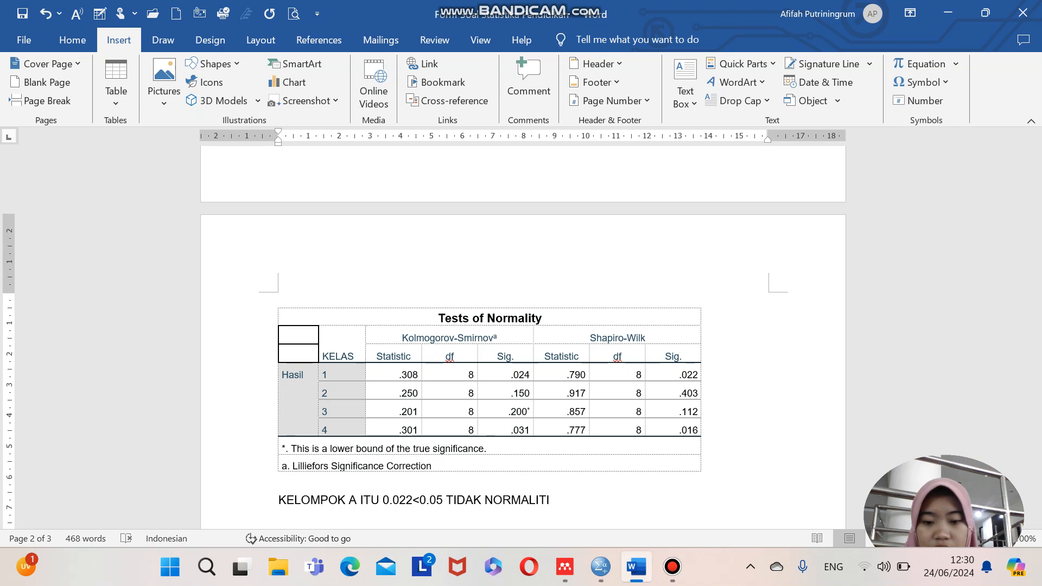
pyautogui.press('Return')
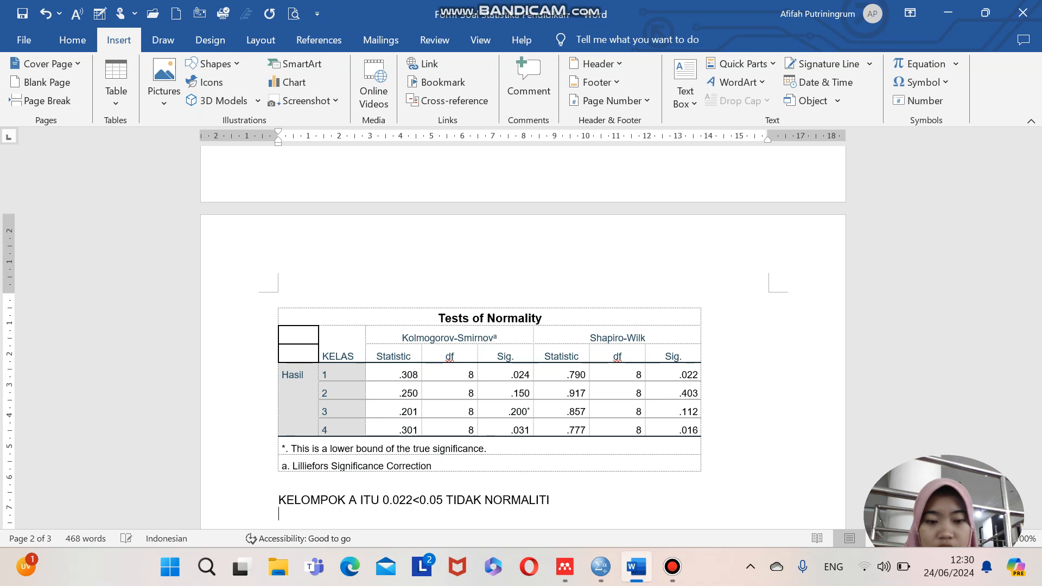
pyautogui.press('BackSpace')
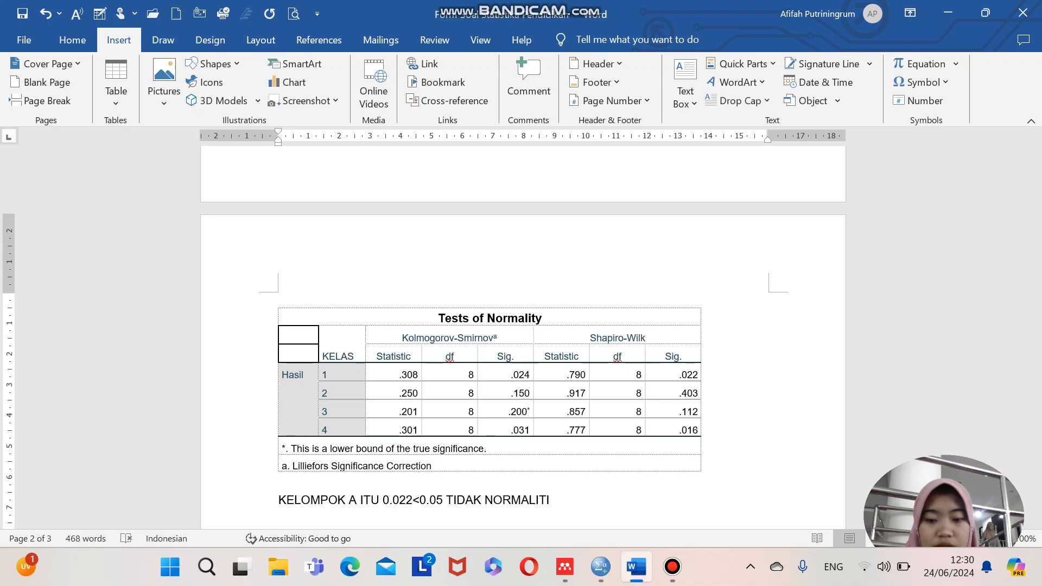
pyautogui.write('TIDAK N')
pyautogui.press('BackSpace')
pyautogui.press('BackSpace')
pyautogui.press('BackSpace')
pyautogui.press('BackSpace')
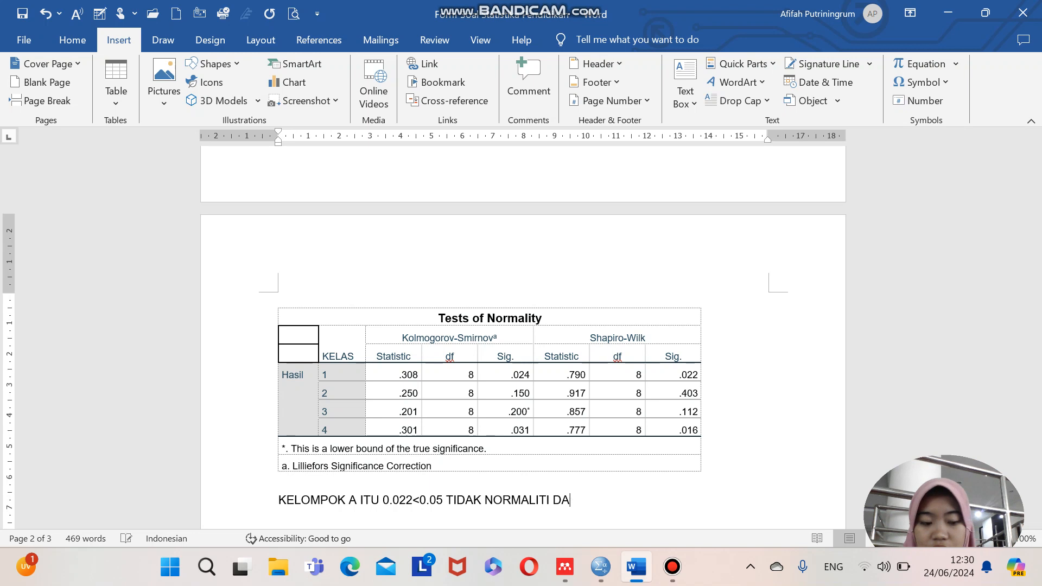
pyautogui.press('Return')
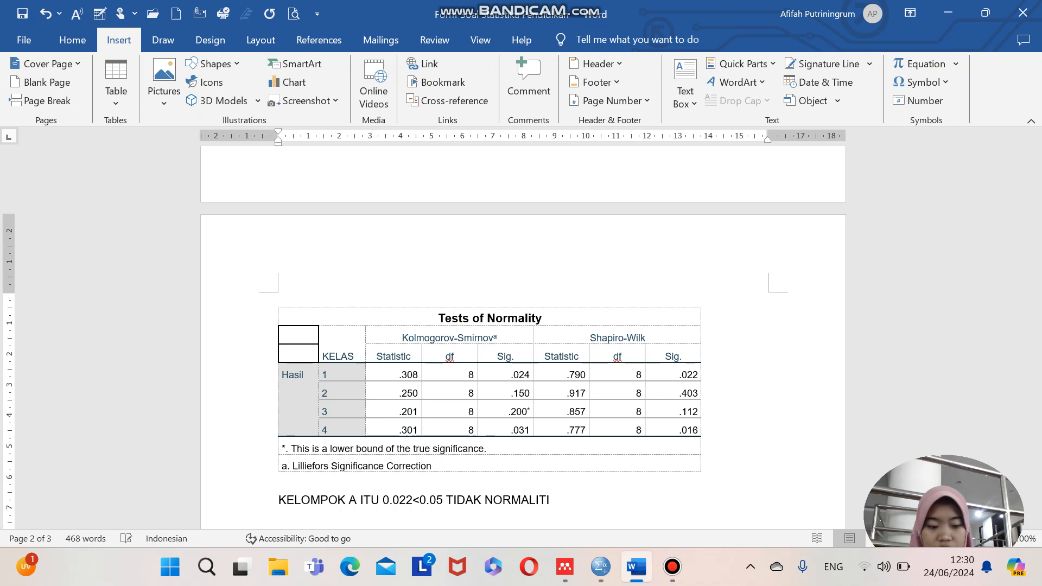
pyautogui.write('KELOMPOK')
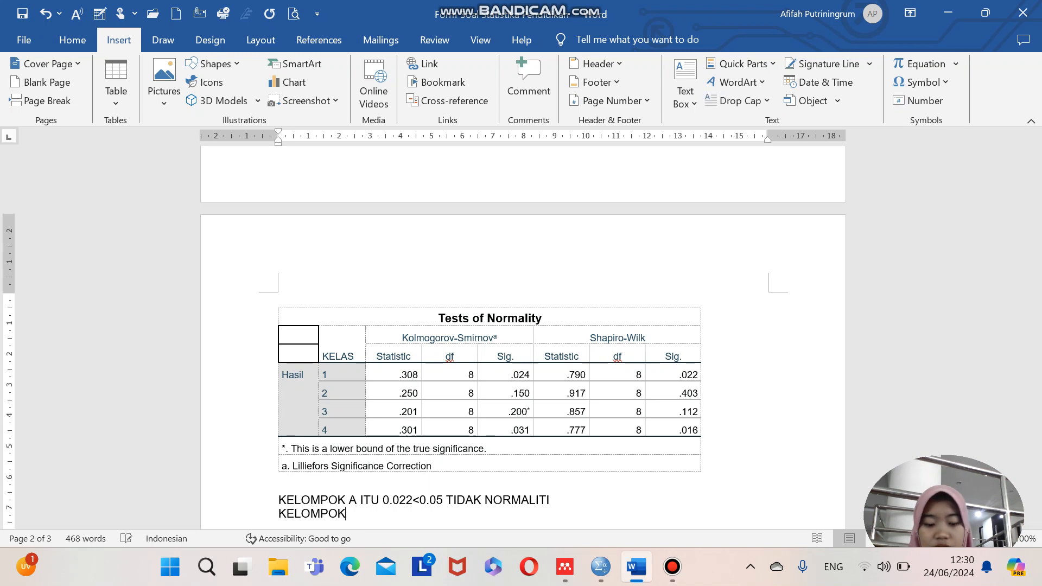
pyautogui.write(' B ITU')
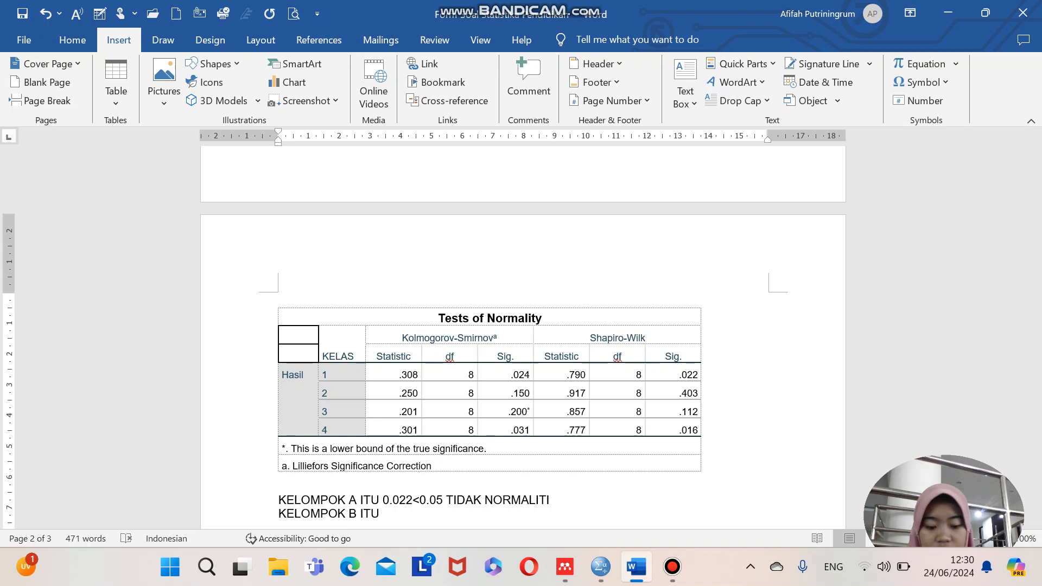
pyautogui.write(' 0')
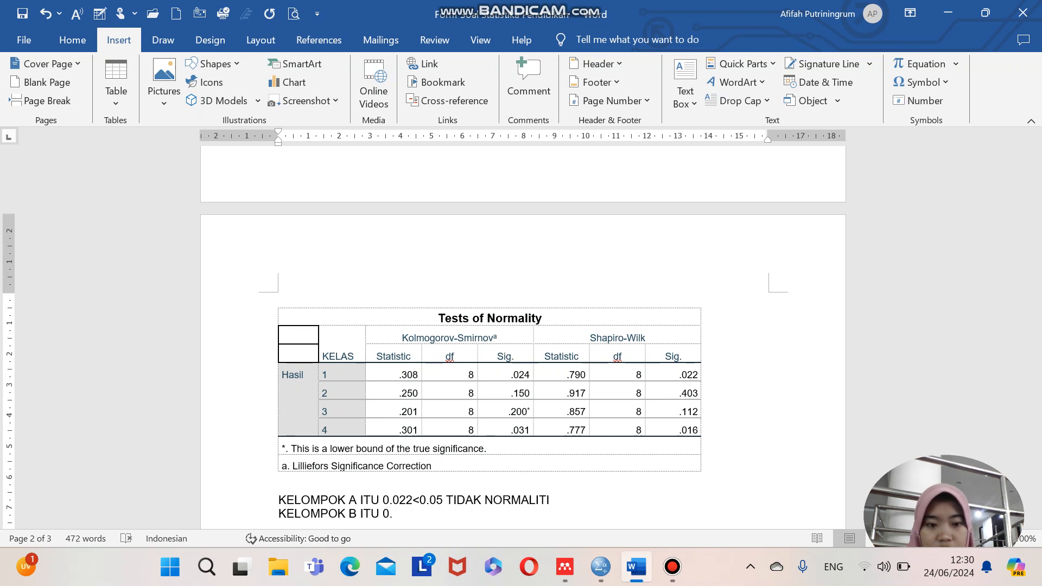
pyautogui.write('.4')
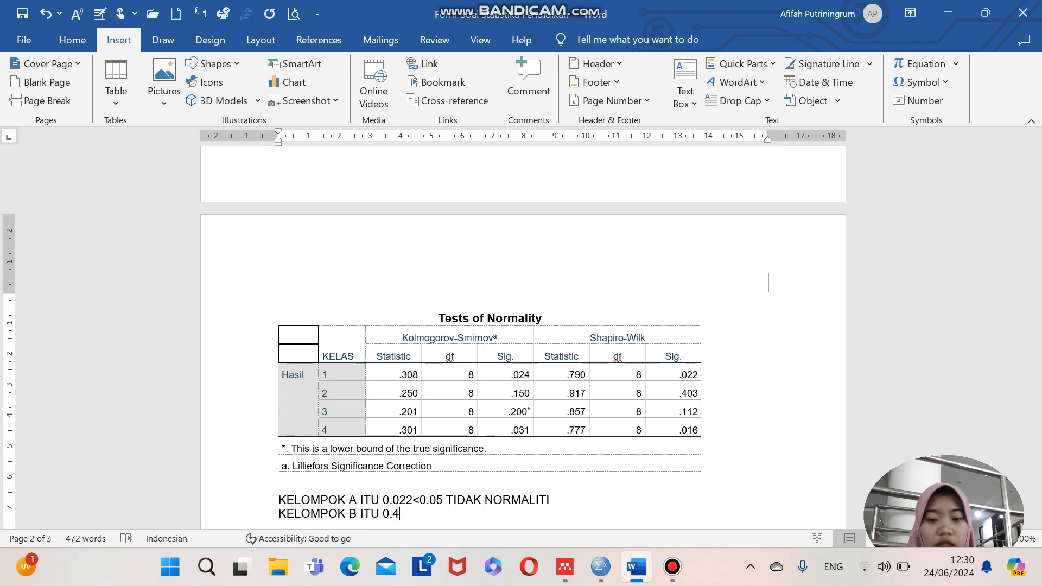
# - Finish group B's line as 0.403>0.05 NORMALITI and add 'KELOMPOK C ITU 0.112>0.05 NORMALITI'
pyautogui.write('03')
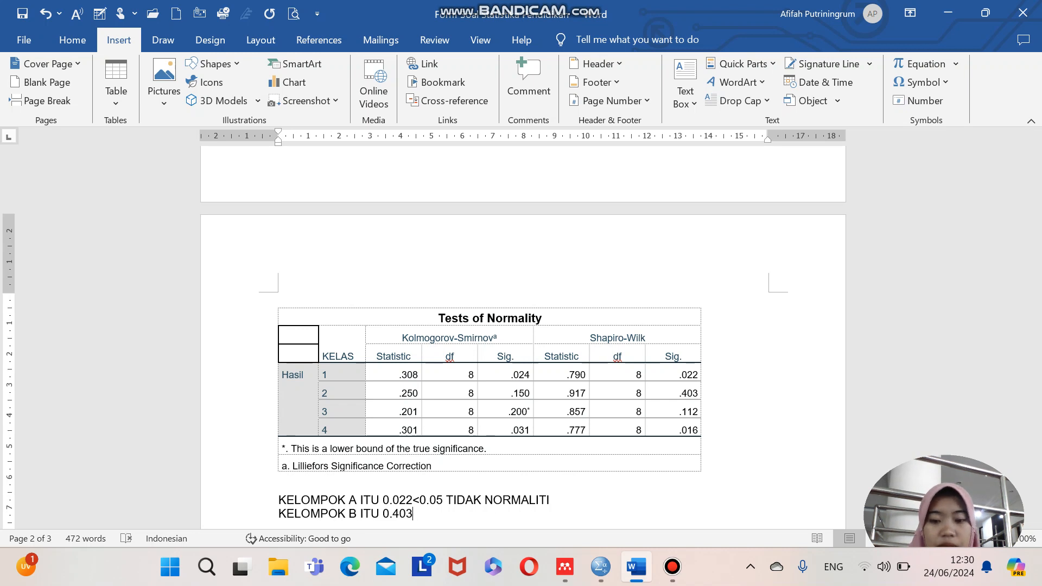
pyautogui.write('>0.05')
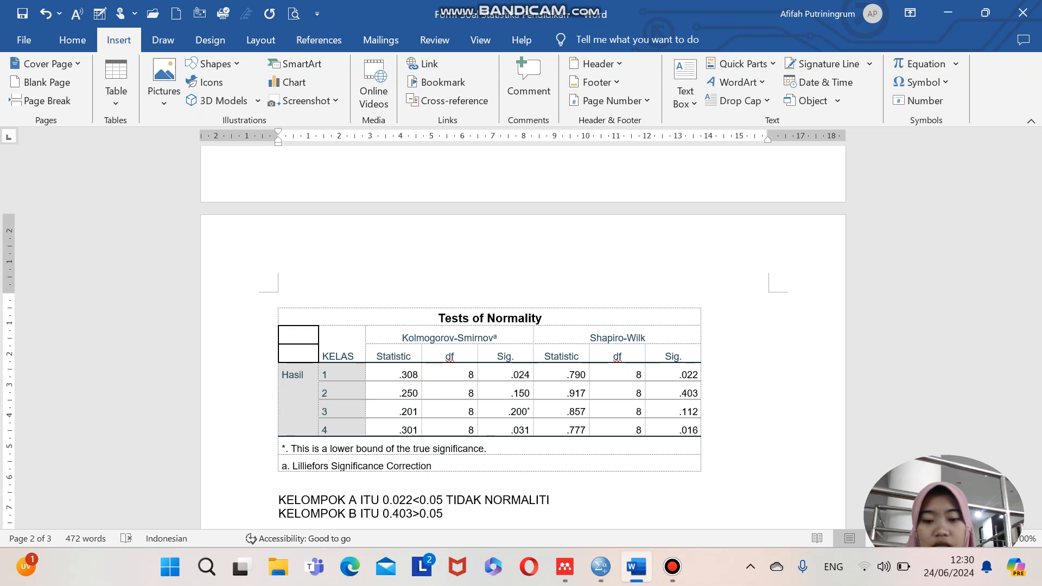
pyautogui.write(' NORMALIT')
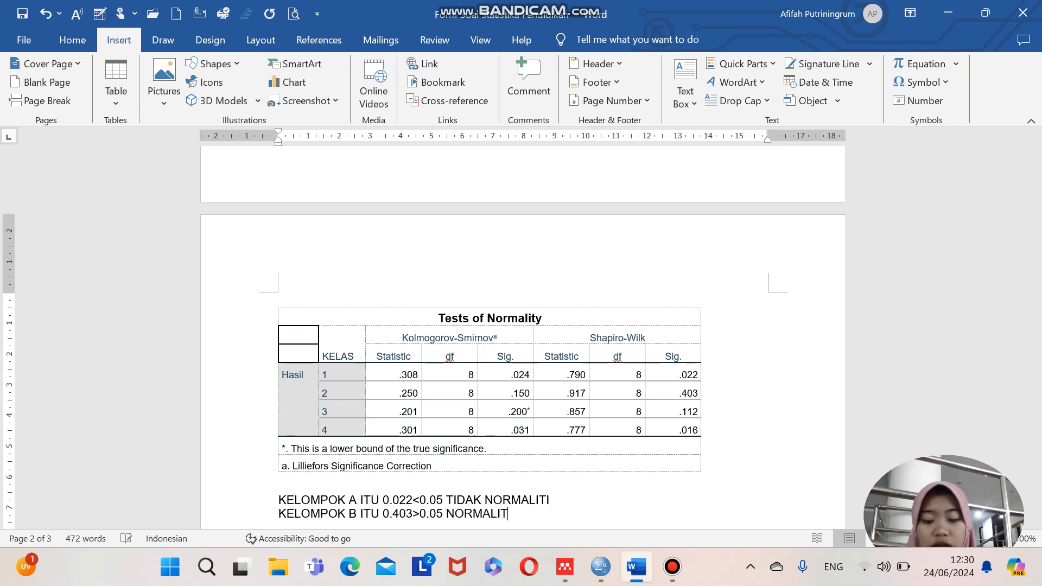
pyautogui.write('I')
pyautogui.press('Return')
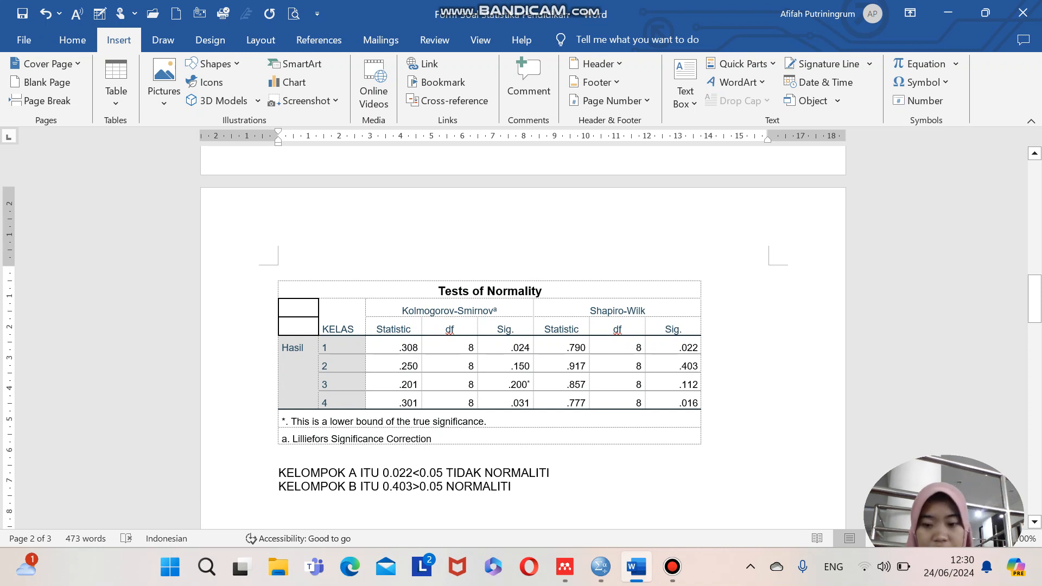
pyautogui.write('KELOMPOK')
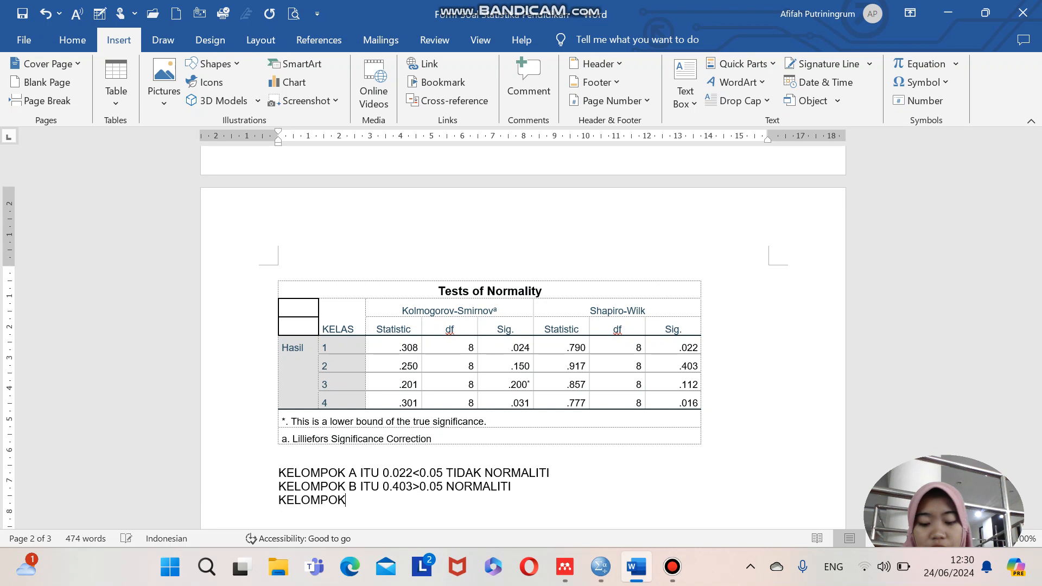
pyautogui.write(' C ')
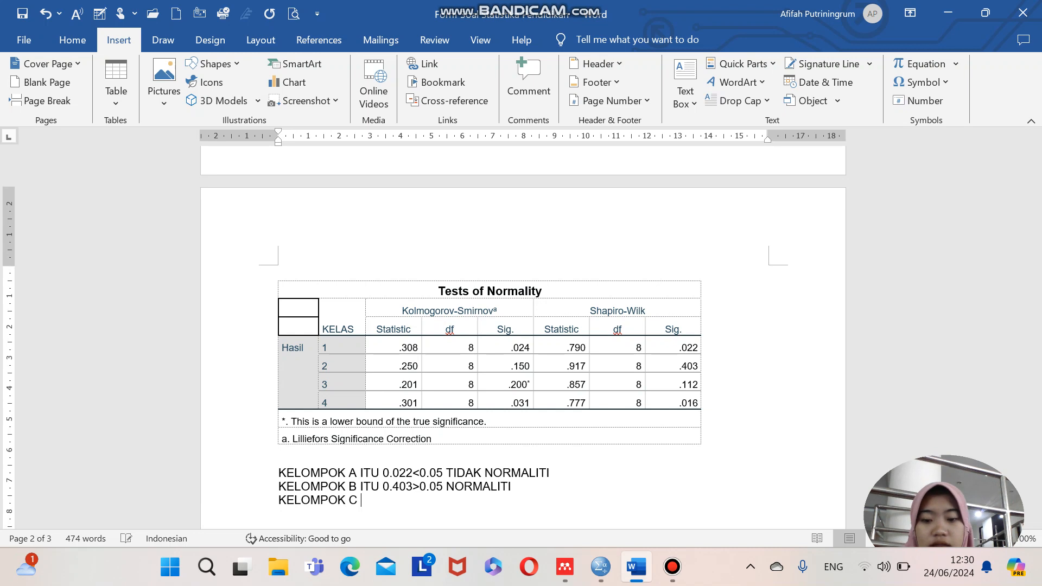
pyautogui.write('ITU')
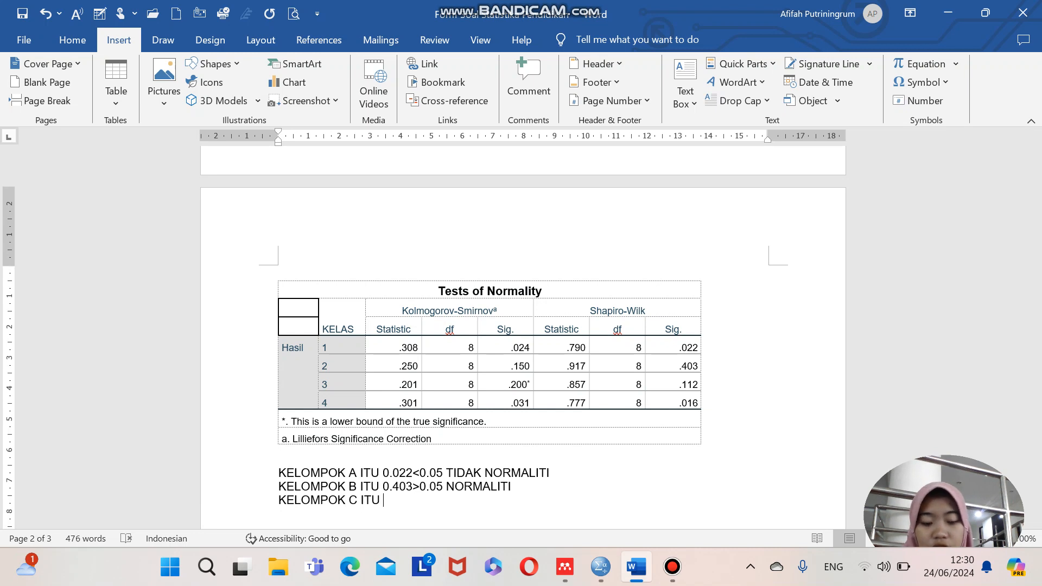
pyautogui.write(' 0.')
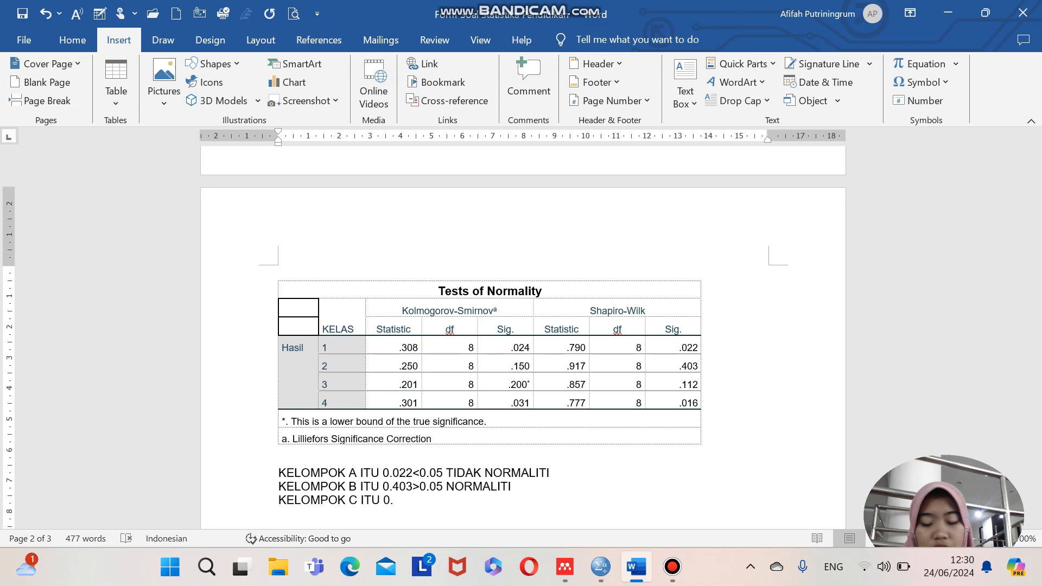
pyautogui.write('112')
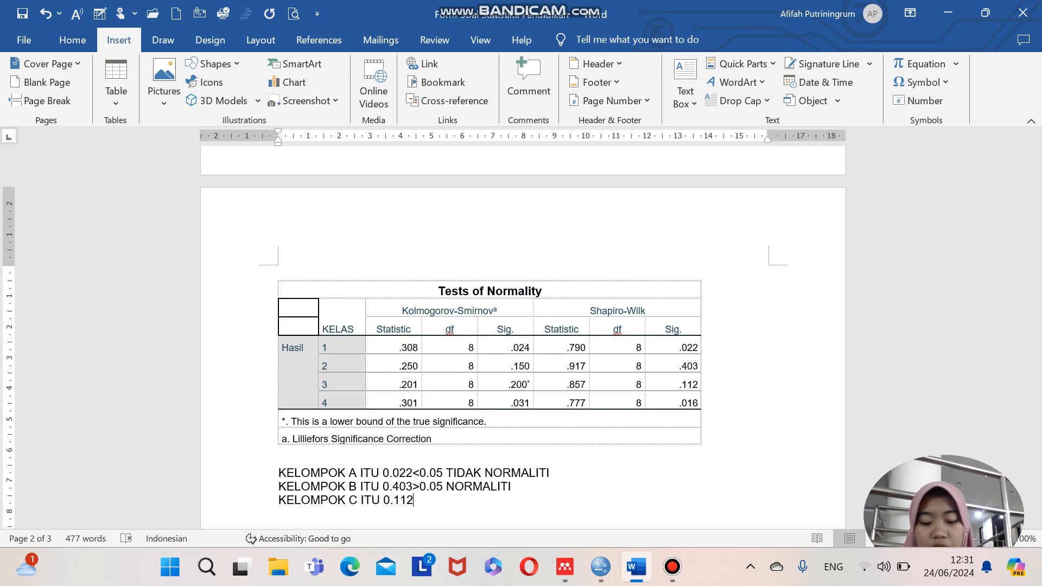
pyautogui.write('>')
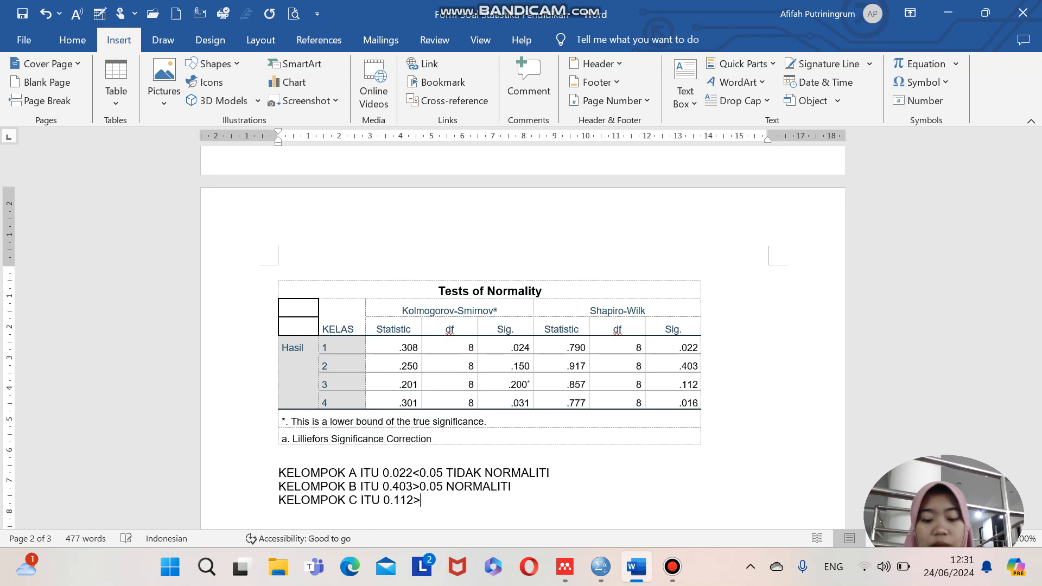
pyautogui.write('0.05')
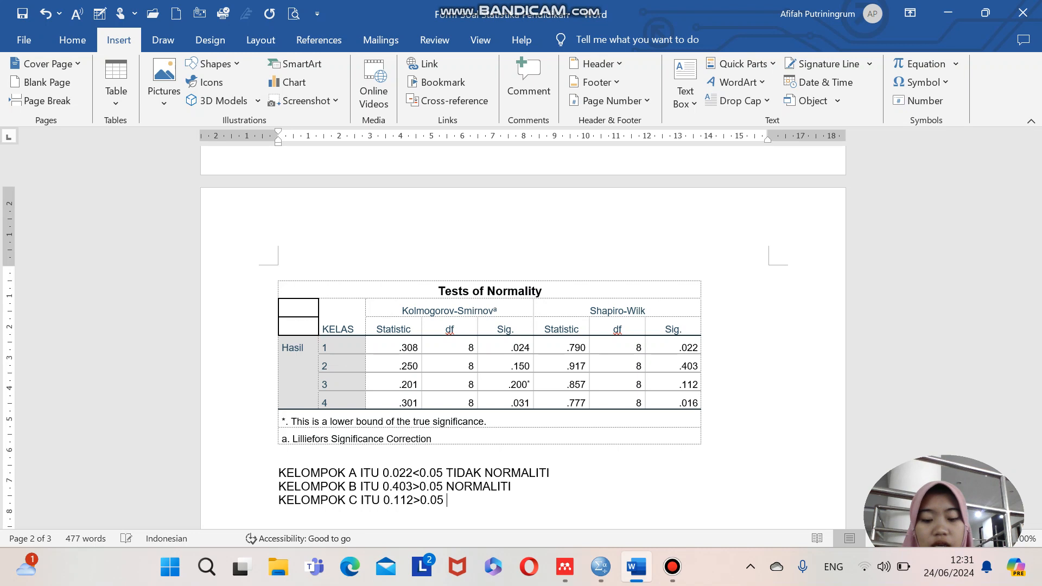
pyautogui.write(' NORMA')
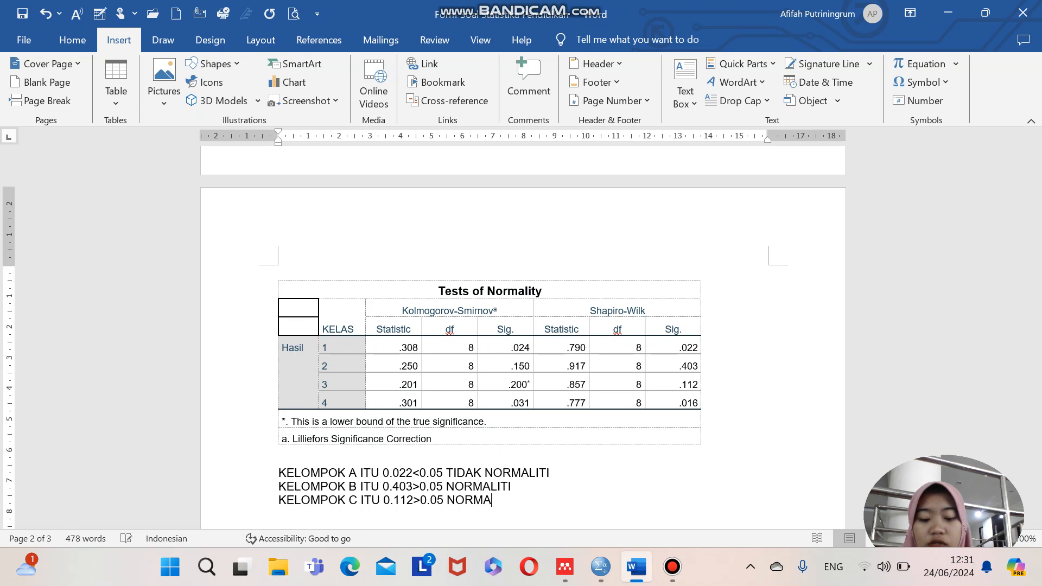
pyautogui.write('LITI')
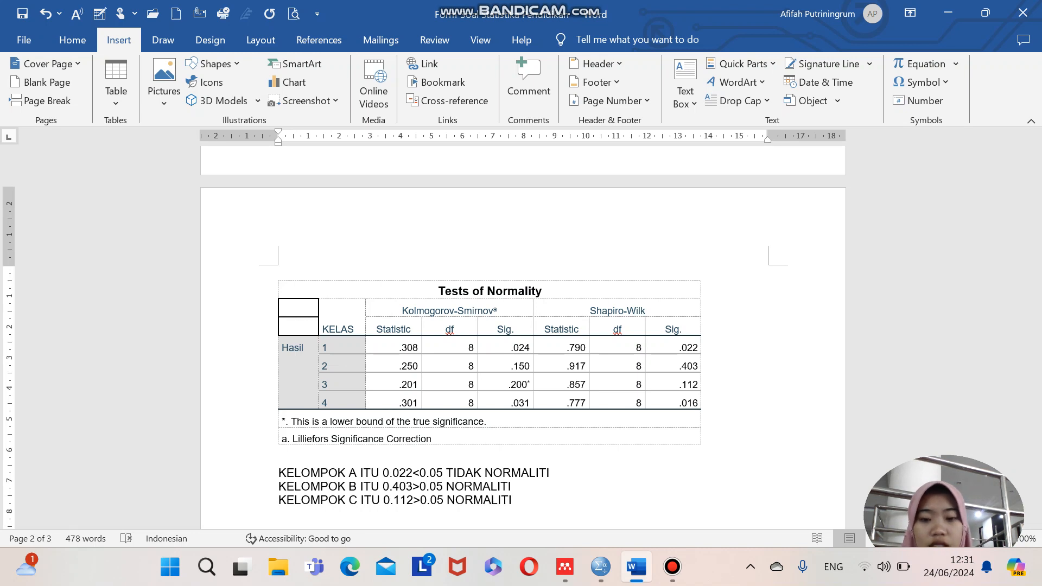
pyautogui.press('Return')
# - Add the conclusion 'KELOMPOK D ITU 0.016<0.05 TIDAK NORMALITI', correcting typos
pyautogui.write('KELOMPOK')
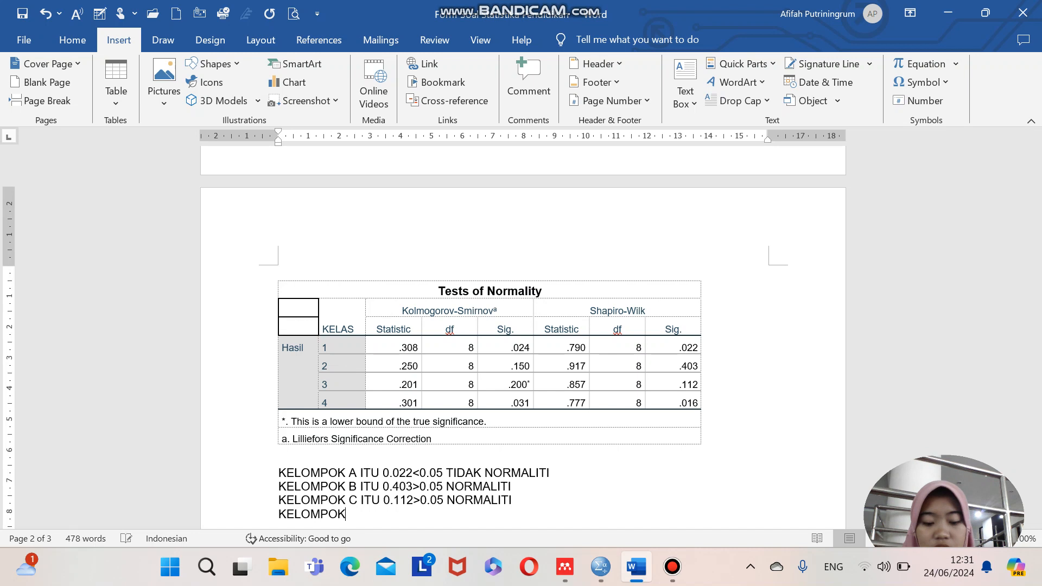
pyautogui.write(' D I')
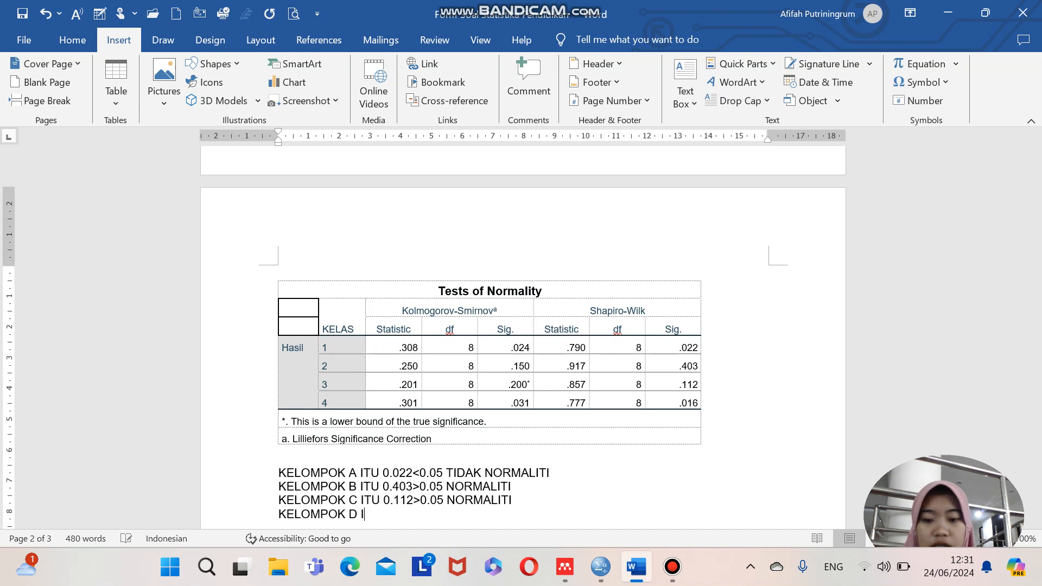
pyautogui.write('TU 0')
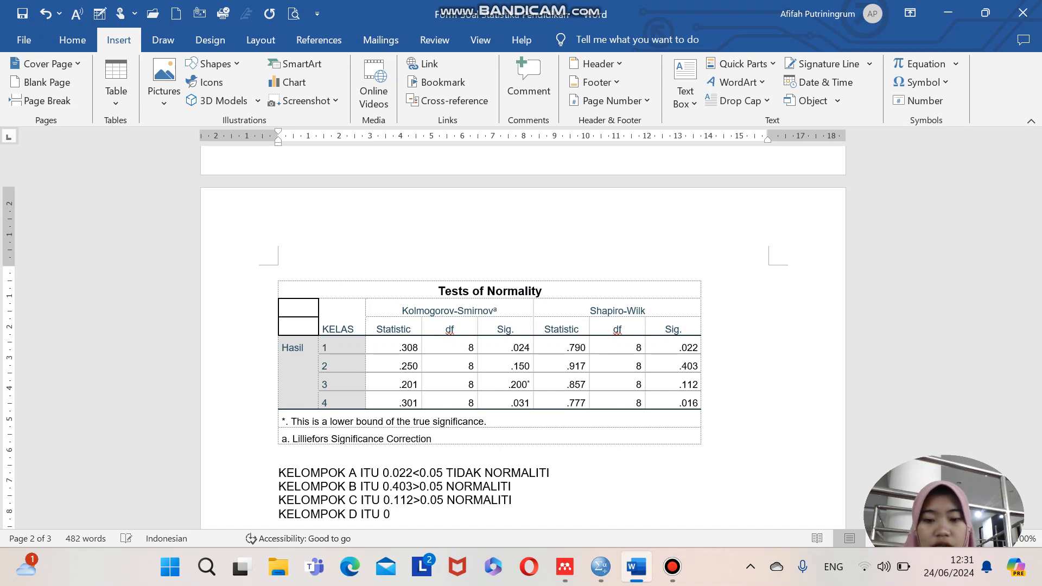
pyautogui.write('.0')
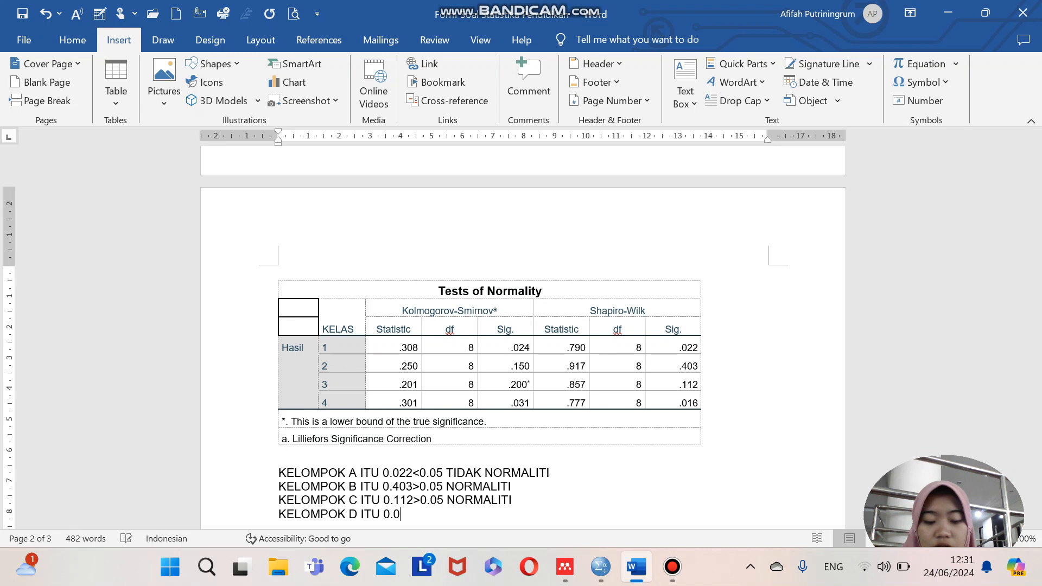
pyautogui.write('1')
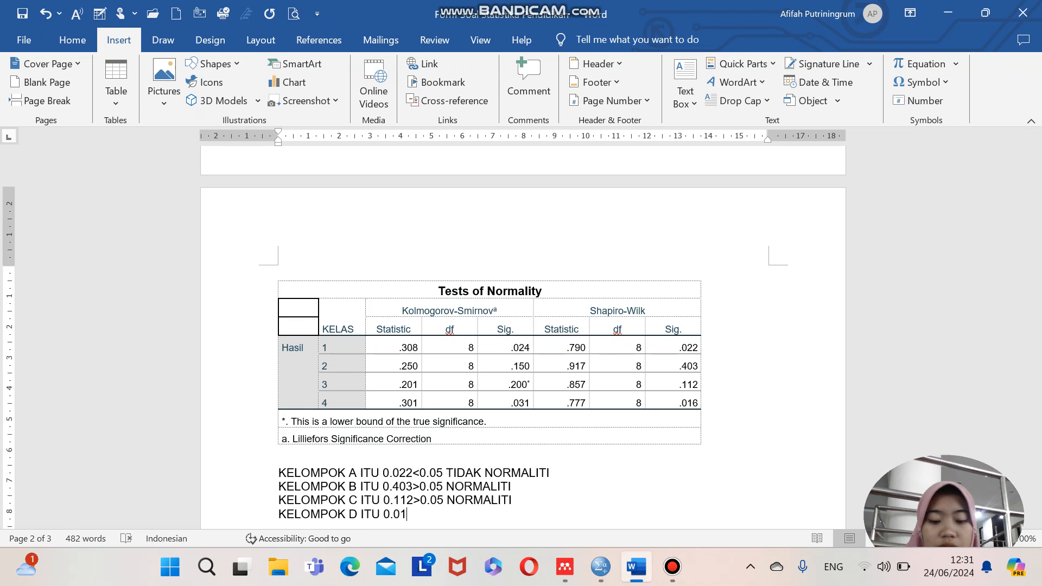
pyautogui.write('6')
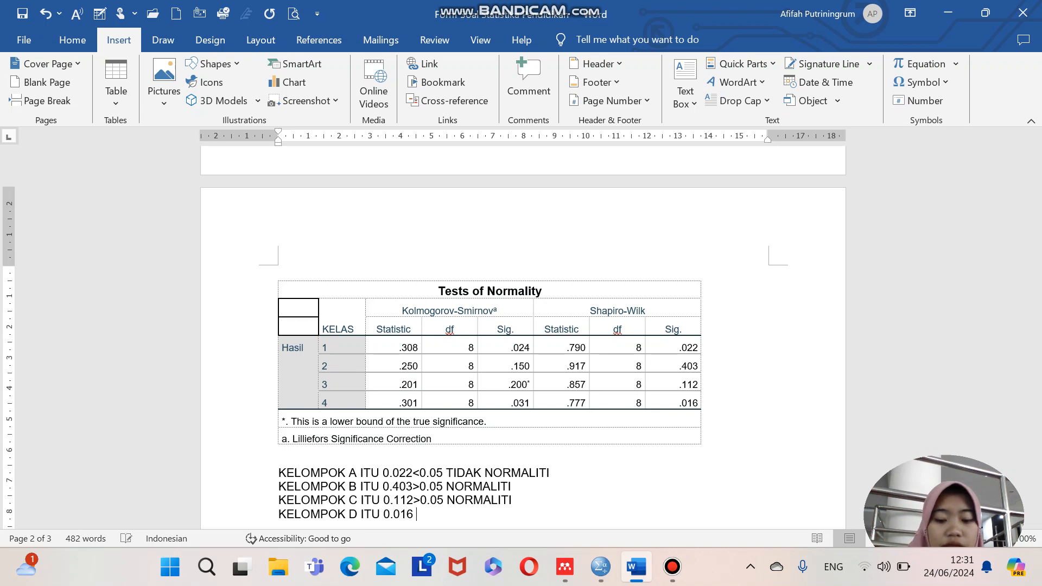
pyautogui.write('<')
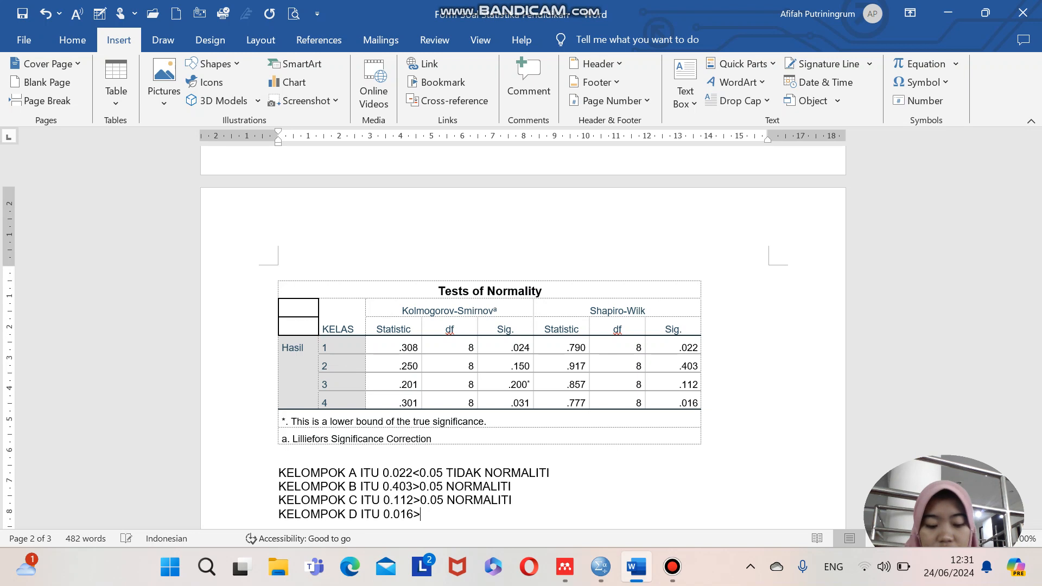
pyautogui.press('BackSpace')
pyautogui.write('<')
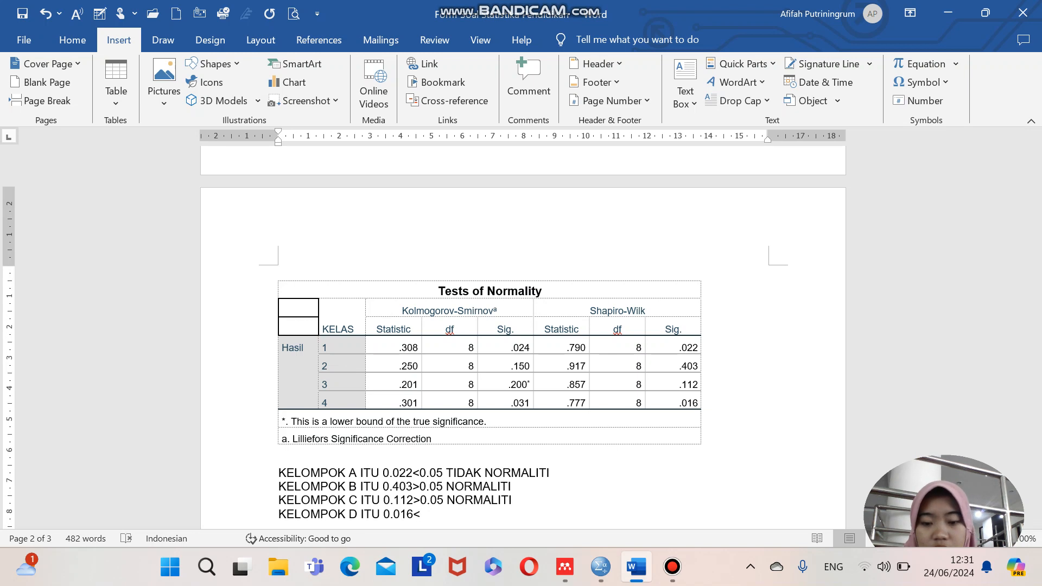
pyautogui.write('0.')
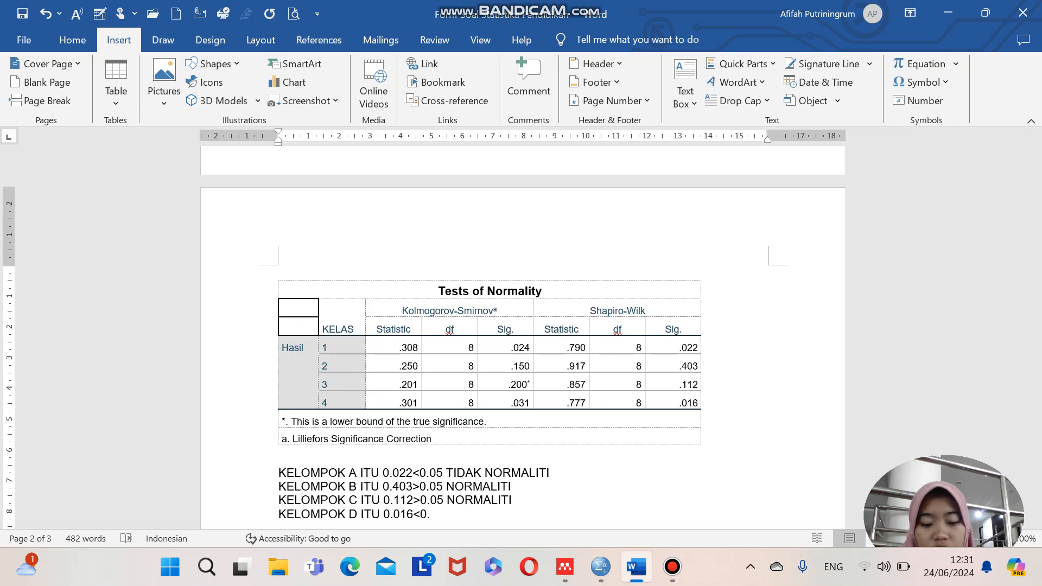
pyautogui.write('05 TIDAL')
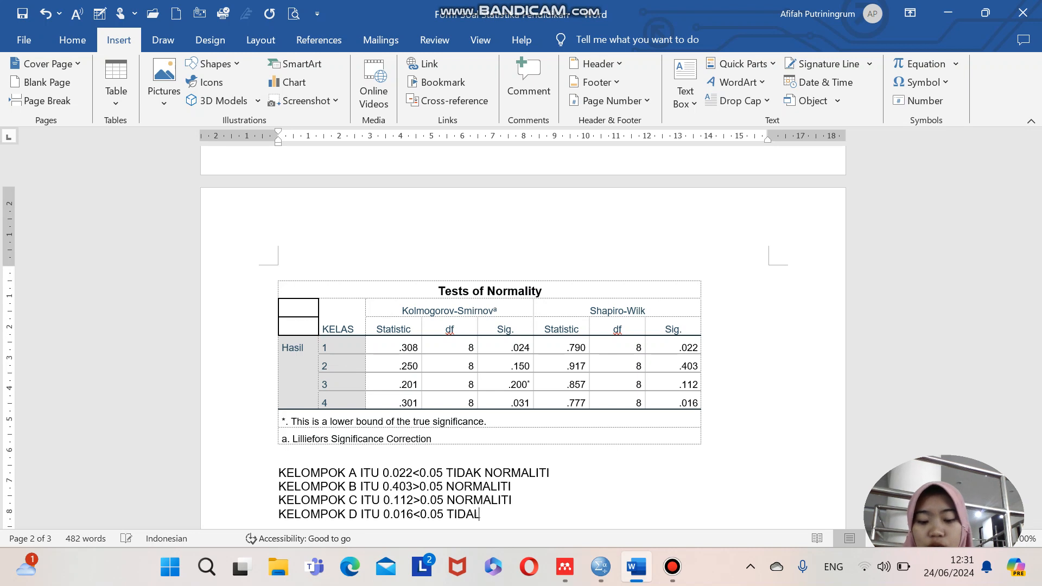
pyautogui.press('BackSpace')
pyautogui.write('K ')
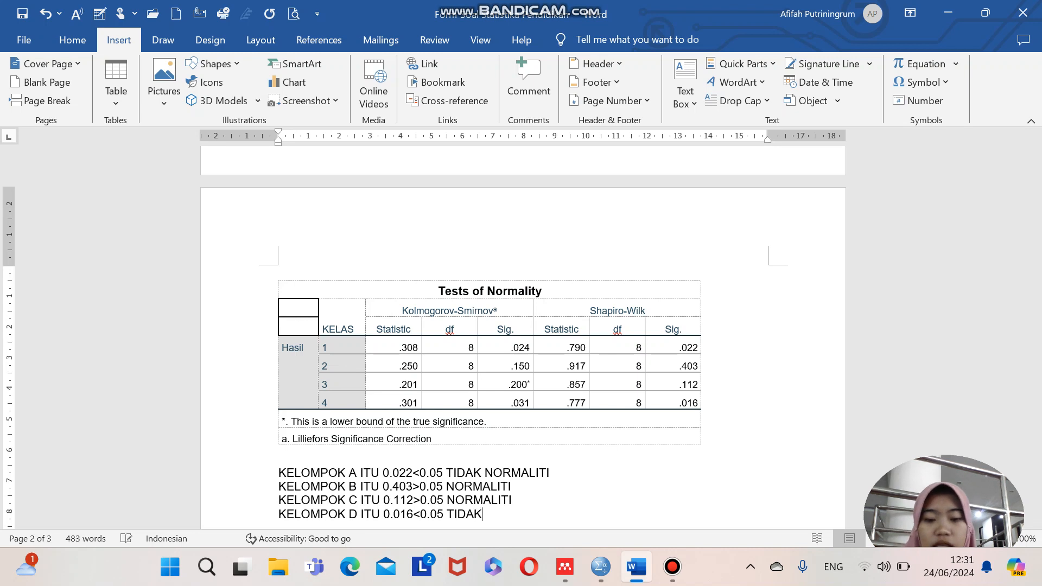
pyautogui.write('NORMAL')
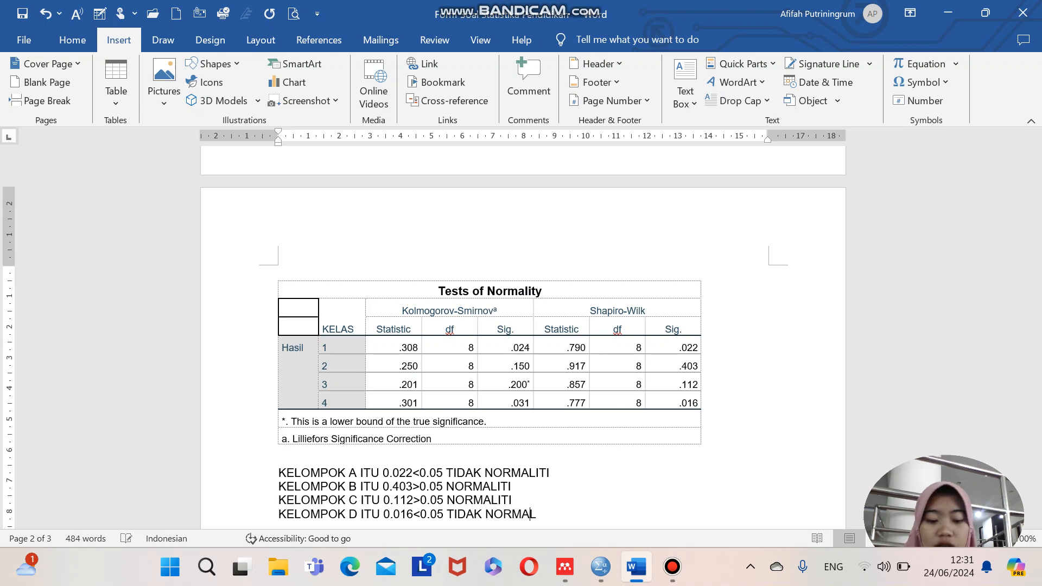
pyautogui.write('ITI')
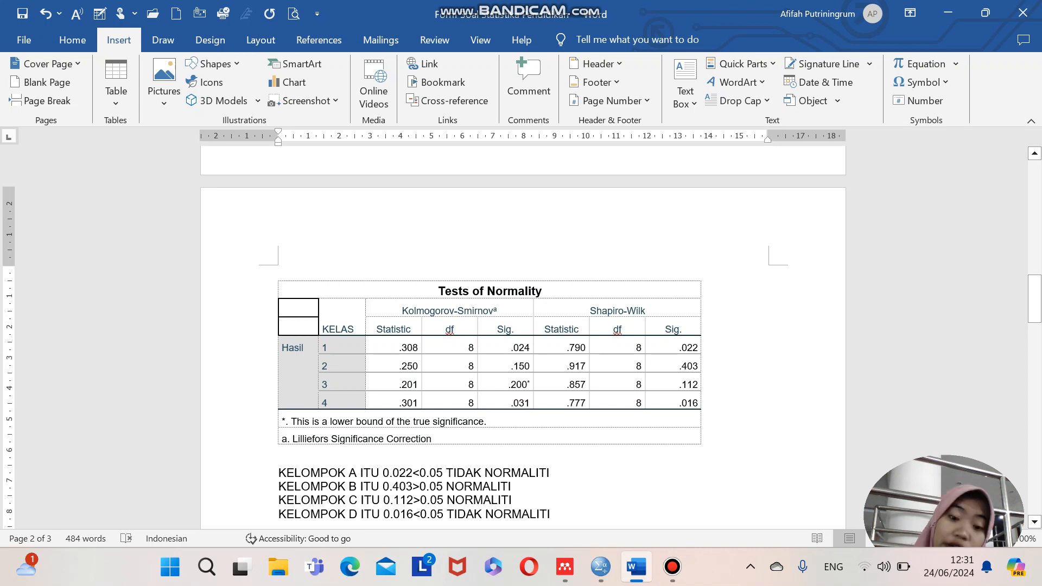
pyautogui.scroll(-4, 488, 326)
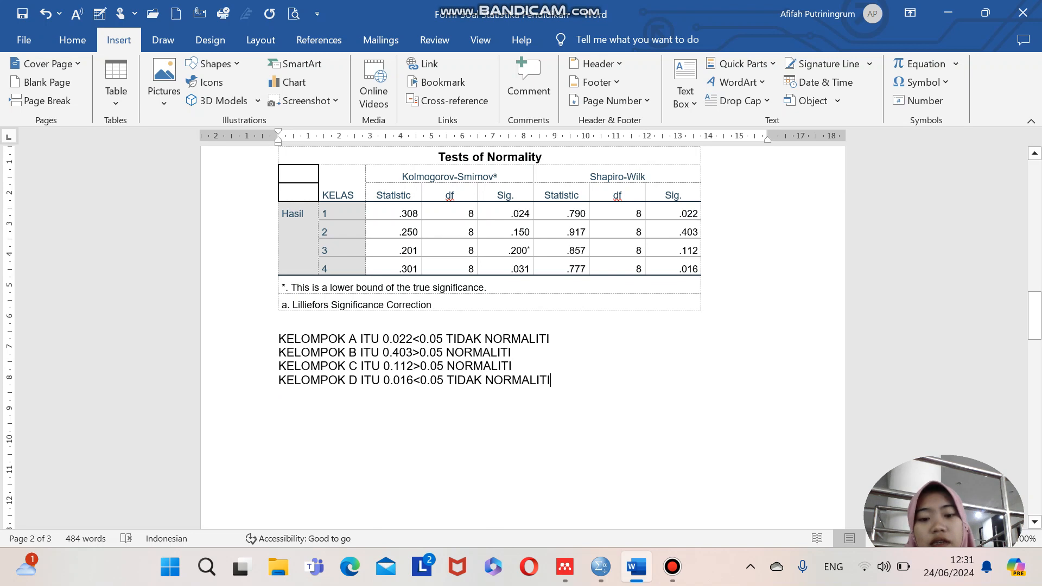
pyautogui.scroll(2, 489, 326)
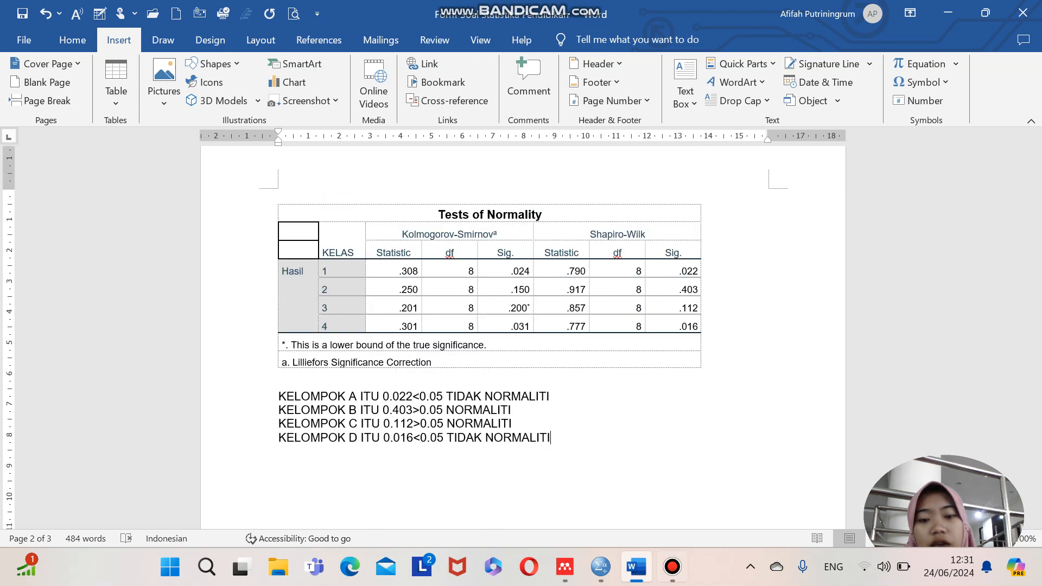
# - Add two new variables named HASIL and KELAS in Variable View
pyautogui.moveTo(601, 567)
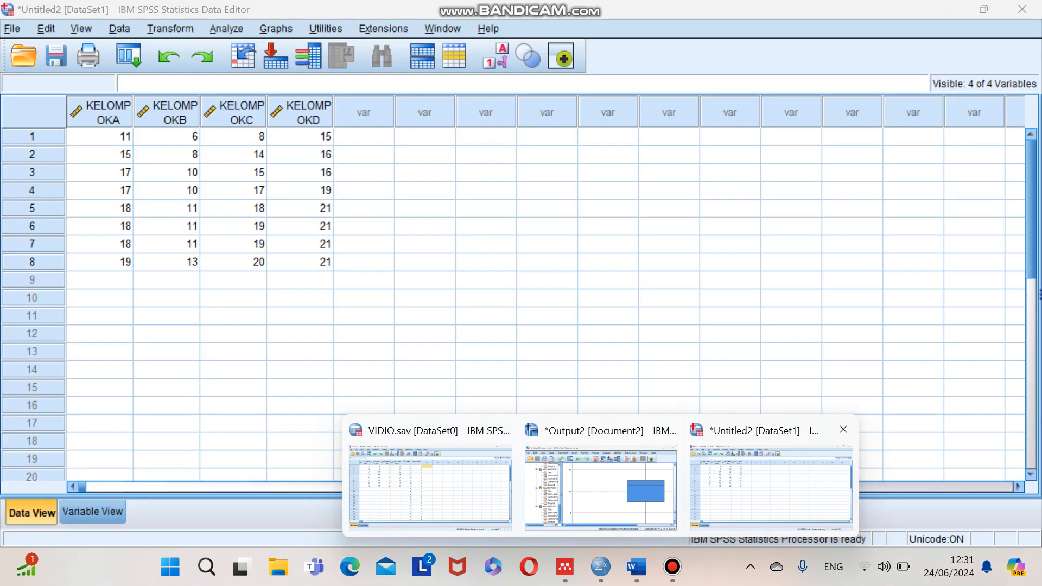
pyautogui.click(774, 485)
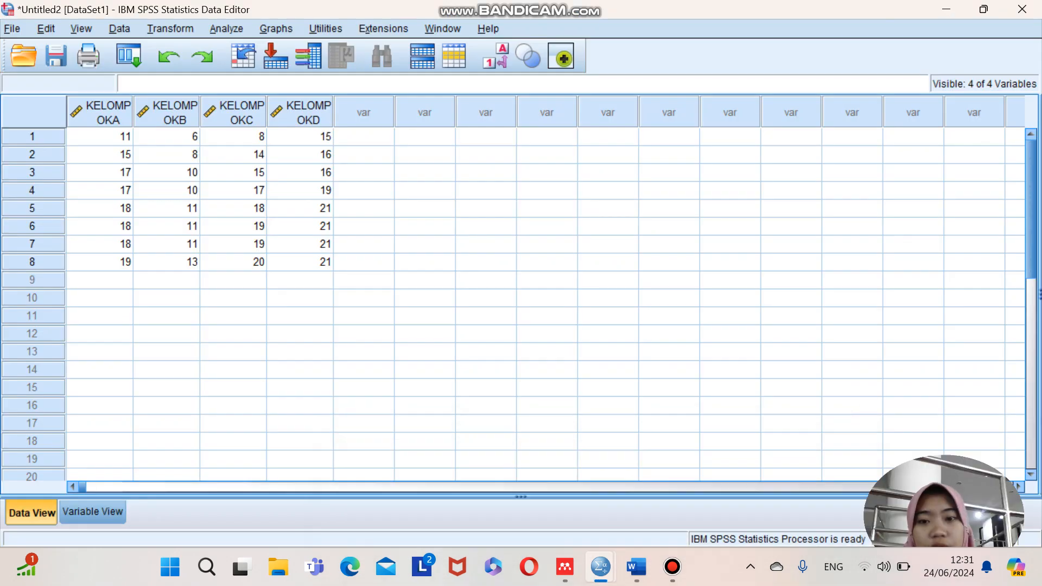
pyautogui.click(93, 511)
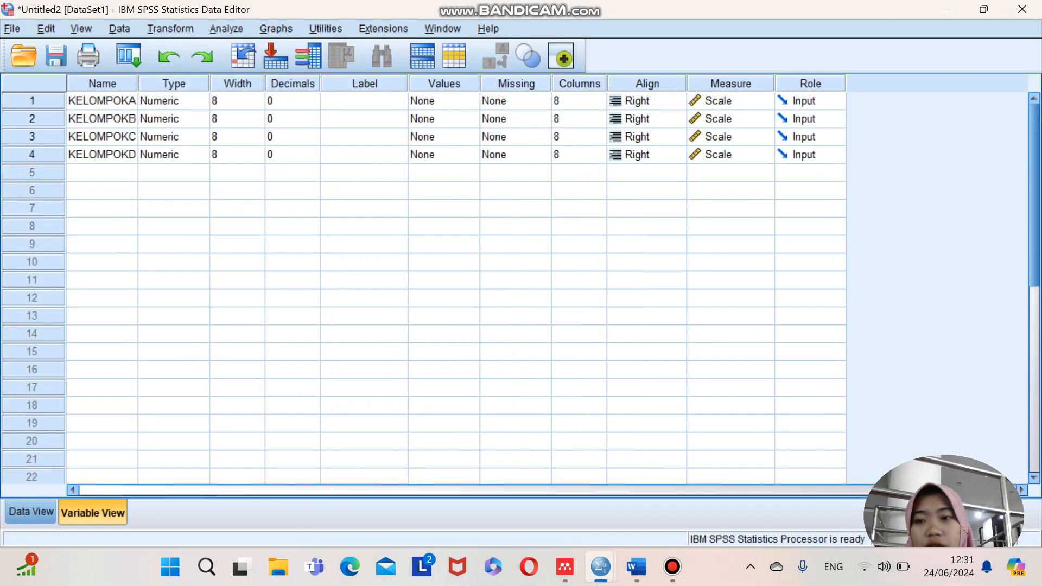
pyautogui.click(102, 173)
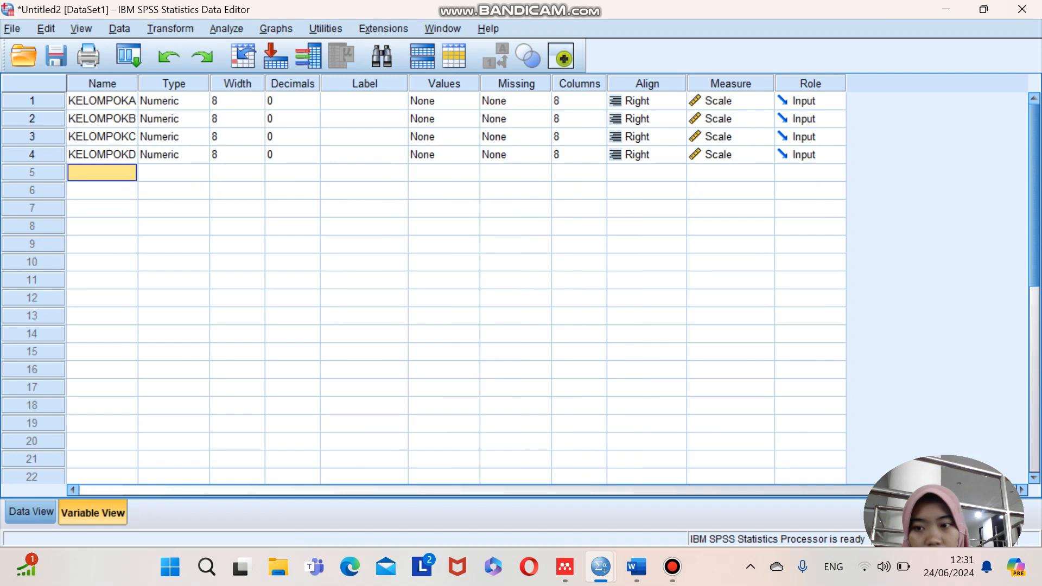
pyautogui.write('H')
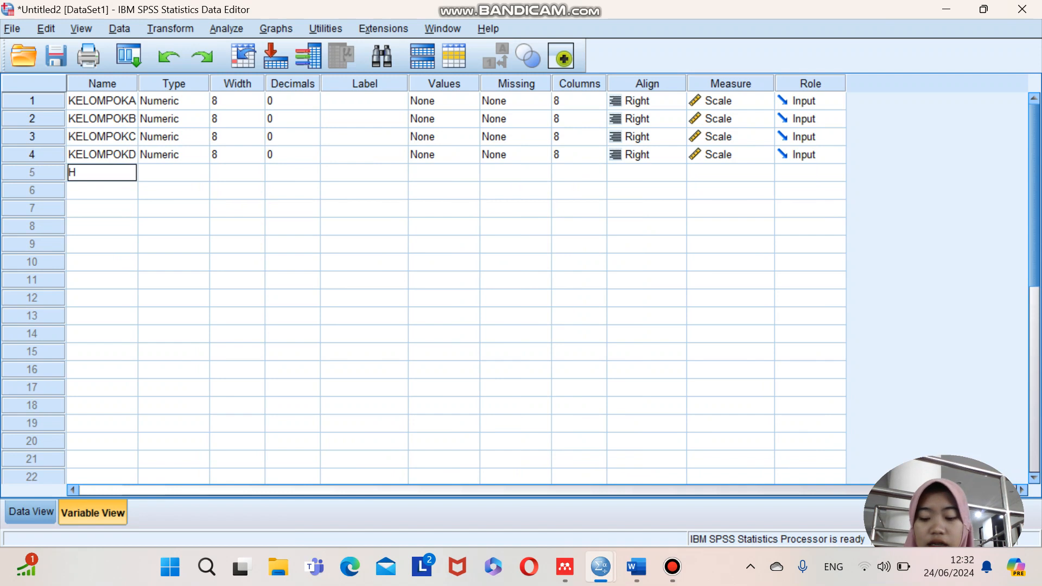
pyautogui.write('ASIL')
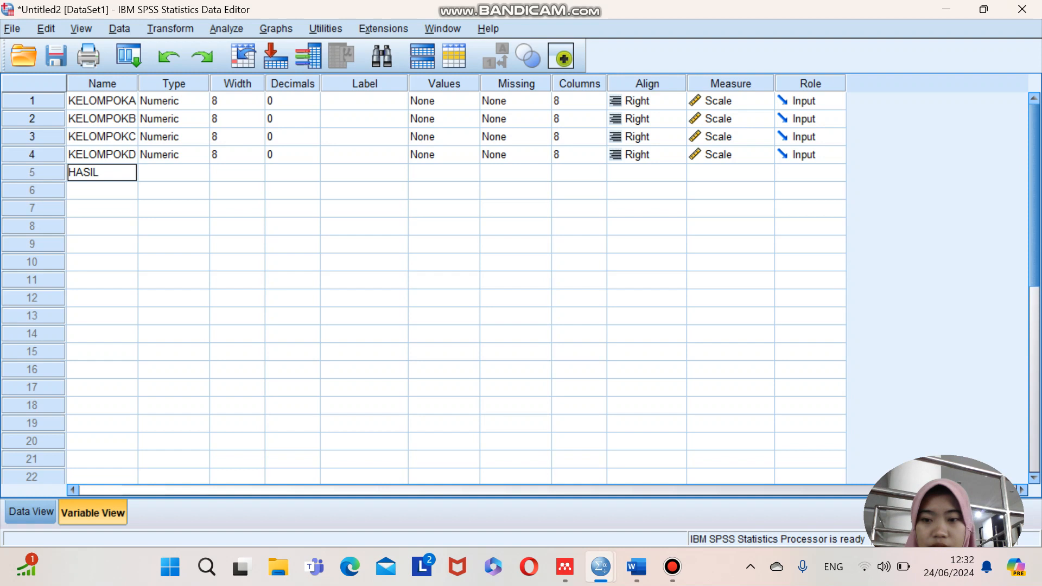
pyautogui.press('Return')
pyautogui.write('KELAS')
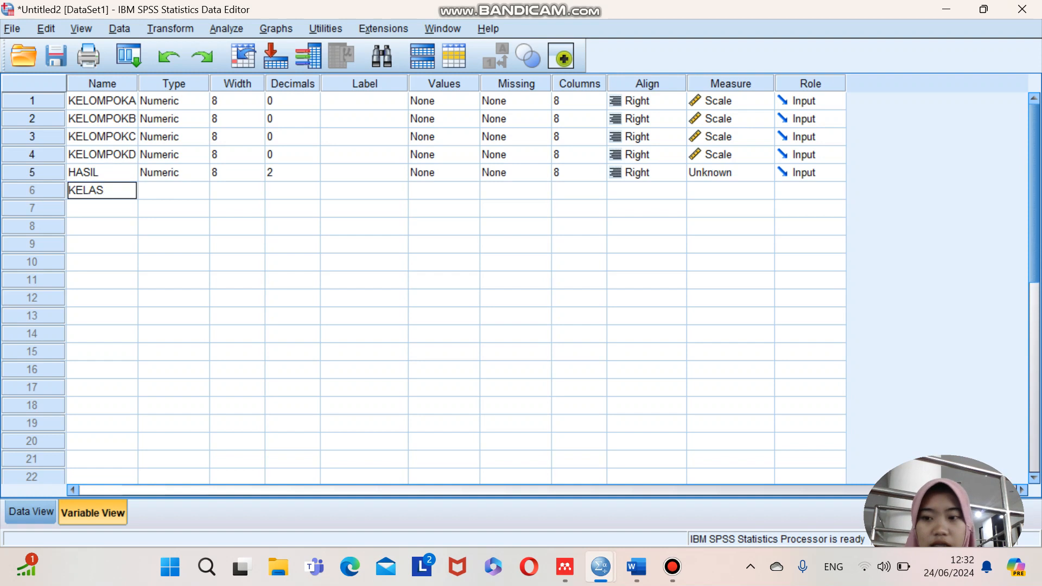
pyautogui.press('Return')
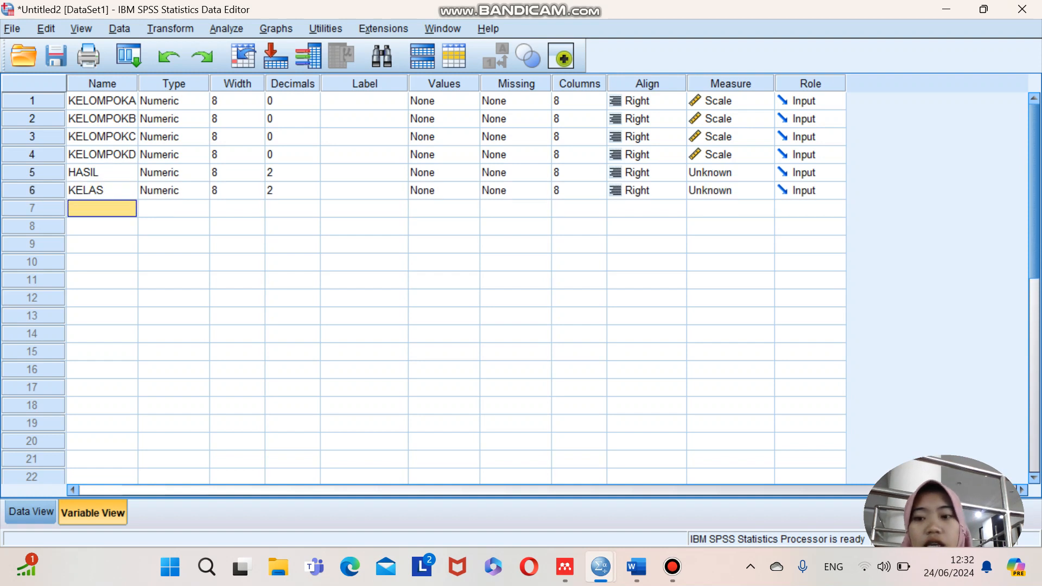
# - Set Decimals to 0 for both HASIL and KELAS
pyautogui.click(313, 158)
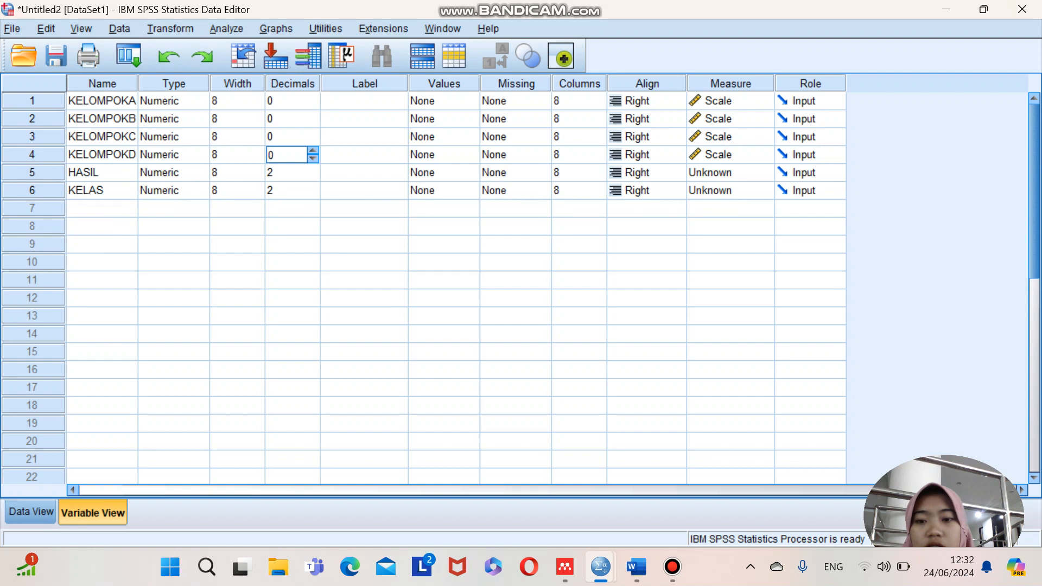
pyautogui.click(313, 176)
pyautogui.click(312, 176)
pyautogui.click(312, 176)
pyautogui.click(313, 194)
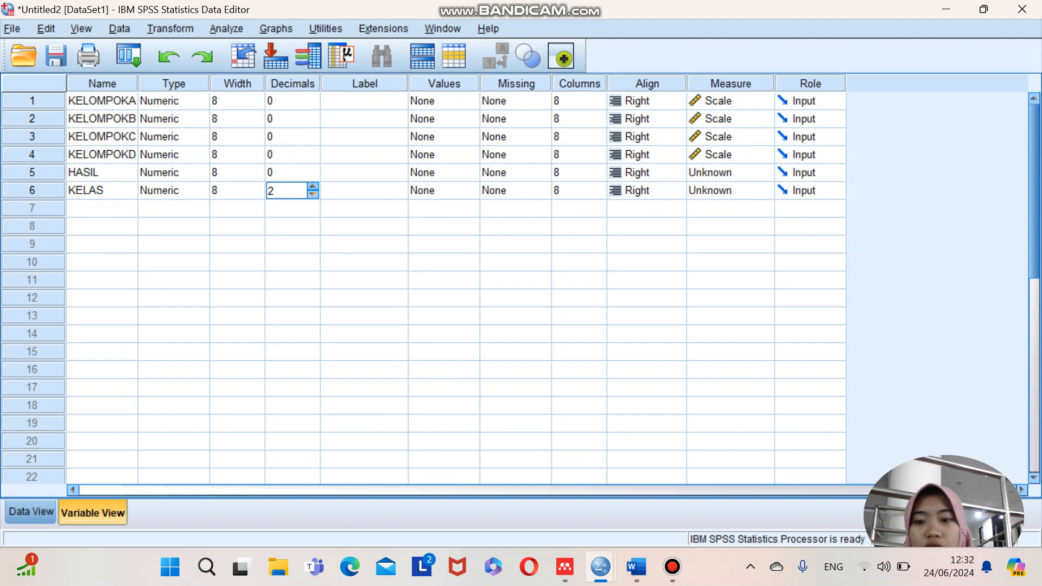
pyautogui.click(312, 194)
pyautogui.click(312, 194)
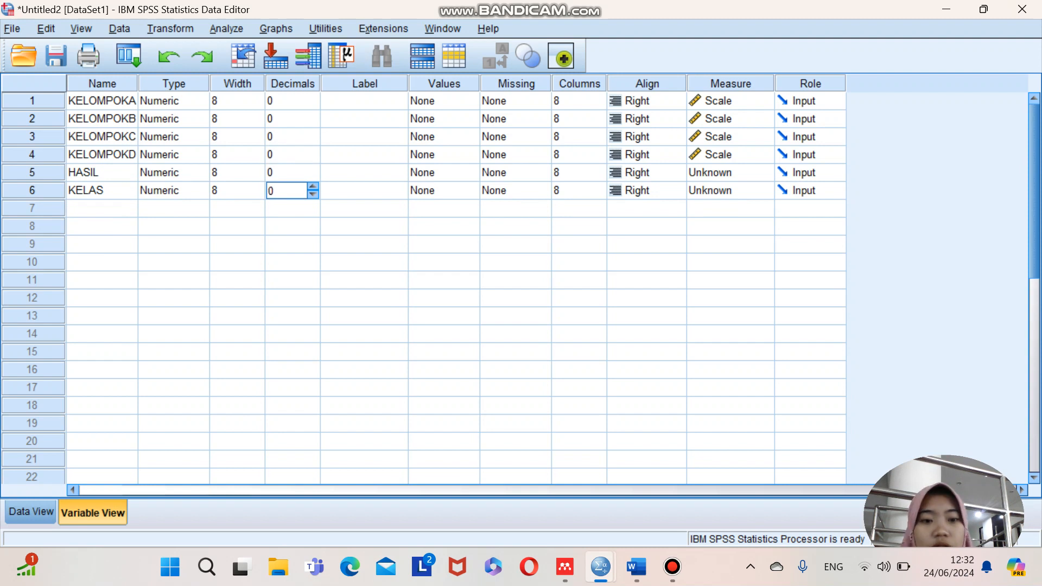
# - Make HASIL Scale and KELAS Nominal, then return to Data View
pyautogui.click(763, 172)
pyautogui.click(749, 190)
pyautogui.click(763, 190)
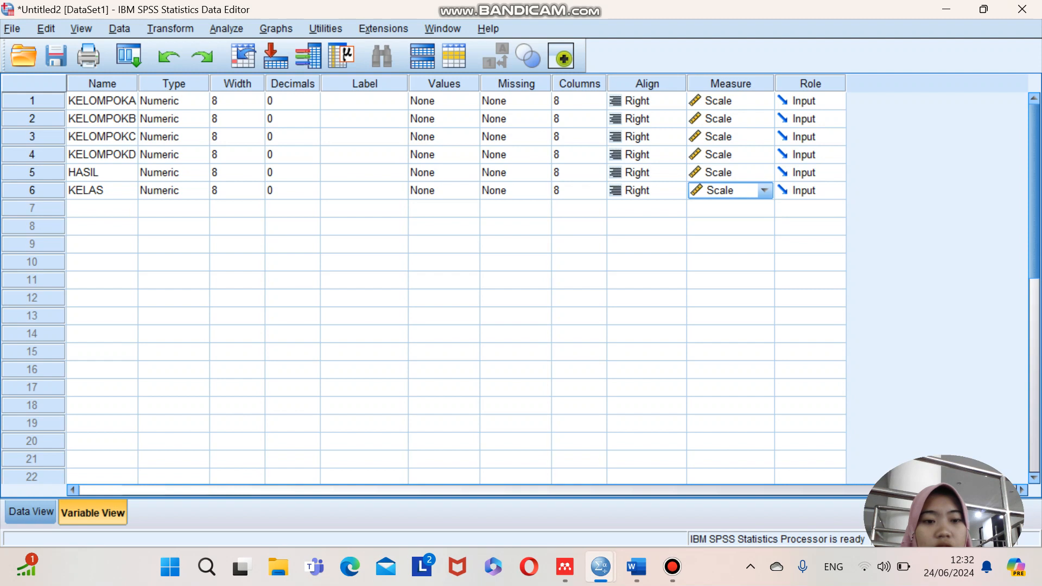
pyautogui.click(764, 190)
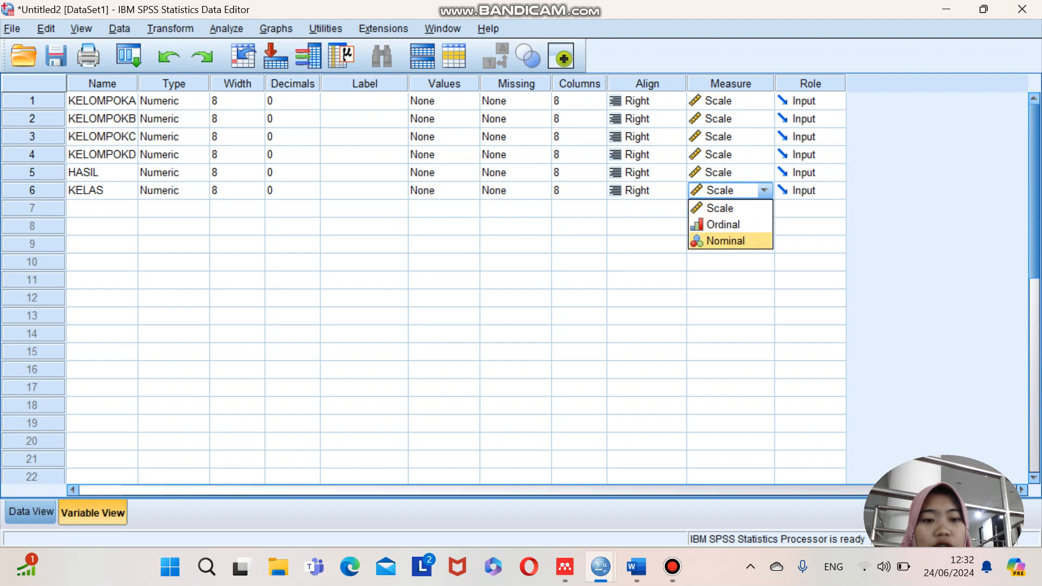
pyautogui.click(726, 240)
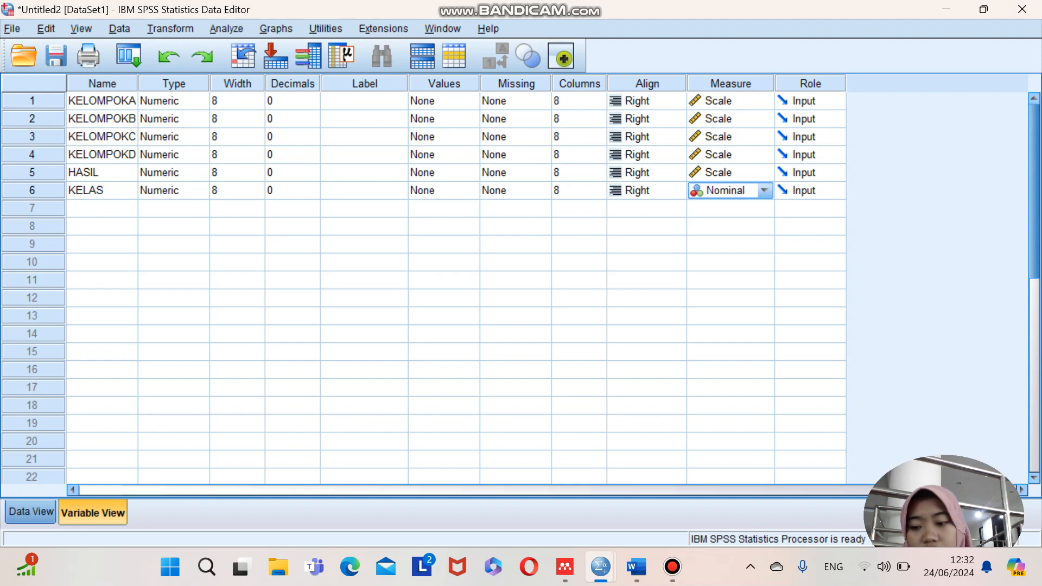
pyautogui.click(31, 512)
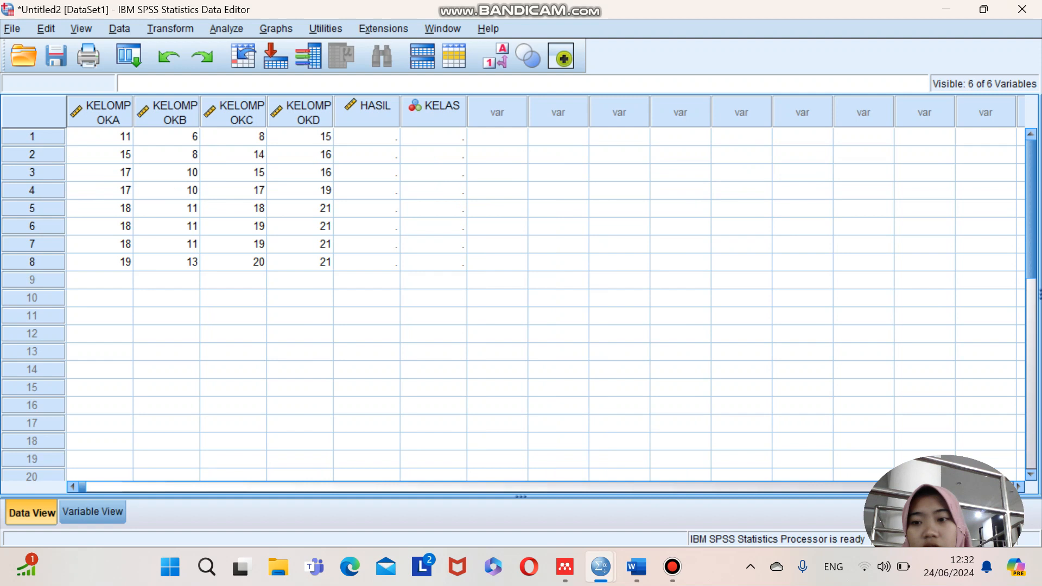
# - Copy the KELOMPOKA scores into HASIL rows 1–8
pyautogui.moveTo(100, 136); pyautogui.dragTo(100, 262)
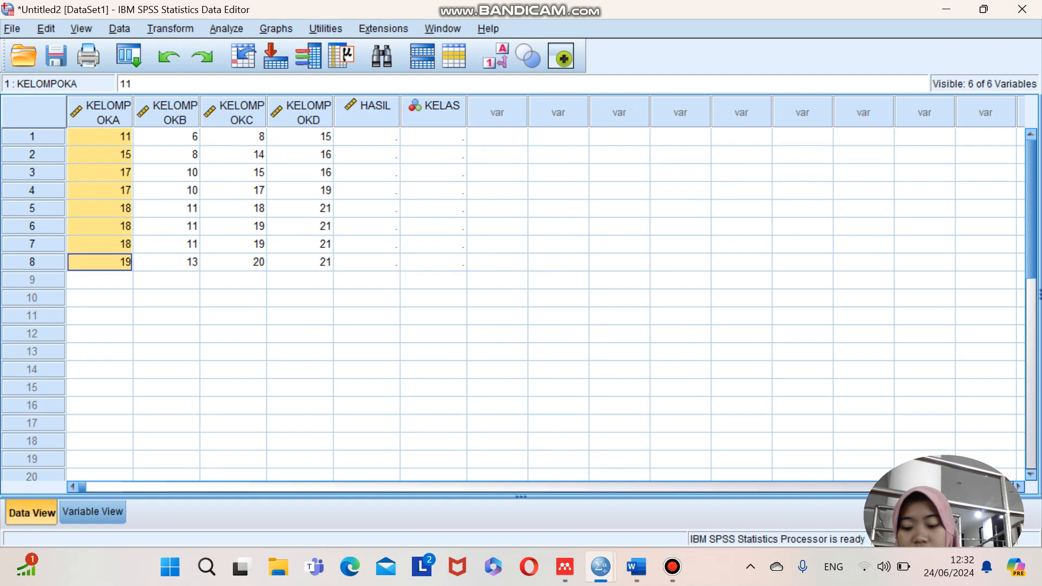
pyautogui.hotkey('ctrl', 'v')
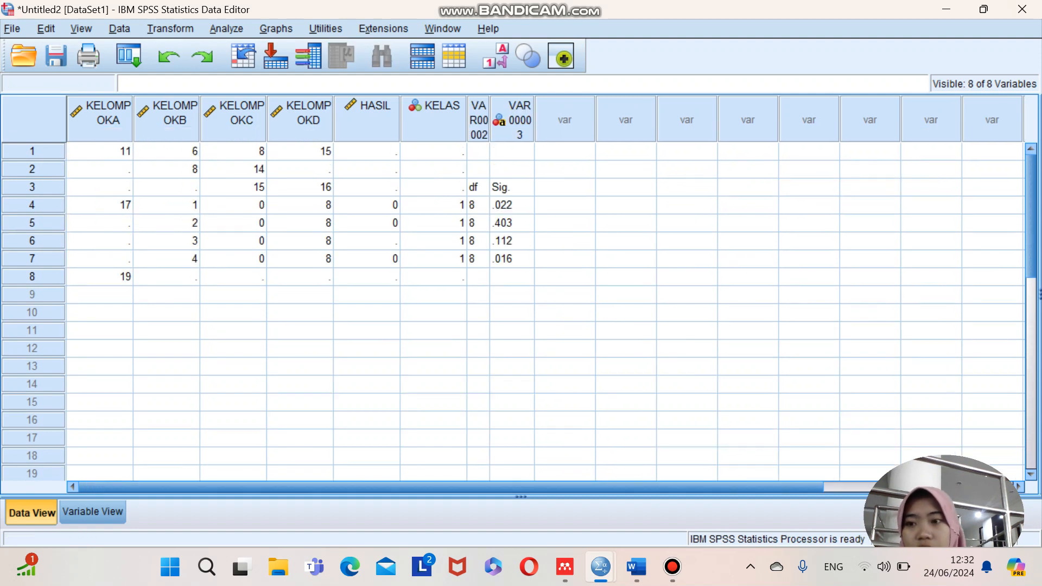
pyautogui.click(169, 56)
pyautogui.moveTo(100, 137); pyautogui.dragTo(99, 244)
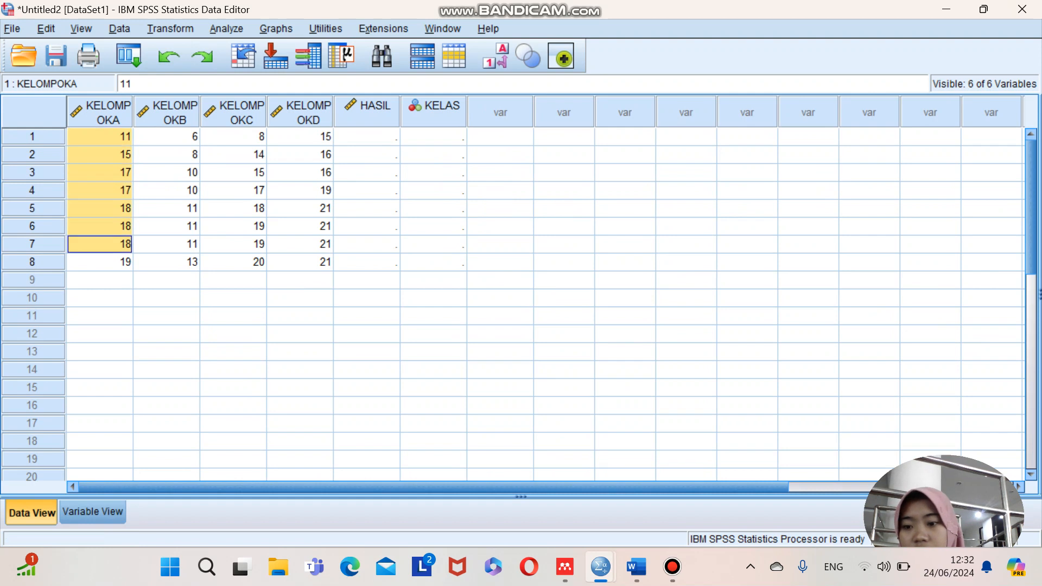
pyautogui.moveTo(100, 137); pyautogui.dragTo(100, 262)
pyautogui.hotkey('ctrl', 'c')
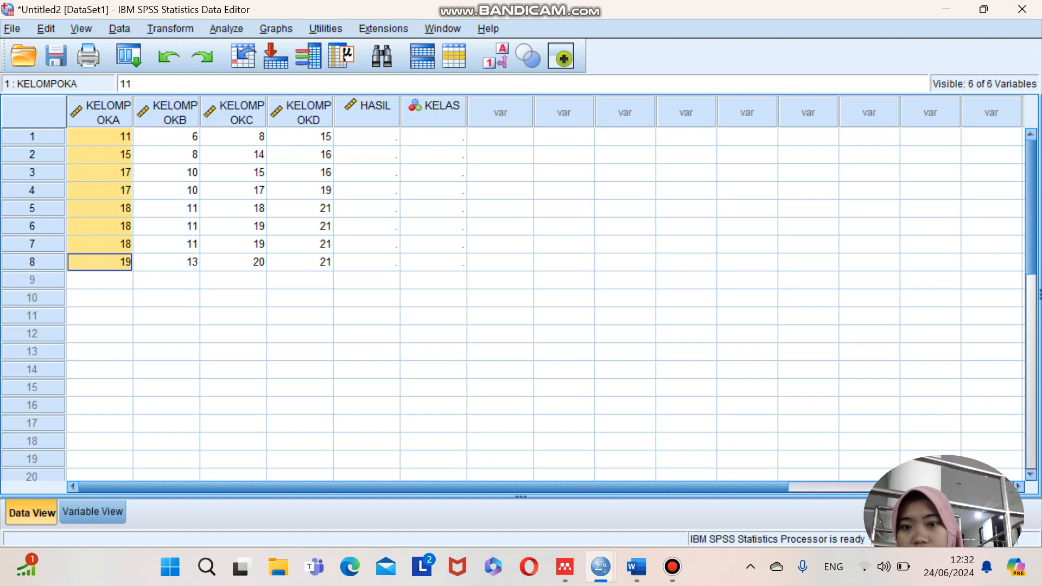
pyautogui.click(367, 137)
pyautogui.moveTo(367, 137); pyautogui.dragTo(367, 262)
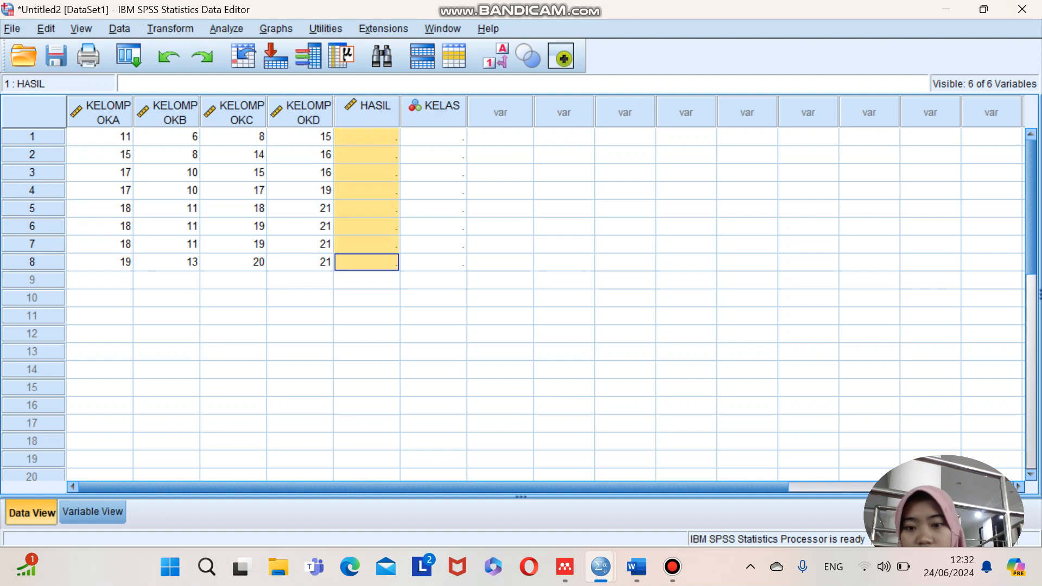
pyautogui.hotkey('ctrl', 'v')
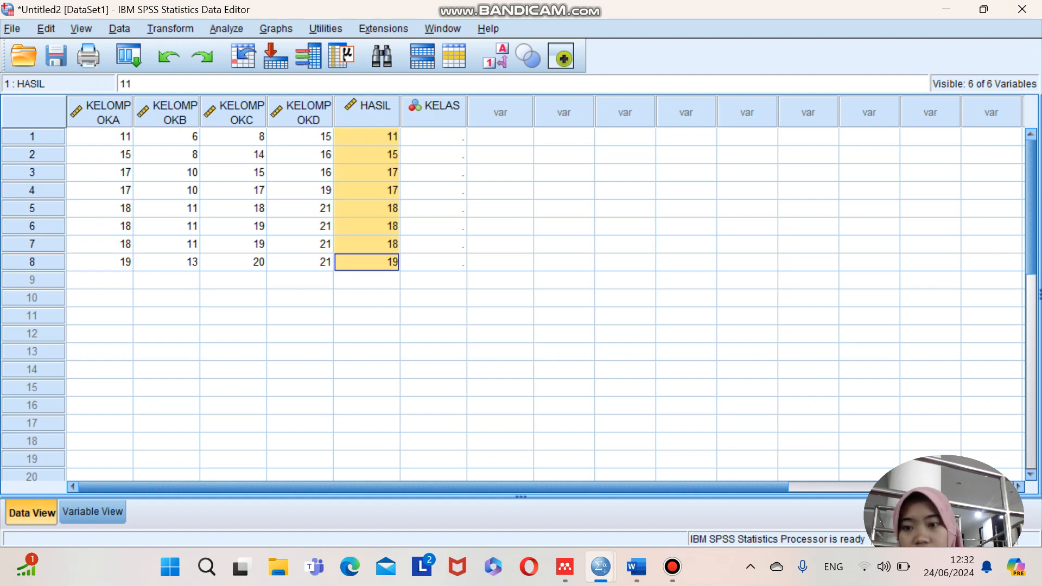
# - Copy KELOMPOKB scores into HASIL rows 9–16 and KELOMPOKC scores into rows 17–24
pyautogui.moveTo(167, 137); pyautogui.dragTo(167, 262)
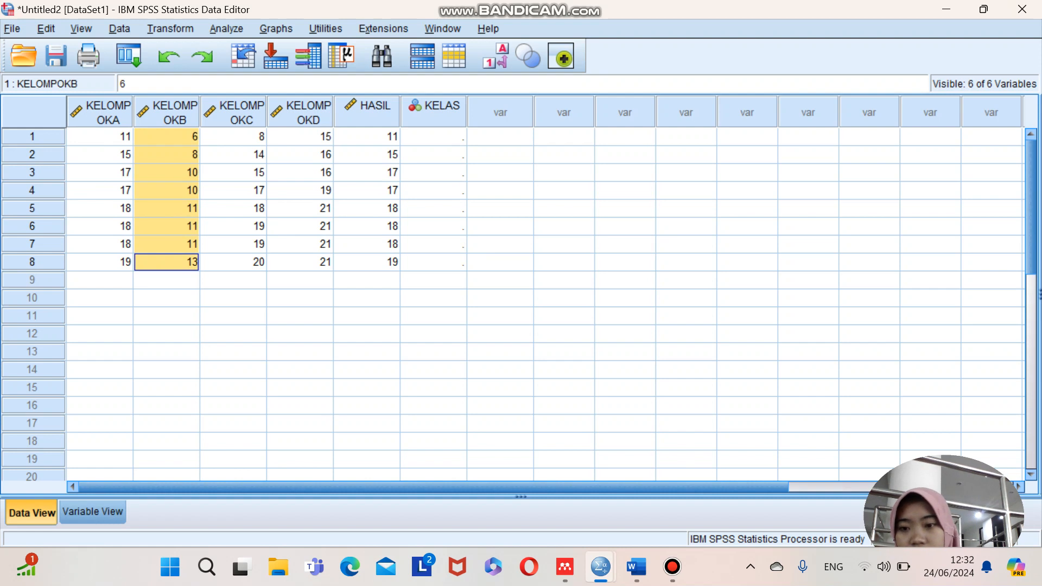
pyautogui.click(367, 280)
pyautogui.hotkey('ctrl', 'v')
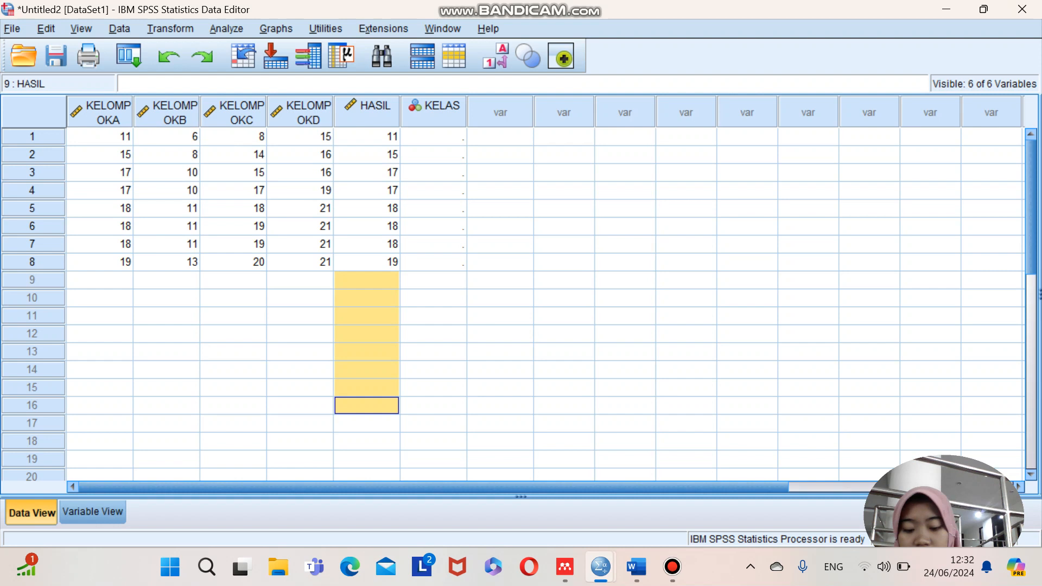
pyautogui.moveTo(233, 137); pyautogui.dragTo(233, 265)
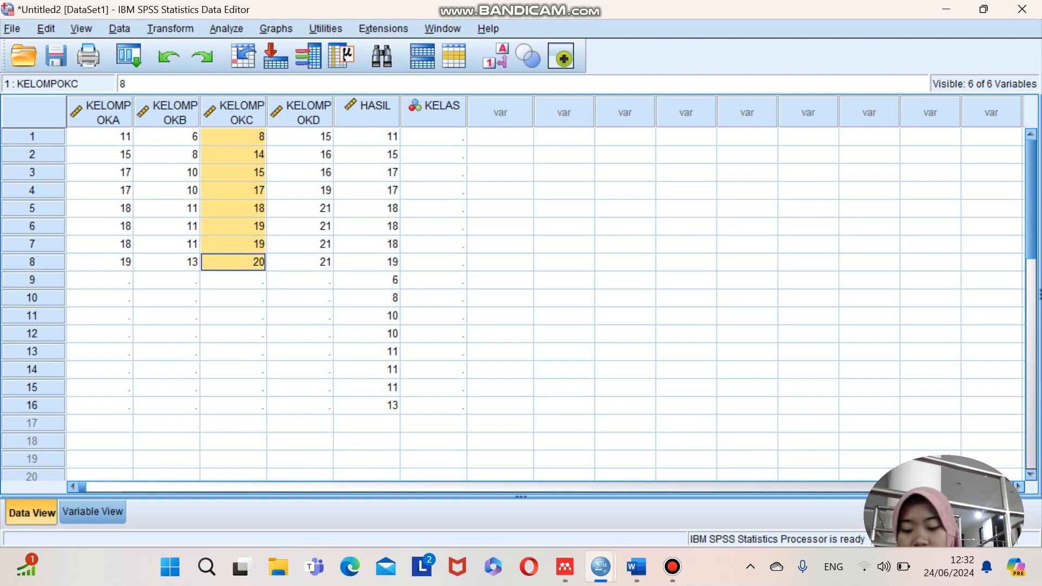
pyautogui.moveTo(367, 423); pyautogui.dragTo(367, 472)
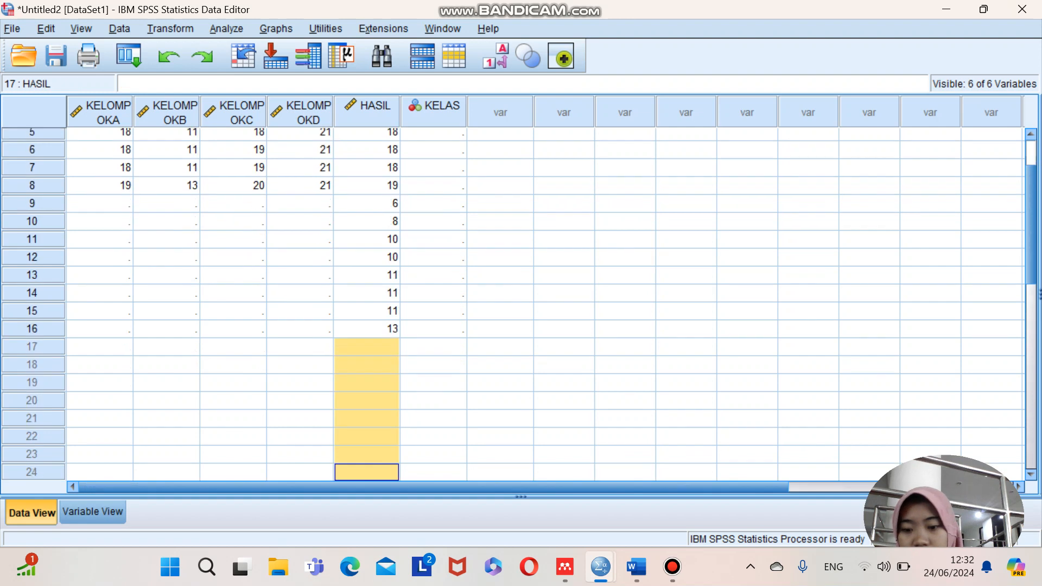
pyautogui.hotkey('ctrl', 'v')
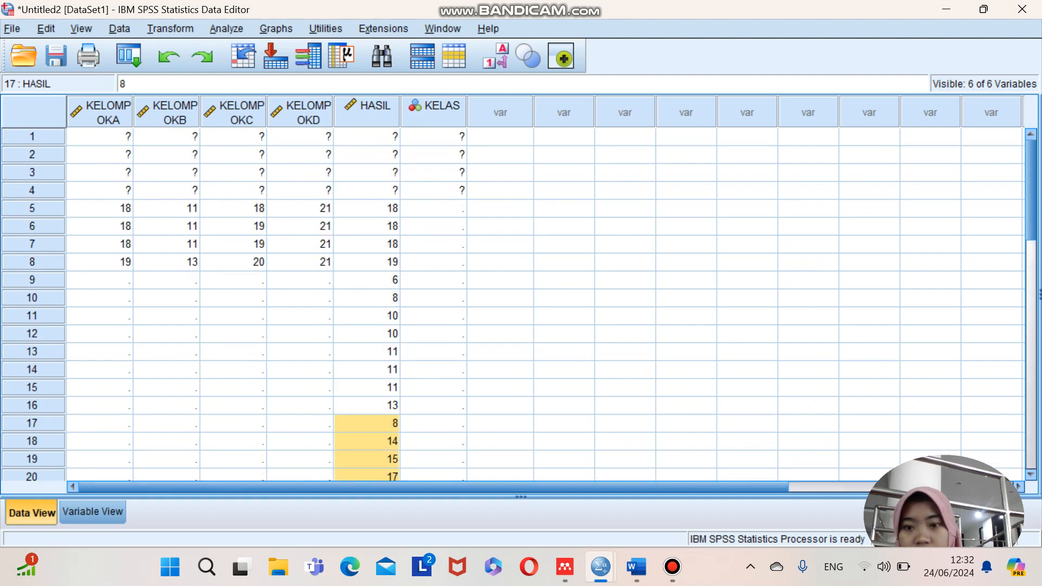
# - Copy the KELOMPOKD scores into HASIL rows 25–32
pyautogui.moveTo(300, 137); pyautogui.dragTo(300, 262)
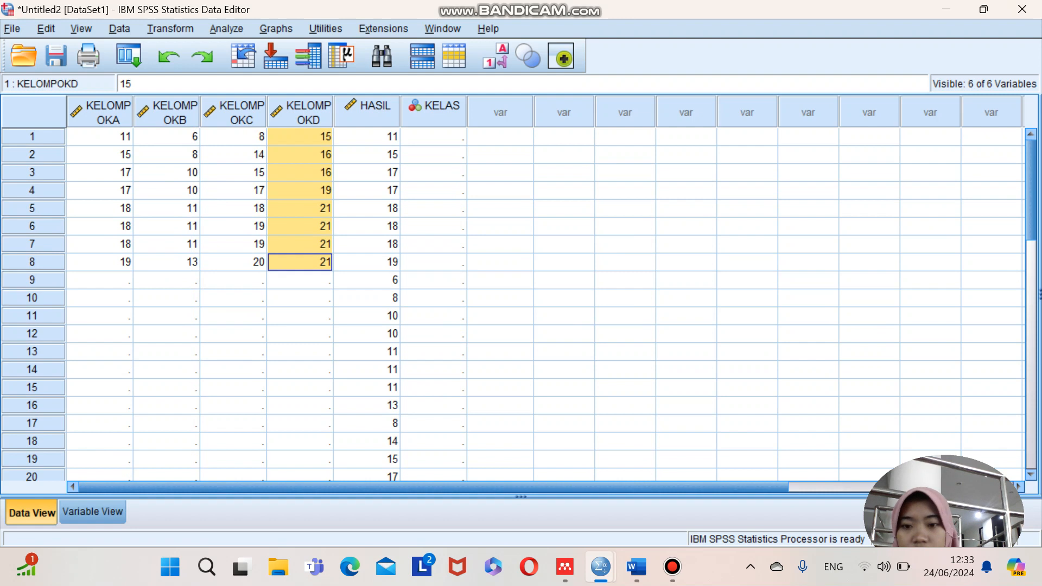
pyautogui.scroll(-9, 543, 304)
pyautogui.scroll(3, 543, 304)
pyautogui.moveTo(366, 244); pyautogui.dragTo(367, 369)
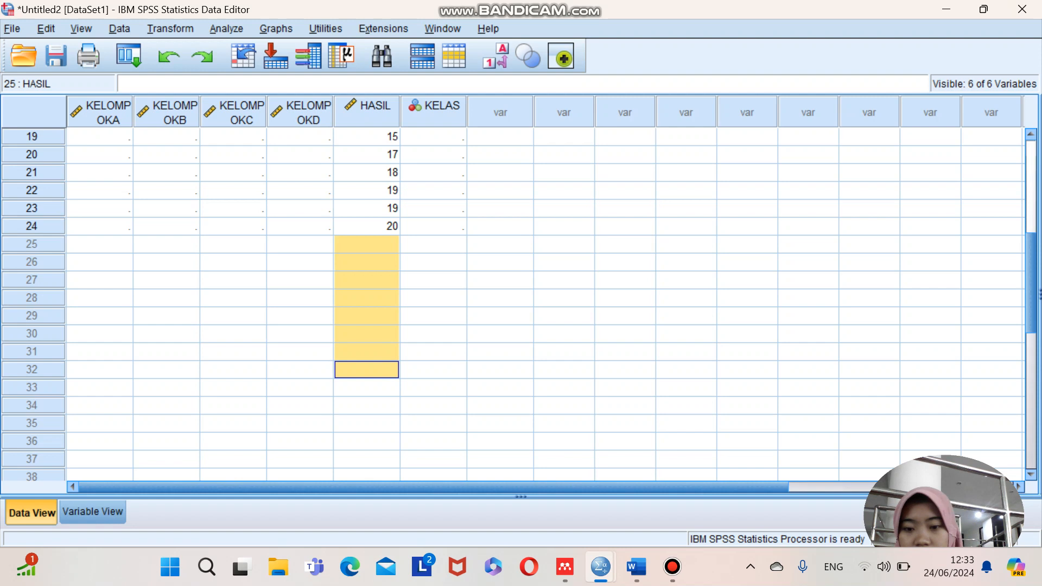
pyautogui.hotkey('ctrl', 'v')
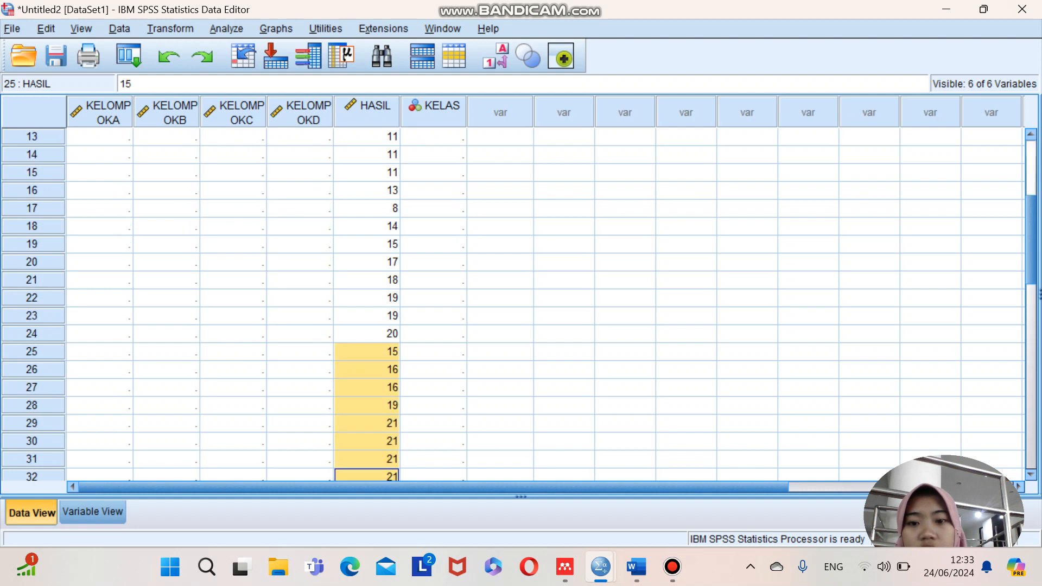
pyautogui.scroll(-5, 543, 304)
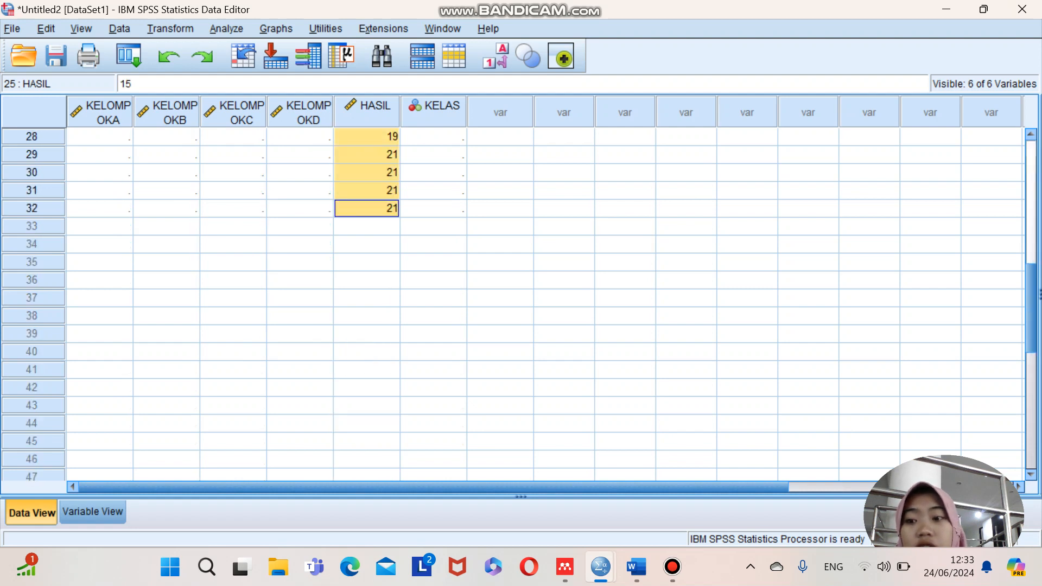
pyautogui.scroll(9, 543, 304)
pyautogui.click(433, 137)
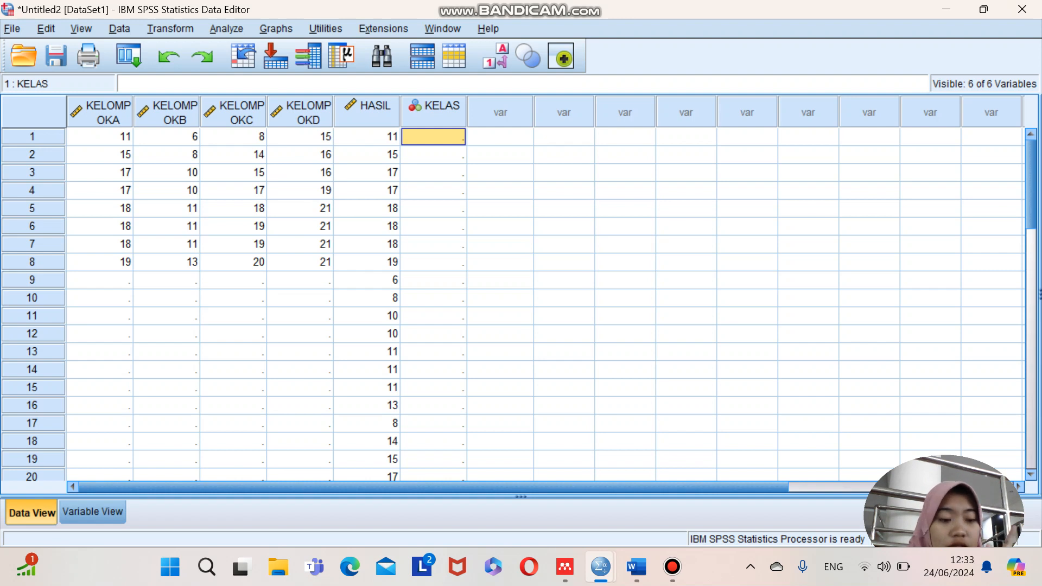
# - Fill KELAS rows 1–8 with group code 1, filling in the skipped row 6
pyautogui.write('1')
pyautogui.press('Return')
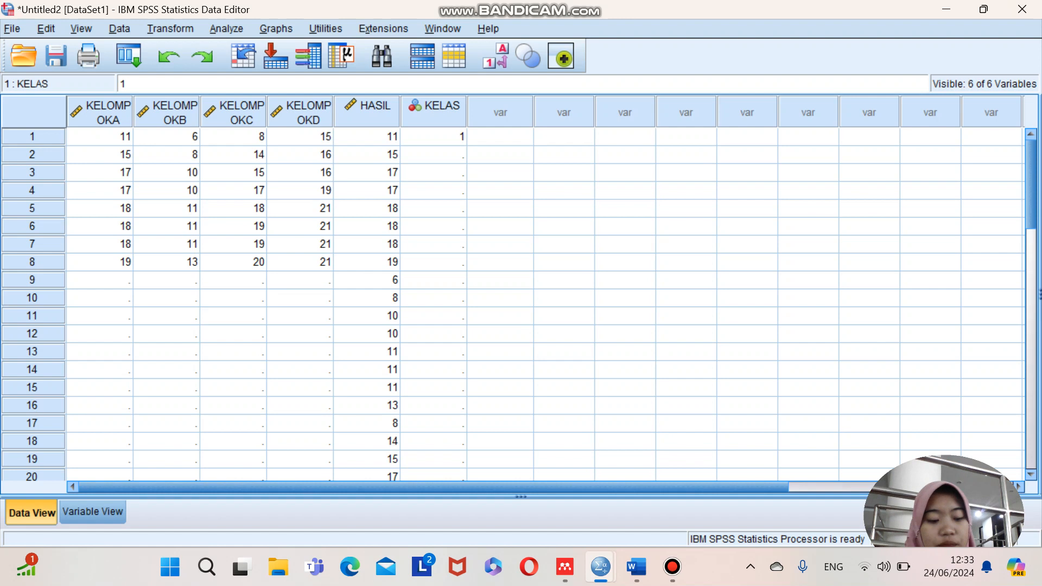
pyautogui.write('1')
pyautogui.press('Return')
pyautogui.write('1')
pyautogui.press('Return')
pyautogui.write('1')
pyautogui.press('Return')
pyautogui.write('1')
pyautogui.press('Return')
pyautogui.press('Return')
pyautogui.write('11')
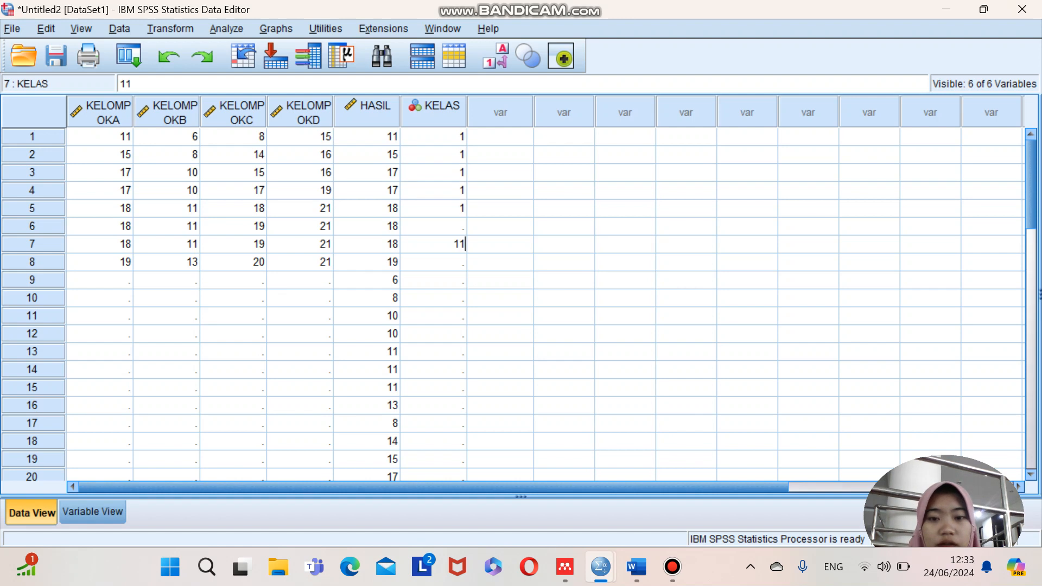
pyautogui.press('Up')
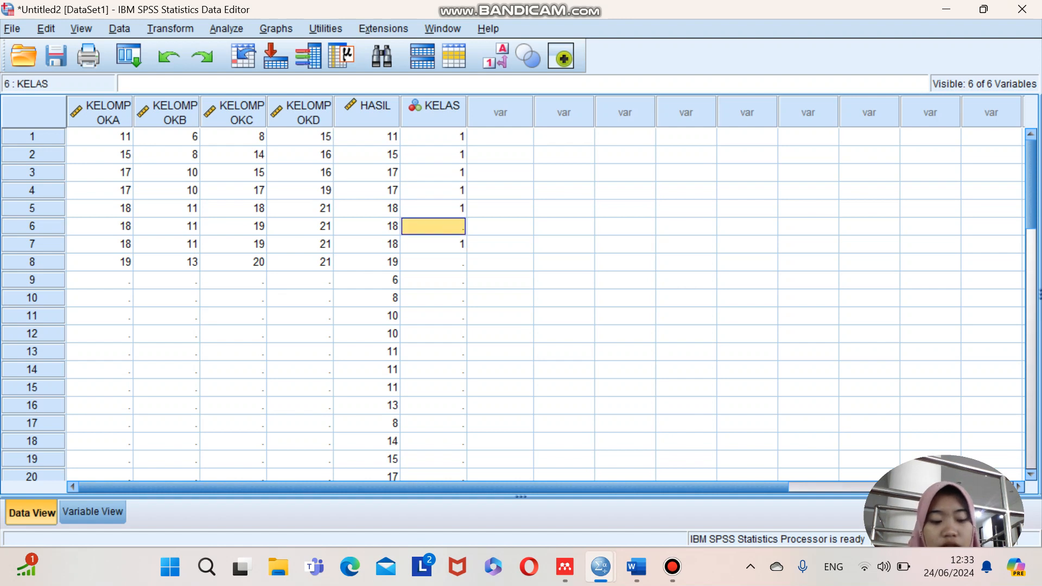
pyautogui.write('1')
pyautogui.press('Down')
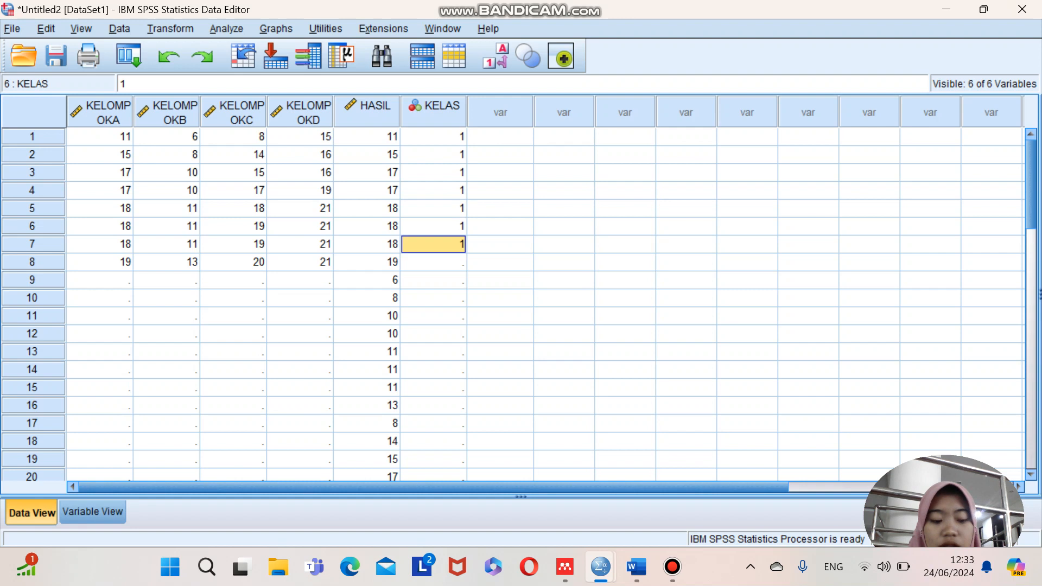
pyautogui.press('Down')
pyautogui.write('1')
pyautogui.press('Down')
pyautogui.write('1')
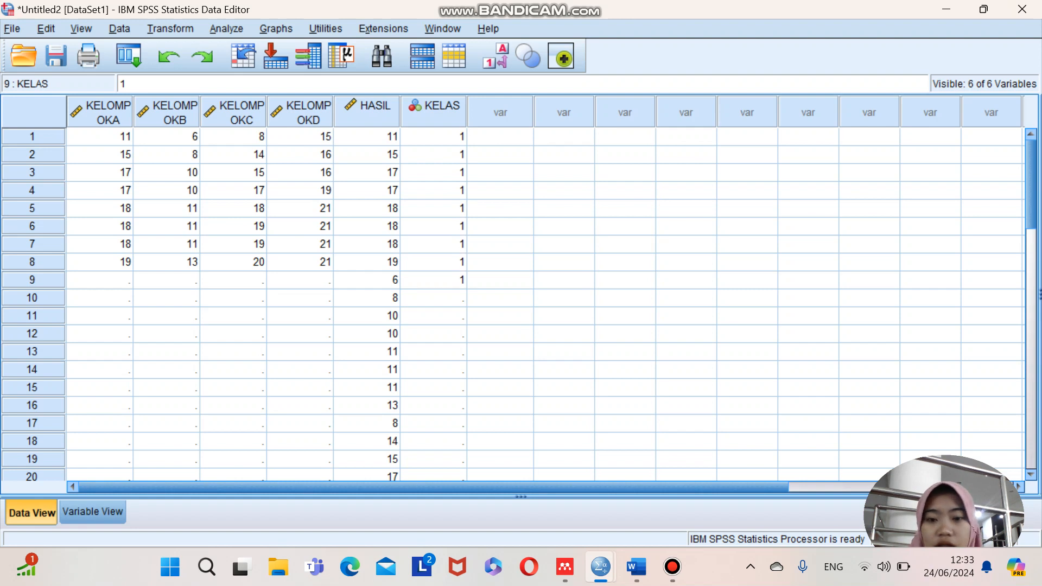
# - Fix row 9 and code KELAS rows 9–16 as group 2
pyautogui.press('BackSpace')
pyautogui.write('2')
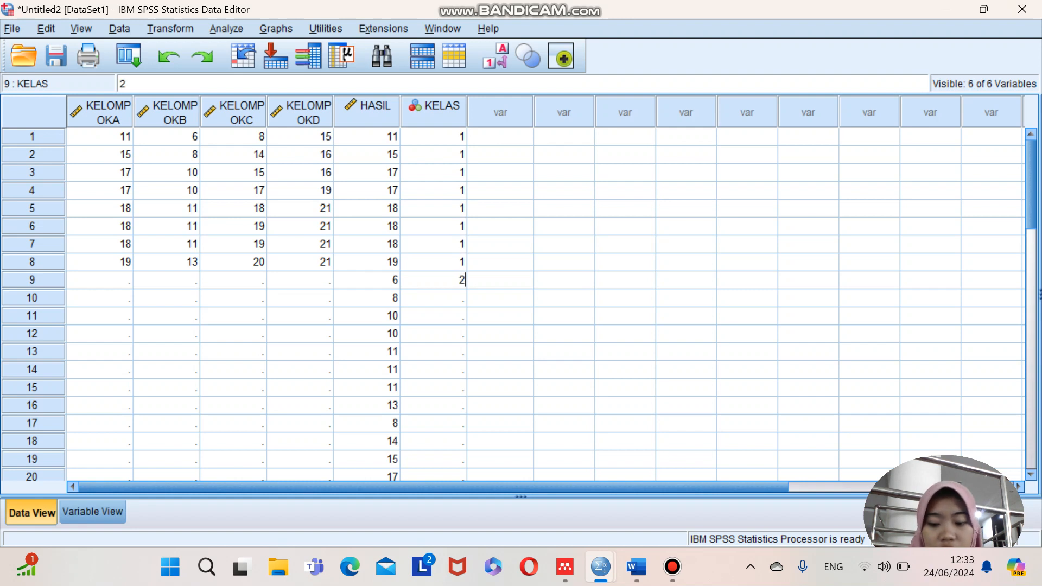
pyautogui.press('Down')
pyautogui.write('2')
pyautogui.press('Down')
pyautogui.write('2')
pyautogui.press('Down')
pyautogui.write('2')
pyautogui.press('Down')
pyautogui.write('2')
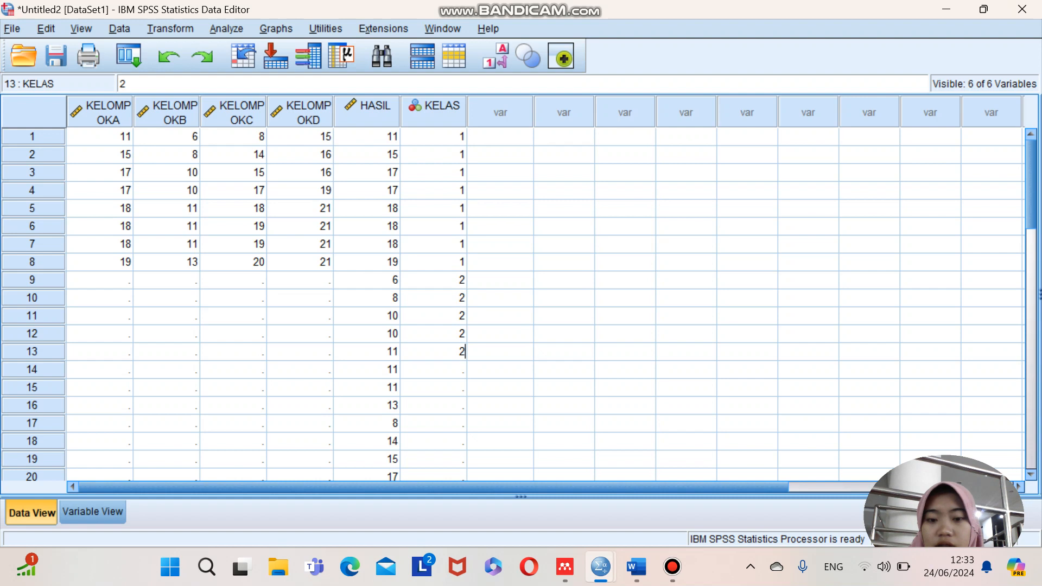
pyautogui.press('Down')
pyautogui.write('2')
pyautogui.press('Down')
pyautogui.write('2')
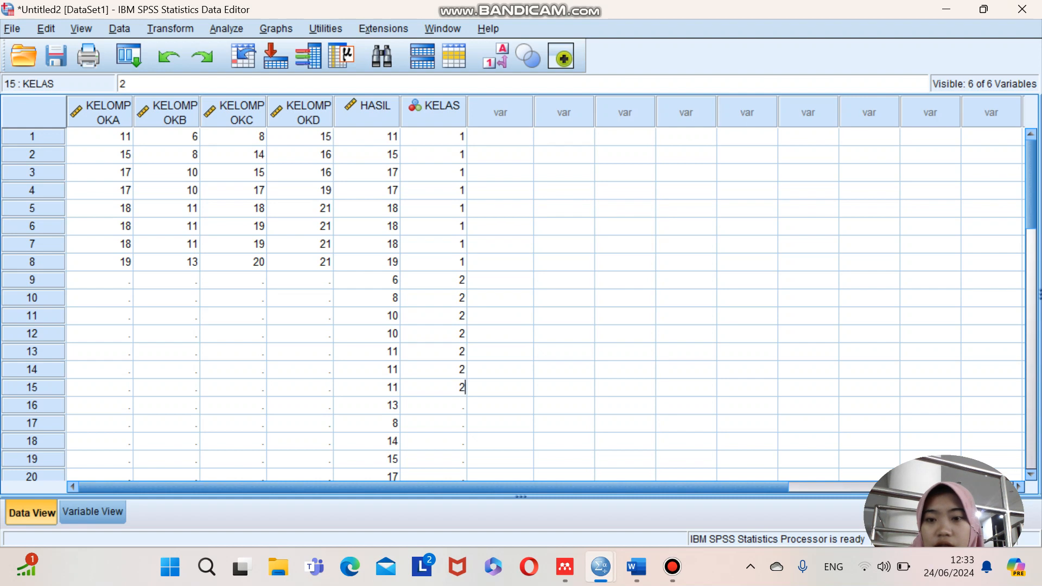
pyautogui.press('Down')
pyautogui.write('2')
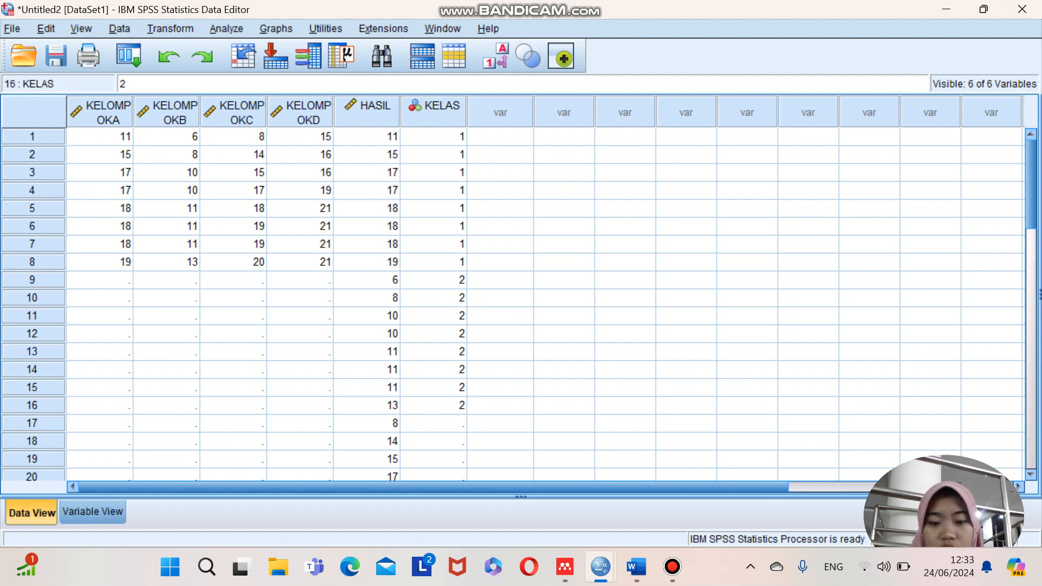
# - Code KELAS rows 17–24 as group 3, correcting the mistyped 33 in row 20
pyautogui.press('Down')
pyautogui.write('3')
pyautogui.press('Down')
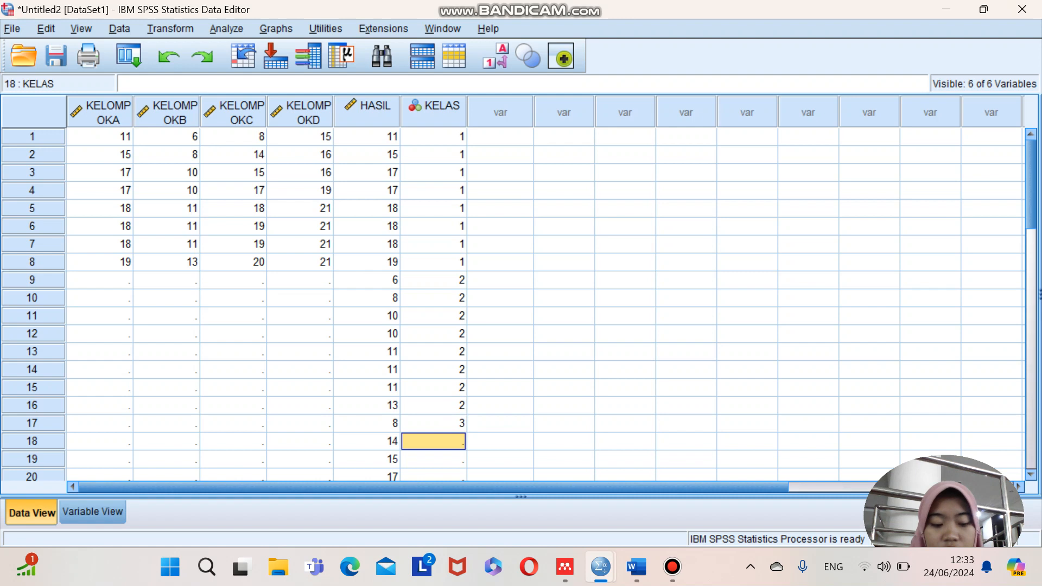
pyautogui.write('3')
pyautogui.press('Down')
pyautogui.write('3')
pyautogui.press('Down')
pyautogui.write('33')
pyautogui.press('Down')
pyautogui.press('BackSpace')
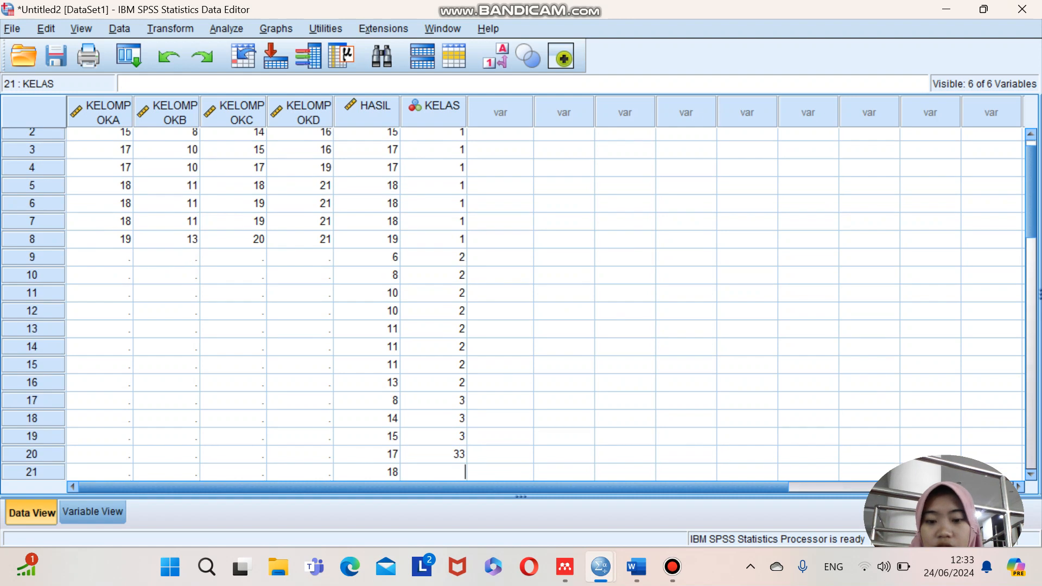
pyautogui.press('Left')
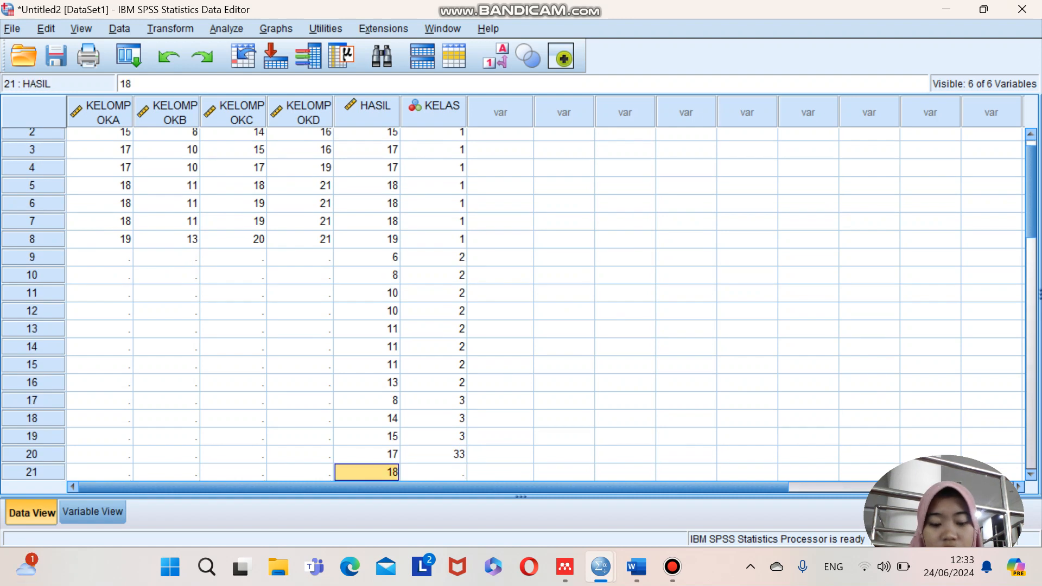
pyautogui.press('Right')
pyautogui.press('Up')
pyautogui.press('Up')
pyautogui.press('Down')
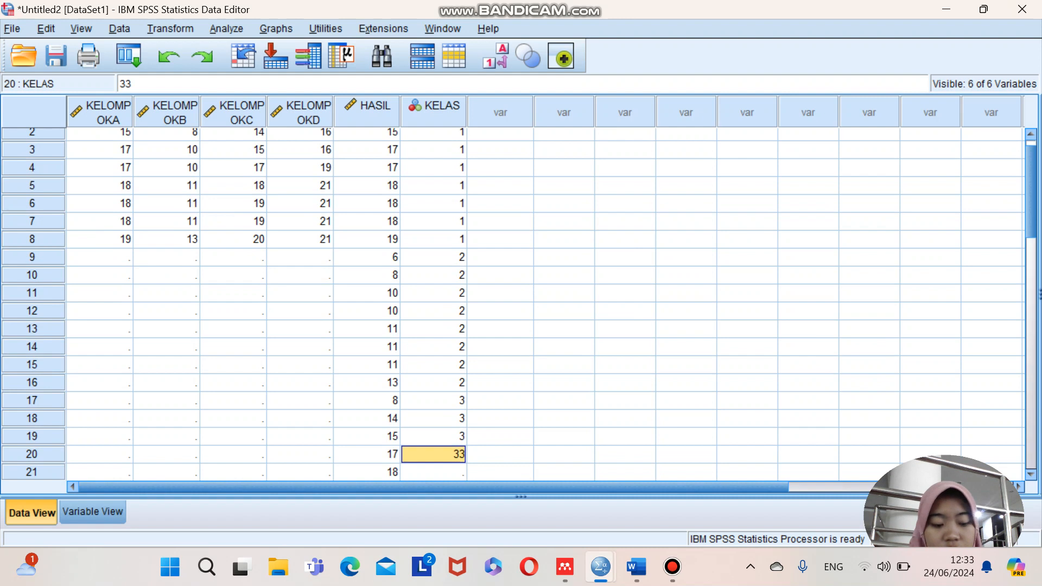
pyautogui.press('BackSpace')
pyautogui.write('3')
pyautogui.press('Return')
pyautogui.write('3')
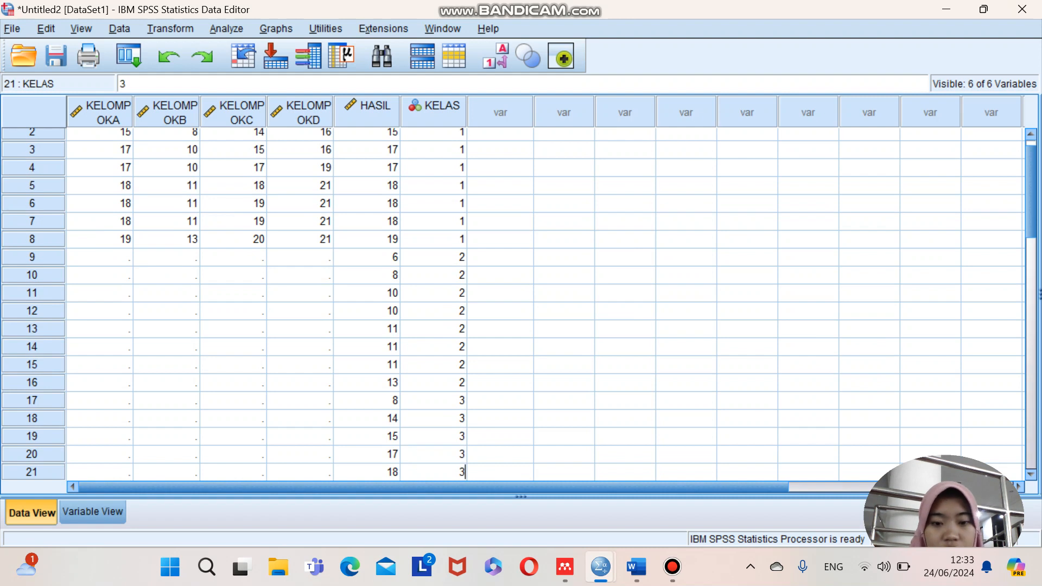
pyautogui.press('Return')
pyautogui.write('3')
pyautogui.press('Return')
pyautogui.write('3')
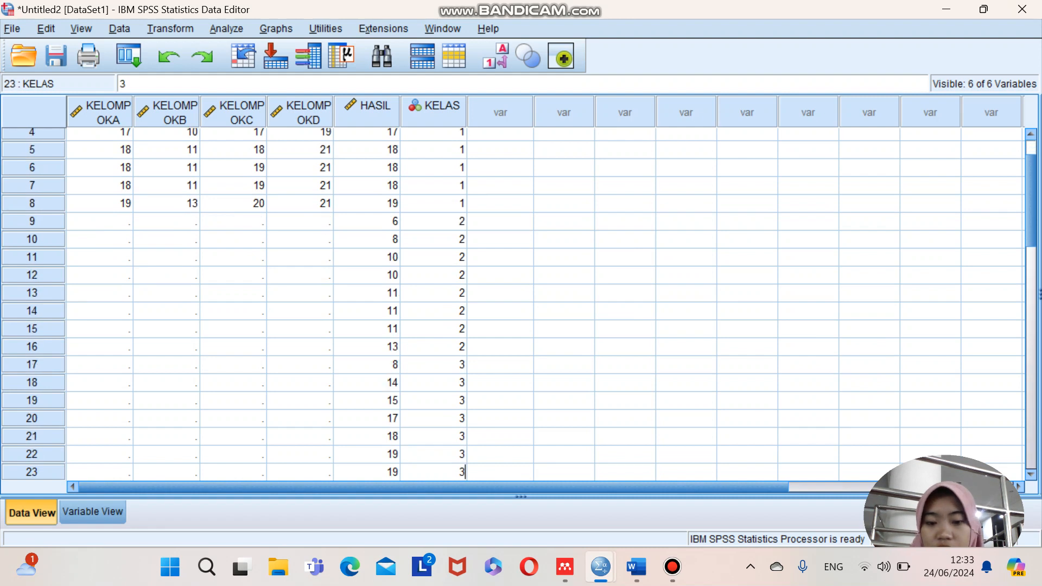
pyautogui.press('Return')
pyautogui.write('3')
pyautogui.press('Return')
# - Code KELAS rows 25–32 as group 4 and clear the stray entry in row 33
pyautogui.write('4')
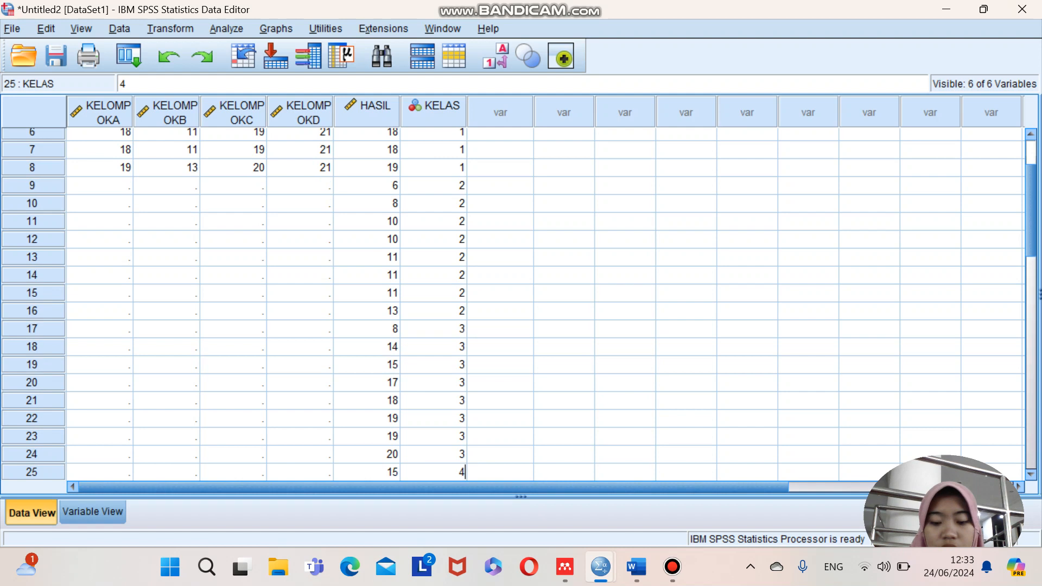
pyautogui.press('Return')
pyautogui.write('4')
pyautogui.press('Return')
pyautogui.write('4 4 4 4 4 ')
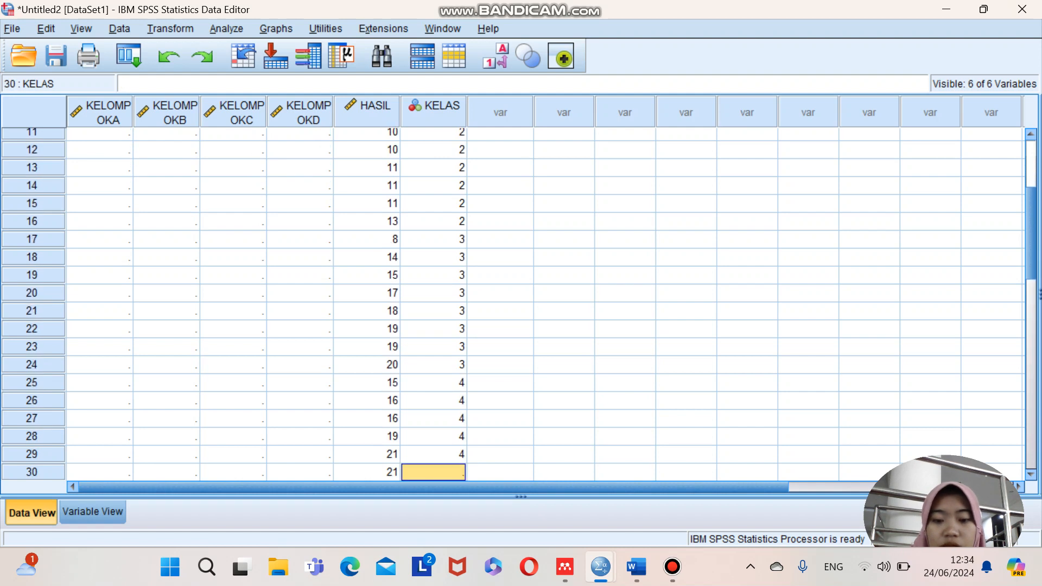
pyautogui.write('4')
pyautogui.press('Return')
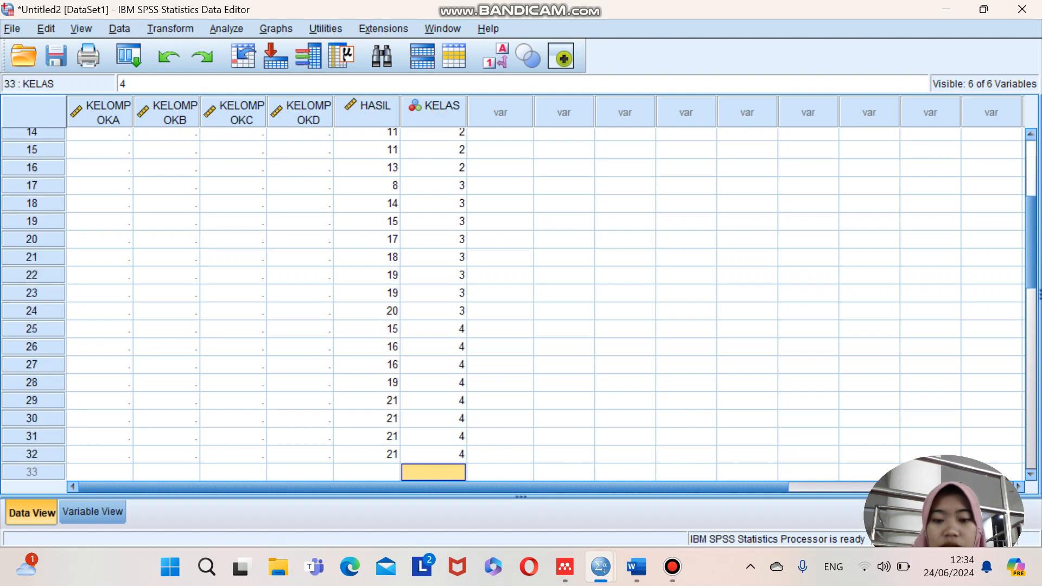
pyautogui.write('4')
pyautogui.press('BackSpace')
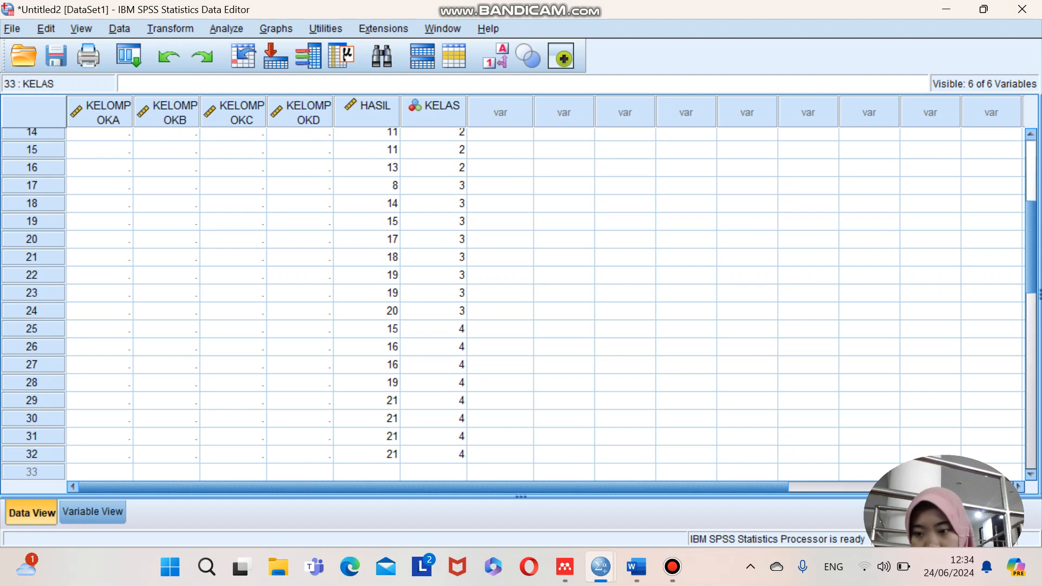
pyautogui.scroll(5, 520, 304)
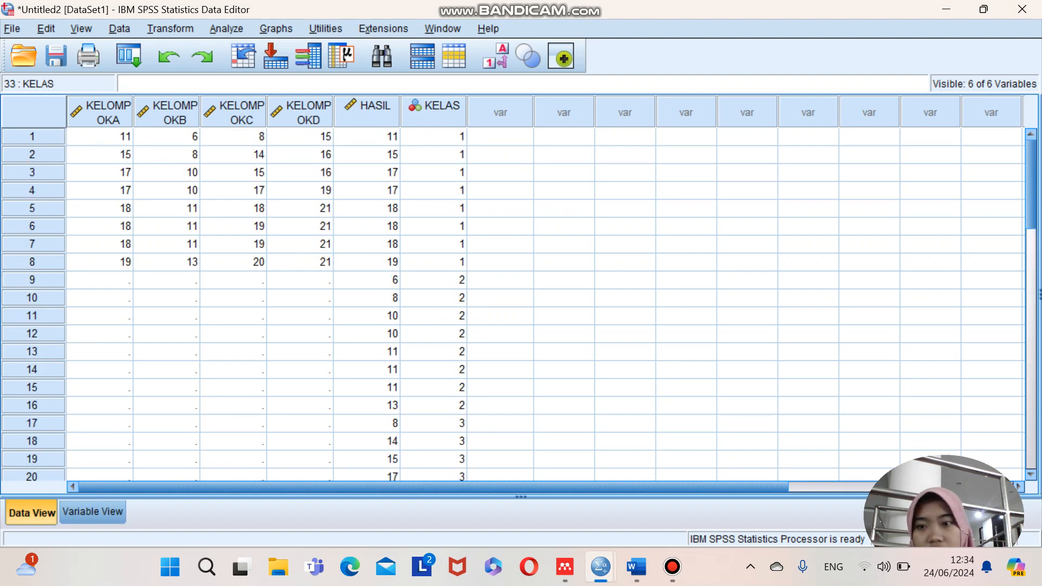
# - Open Explore and remove KELOMPOKA–KELOMPOKD from the dependent list
pyautogui.click(226, 28)
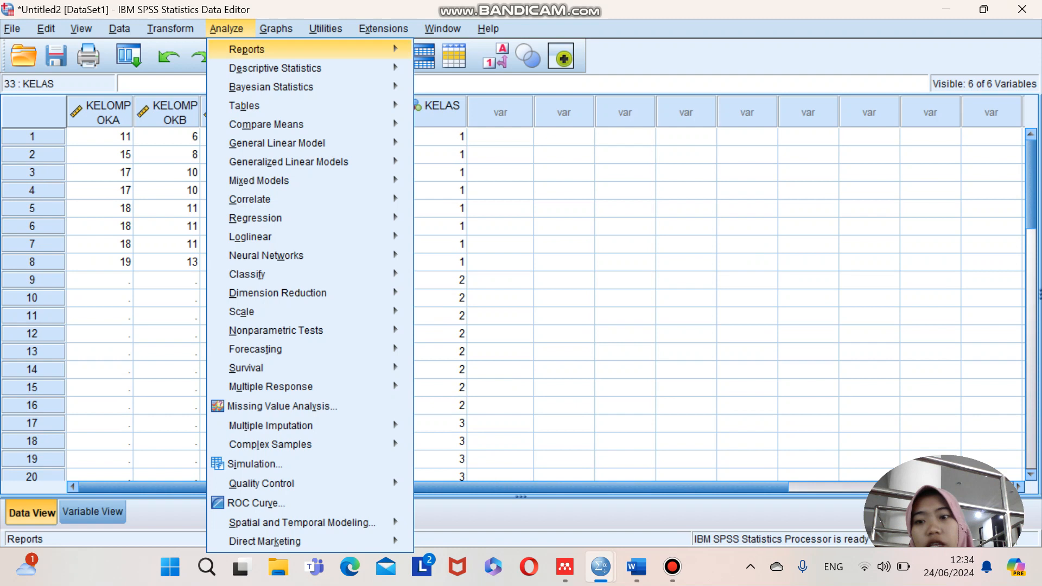
pyautogui.moveTo(275, 68)
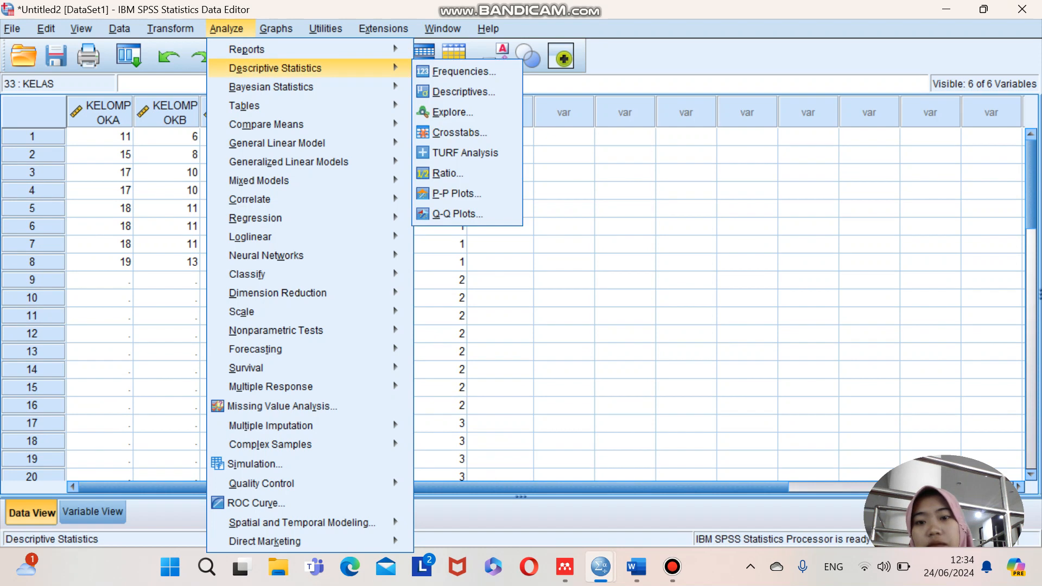
pyautogui.click(453, 112)
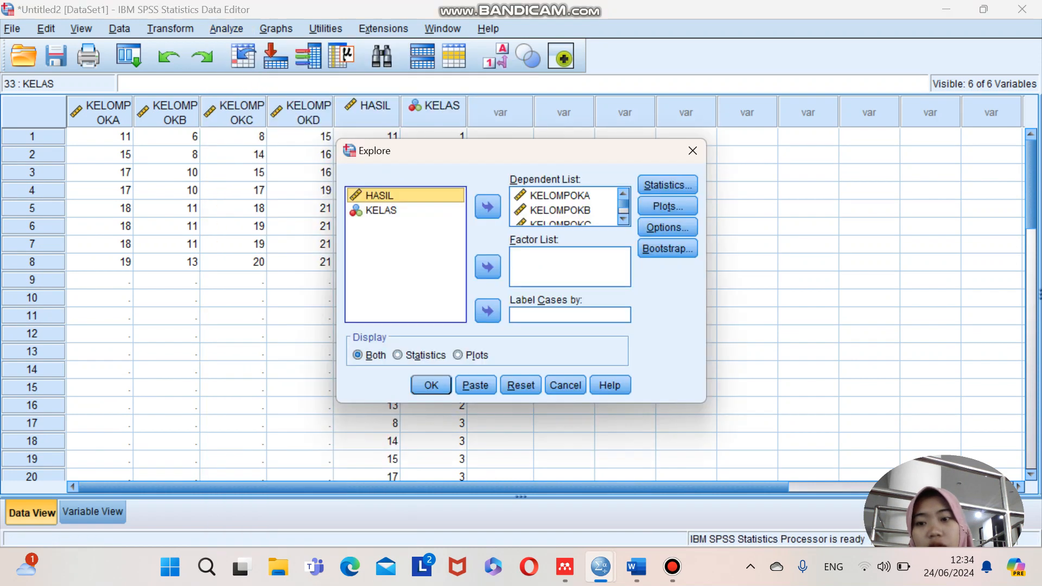
pyautogui.click(560, 196)
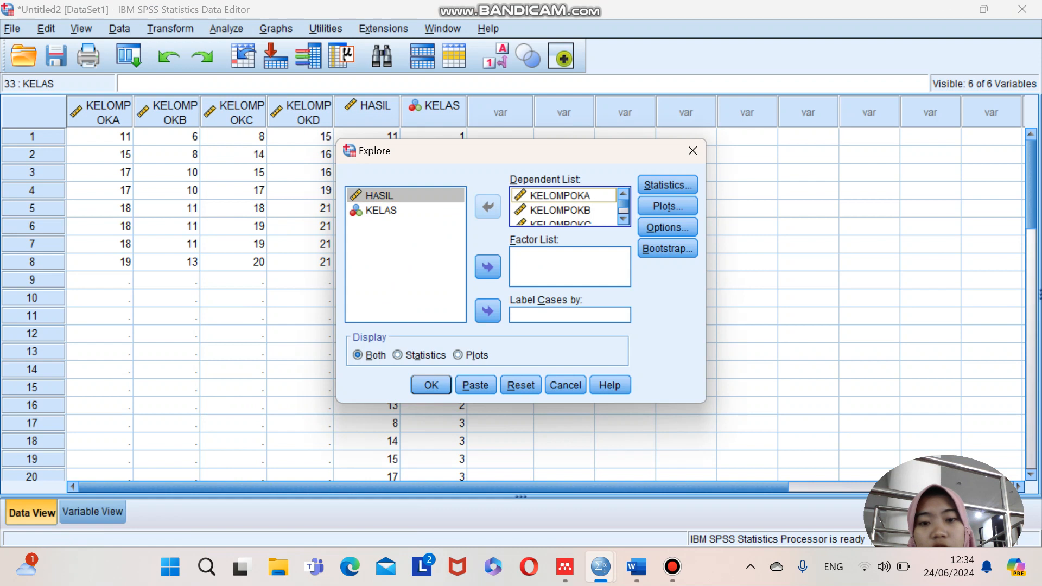
pyautogui.click(488, 207)
pyautogui.click(560, 195)
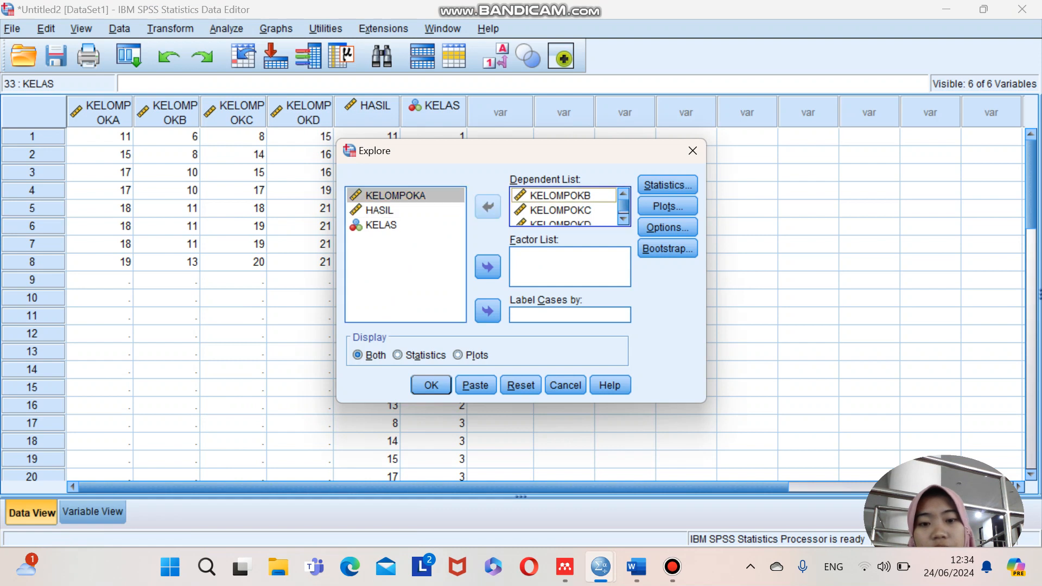
pyautogui.click(488, 207)
pyautogui.click(559, 195)
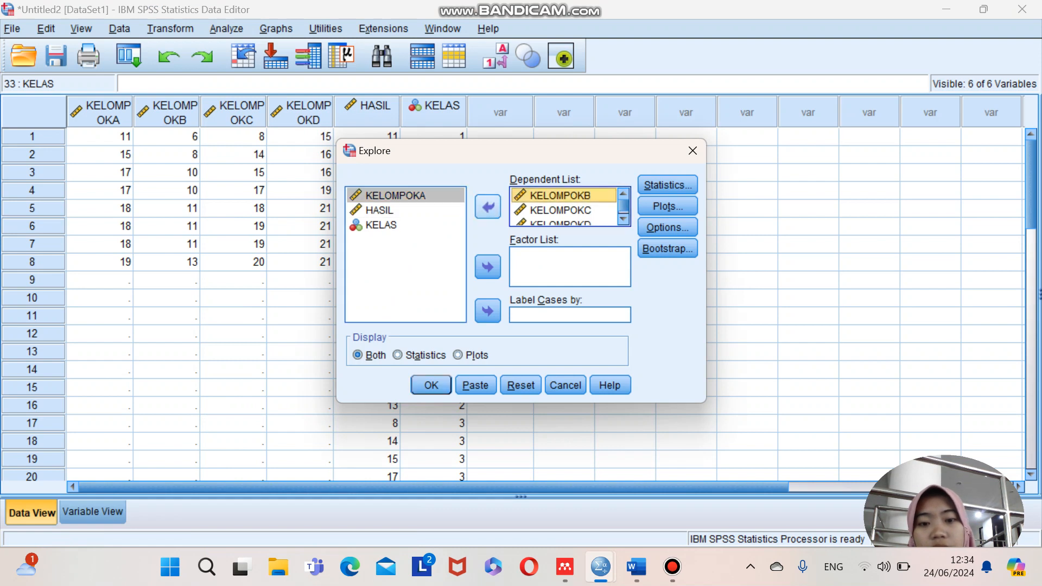
pyautogui.click(488, 206)
pyautogui.click(560, 195)
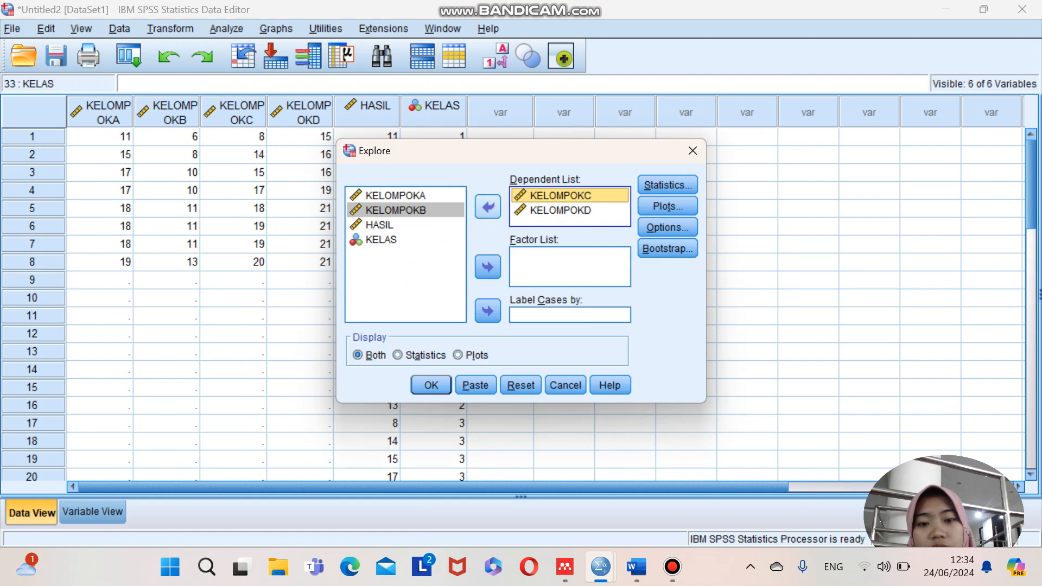
pyautogui.click(488, 207)
pyautogui.click(560, 196)
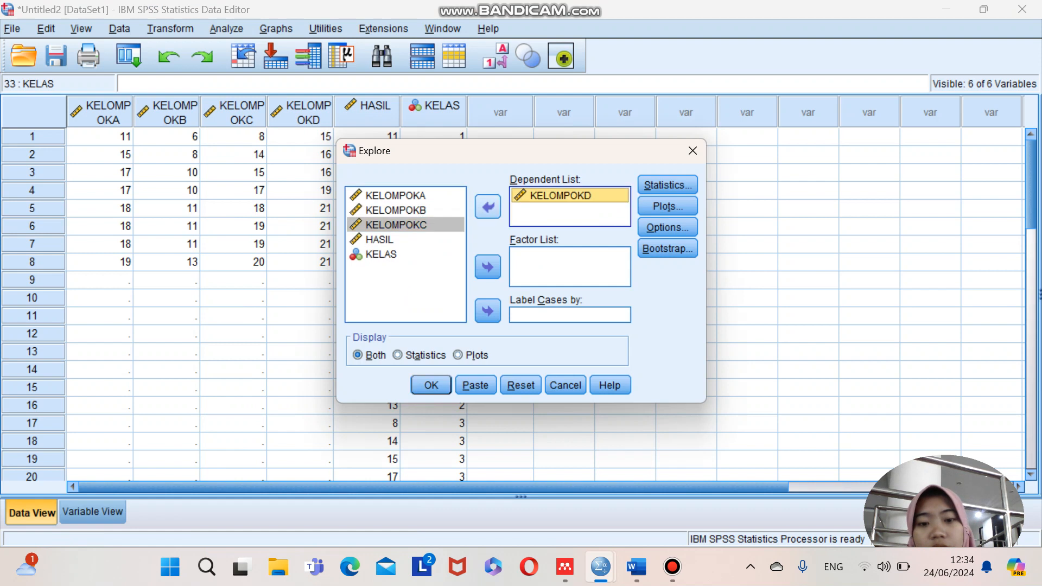
pyautogui.click(488, 207)
# - Set HASIL as dependent and KELAS as factor, add power-estimation Levene plots, and run
pyautogui.click(380, 254)
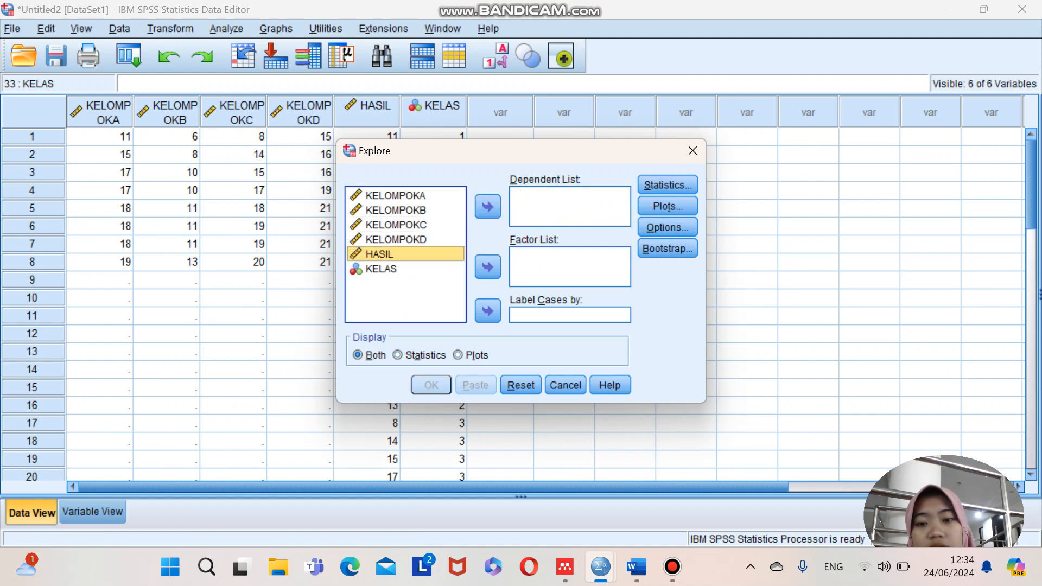
pyautogui.click(488, 207)
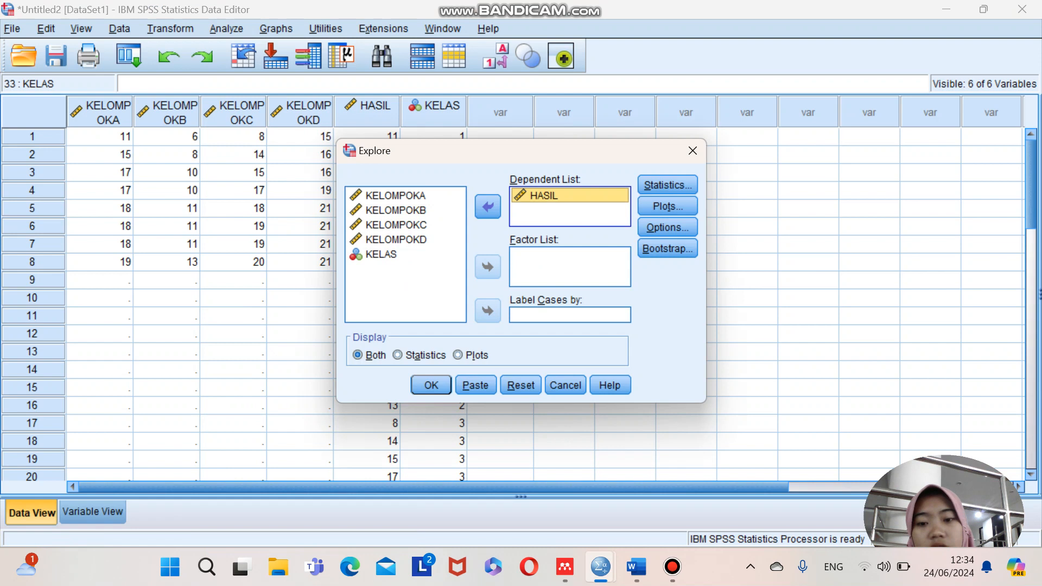
pyautogui.click(381, 254)
pyautogui.click(488, 266)
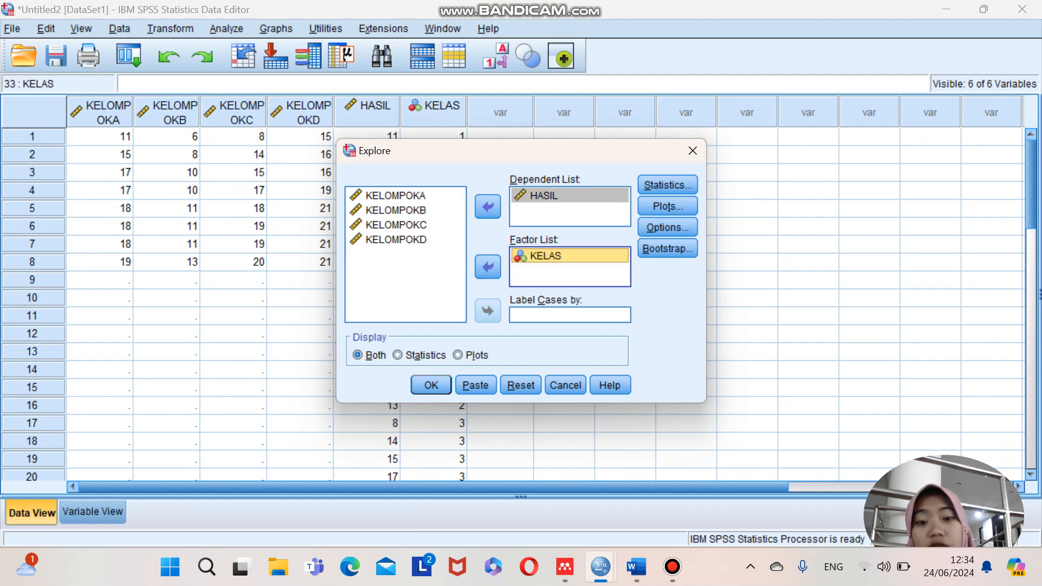
pyautogui.click(667, 206)
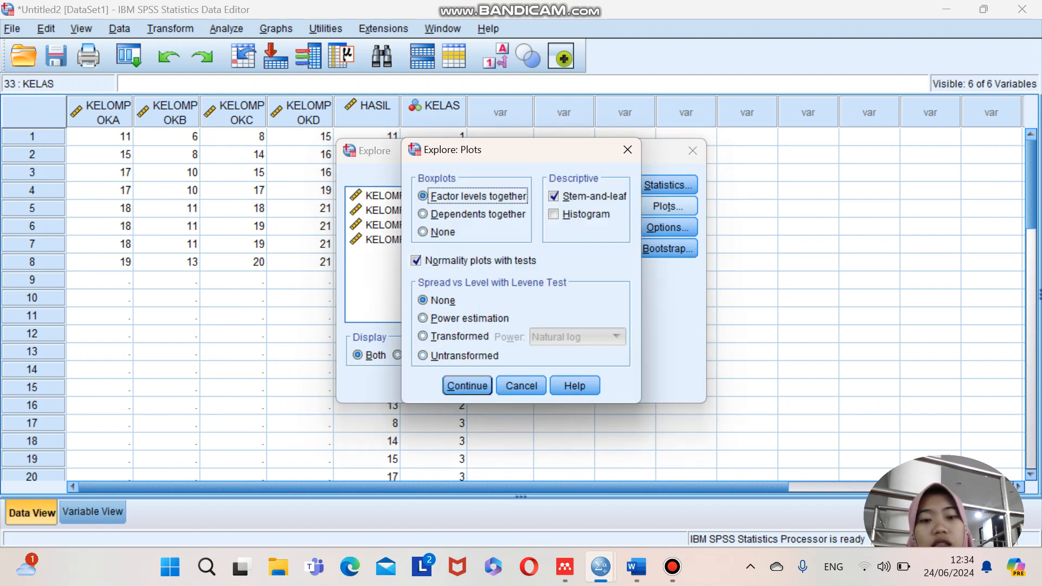
pyautogui.click(423, 318)
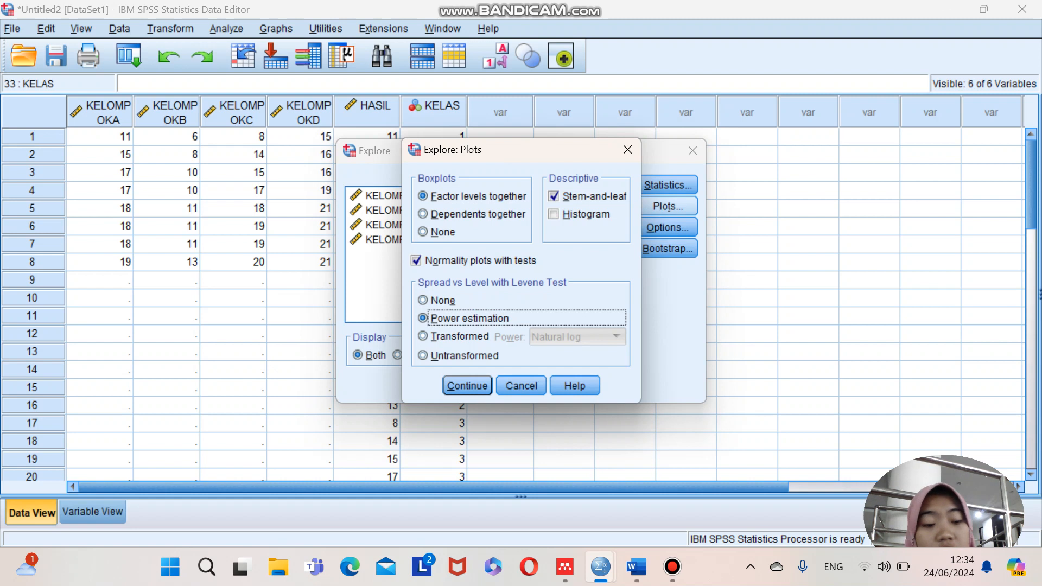
pyautogui.click(467, 386)
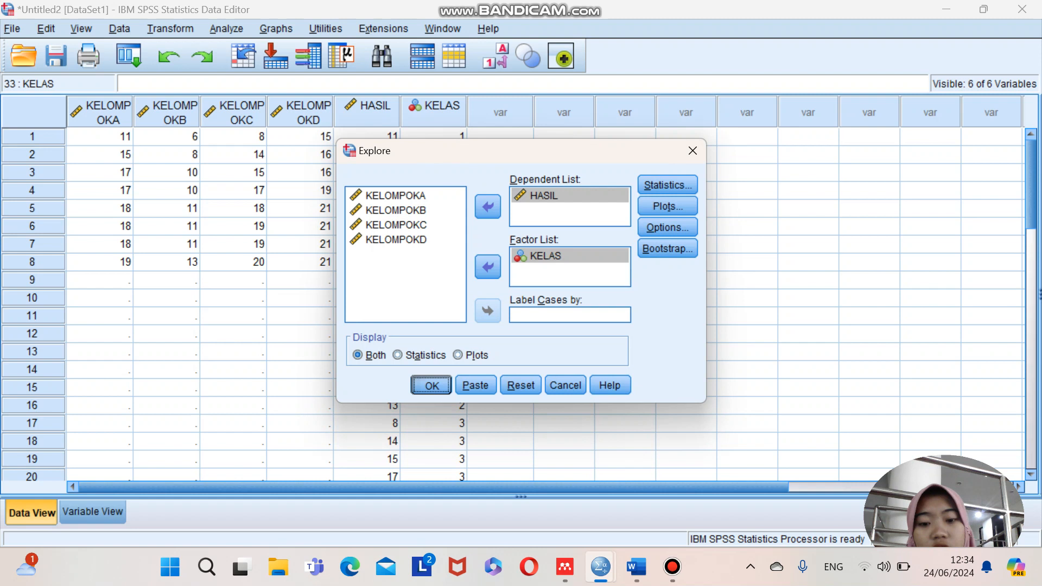
pyautogui.press('Return')
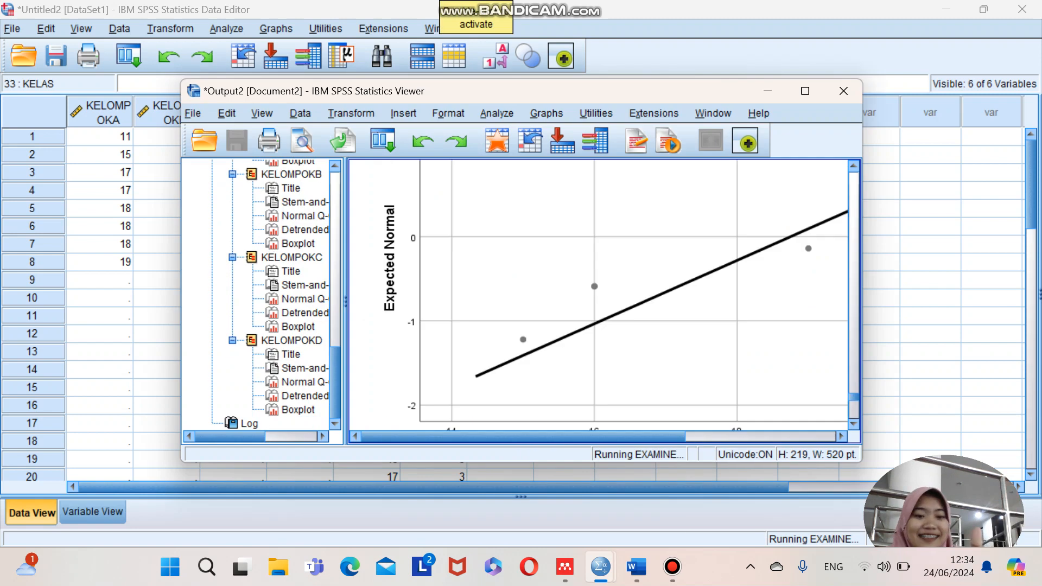
# - Scroll the Explore output to Levene's homogeneity table (Sig. .357 based on mean) and select it
pyautogui.scroll(-3, 598, 294)
pyautogui.scroll(-5, 598, 295)
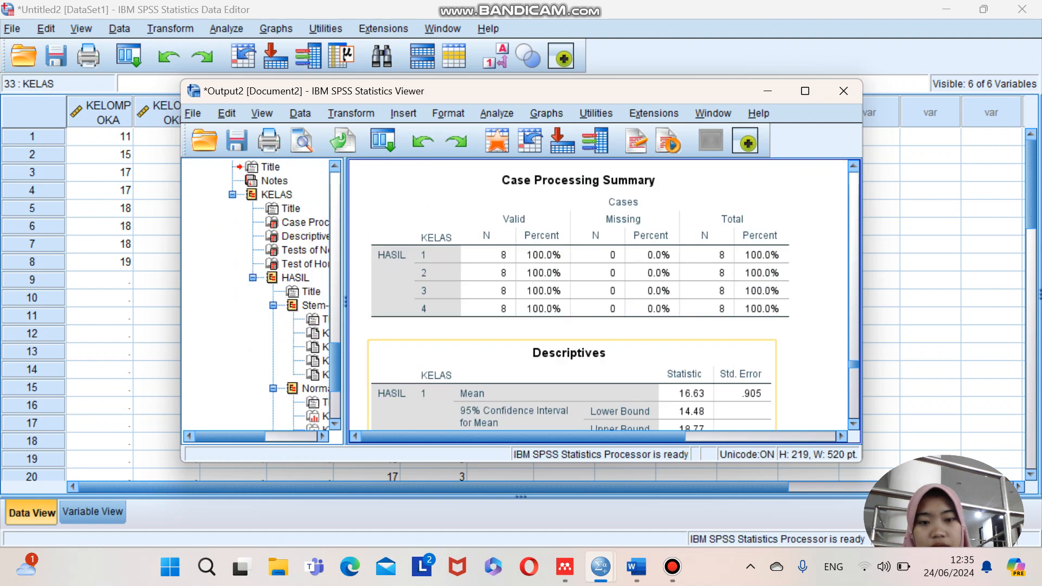
pyautogui.scroll(-4, 598, 296)
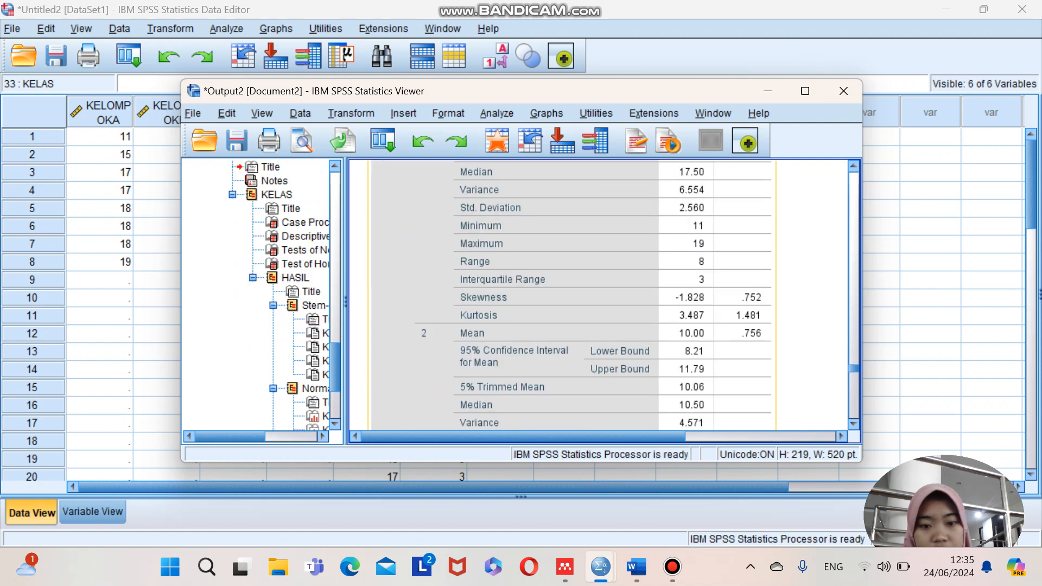
pyautogui.scroll(-6, 598, 296)
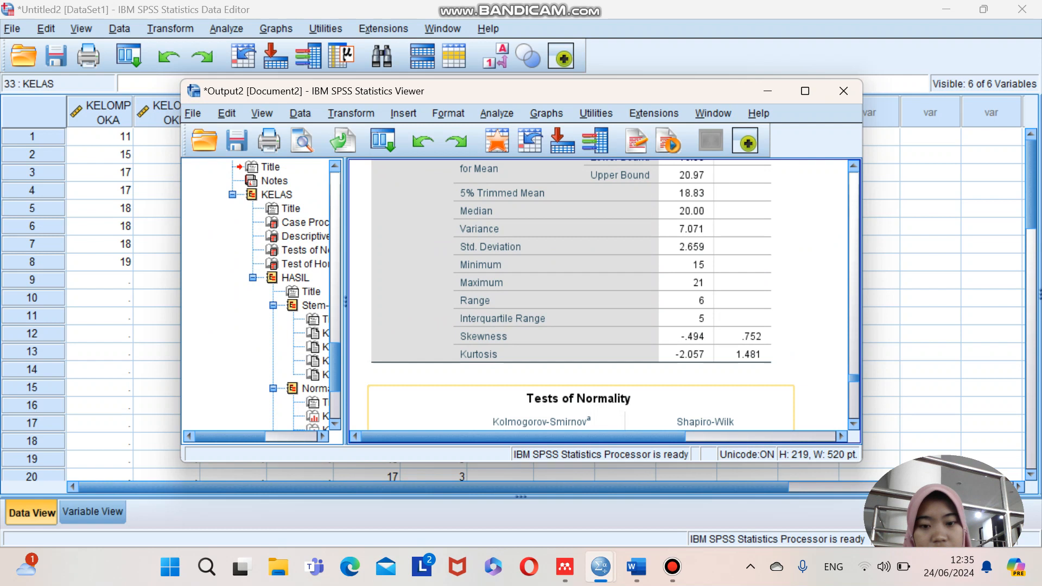
pyautogui.scroll(-3, 543, 402)
pyautogui.scroll(-4, 543, 402)
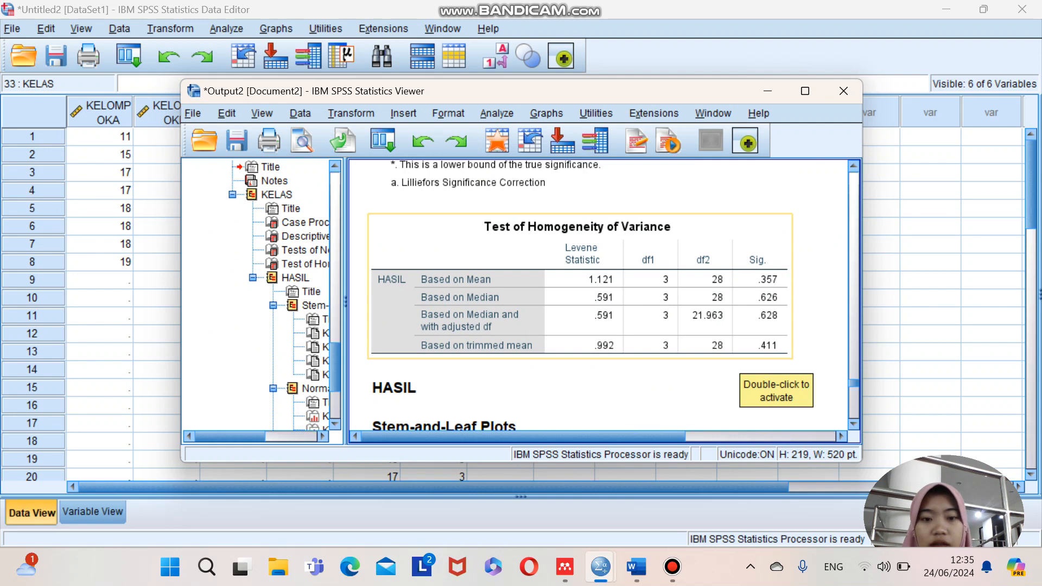
pyautogui.click(739, 356)
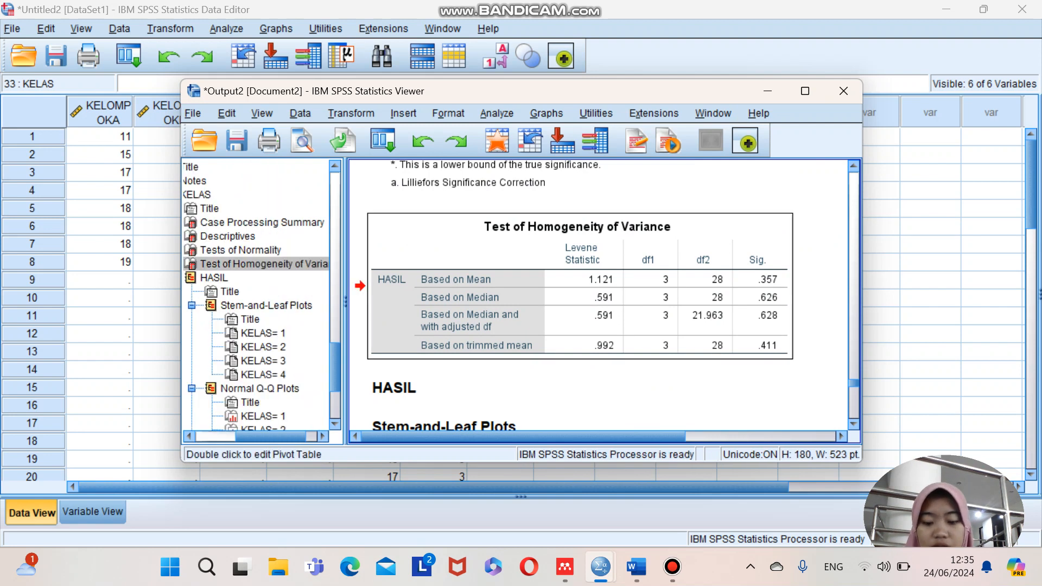
# - Paste into the Word answer page, then undo the unwanted score list
pyautogui.click(636, 566)
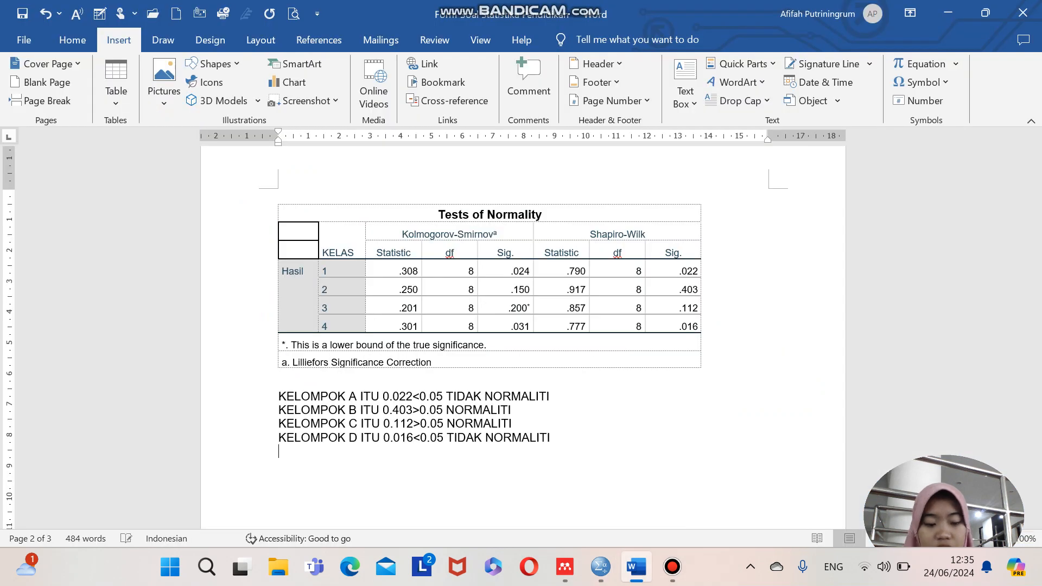
pyautogui.hotkey('ctrl', 'v')
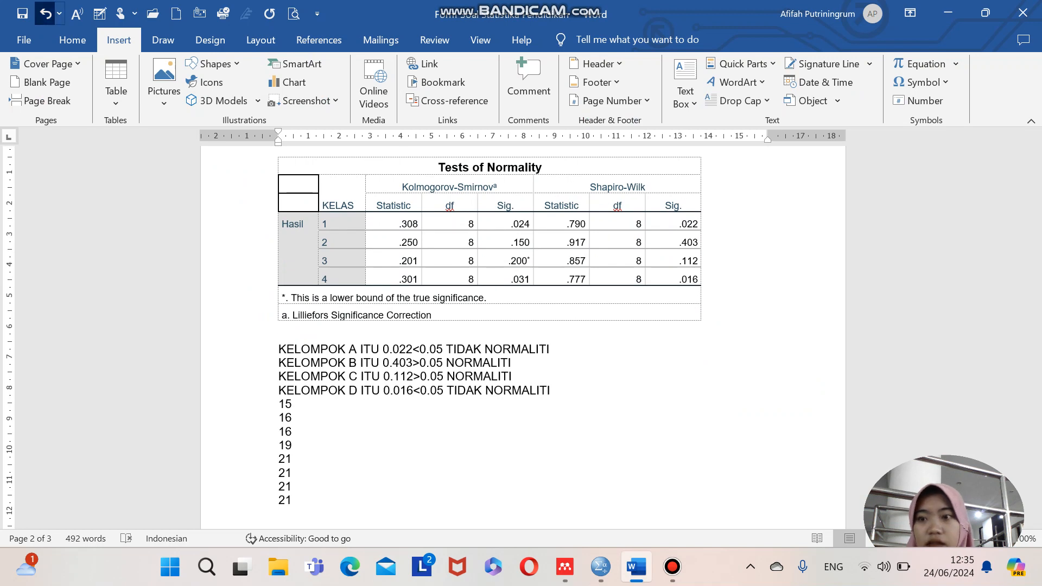
pyautogui.hotkey('ctrl', 'z')
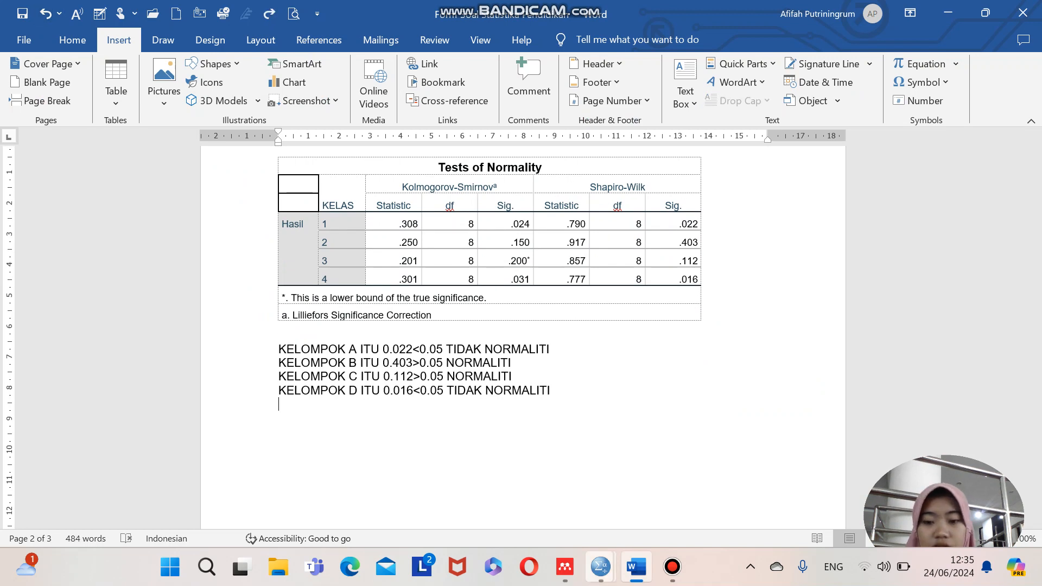
# - Copy the Test of Homogeneity of Variance table from the SPSS Viewer into the clipboard, then return to Word
pyautogui.moveTo(600, 567)
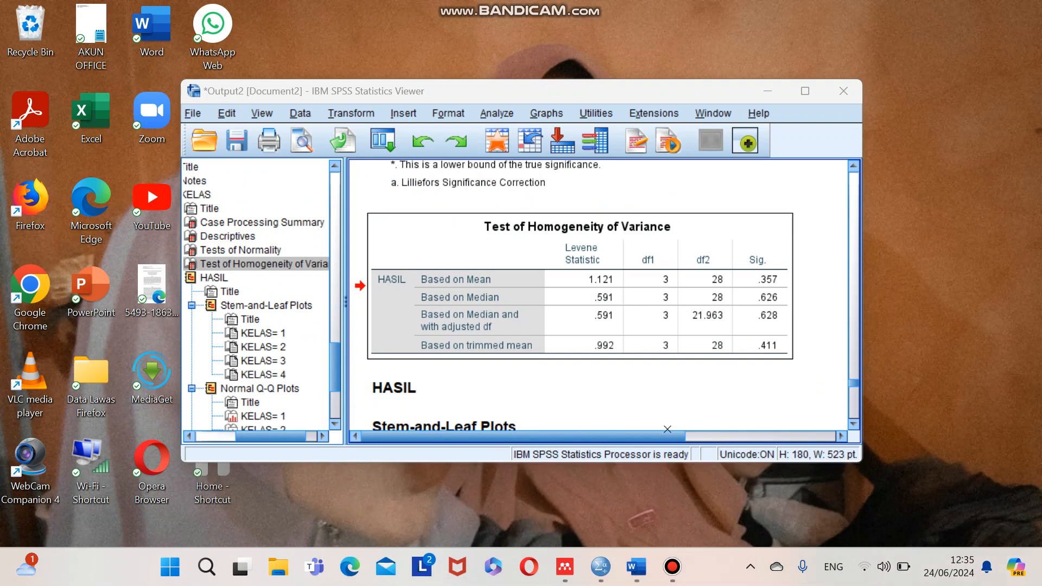
pyautogui.click(601, 483)
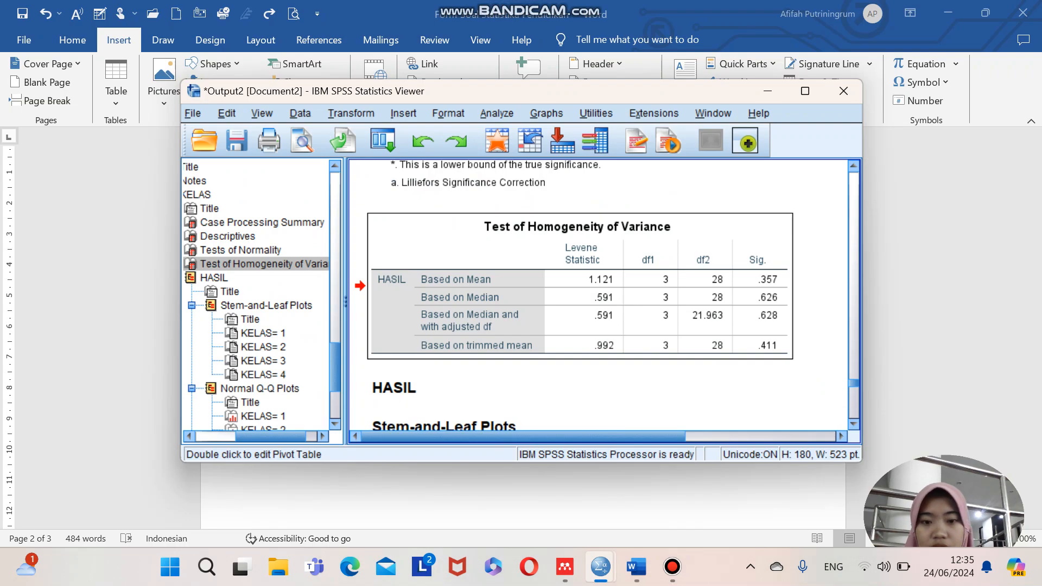
pyautogui.rightClick(546, 276)
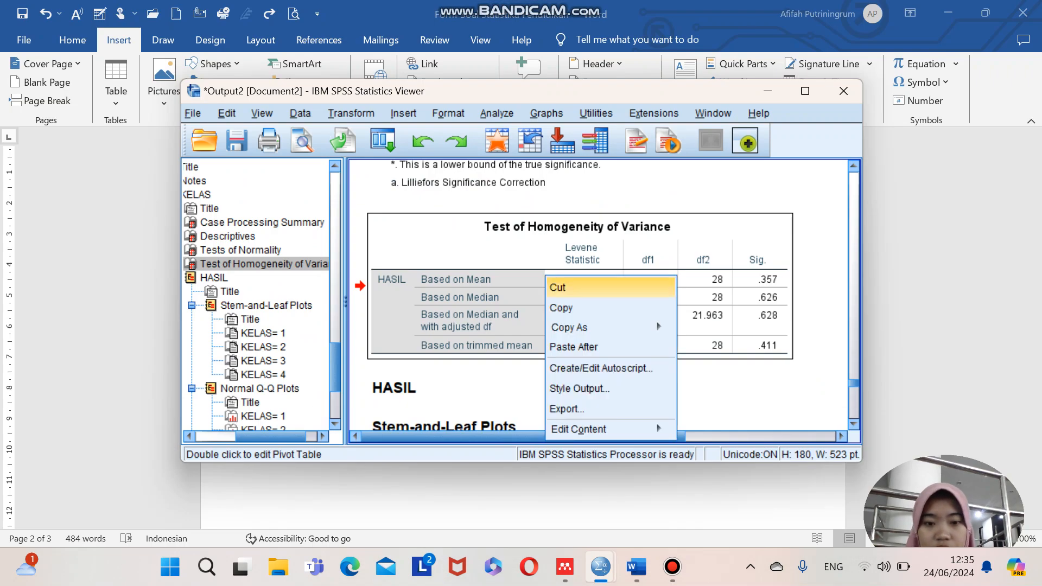
pyautogui.click(561, 307)
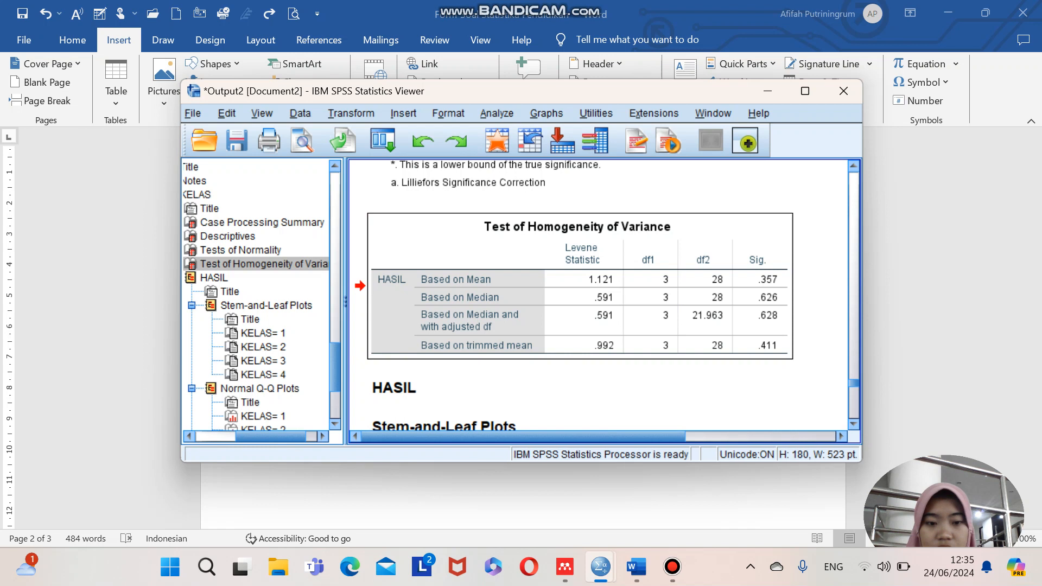
pyautogui.click(636, 567)
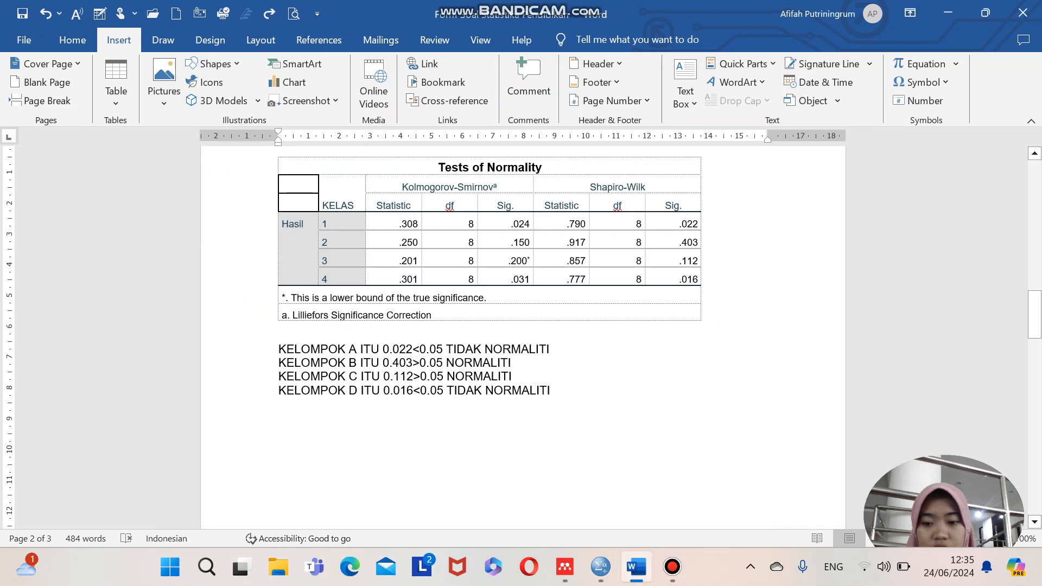
# - Paste the Levene table and type 'HASIL HOMOGEN ADALAH 0.357>0.05 DAPAT DIKATAKAN DATANYA HOMOGEN.' below it
pyautogui.hotkey('ctrl', 'v')
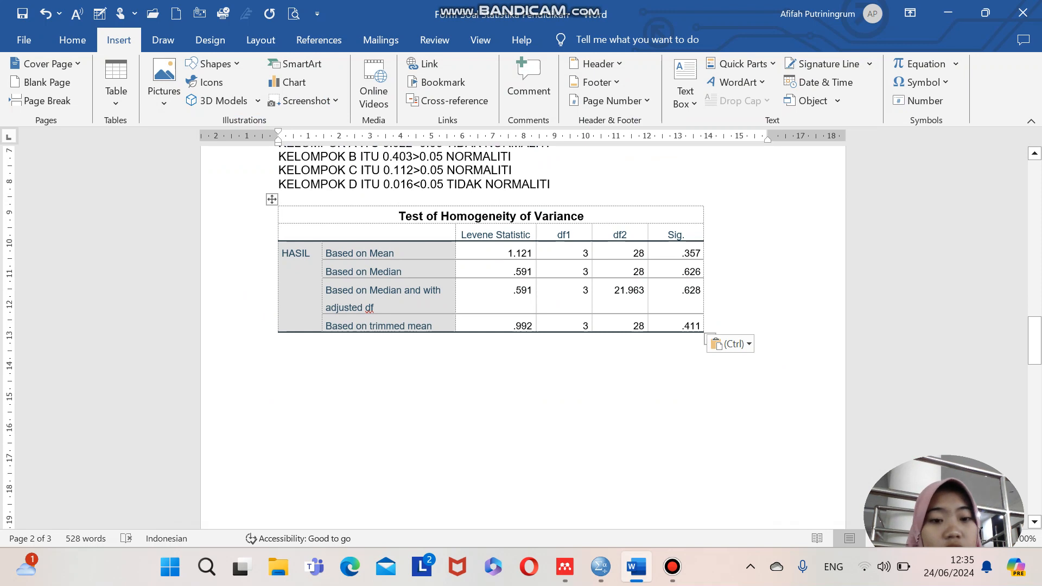
pyautogui.write('HASIL')
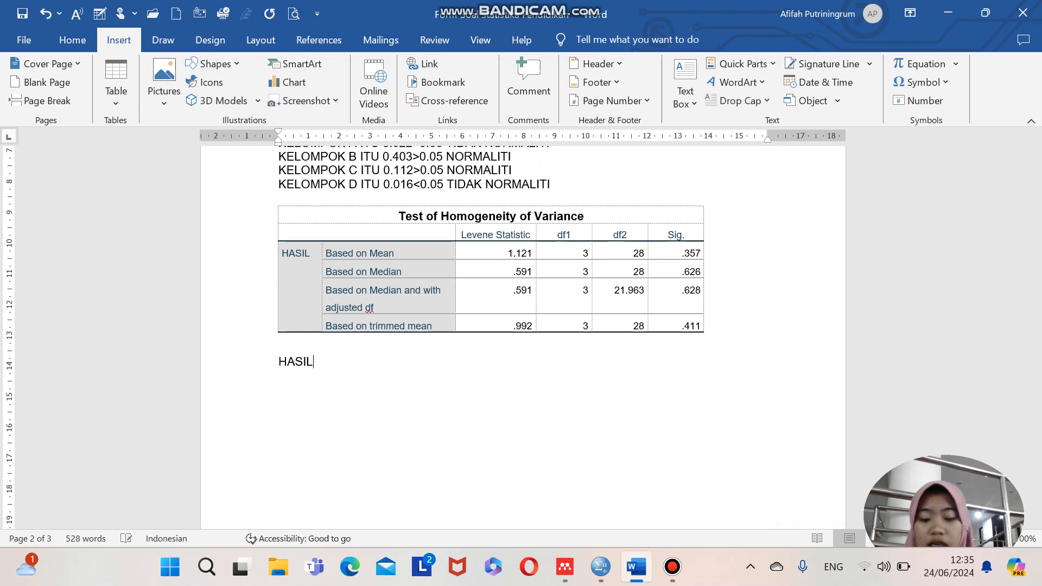
pyautogui.write(' HOMOGEN')
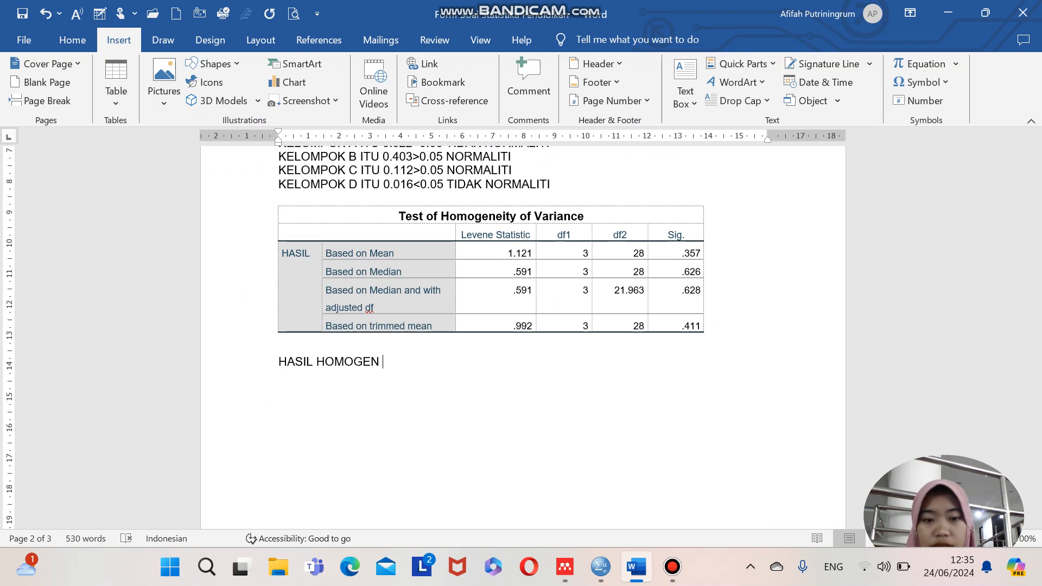
pyautogui.write(' ADALAH ')
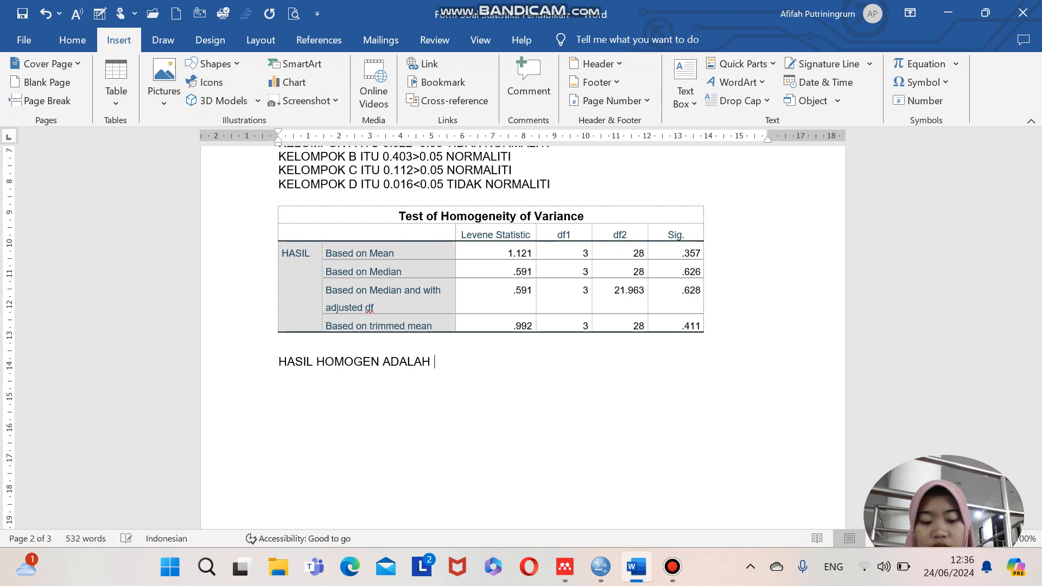
pyautogui.write('0.')
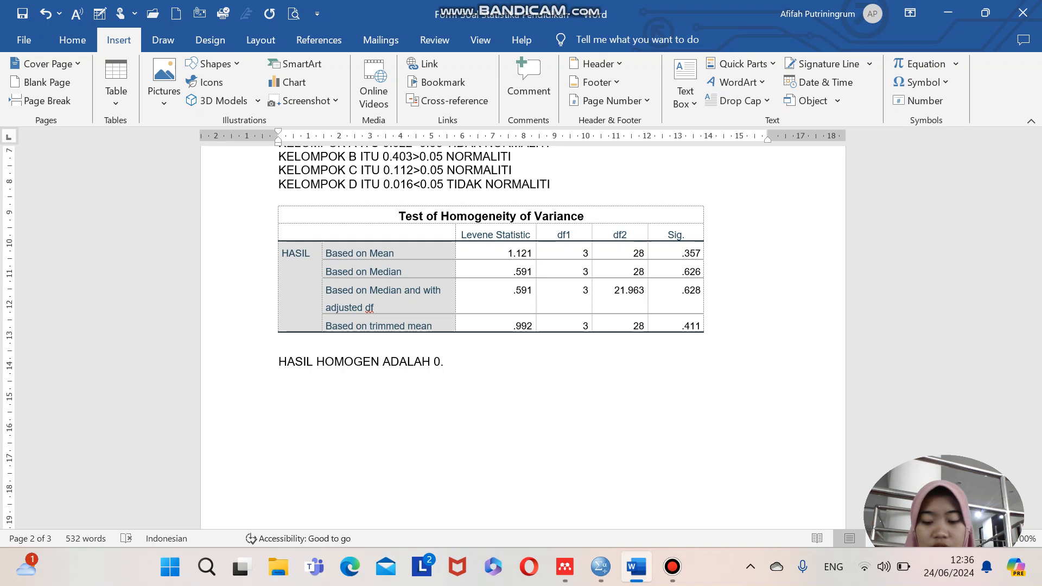
pyautogui.write('357')
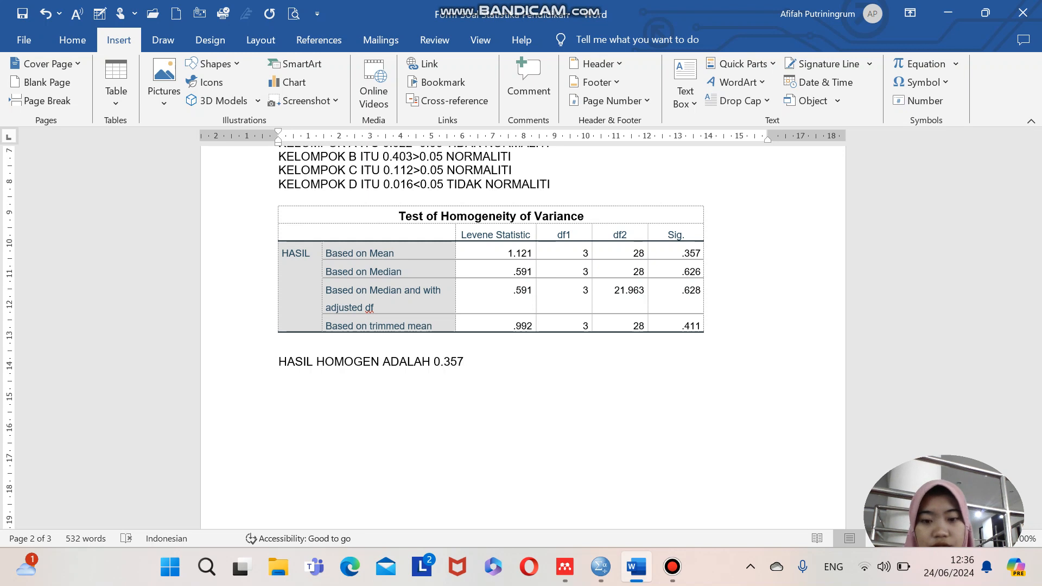
pyautogui.write('>')
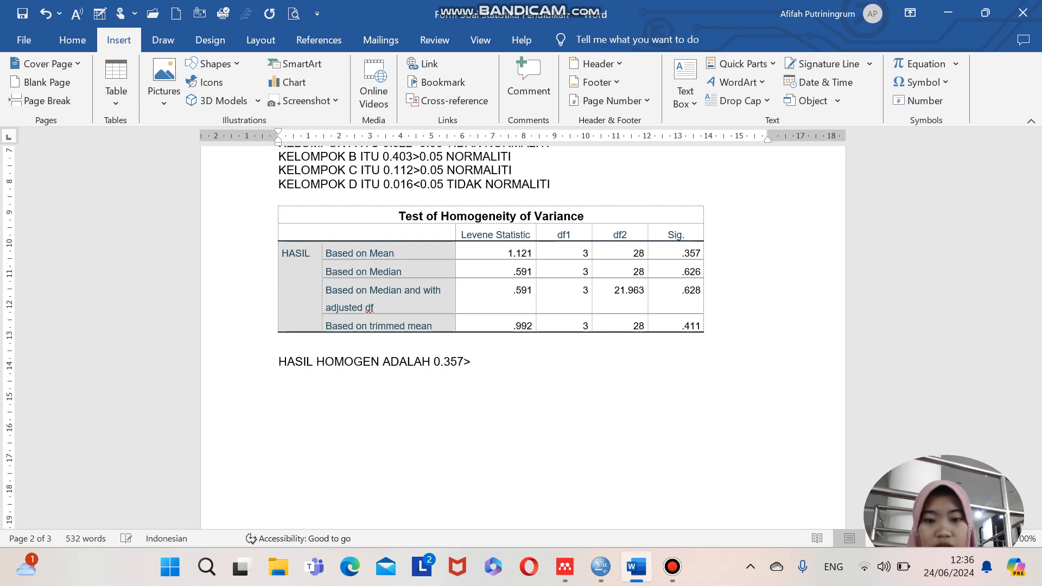
pyautogui.write('0')
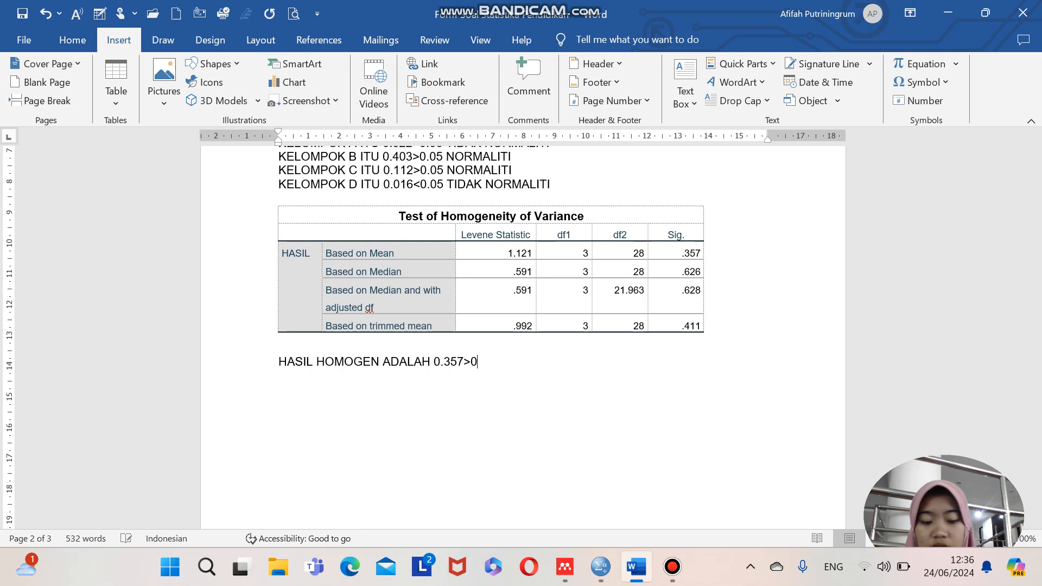
pyautogui.write('.05')
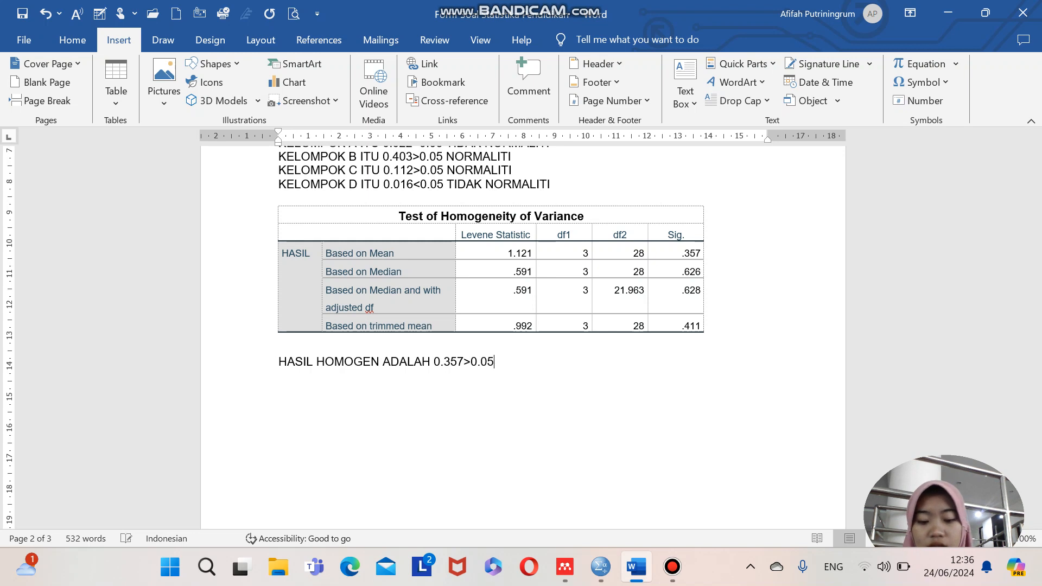
pyautogui.write(' D')
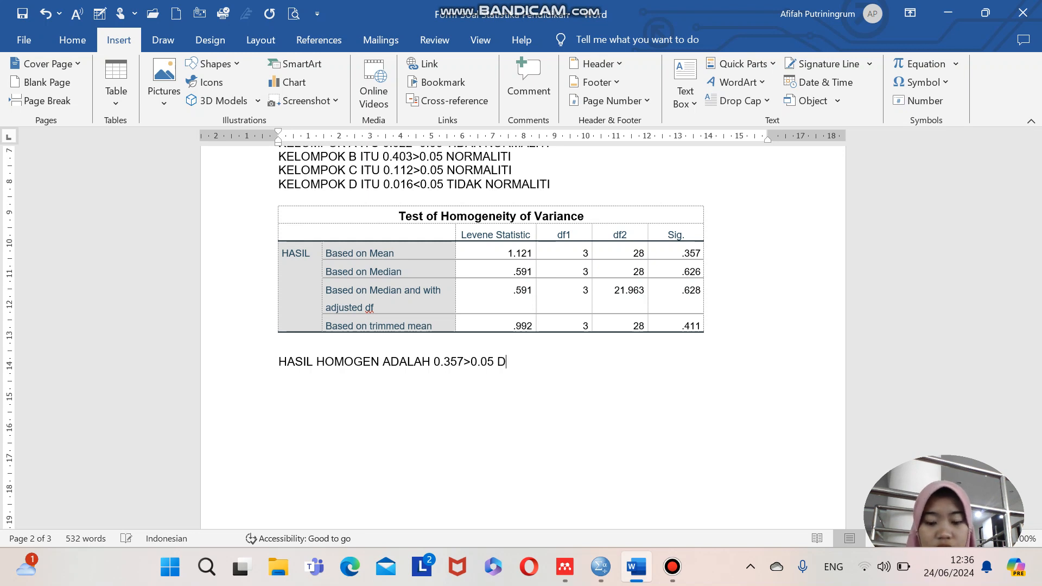
pyautogui.write('APAT DIKA')
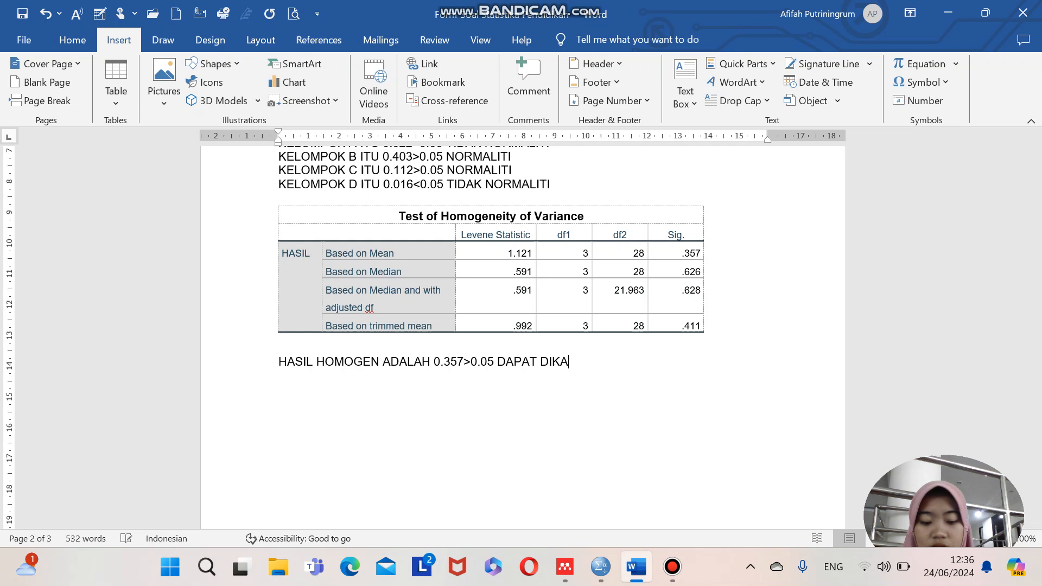
pyautogui.write('TAKAN DATAN')
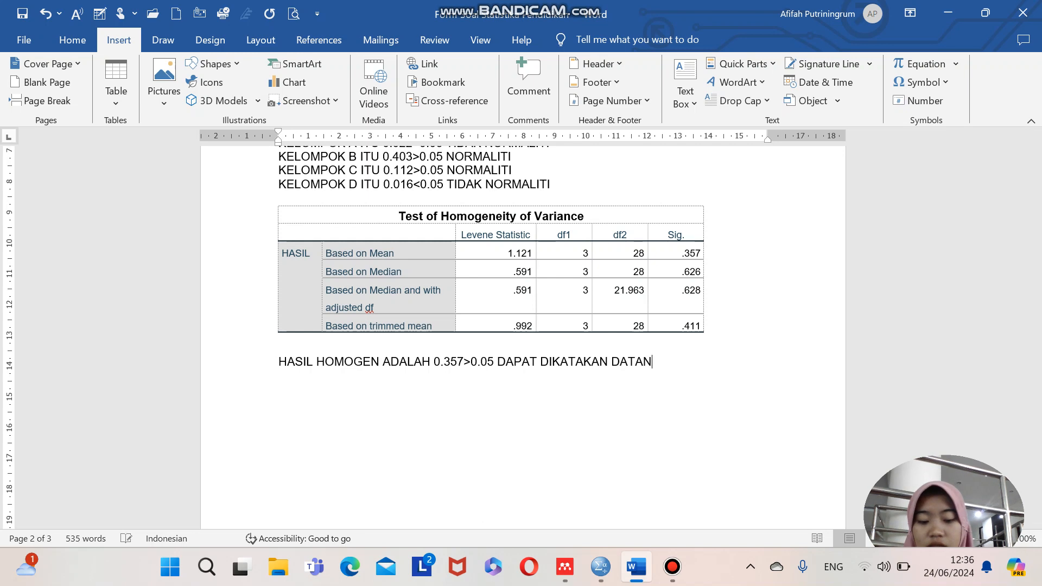
pyautogui.write('YA HO')
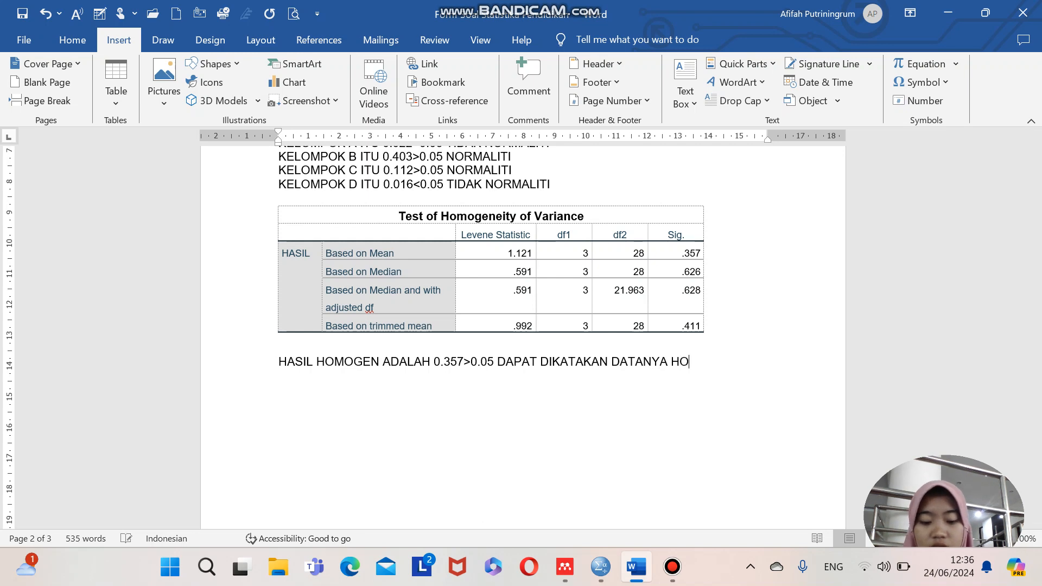
pyautogui.write('MOGEN')
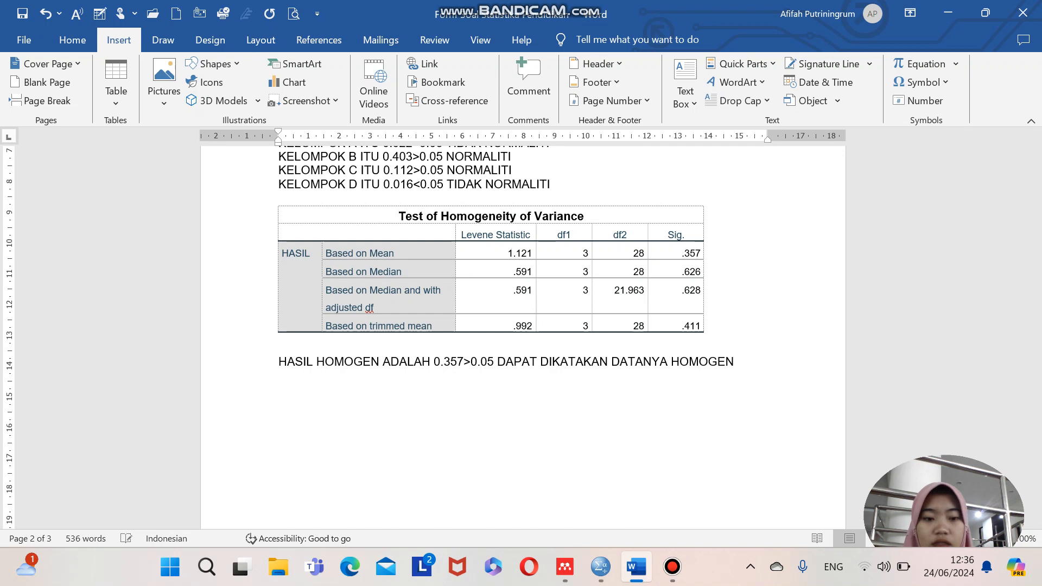
pyautogui.write('.')
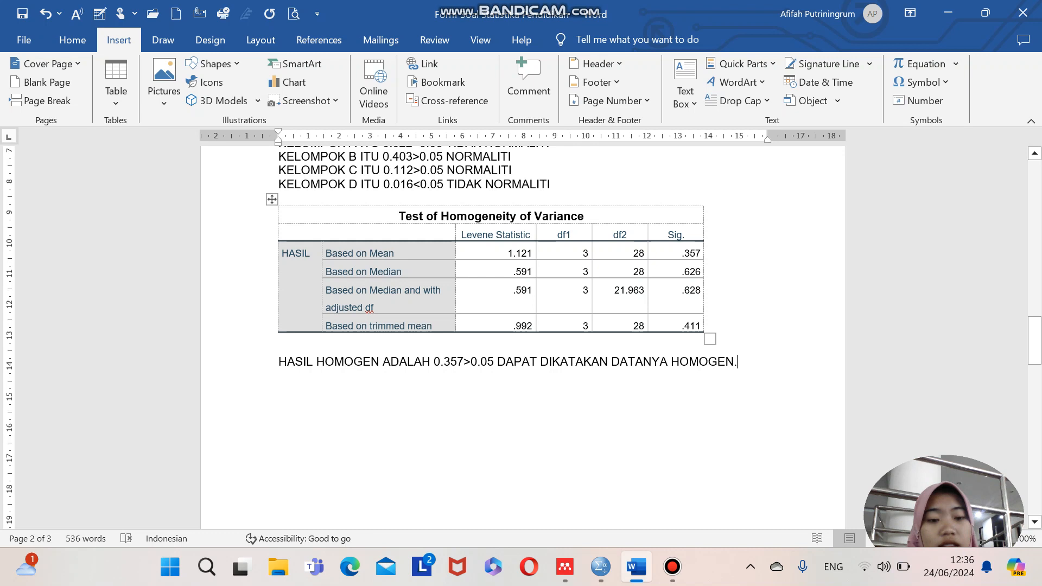
# - Look over the top of the Word exam, then bring the VIDIO.sav Data Editor forward
pyautogui.scroll(3, 523, 336)
pyautogui.scroll(-3, 524, 336)
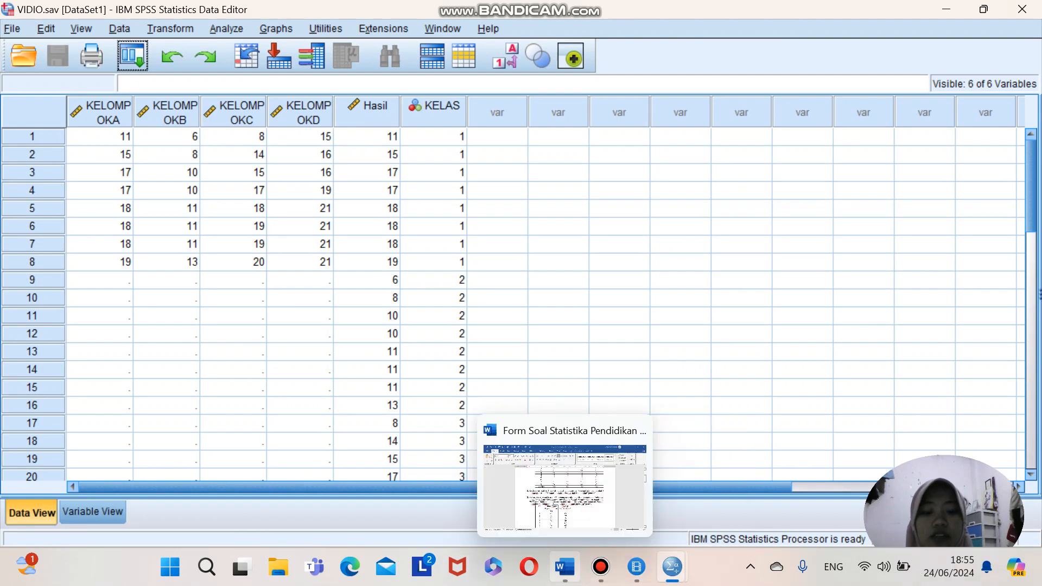
pyautogui.click(565, 568)
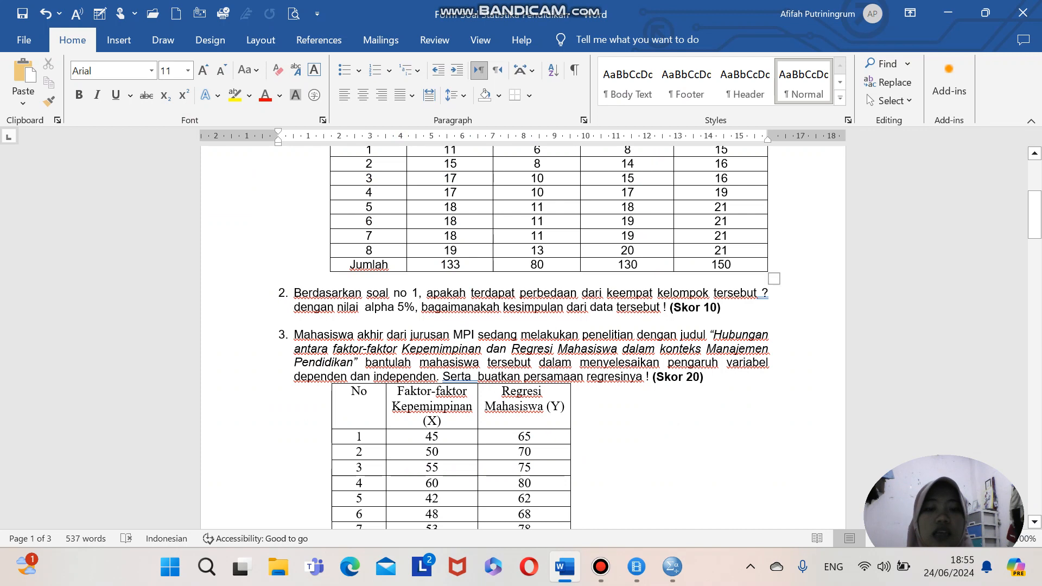
pyautogui.scroll(3, 321, 450)
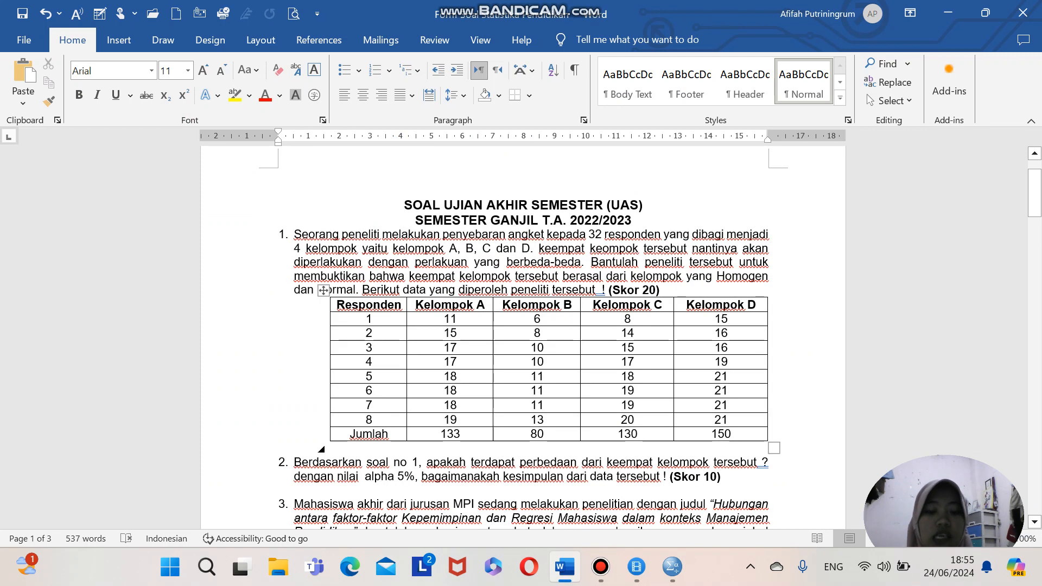
pyautogui.moveTo(672, 567)
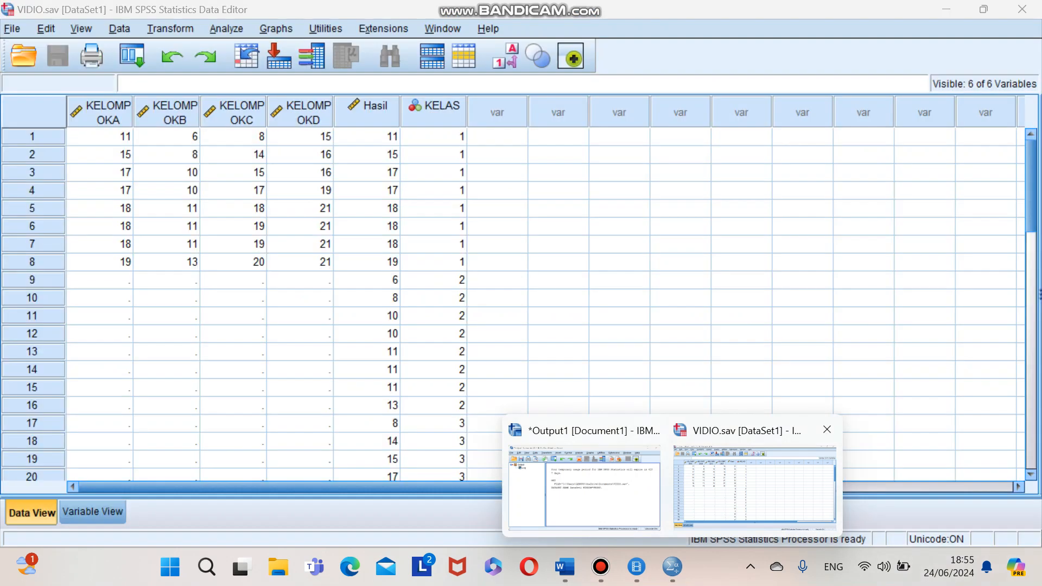
pyautogui.click(754, 485)
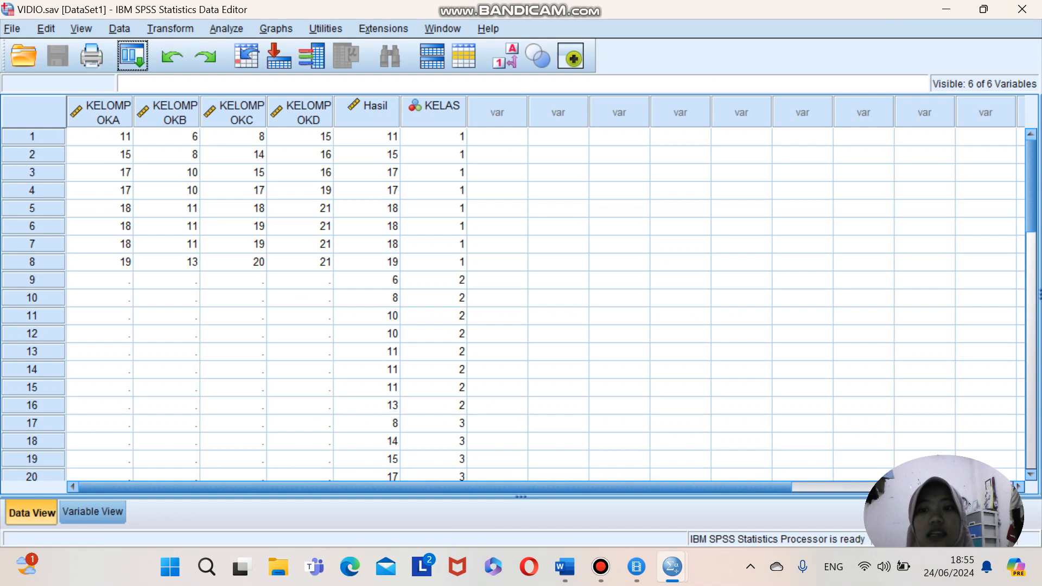
# - Set up a One-Way ANOVA with Hasil as dependent and KELAS as factor
pyautogui.click(227, 29)
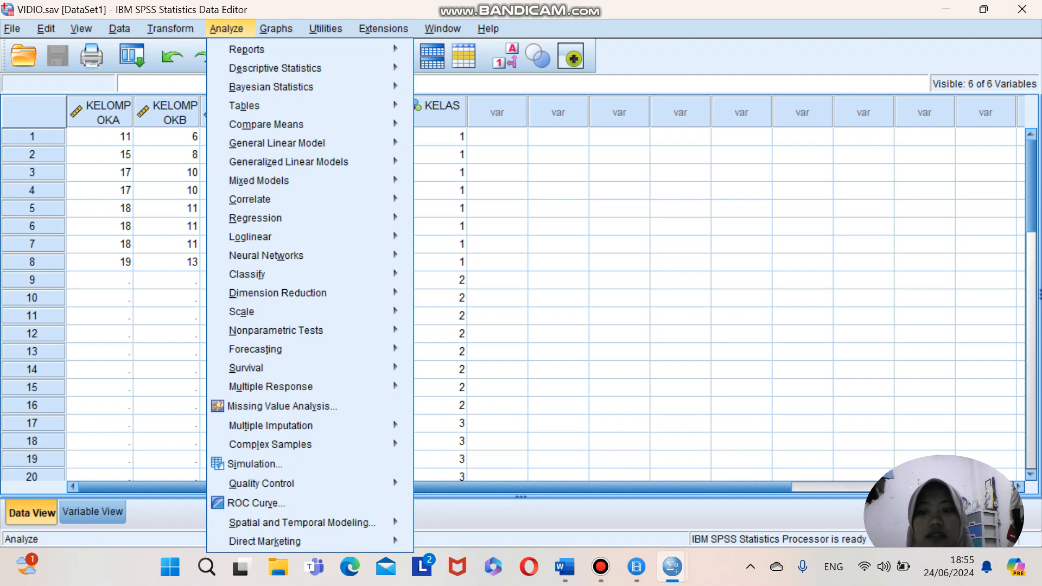
pyautogui.moveTo(266, 124)
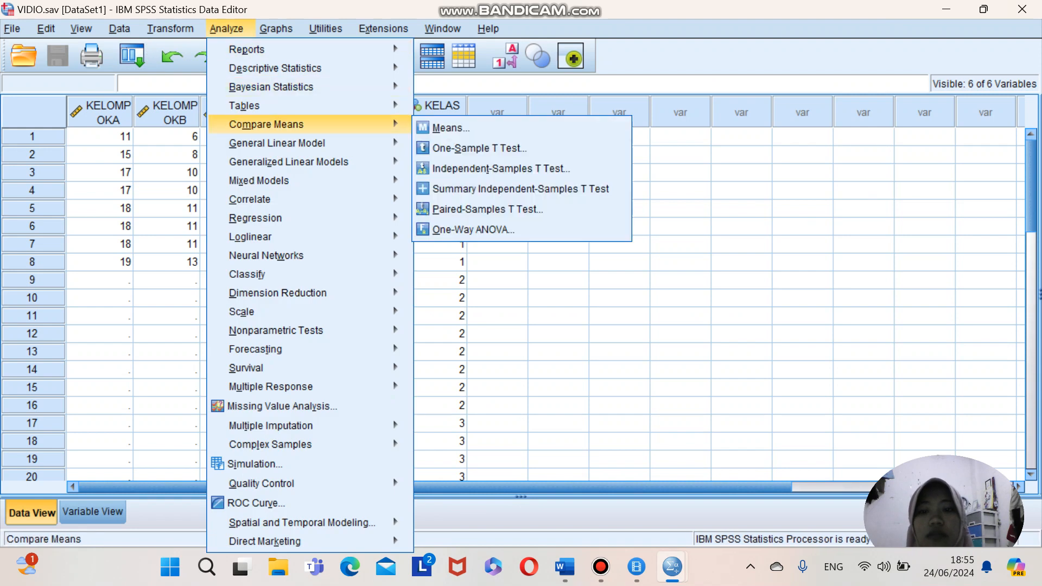
pyautogui.moveTo(255, 106)
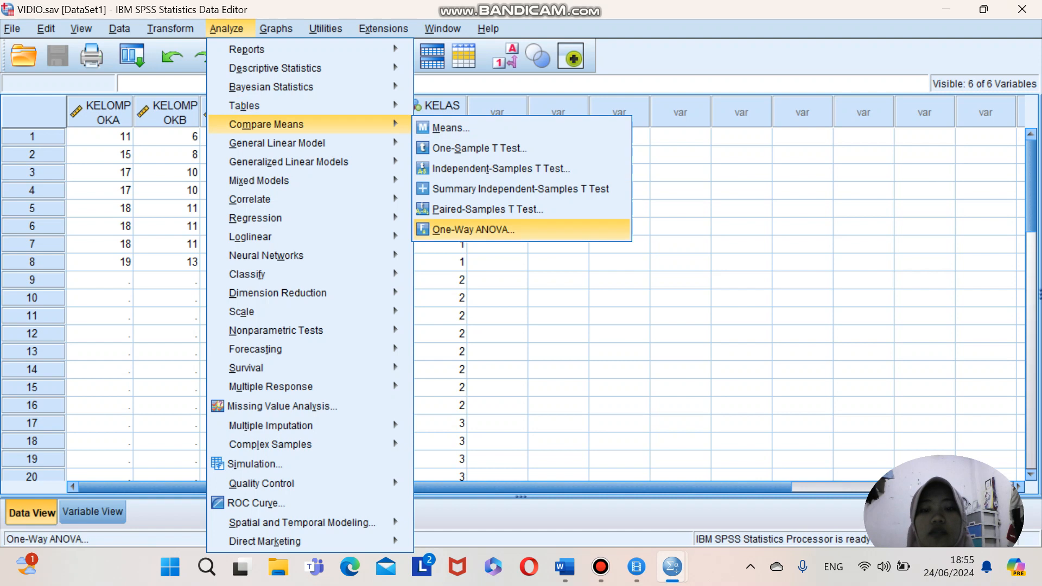
pyautogui.click(473, 230)
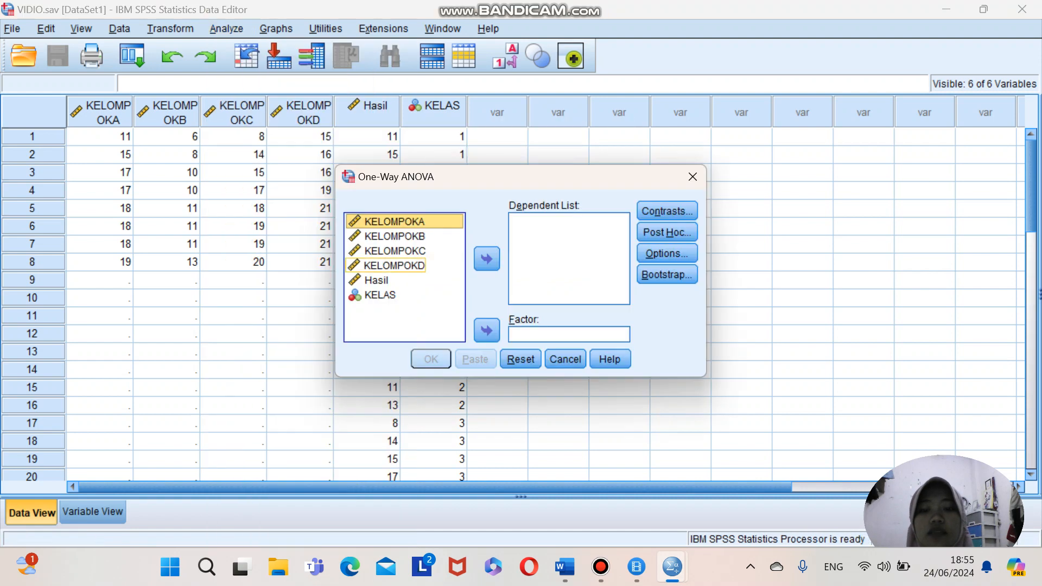
pyautogui.click(376, 281)
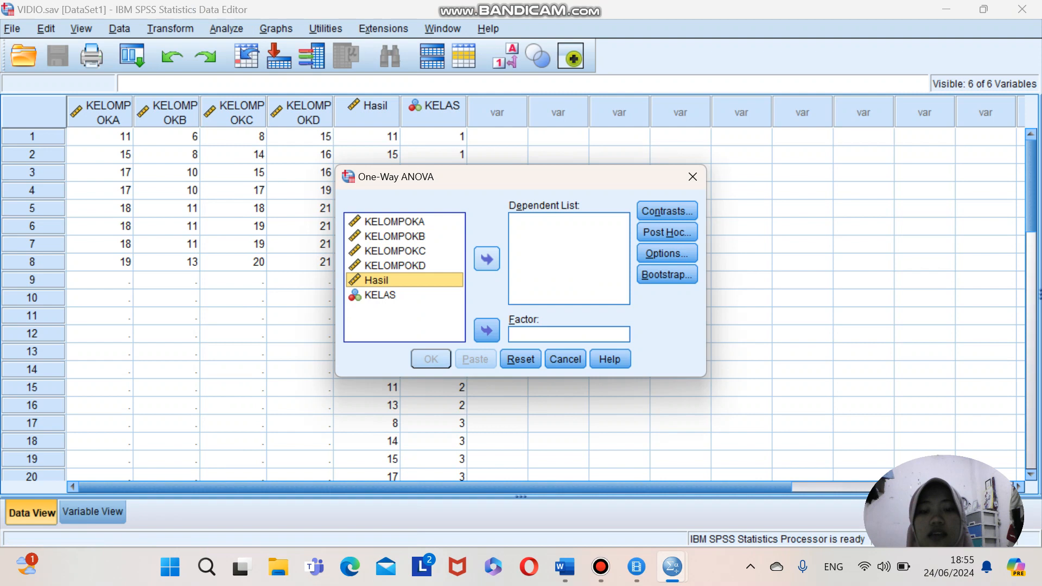
pyautogui.click(487, 259)
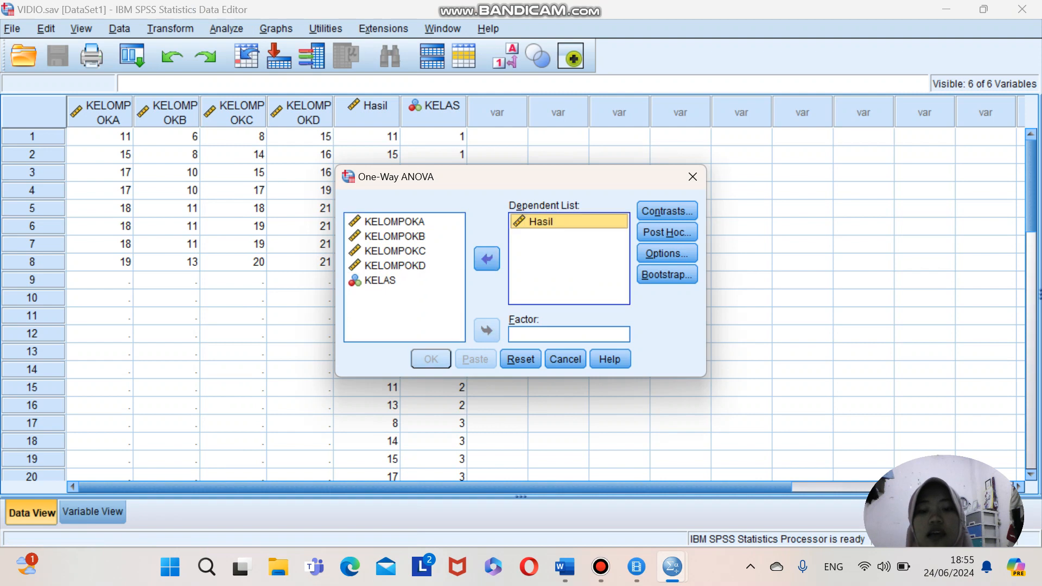
pyautogui.click(380, 281)
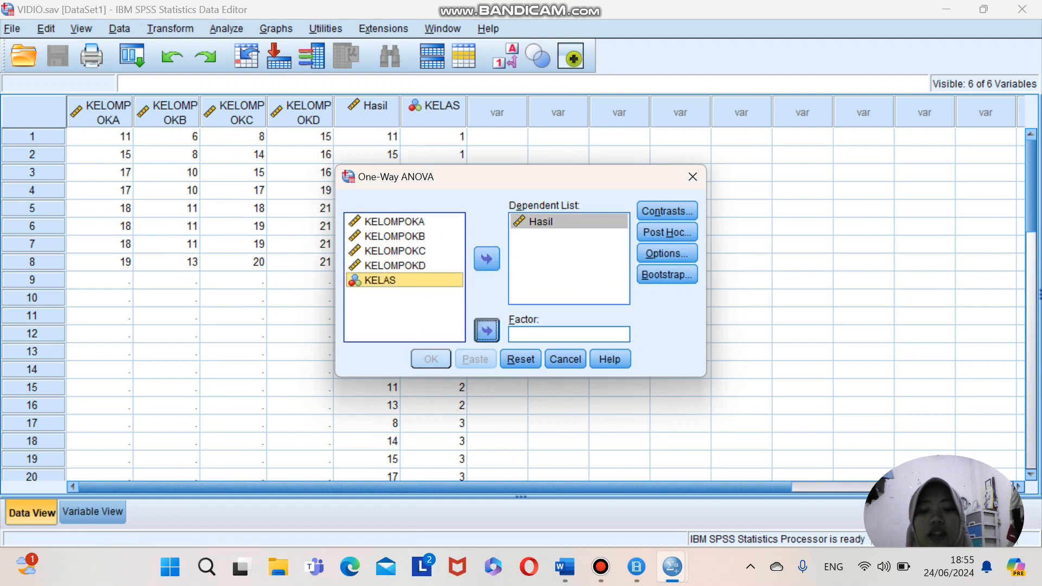
pyautogui.click(487, 331)
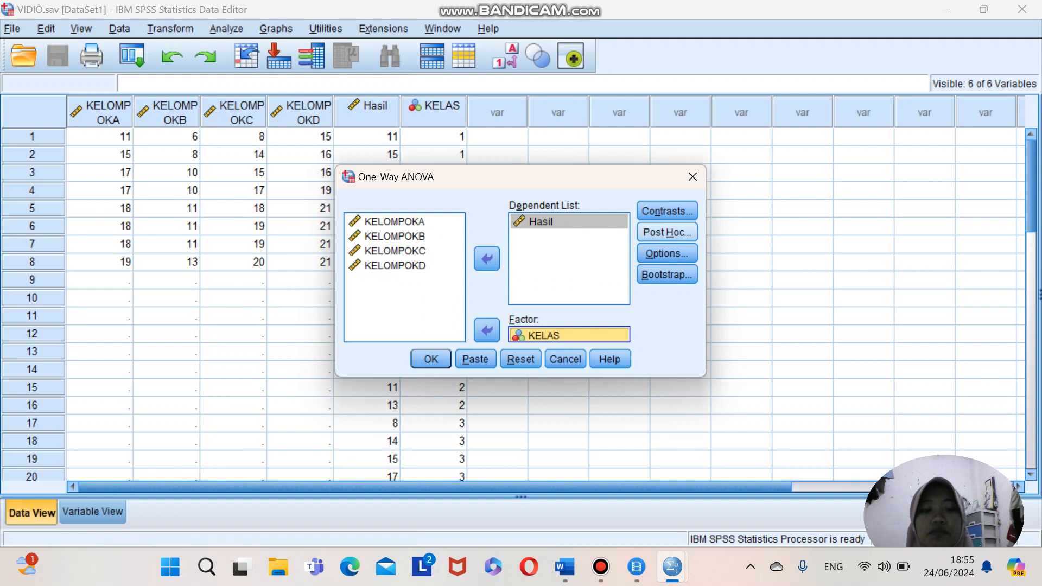
# - Add the Scheffe post hoc test and run the ANOVA
pyautogui.click(666, 232)
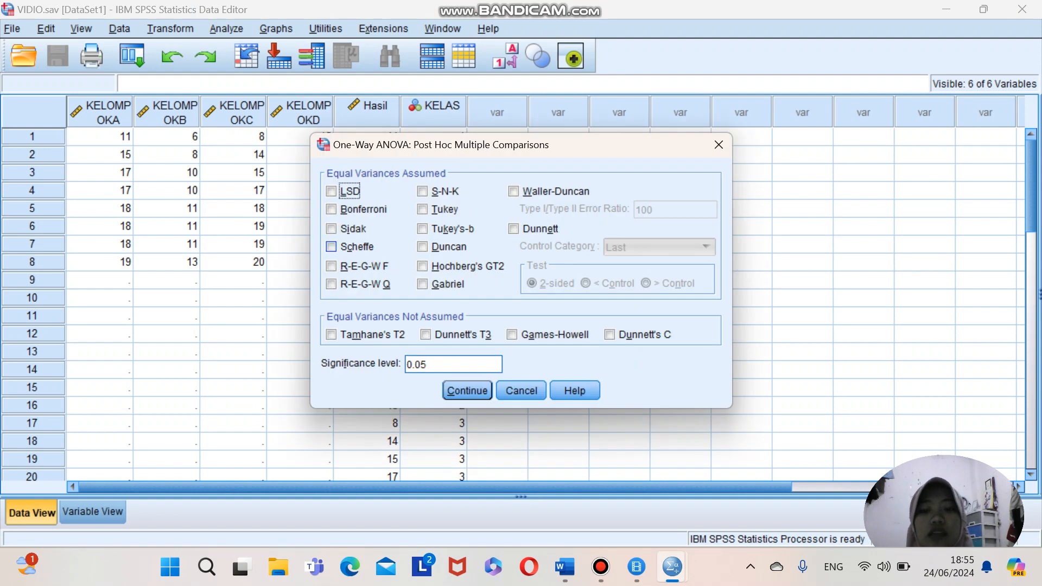
pyautogui.click(331, 247)
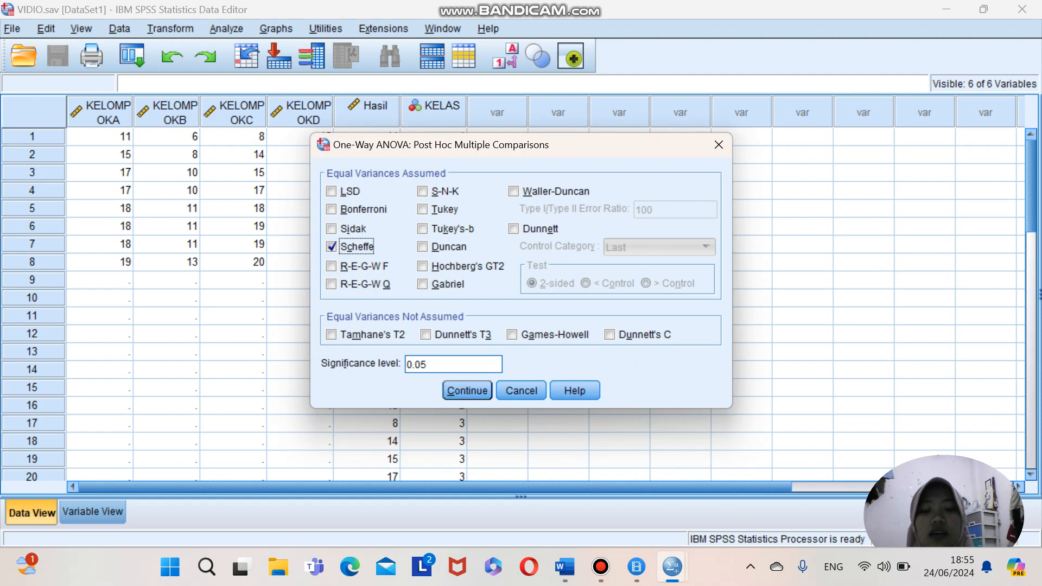
pyautogui.click(466, 390)
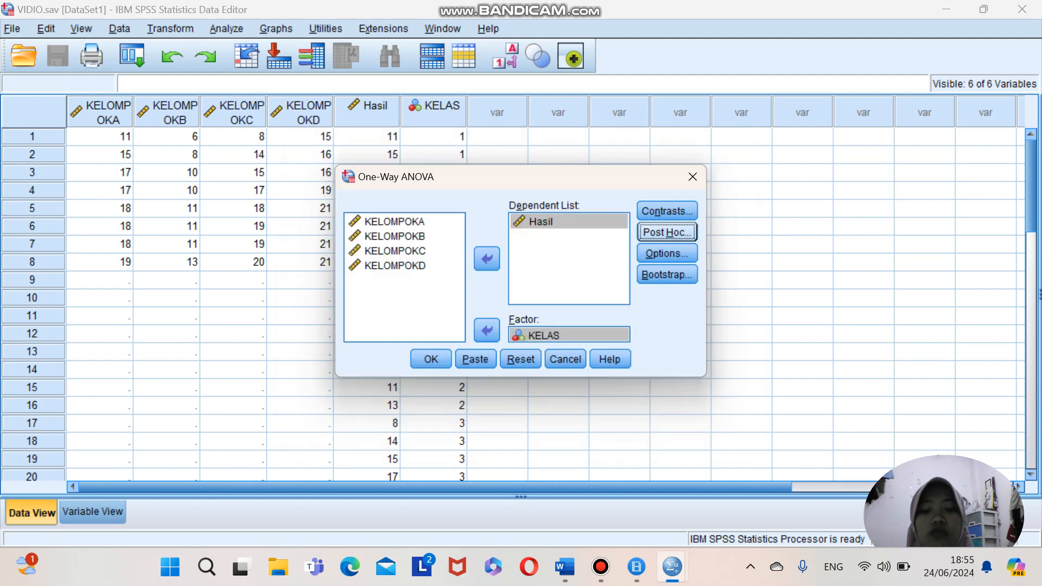
pyautogui.press('Return')
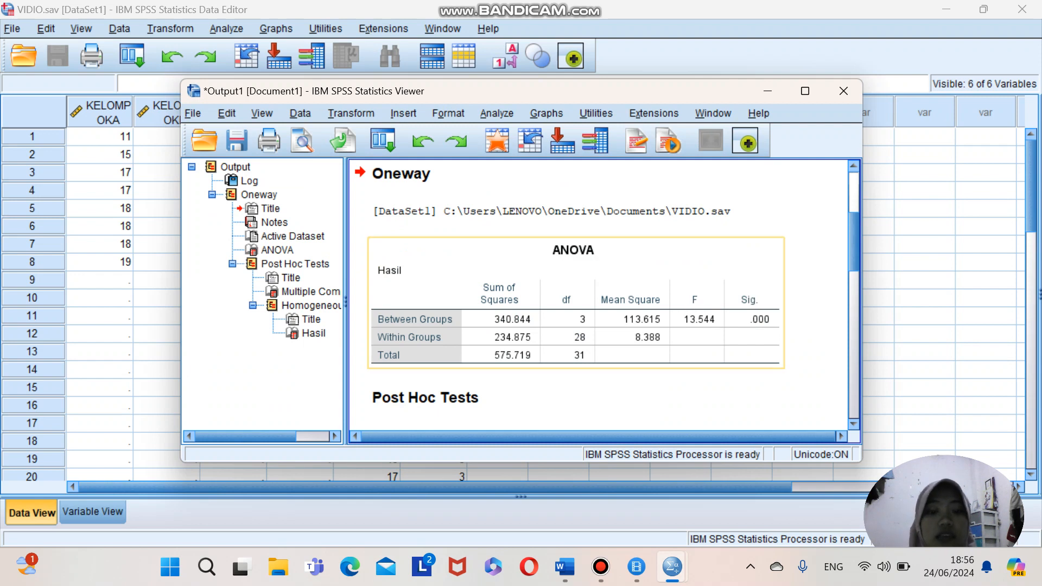
# - Copy the ANOVA table from the SPSS Viewer
pyautogui.scroll(-3, 597, 293)
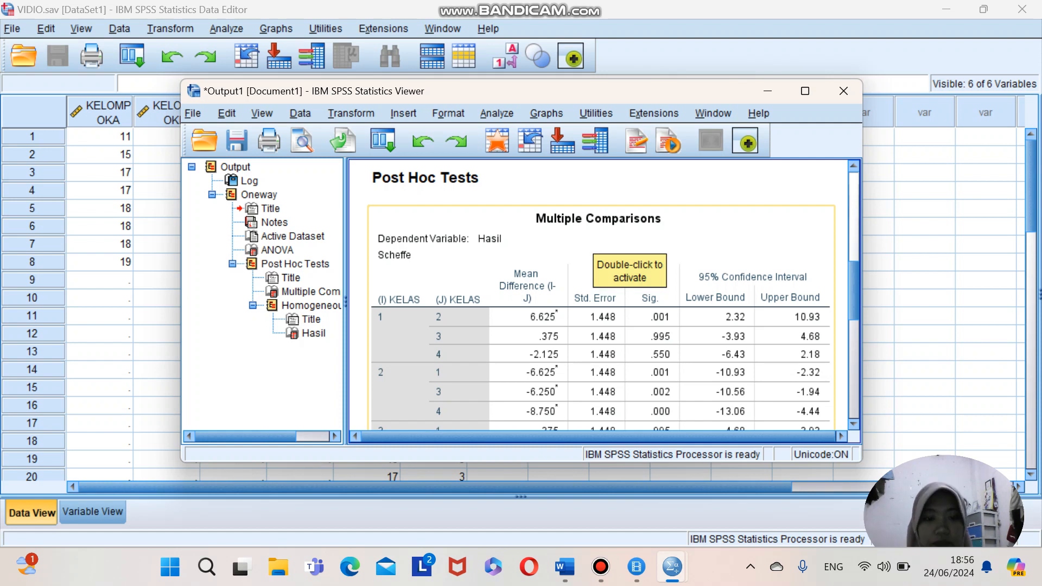
pyautogui.scroll(2, 625, 239)
pyautogui.click(655, 234)
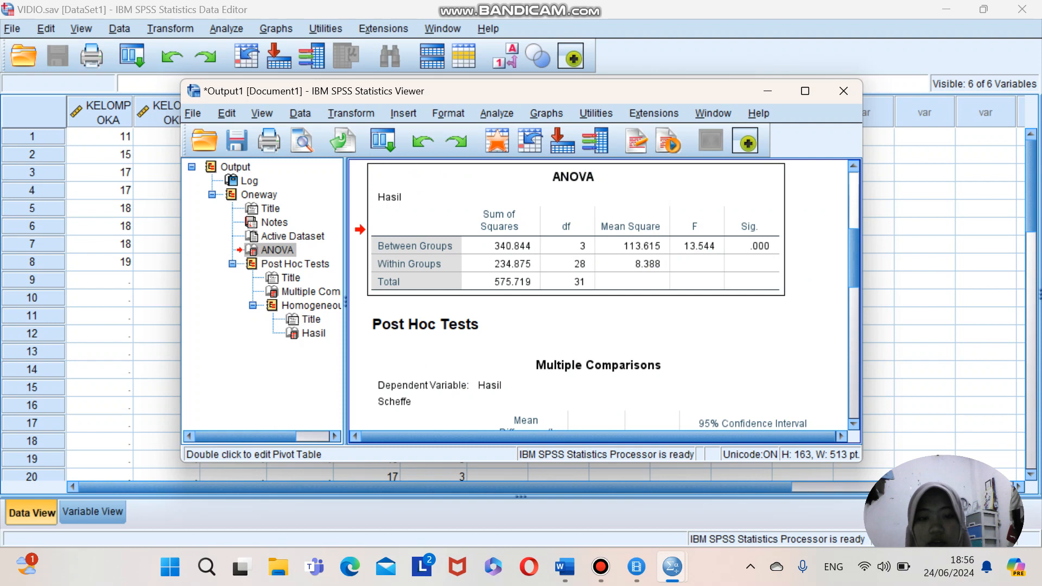
pyautogui.rightClick(649, 250)
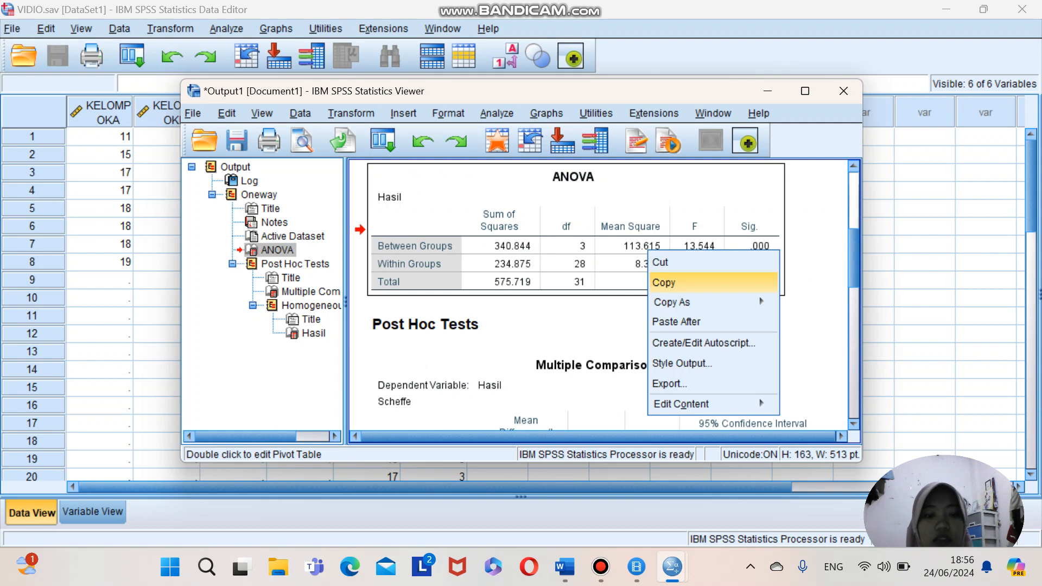
pyautogui.press('Return')
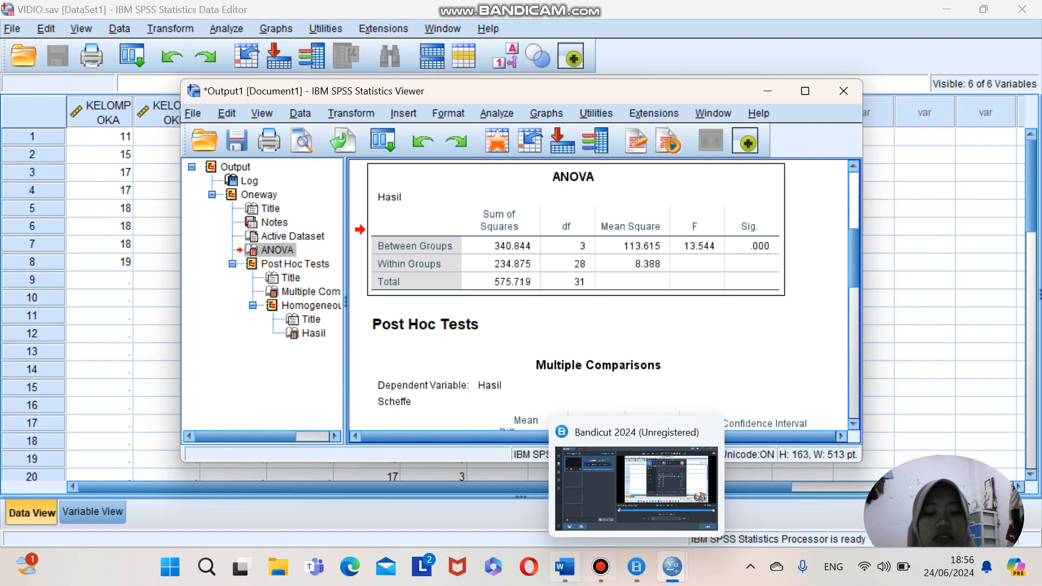
# - In Word, scroll to item 2 and bring up paste options on the line below
pyautogui.click(564, 568)
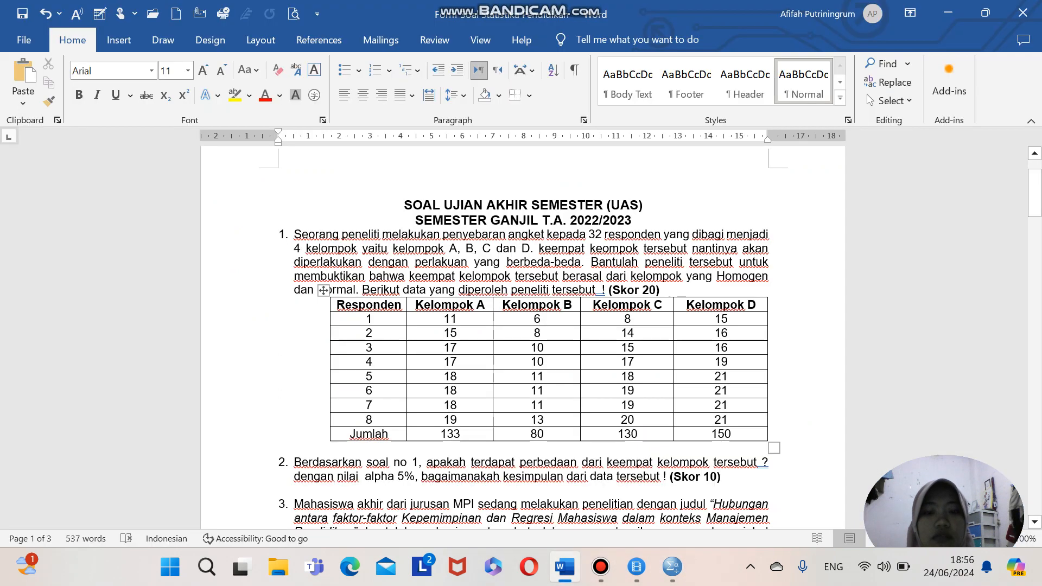
pyautogui.scroll(-20, 521, 336)
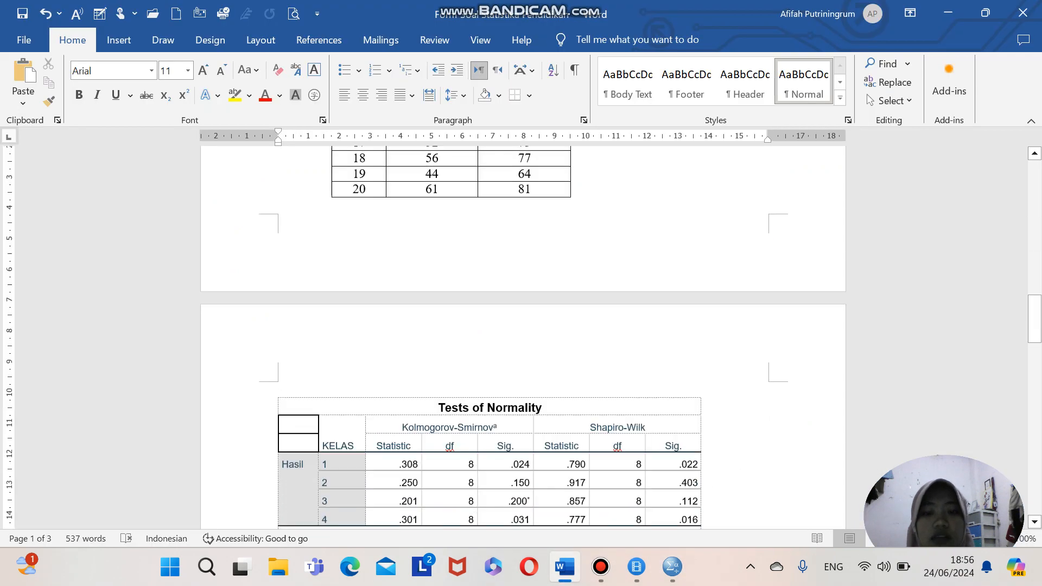
pyautogui.scroll(-10, 521, 337)
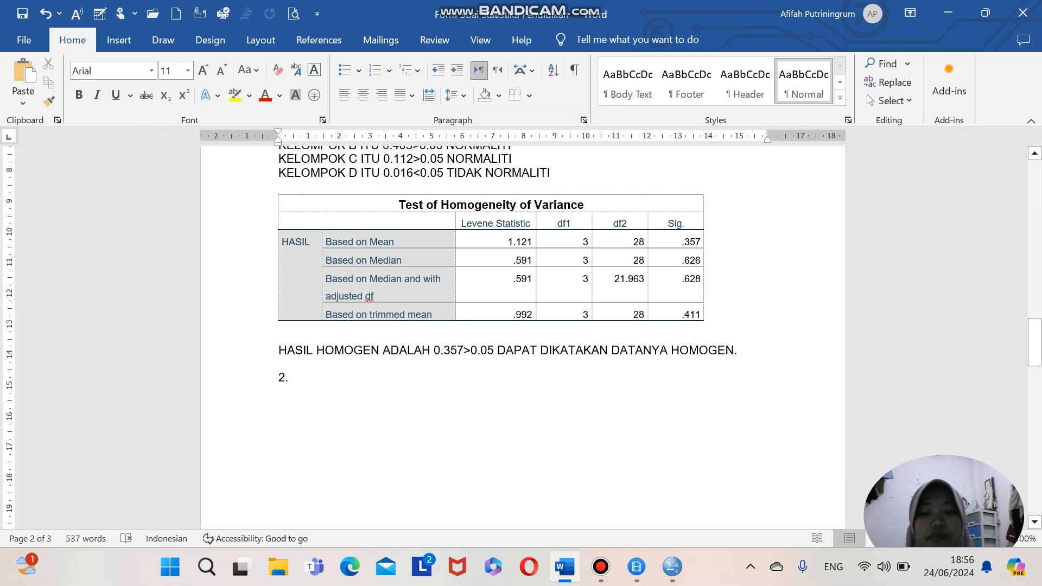
pyautogui.rightClick(308, 386)
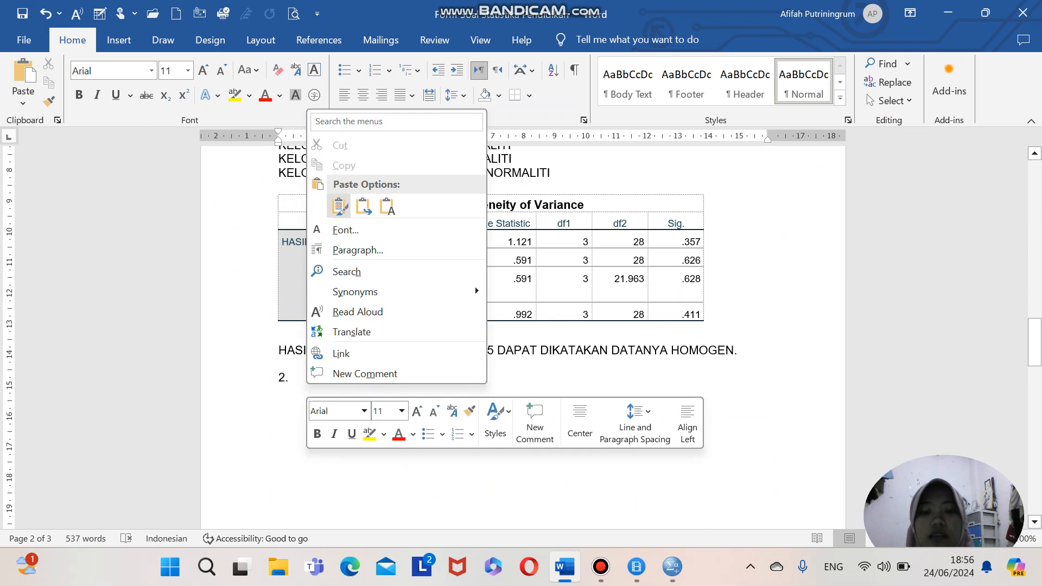
# - Paste the ANOVA table (F 13.544, Sig. .000) under item 2, keeping source formatting
pyautogui.click(339, 206)
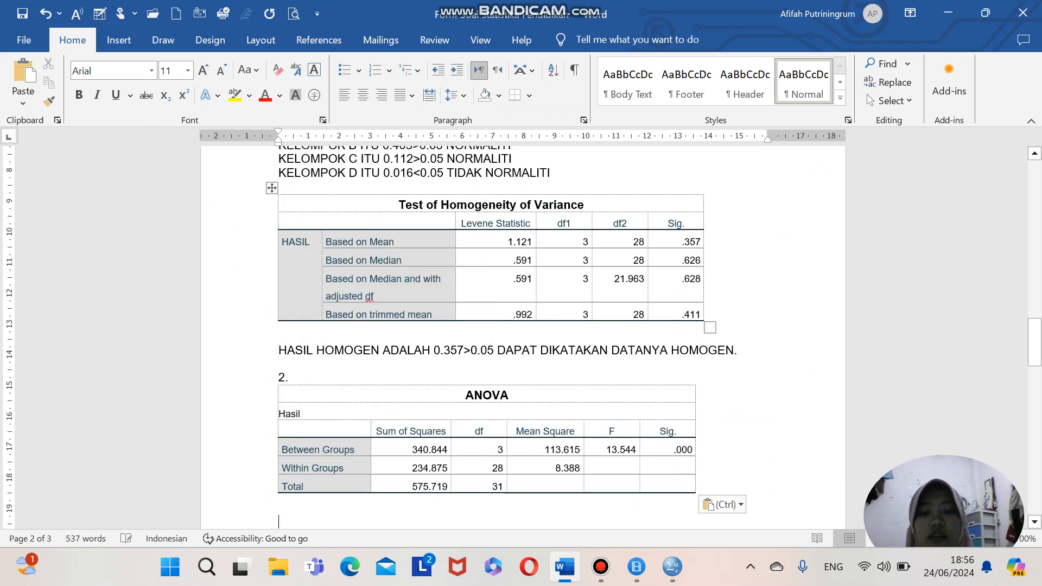
pyautogui.scroll(-3, 521, 272)
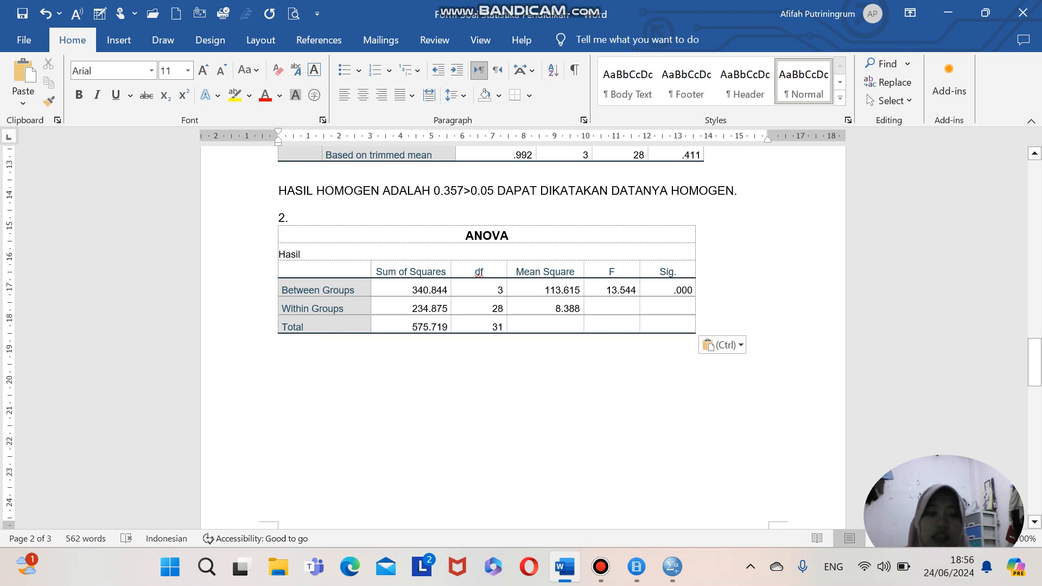
# - Highlight the ANOVA Between Groups Sig. value .000 in yellow, leaving the cursor below the table
pyautogui.doubleClick(683, 290)
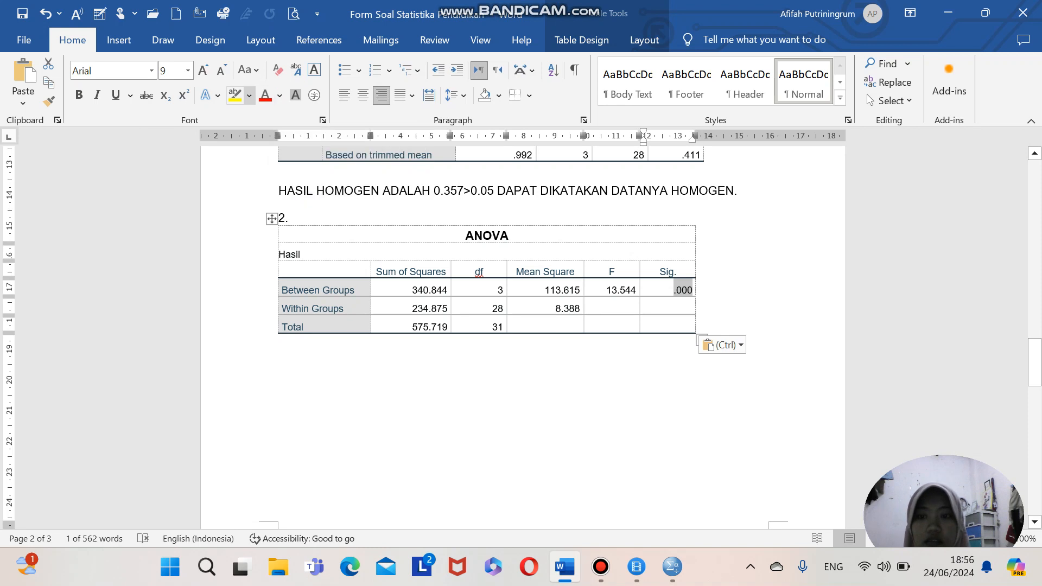
pyautogui.click(235, 95)
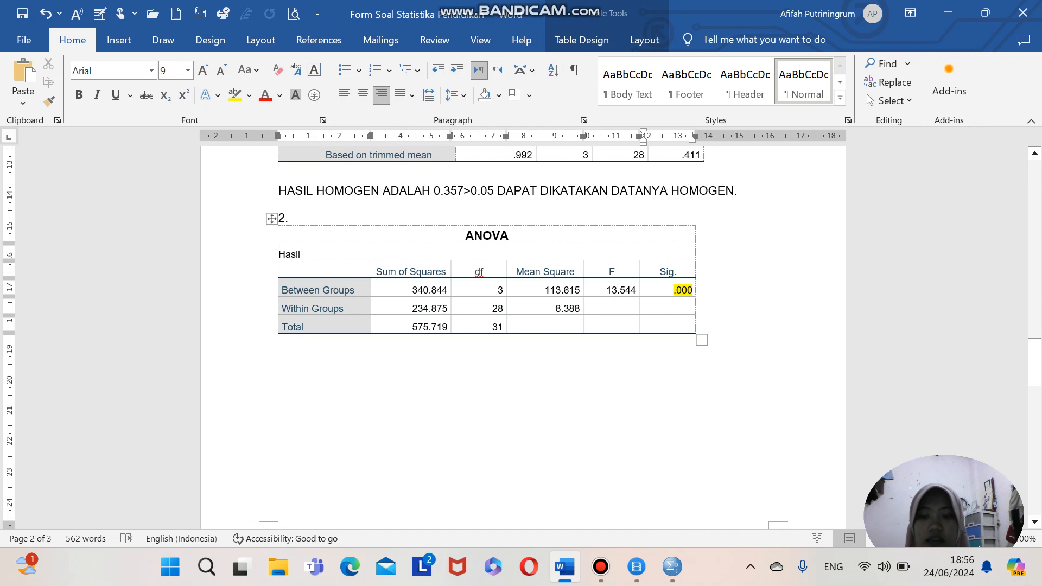
pyautogui.click(279, 362)
pyautogui.press('capslock')
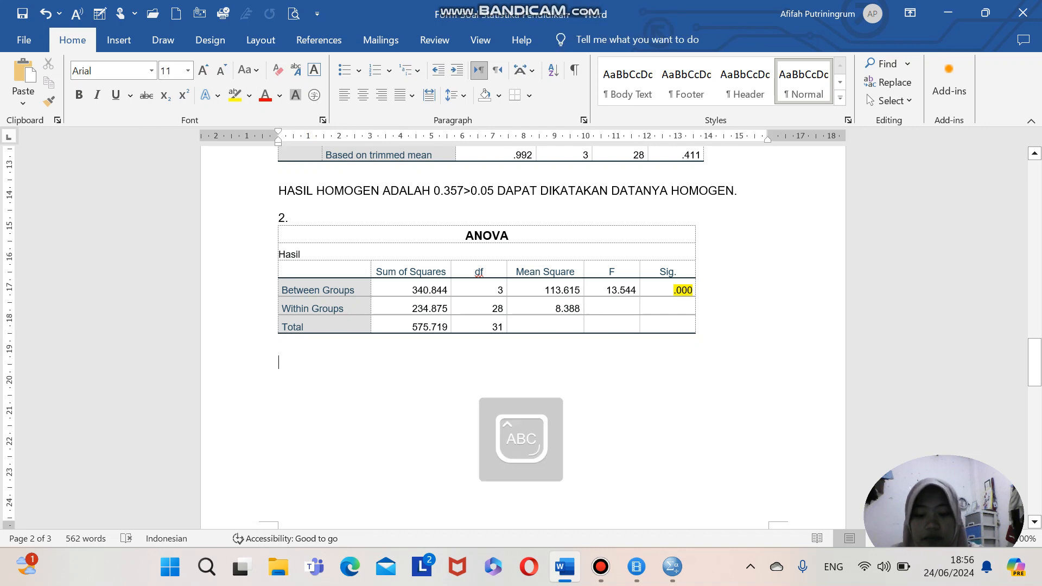
# - Type the rules 'SIG>0.05 MAKA H0 DITERIMA' and 'SIG<0.05 MAKA H0 DITOLAK' on separate lines
pyautogui.write('SIG')
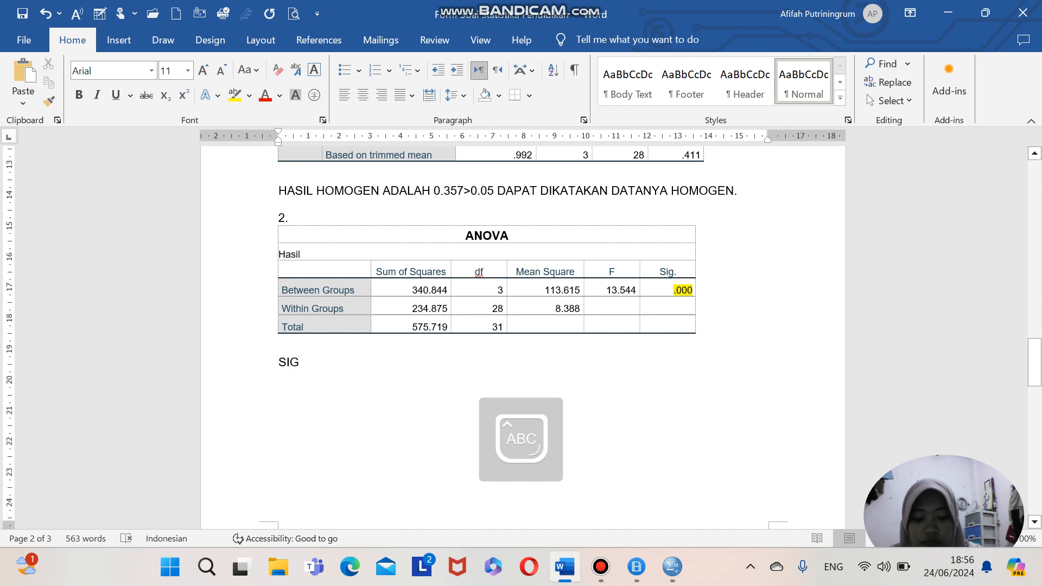
pyautogui.write('.')
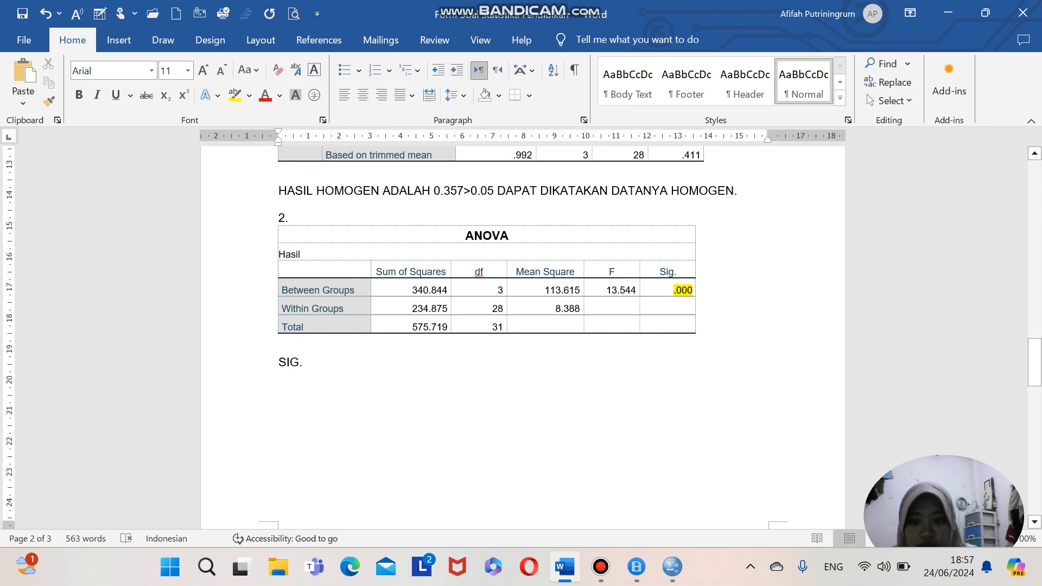
pyautogui.press('BackSpace')
pyautogui.write('>')
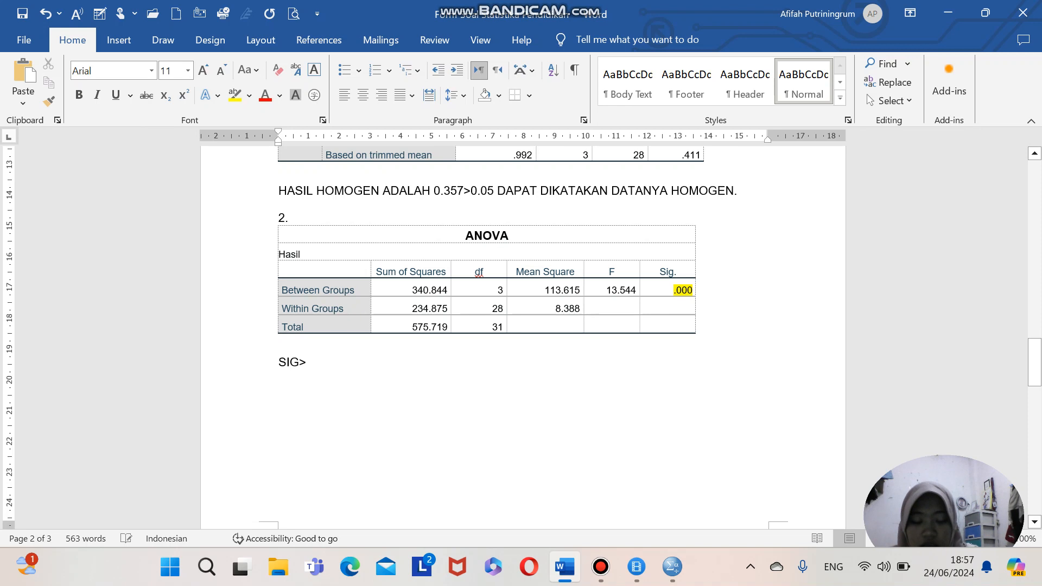
pyautogui.write('0.05')
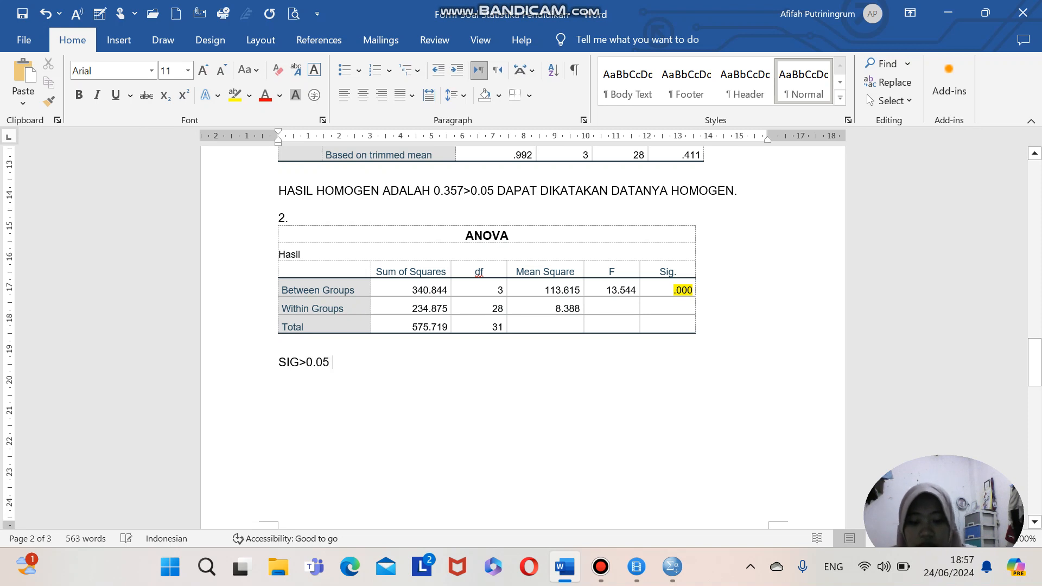
pyautogui.write(' MAKA')
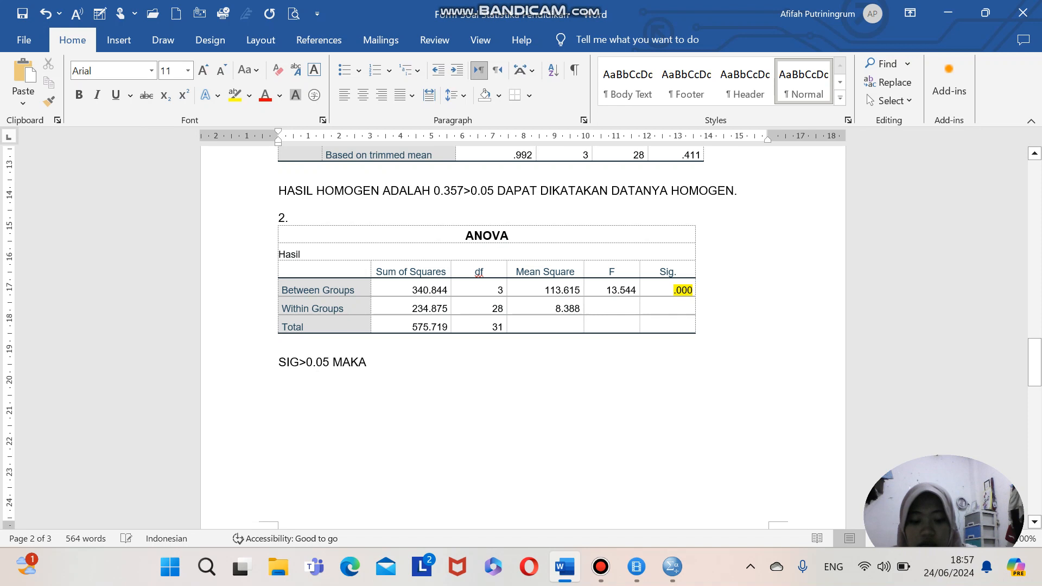
pyautogui.write(' H0')
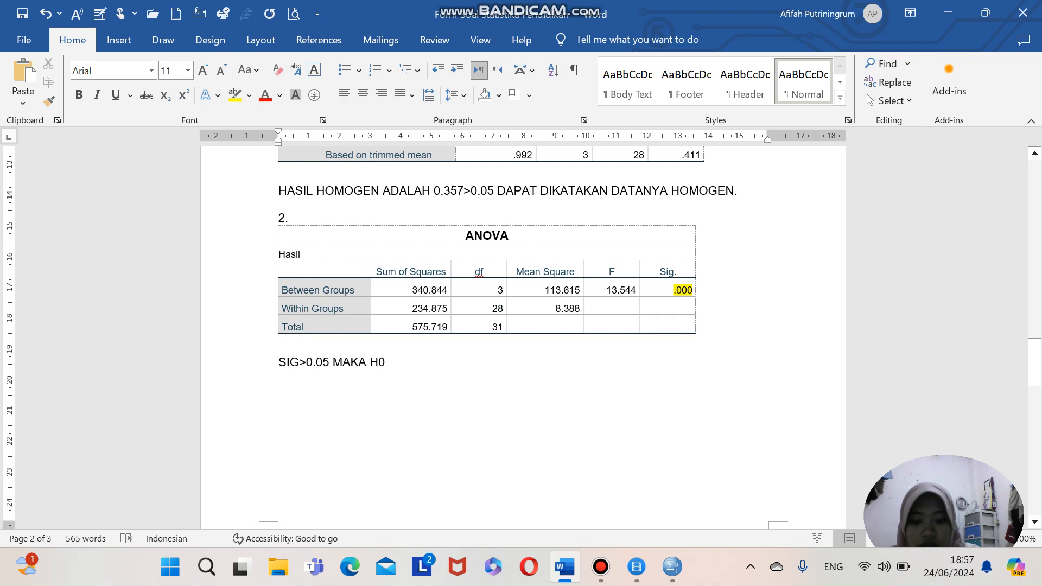
pyautogui.write(' D')
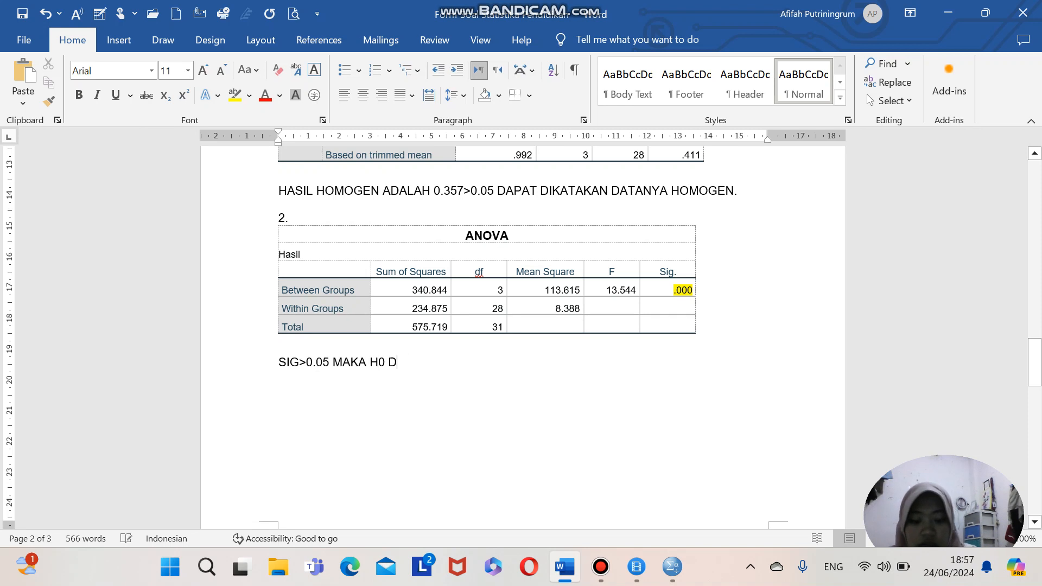
pyautogui.write('ITERIMA')
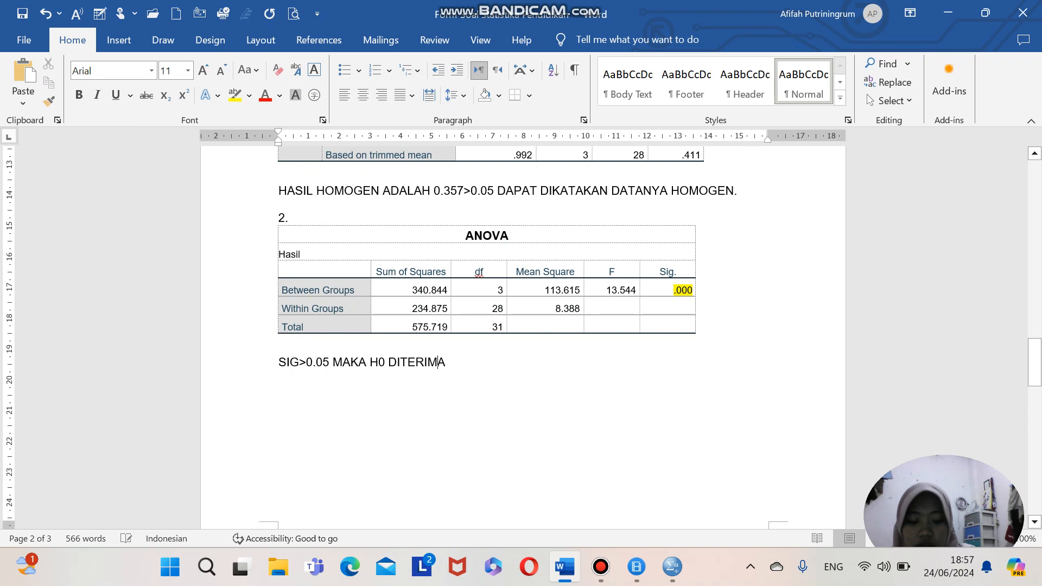
pyautogui.press('Return')
pyautogui.write('S')
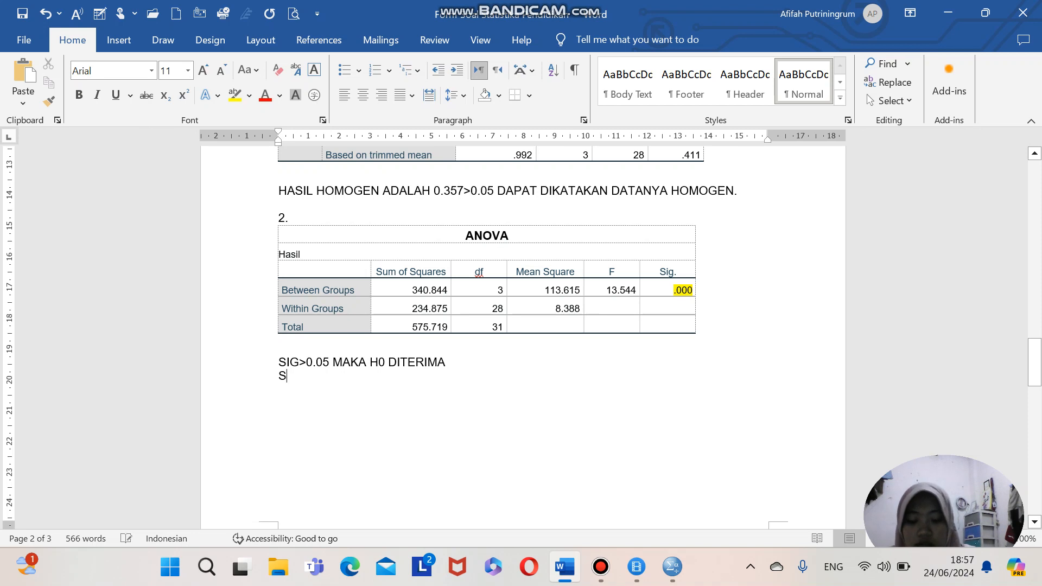
pyautogui.write('IG<')
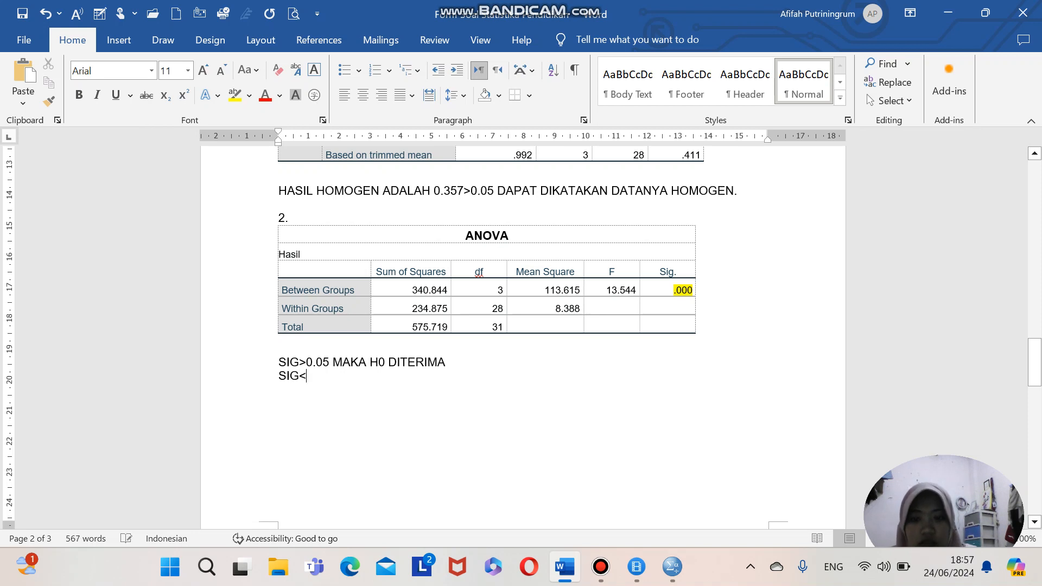
pyautogui.write('0.05')
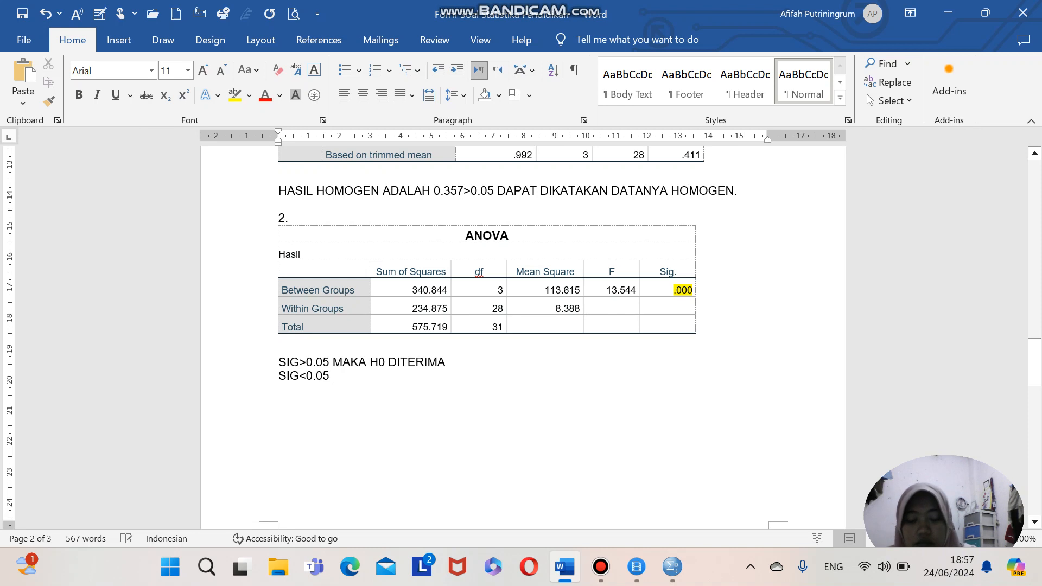
pyautogui.write(' MAKA H0')
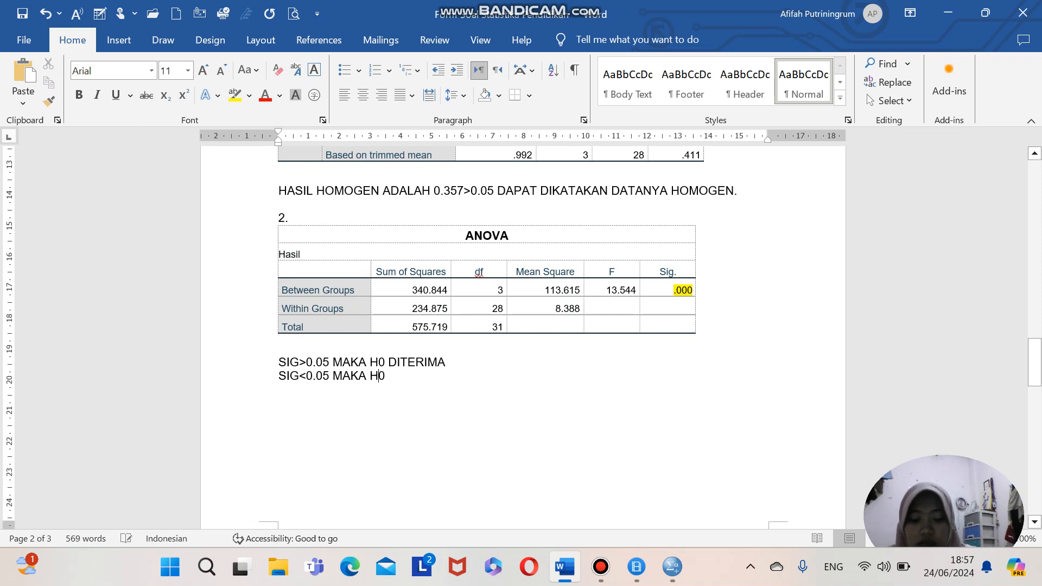
pyautogui.write(' T')
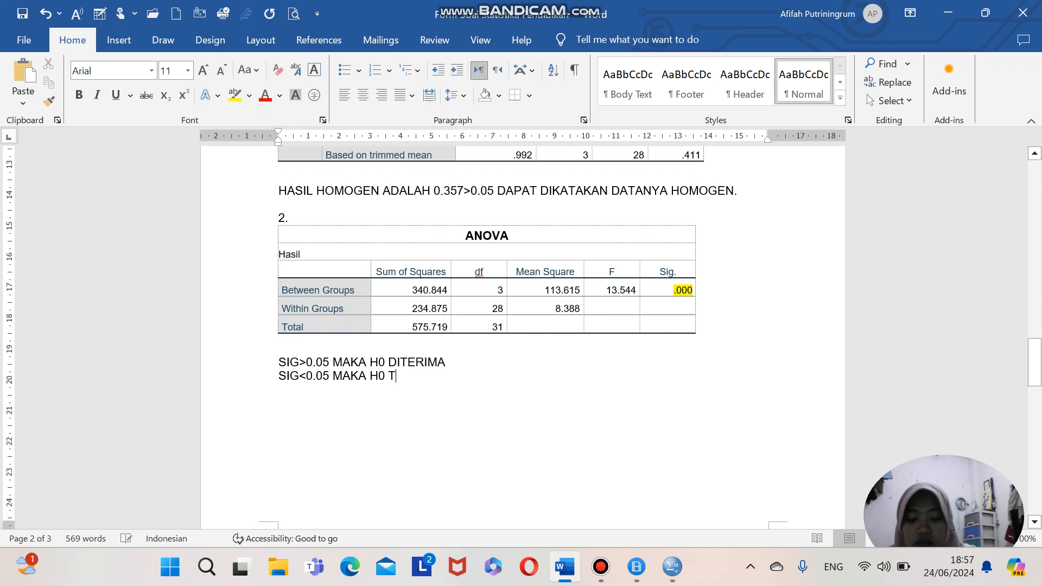
pyautogui.press('BackSpace')
pyautogui.write('DIT')
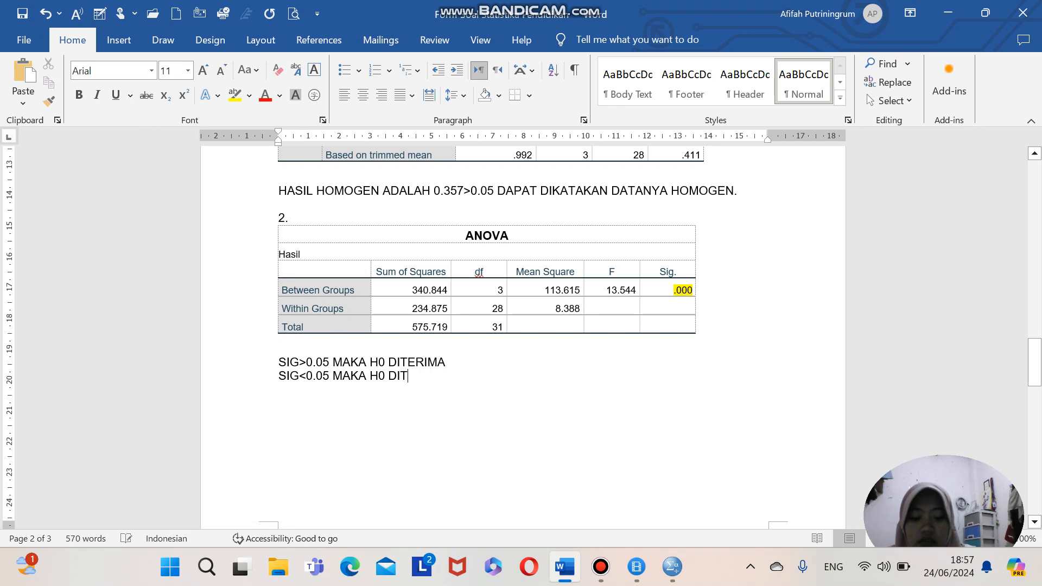
pyautogui.write('OLAK')
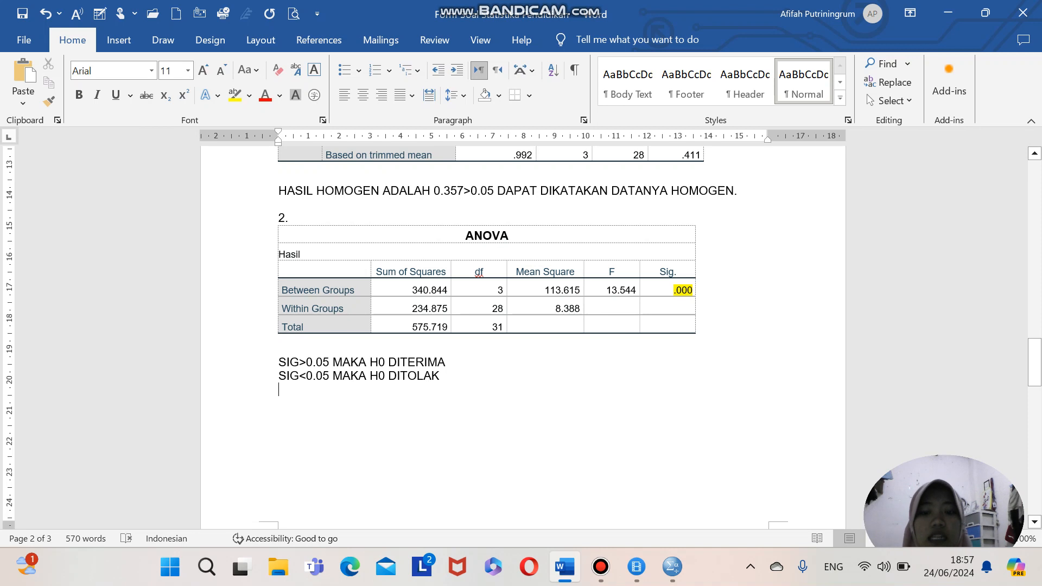
pyautogui.press('Return')
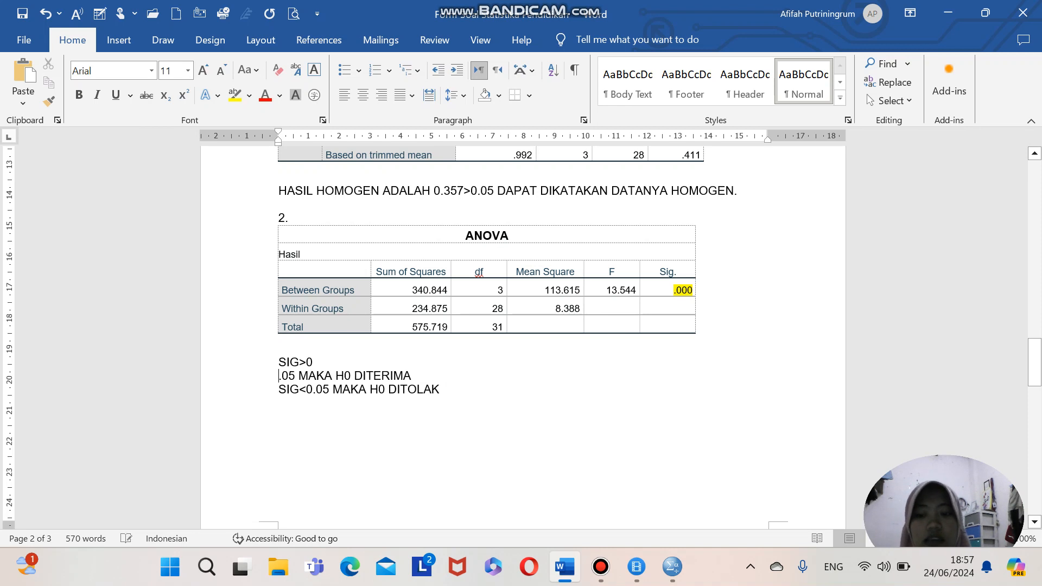
pyautogui.press('BackSpace')
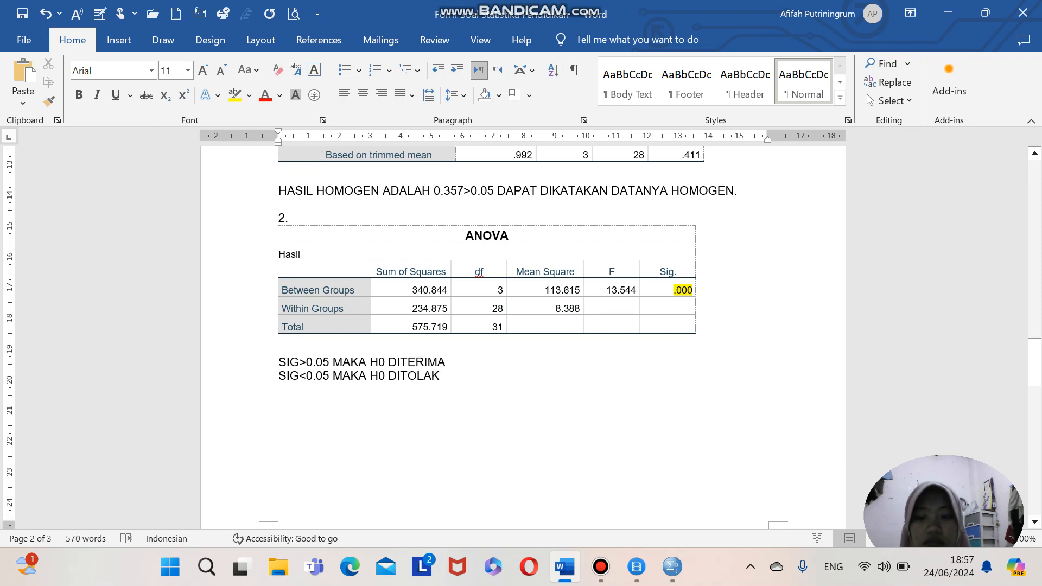
pyautogui.write('\\')
pyautogui.press('BackSpace')
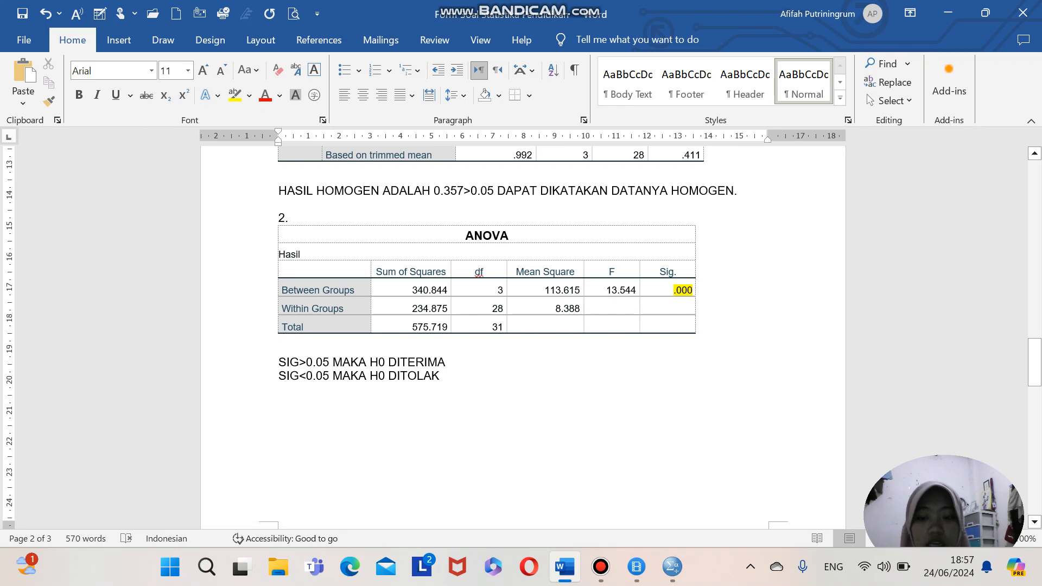
# - Add the conclusion 'SIGNYA SEBESAR 0.000<0.05 MAKA DARI H0 SENDIRI DITOLAK… RATA-RATA NILAI YANG BERBEDA'
pyautogui.press('Return')
pyautogui.press('Return')
pyautogui.write('SIGM')
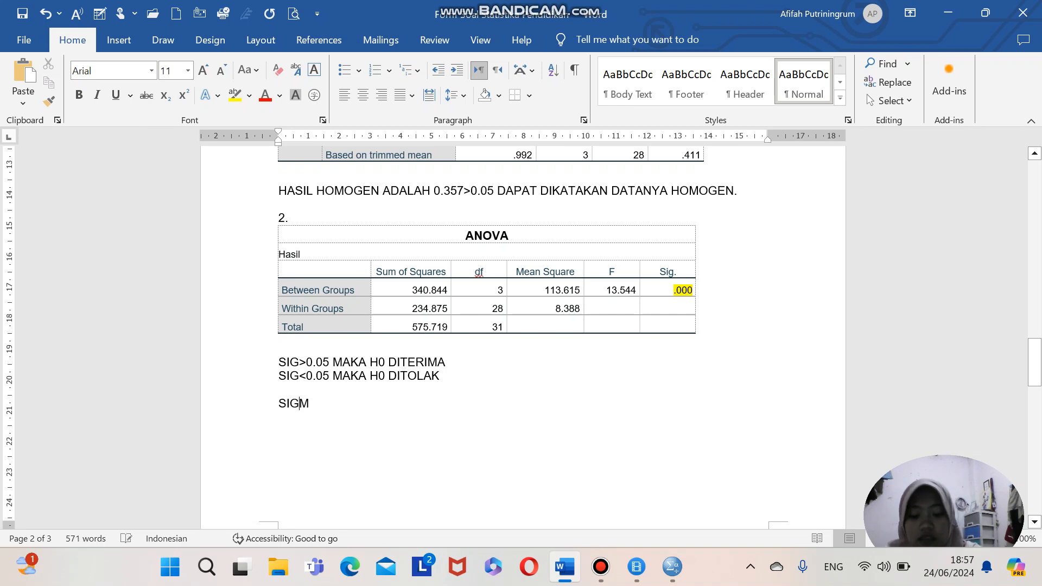
pyautogui.press('BackSpace')
pyautogui.write('NYA')
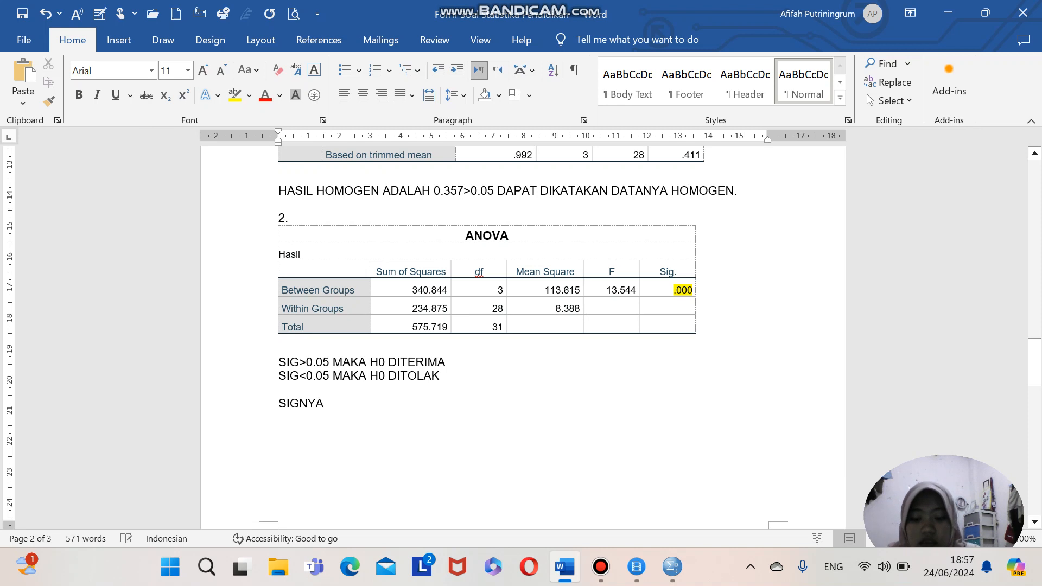
pyautogui.write(' SEBESAR ')
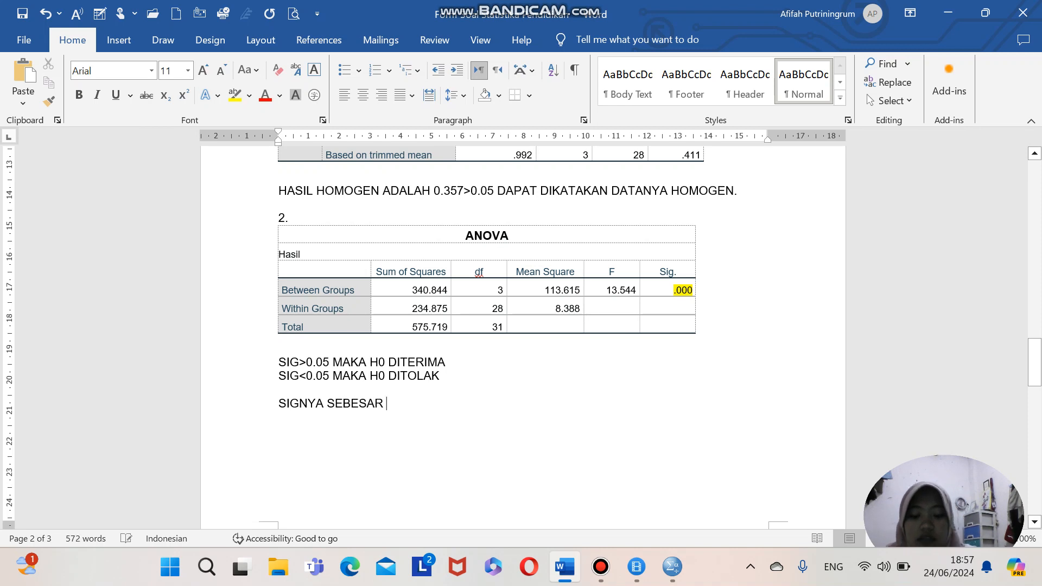
pyautogui.write('0.000')
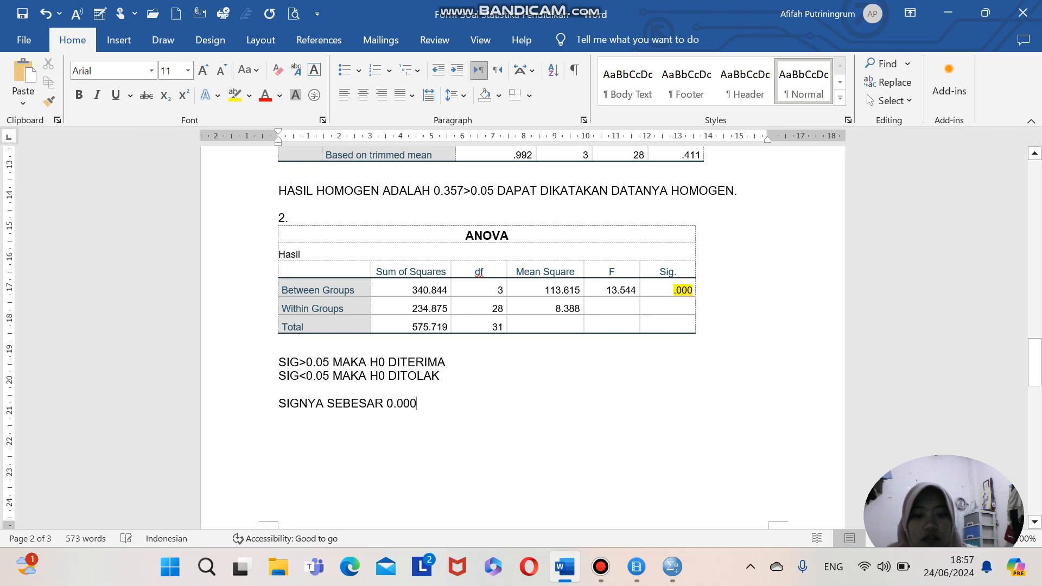
pyautogui.write('<0.0')
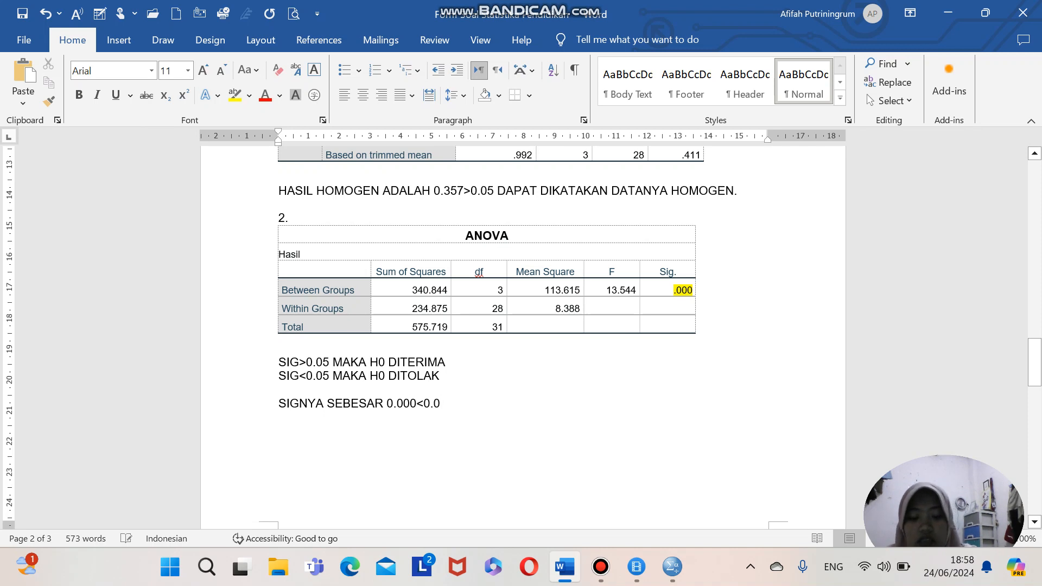
pyautogui.write('5 MAK')
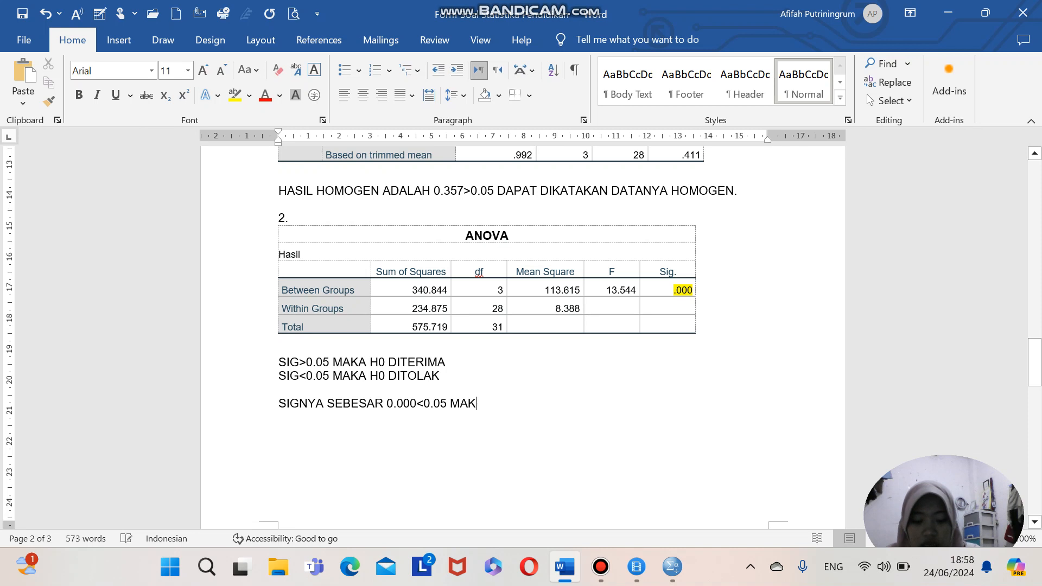
pyautogui.write('A DARI H')
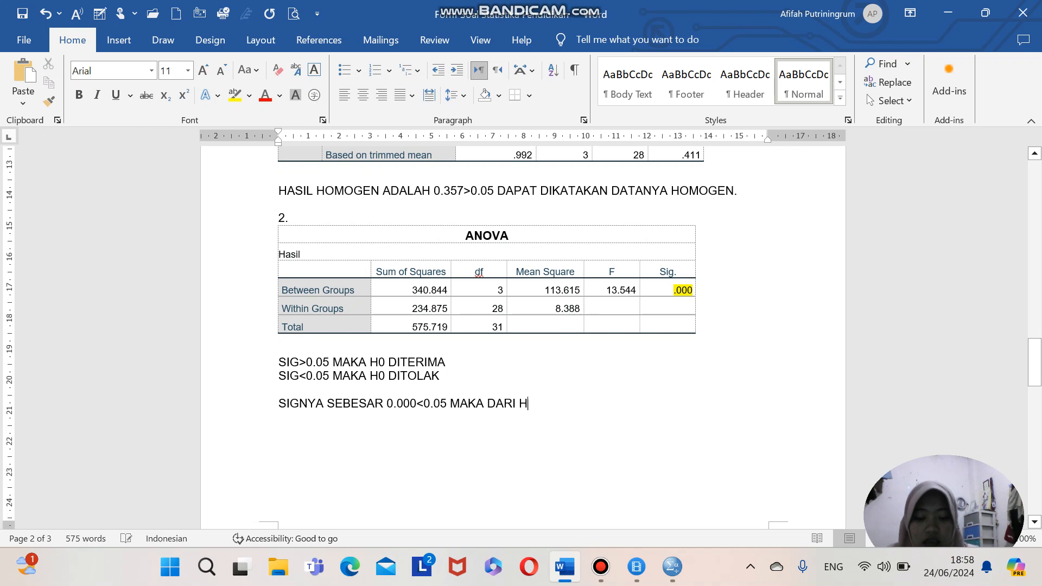
pyautogui.write('0 SENDIRI')
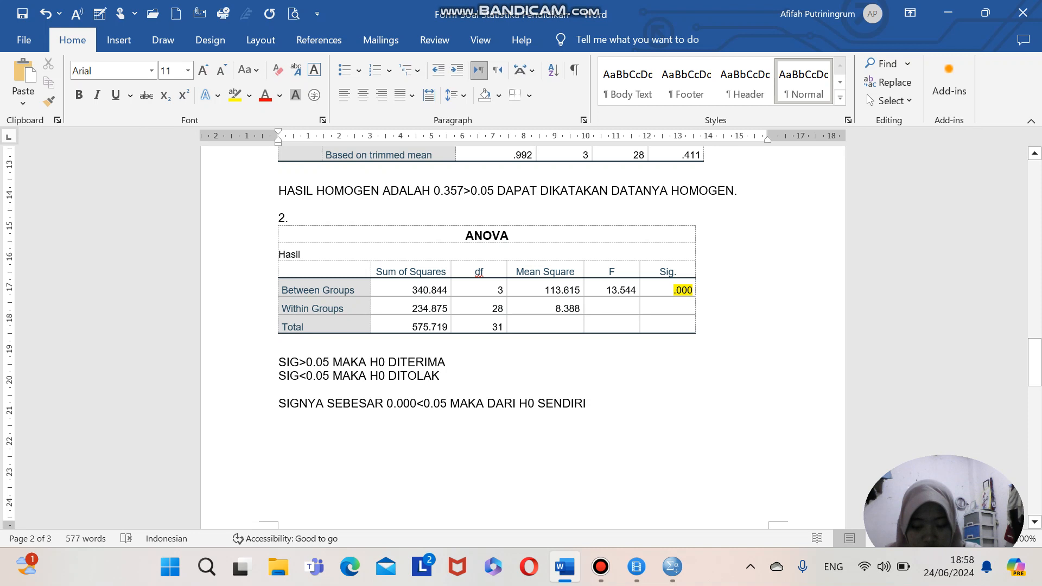
pyautogui.write(' DITOL')
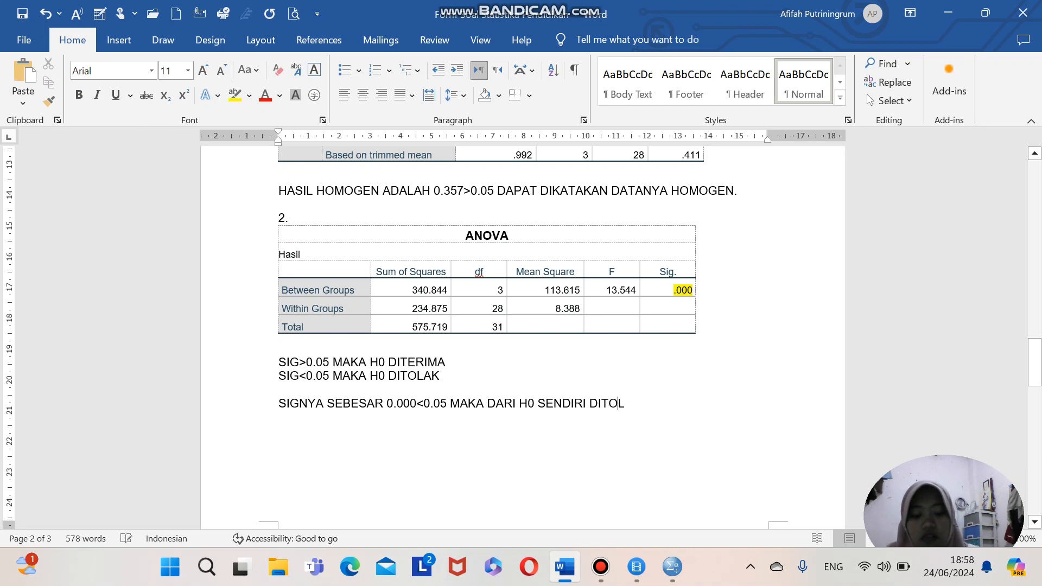
pyautogui.write('AK JADI')
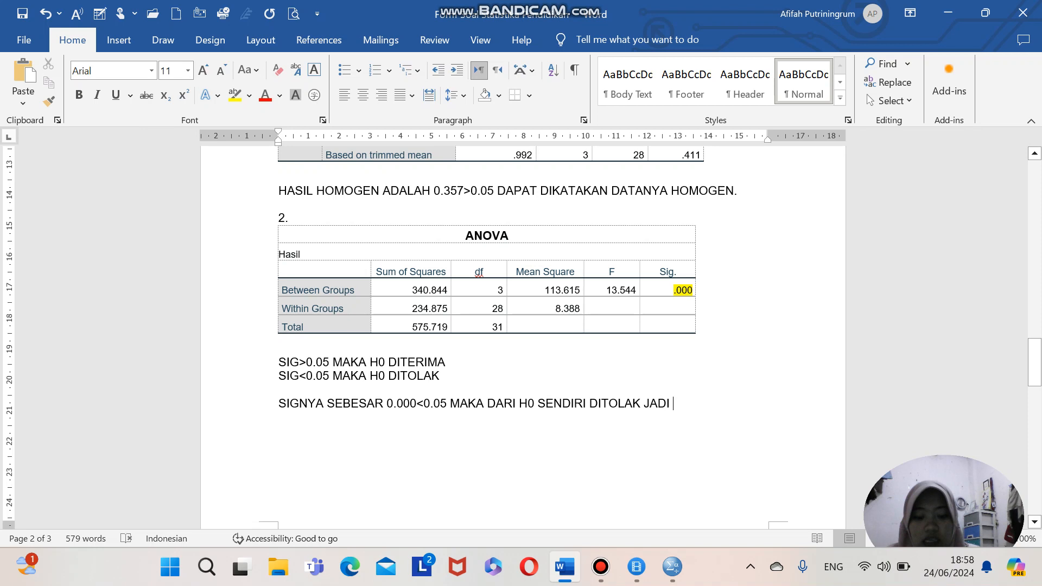
pyautogui.write(' KEEMPAT')
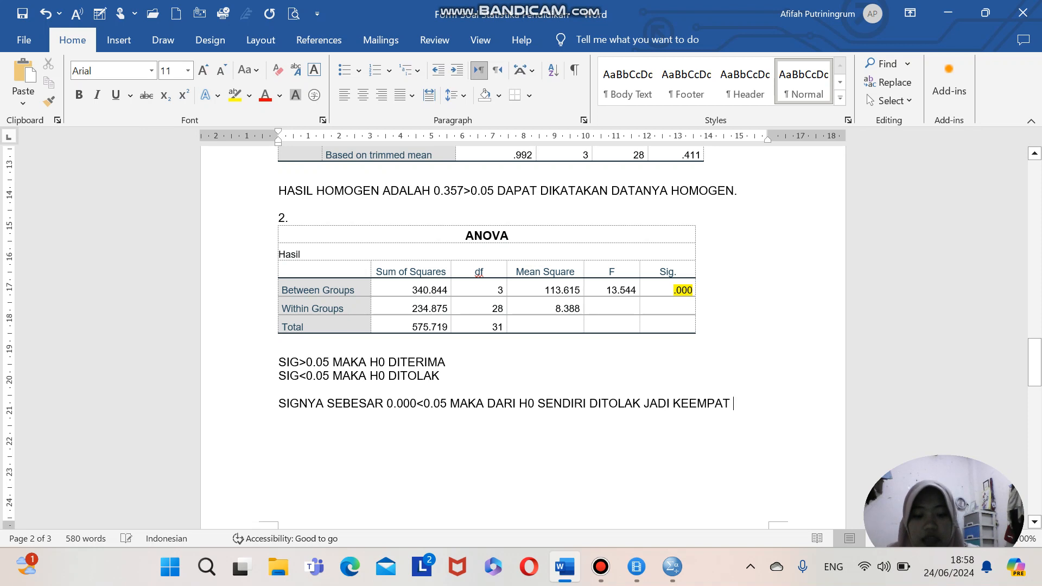
pyautogui.write(' KELOMPOK')
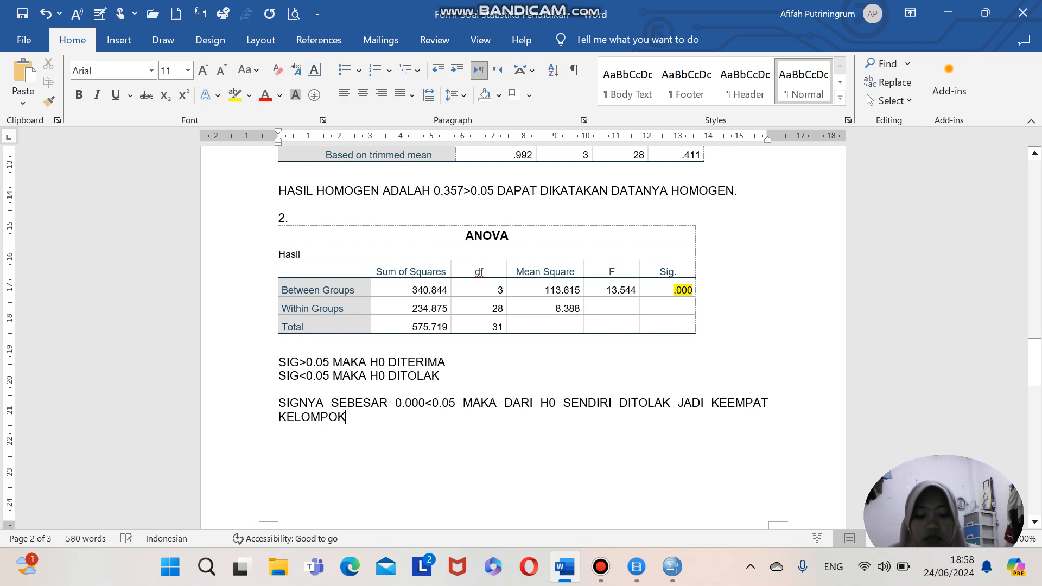
pyautogui.write(' TERSEBUT')
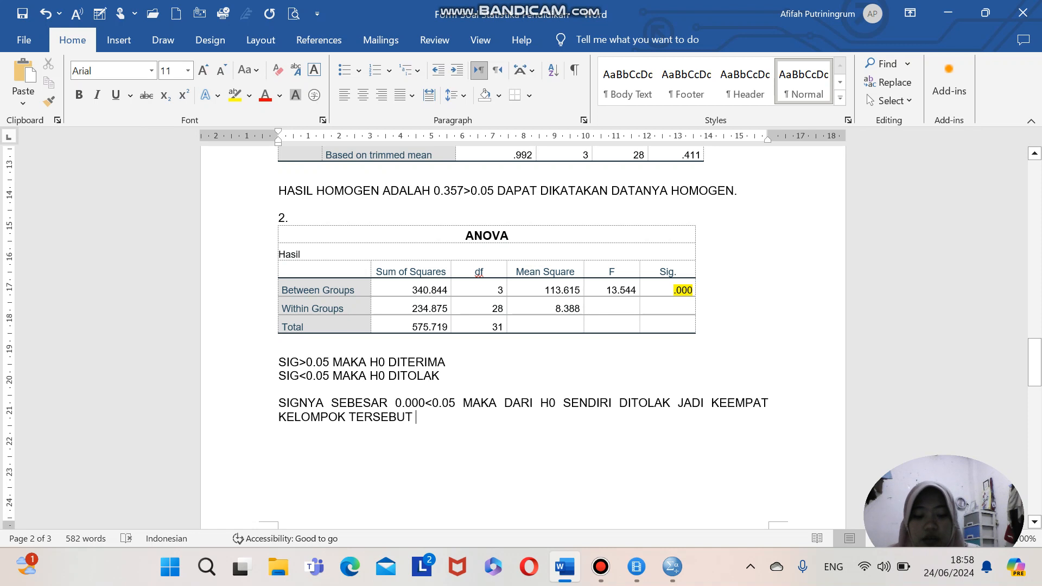
pyautogui.write(' MEMILIKI')
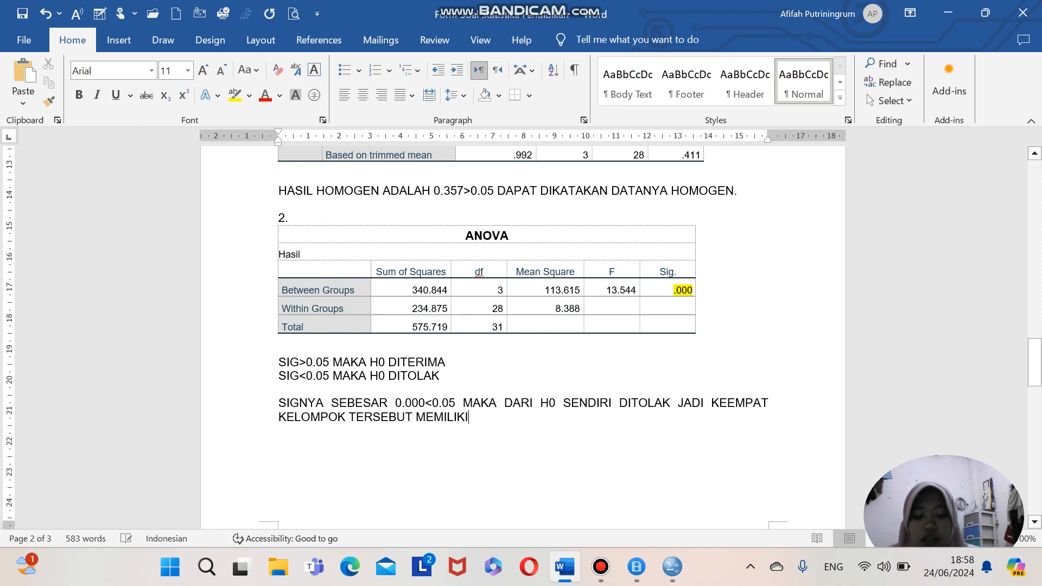
pyautogui.write(' RATA')
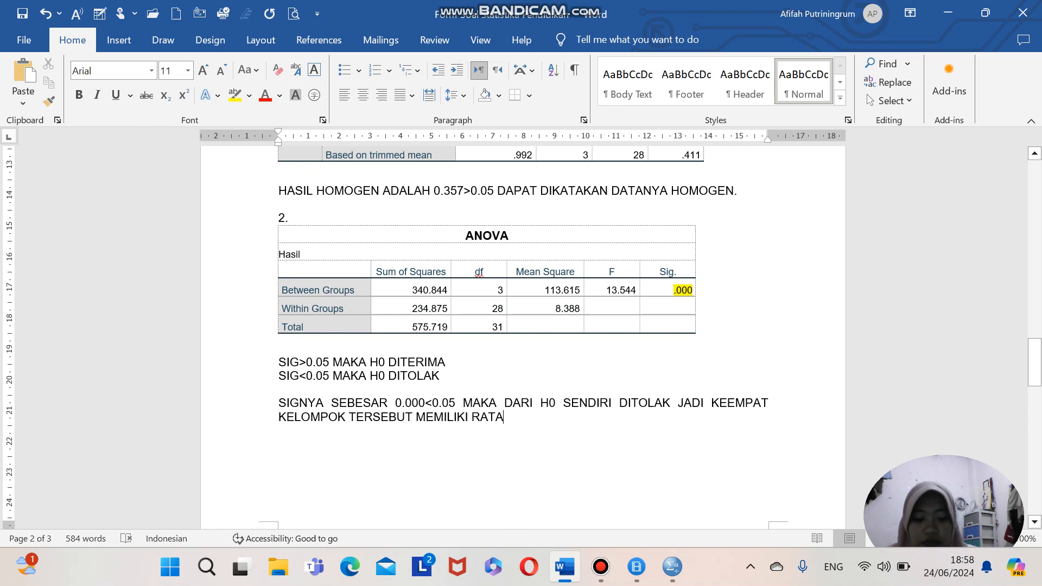
pyautogui.write('-RATA')
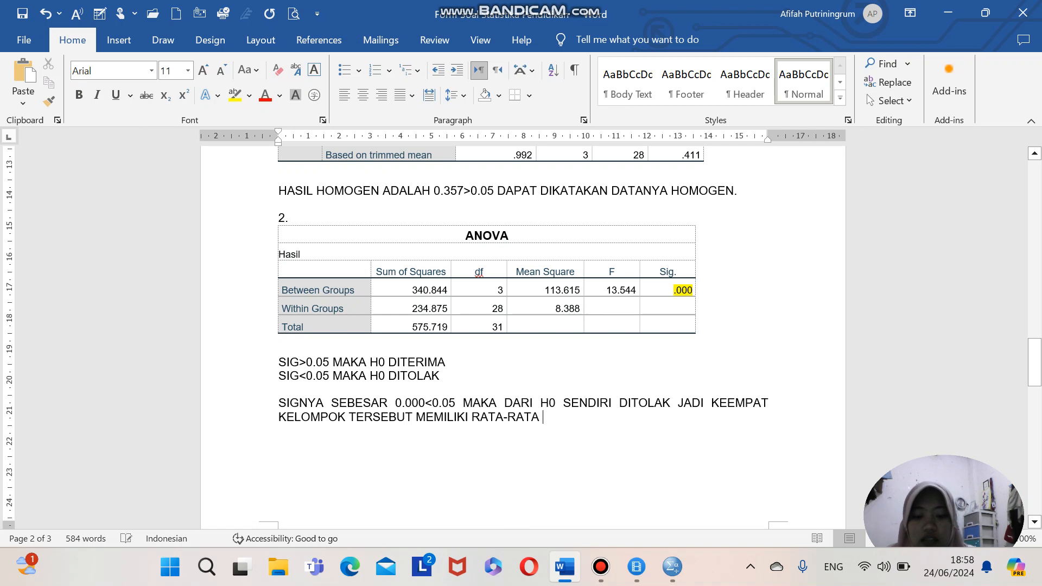
pyautogui.write('YA')
pyautogui.press('BackSpace')
pyautogui.press('BackSpace')
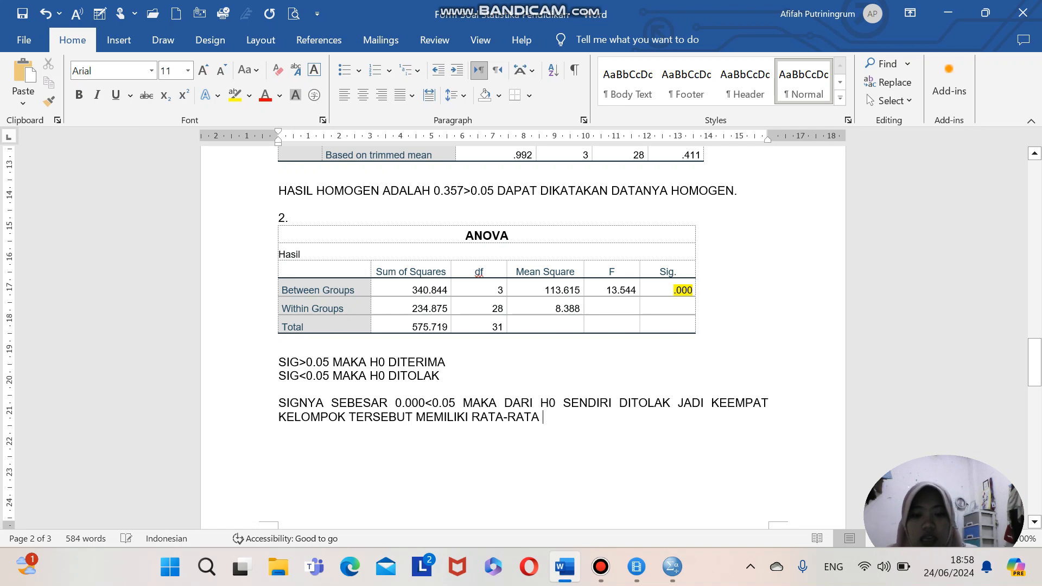
pyautogui.write('NILAI')
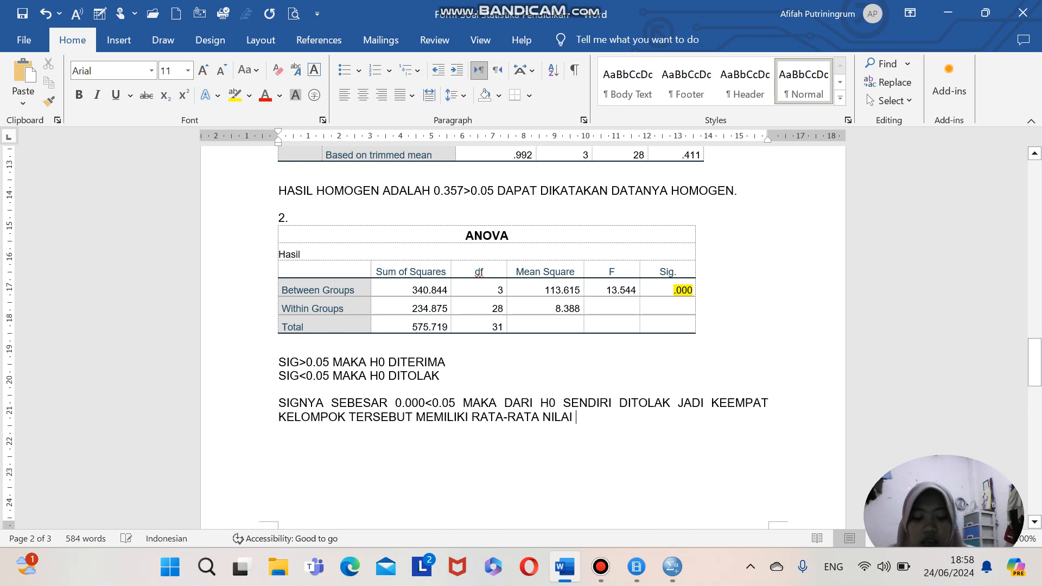
pyautogui.write(' YANG SA')
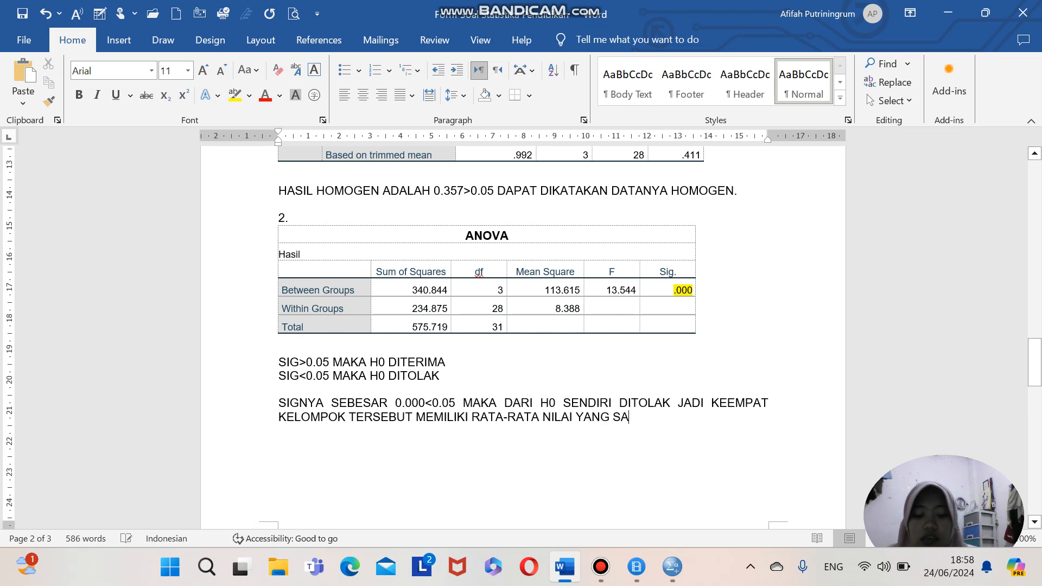
pyautogui.press('BackSpace')
pyautogui.press('BackSpace')
pyautogui.write('BERBEDA')
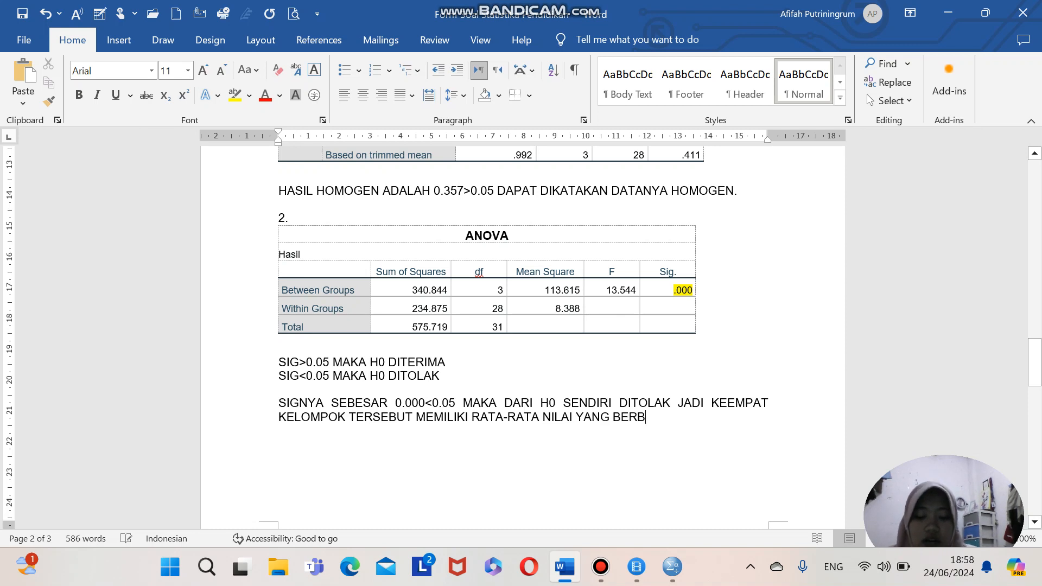
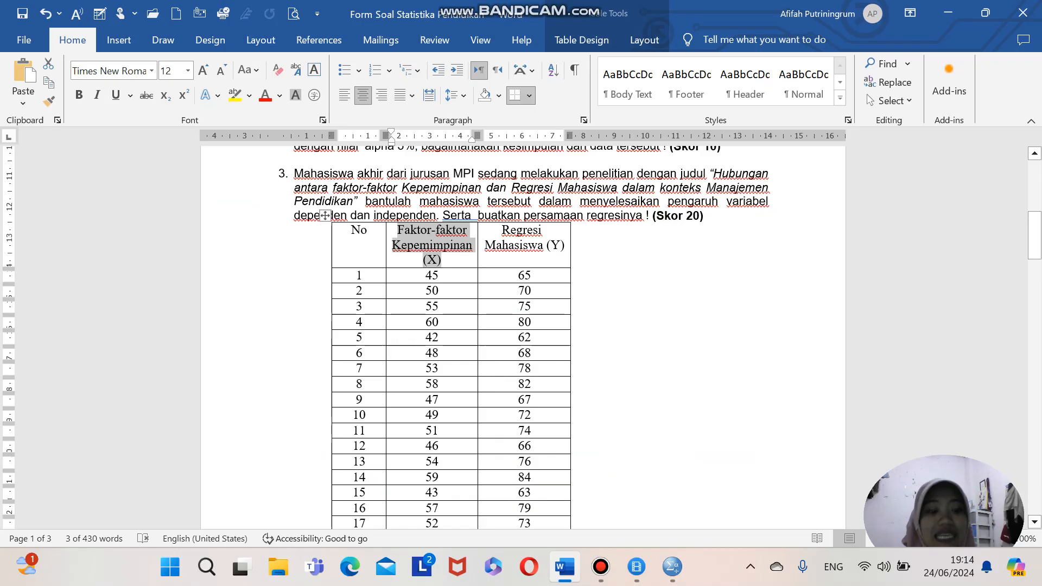
# - Deselect the table text in the Word document
pyautogui.click(574, 230)
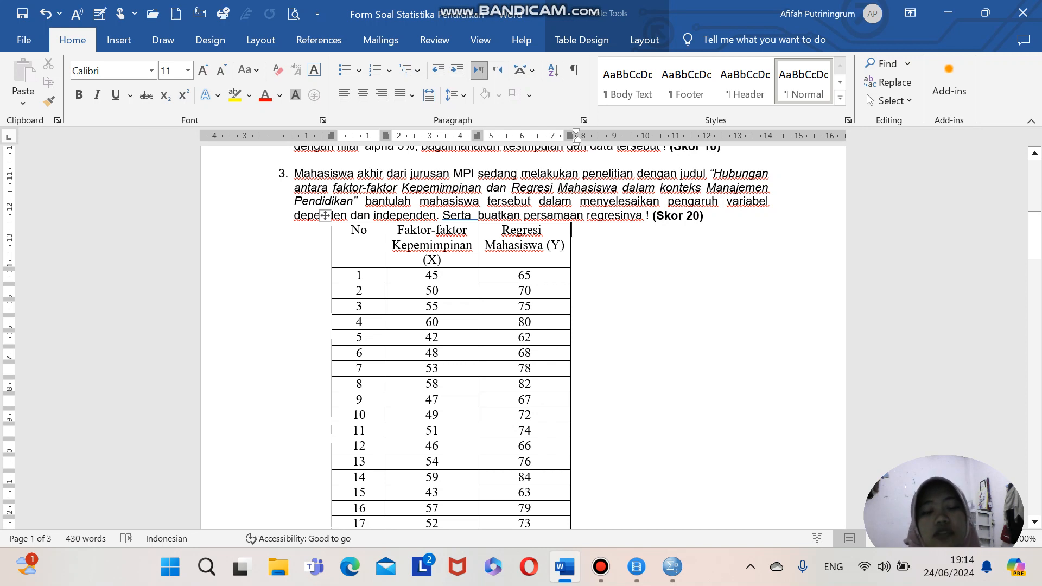
pyautogui.hotkey('shift', 'Left')
pyautogui.hotkey('shift', 'Left')
pyautogui.moveTo(574, 245); pyautogui.dragTo(575, 337)
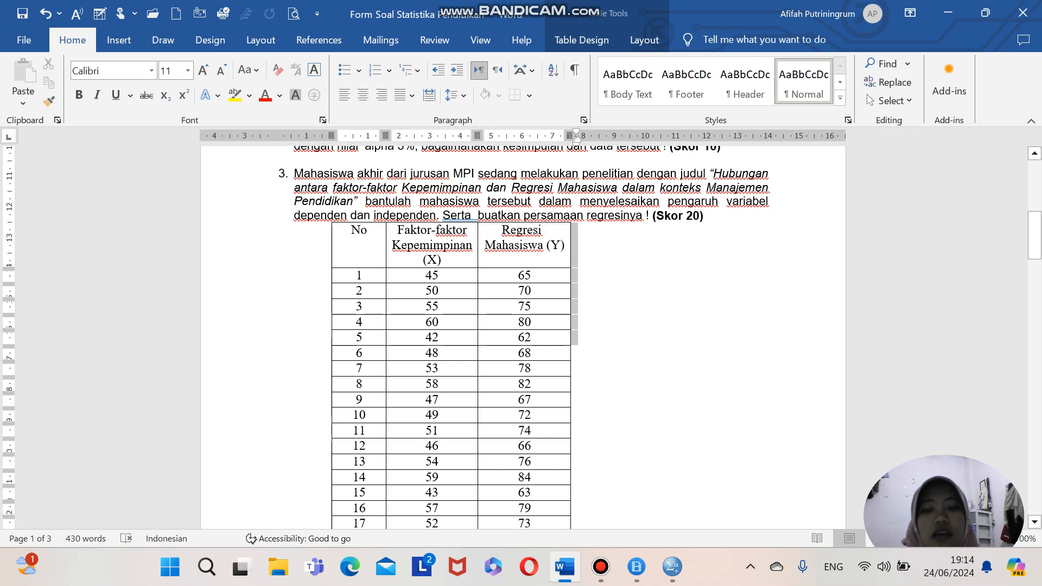
pyautogui.click(574, 338)
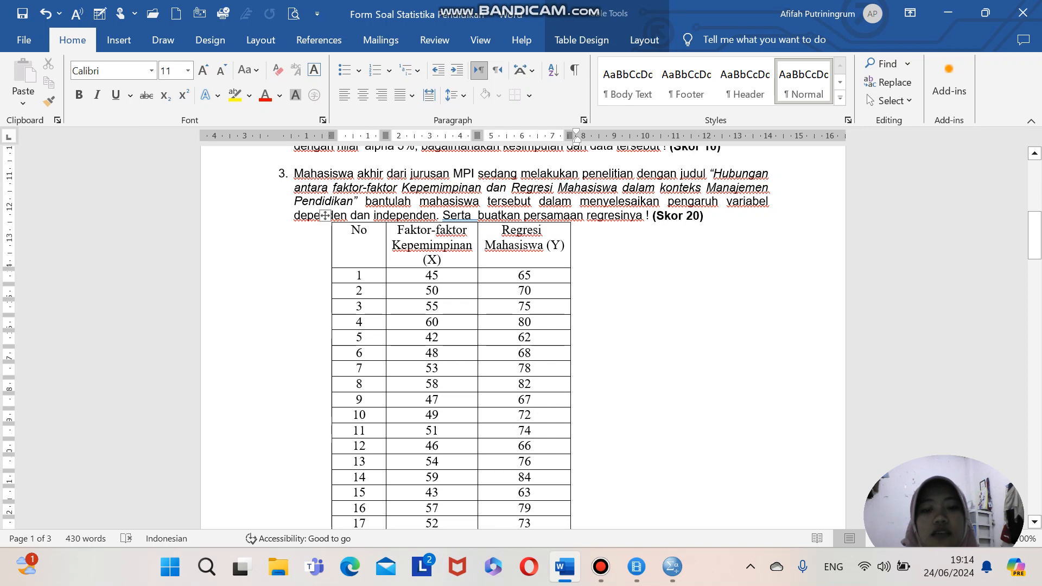
# - In Untitled3, try naming the first variable FAKTOR-FAKTORKEPEMIMPINANX and dismiss the illegal-character warning
pyautogui.moveTo(673, 567)
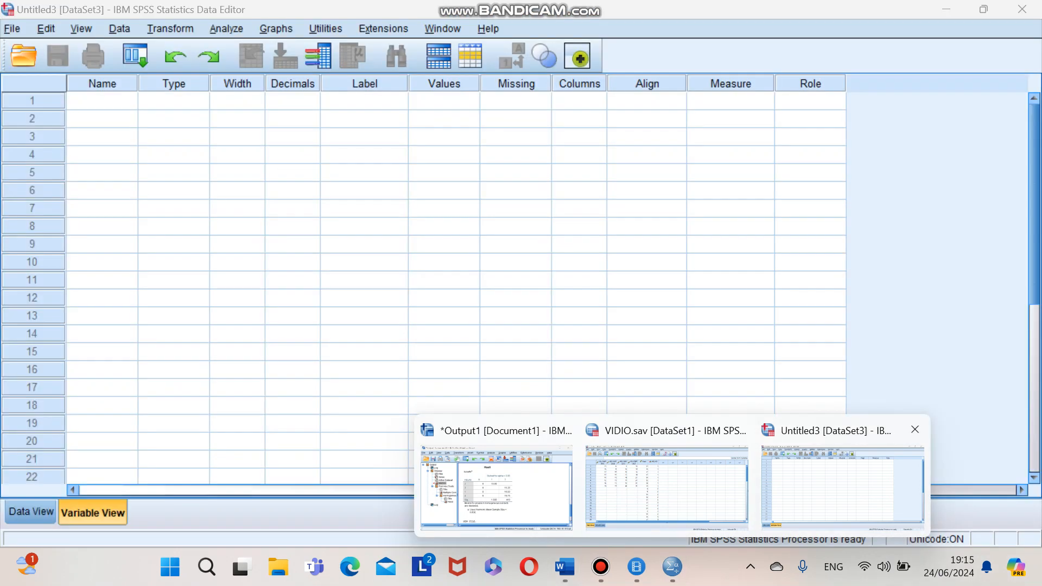
pyautogui.click(842, 489)
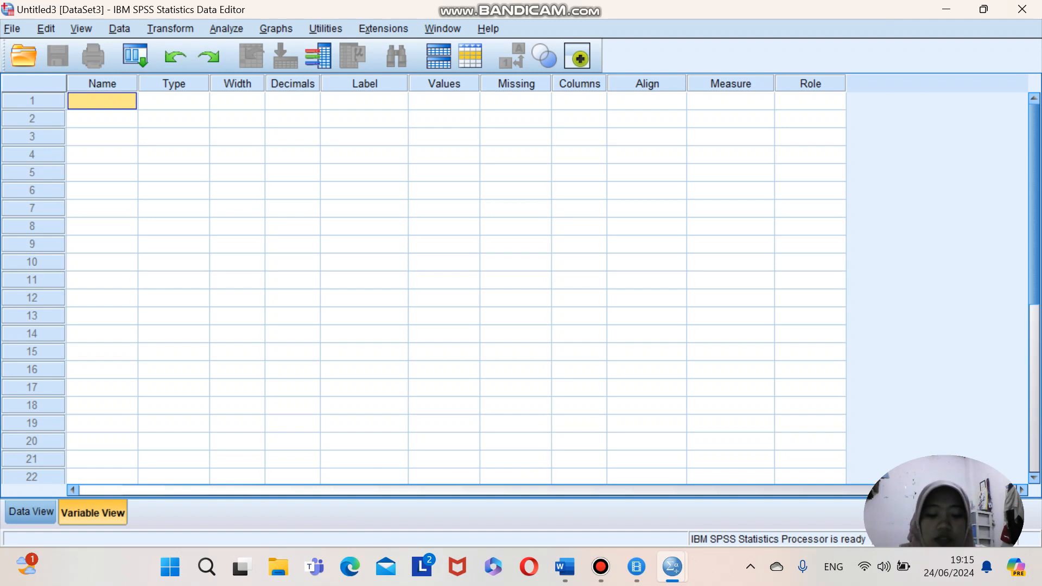
pyautogui.write('F')
pyautogui.press('BackSpace')
pyautogui.write('FA')
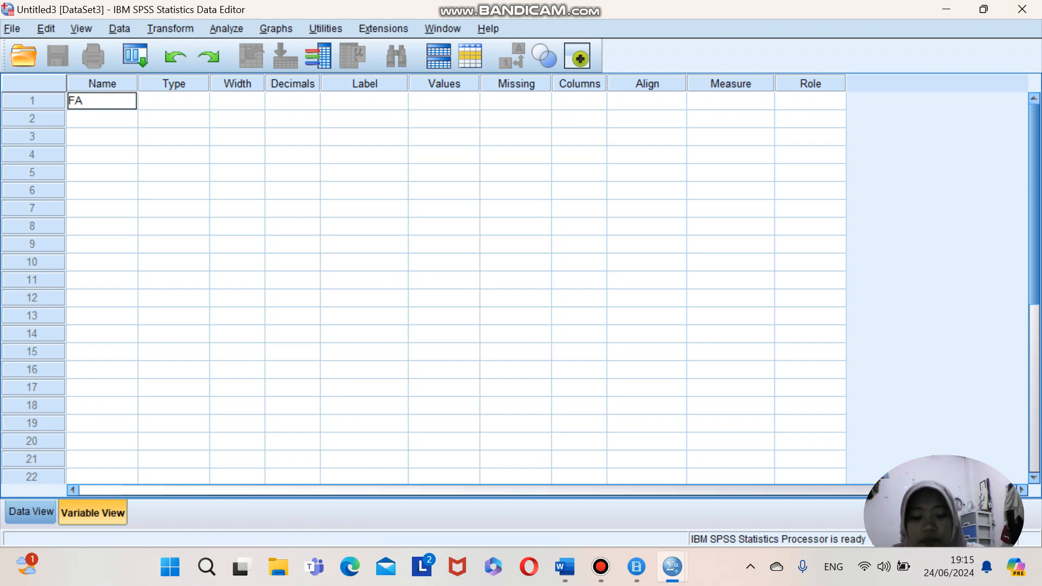
pyautogui.write('KTOR-')
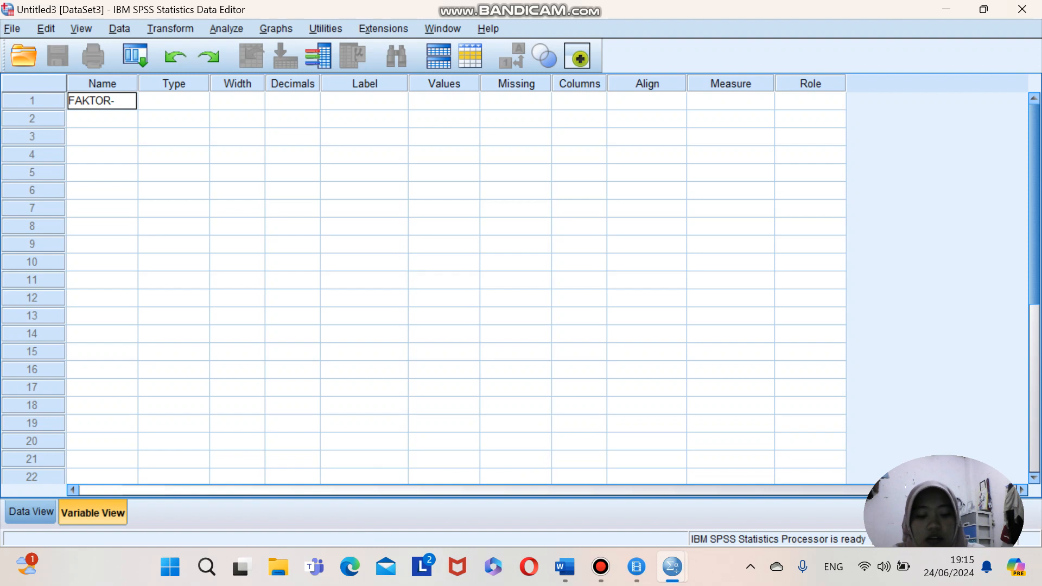
pyautogui.write('FAKTOR')
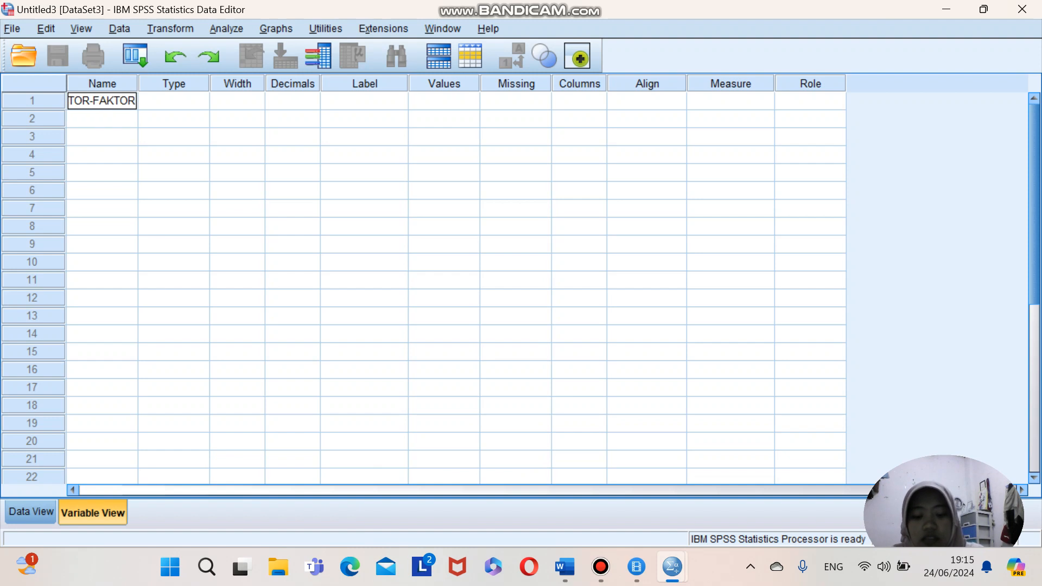
pyautogui.write('KE')
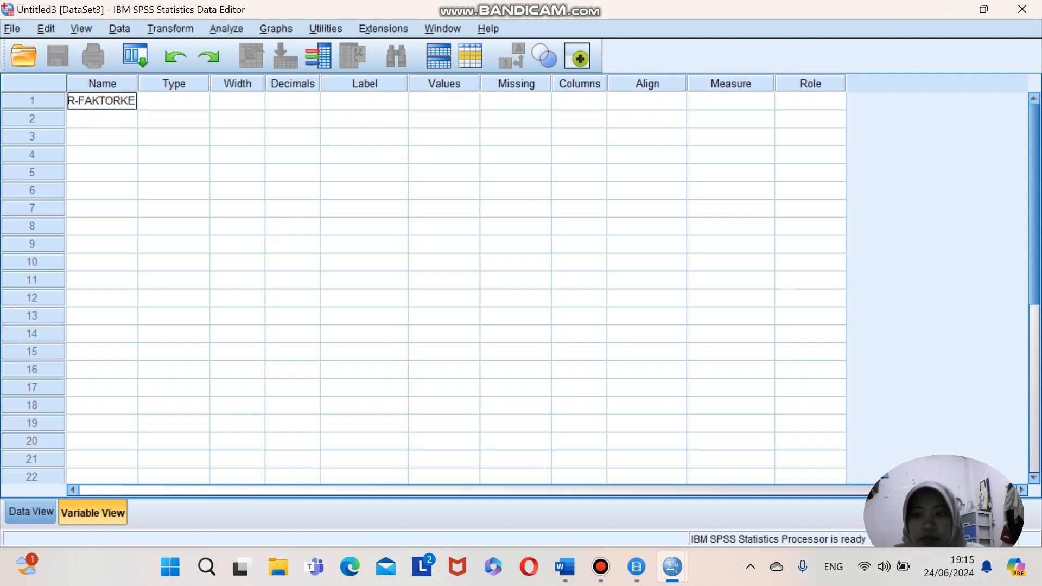
pyautogui.write('PEMIM')
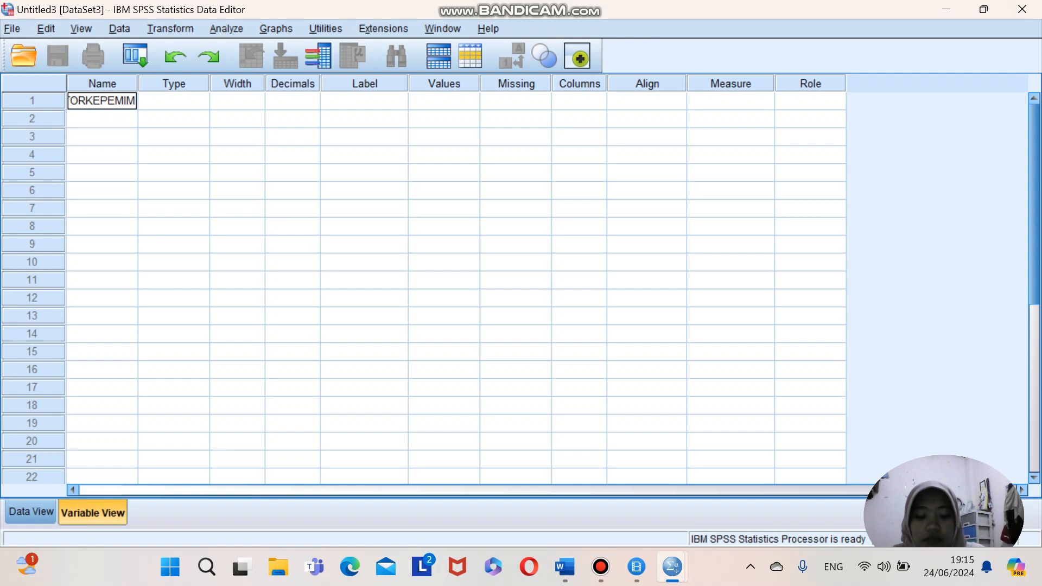
pyautogui.write('PINAN')
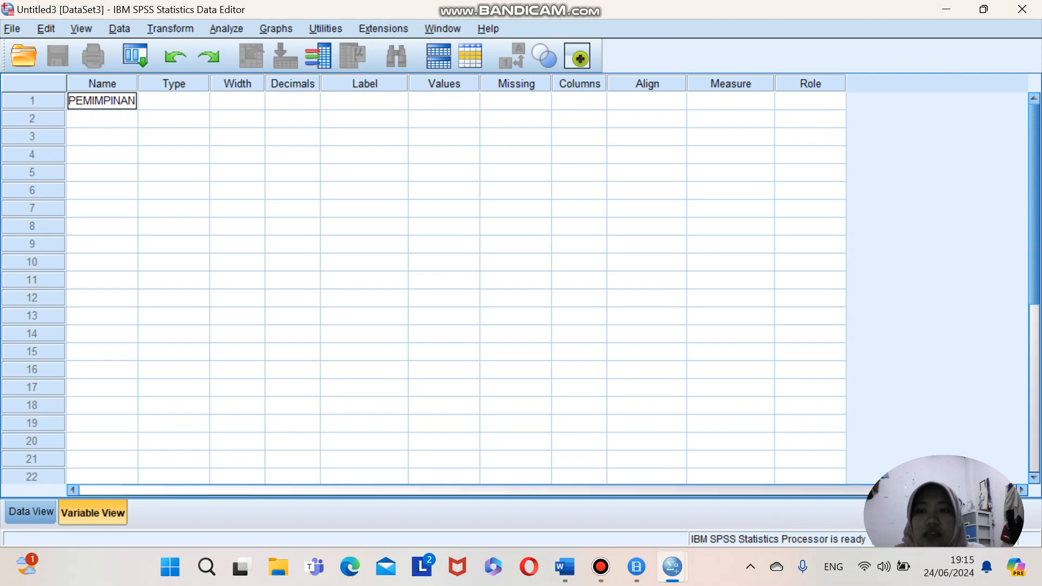
pyautogui.write('X')
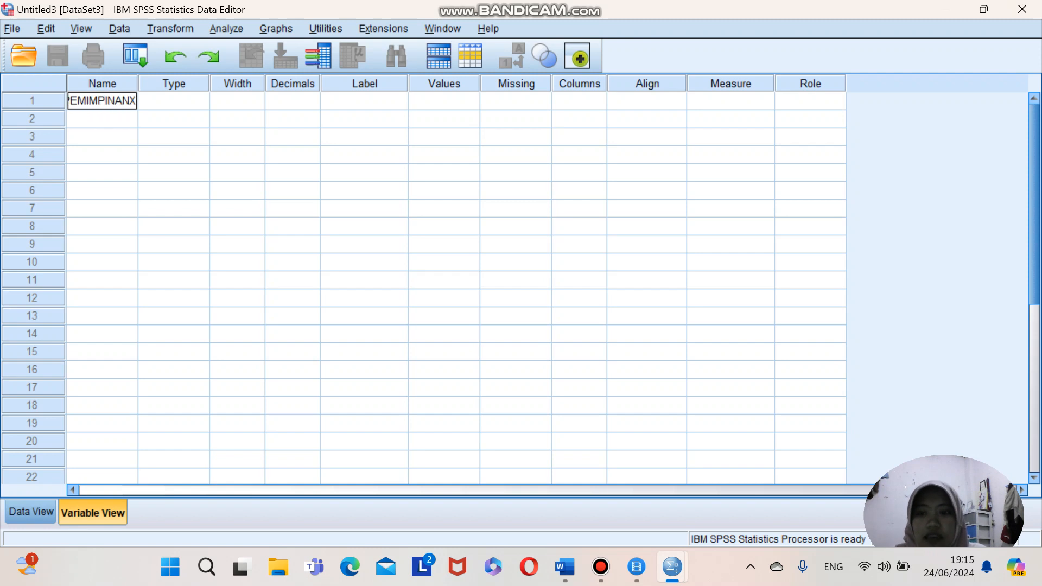
pyautogui.press('Return')
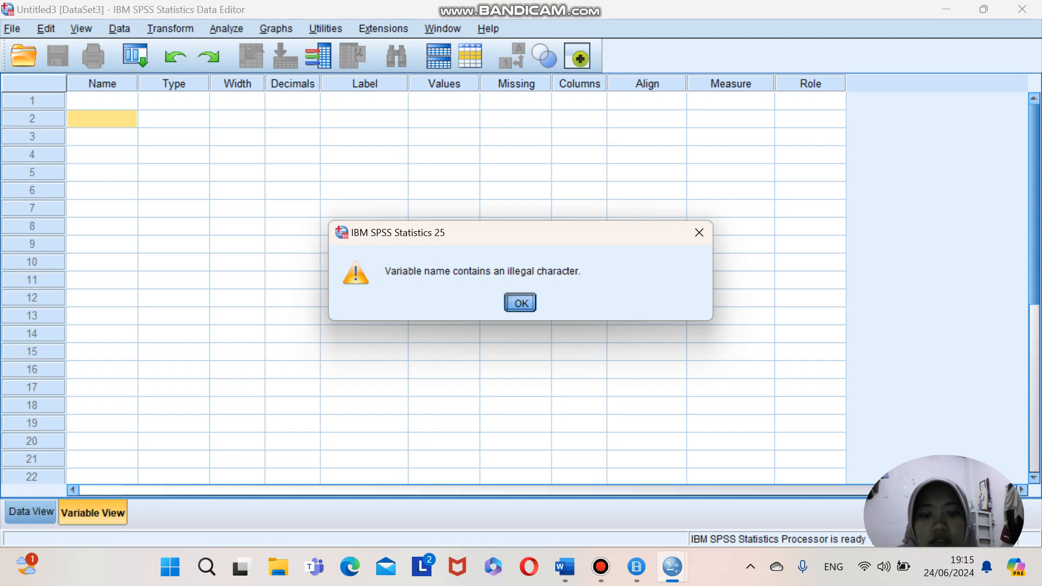
pyautogui.press('Return')
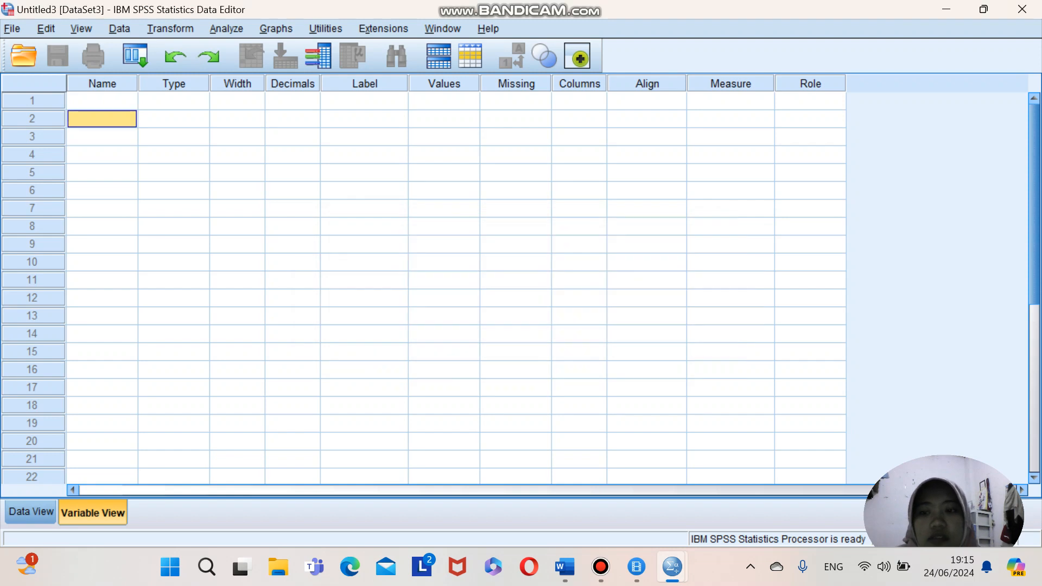
# - Name the two variables FAKTORKEPEMIMPINANX and REGRESIMAHASISWAY
pyautogui.press('Up')
pyautogui.write('FA')
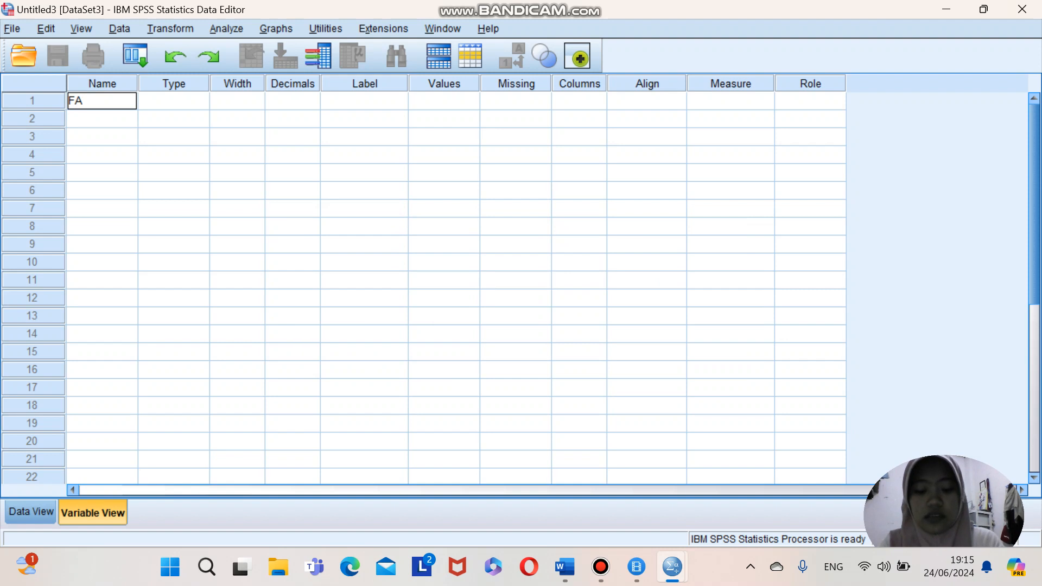
pyautogui.write('KTOR')
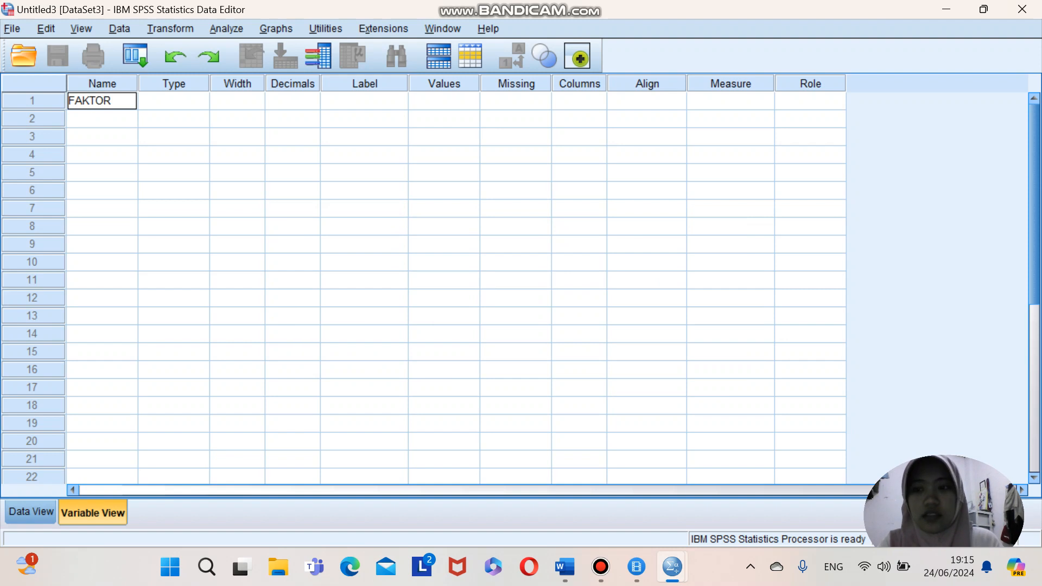
pyautogui.write('KEP')
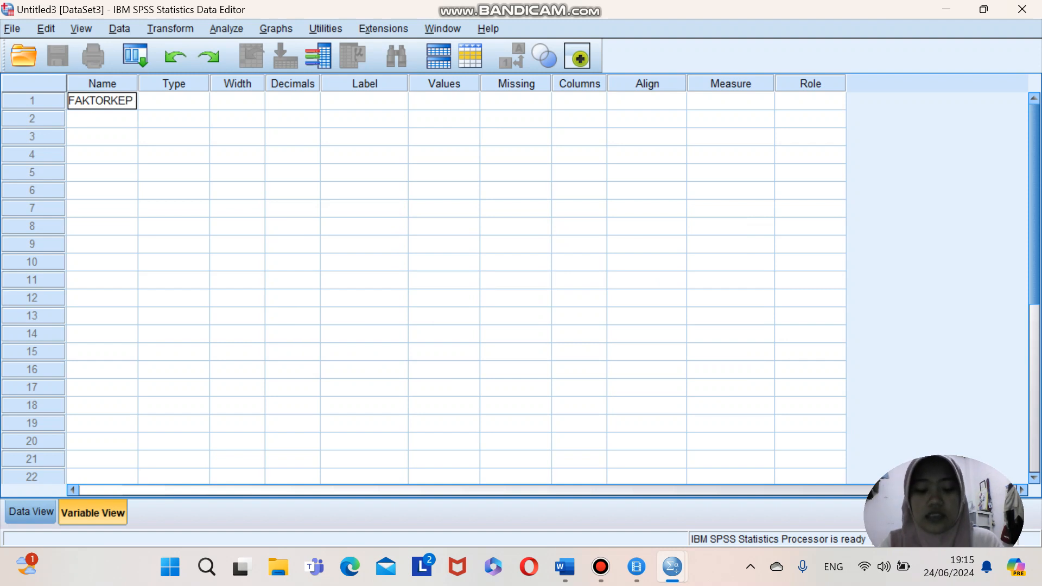
pyautogui.write('EMIMP')
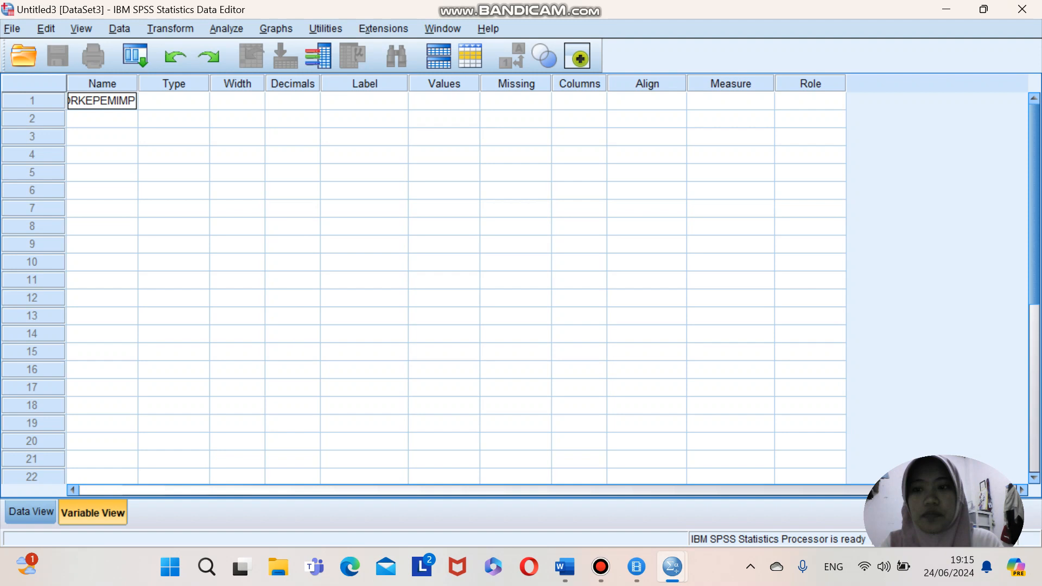
pyautogui.write('INAN')
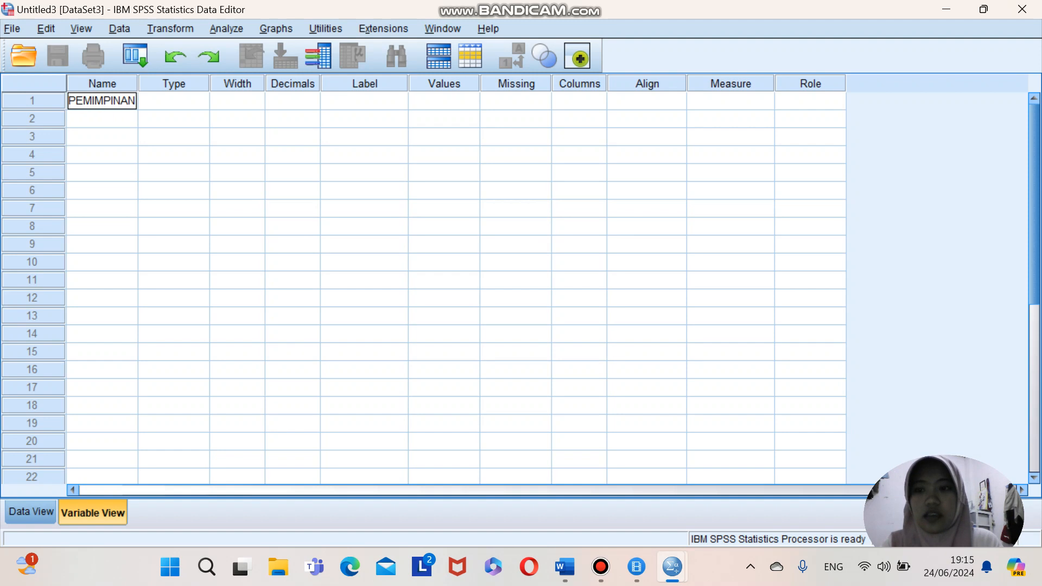
pyautogui.write('X')
pyautogui.press('Return')
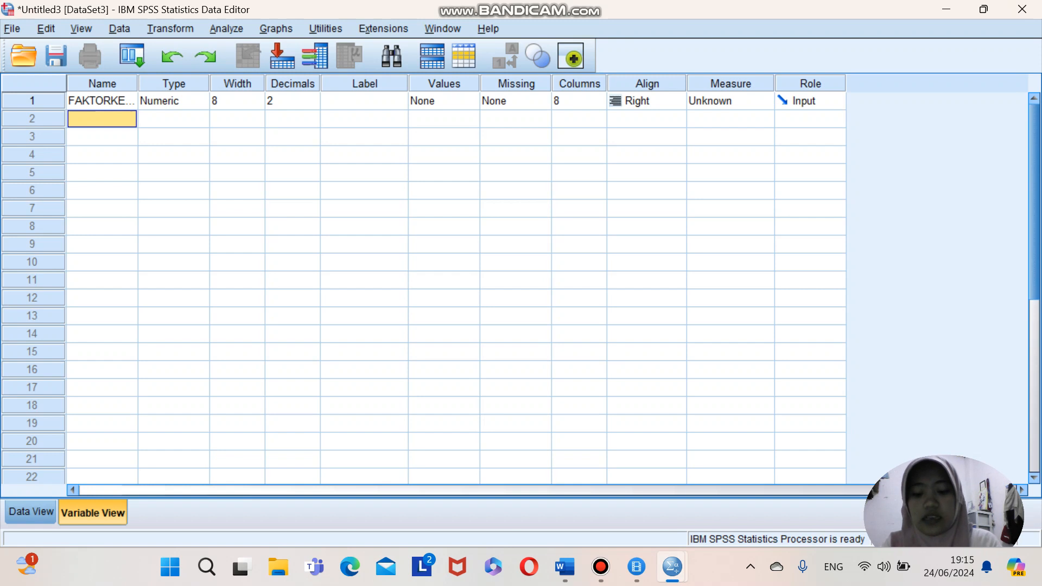
pyautogui.write('REG')
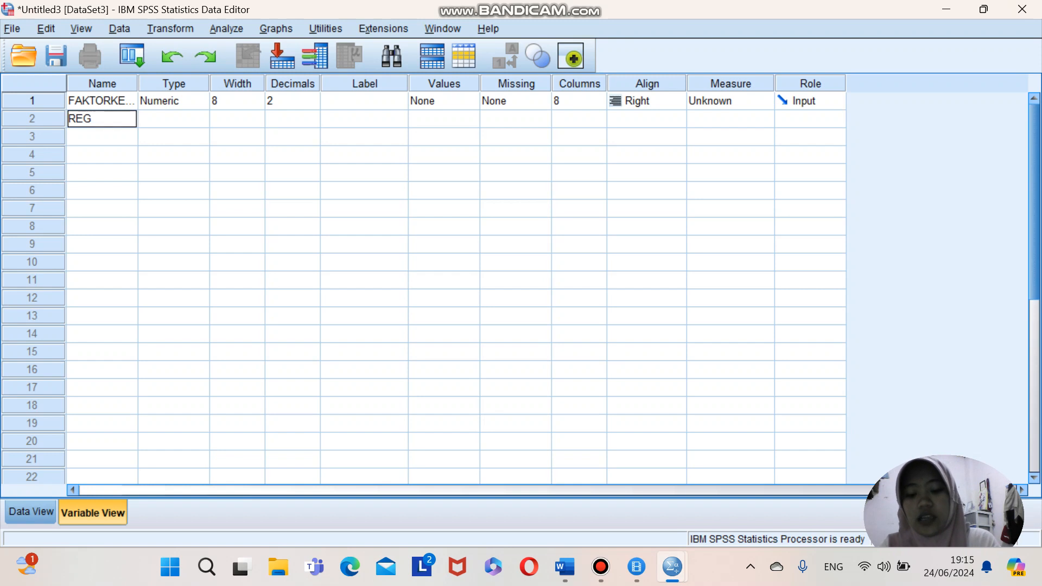
pyautogui.write('RESI')
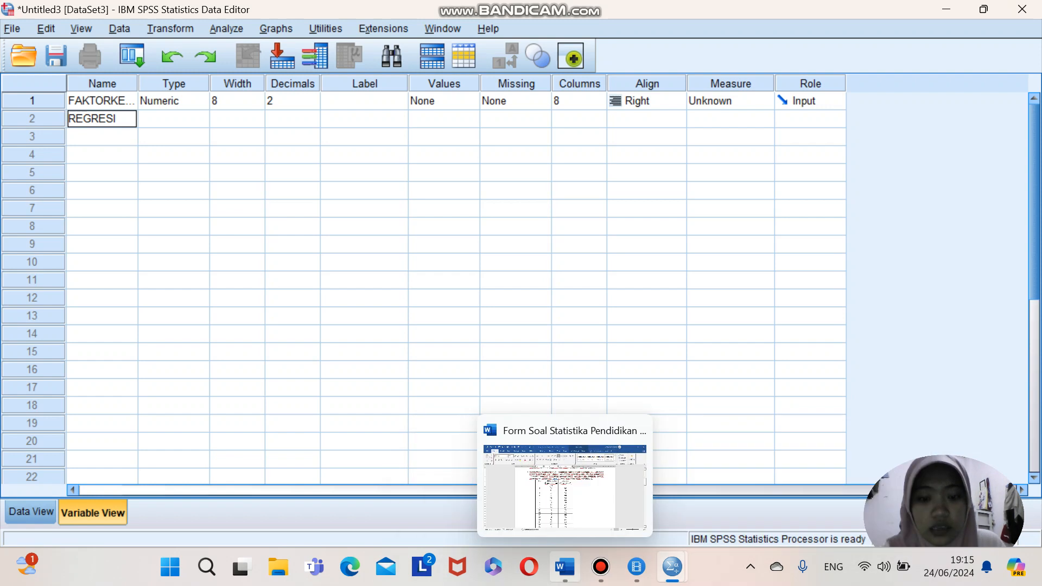
pyautogui.click(564, 567)
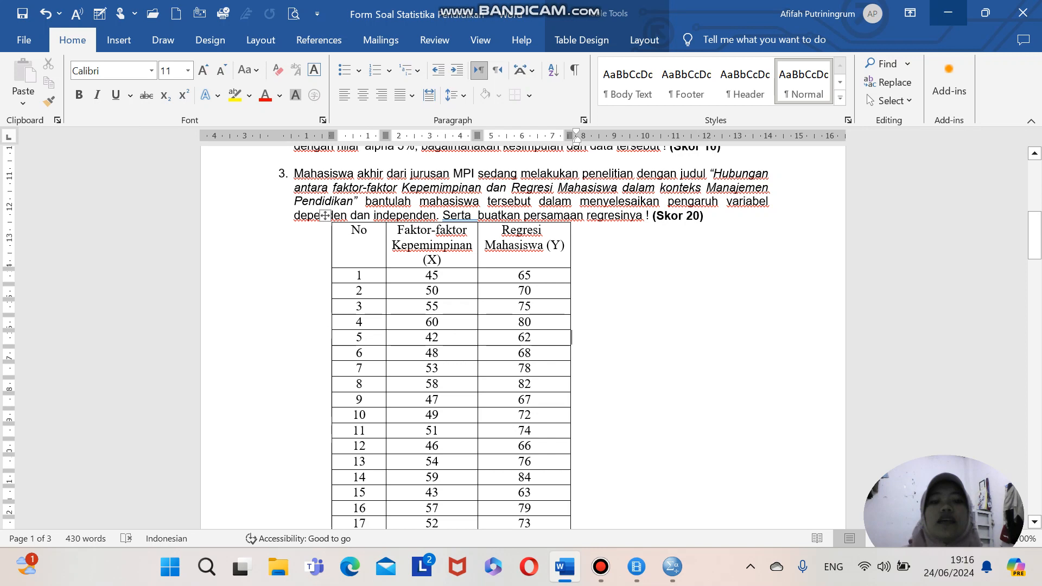
pyautogui.click(948, 12)
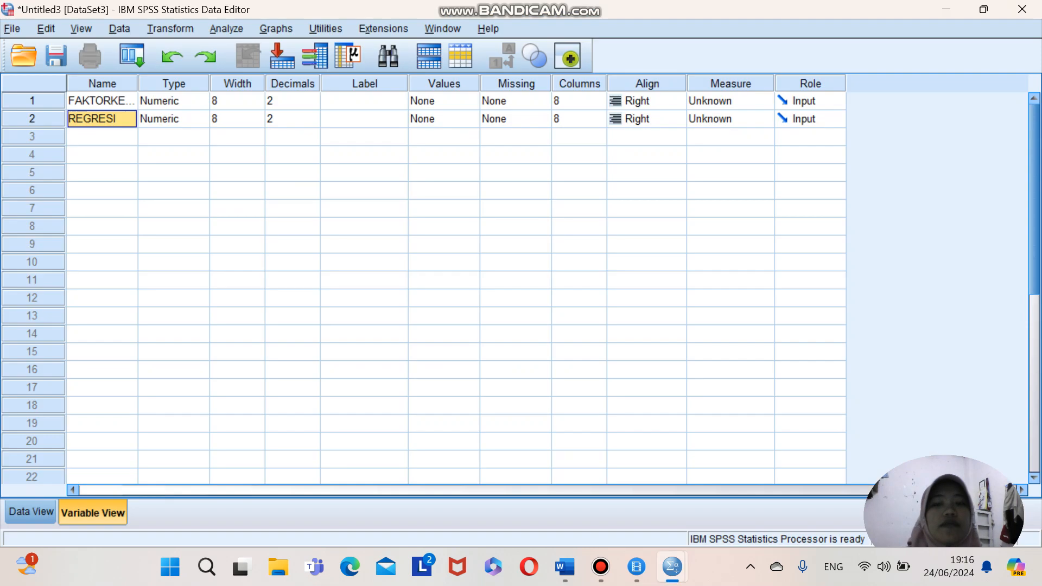
pyautogui.write('REGRESI')
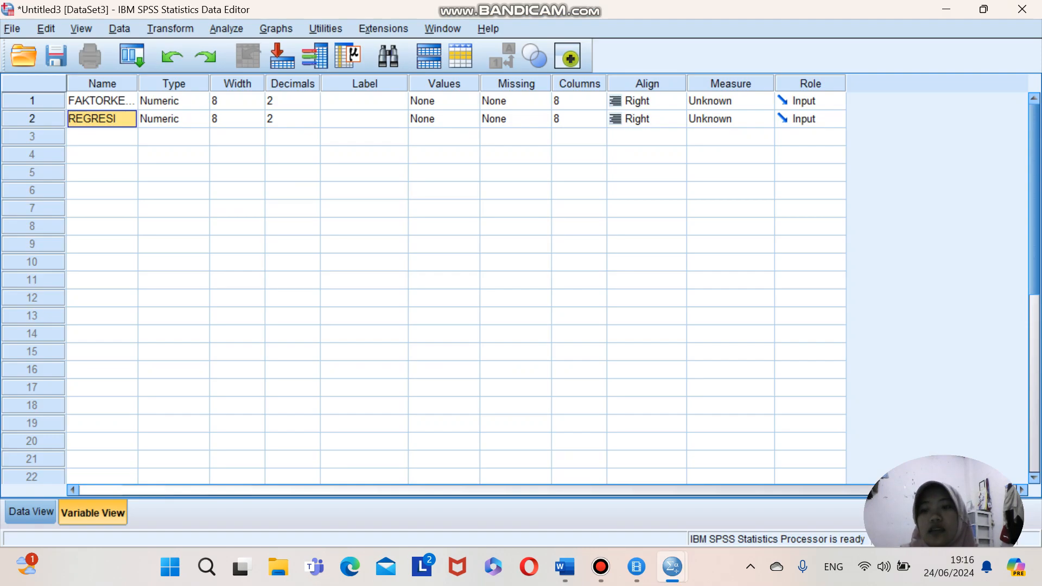
pyautogui.write('MAHA')
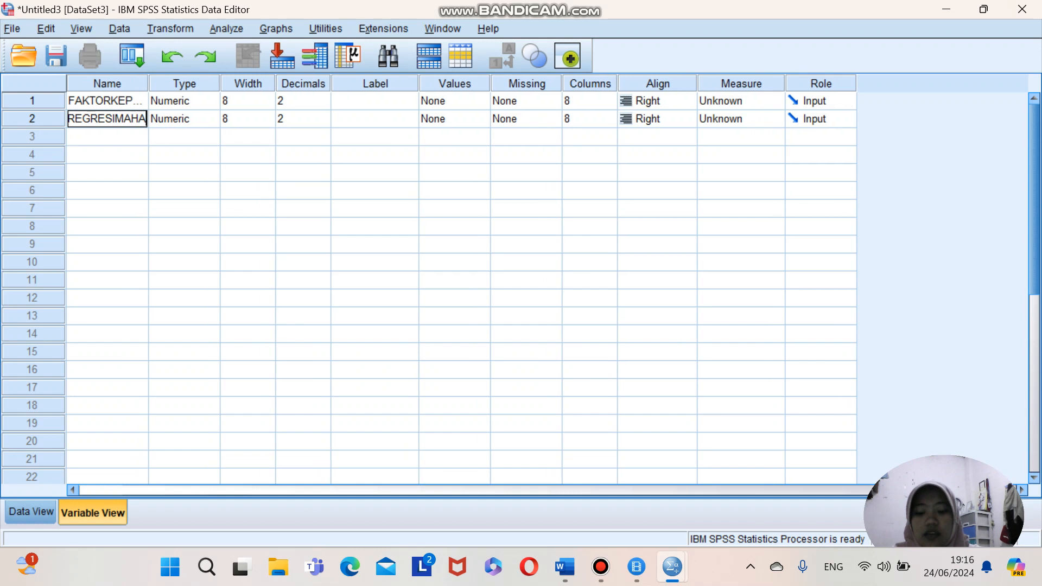
pyautogui.write('SISWA')
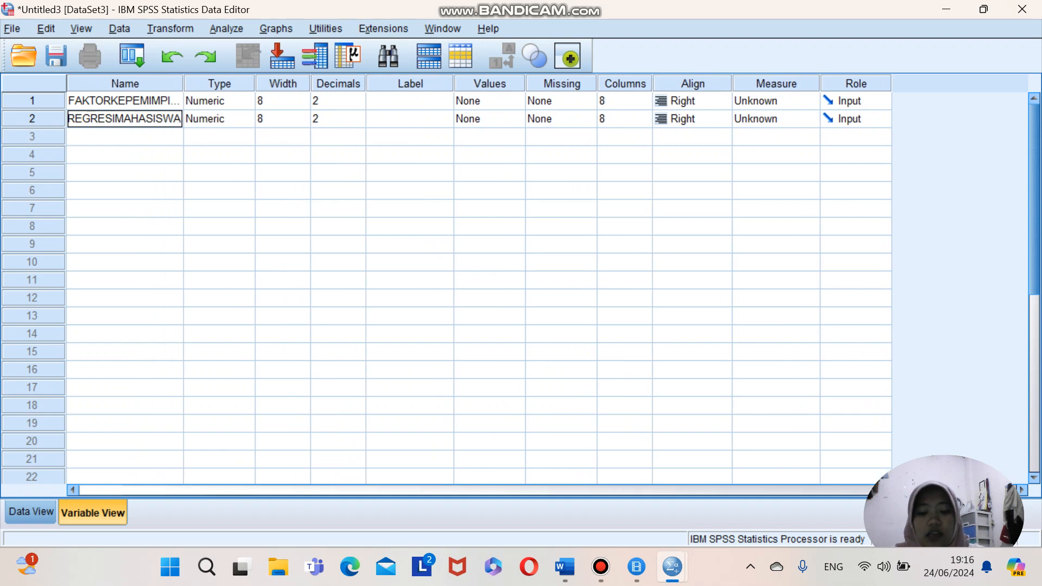
pyautogui.write('Y')
pyautogui.press('Return')
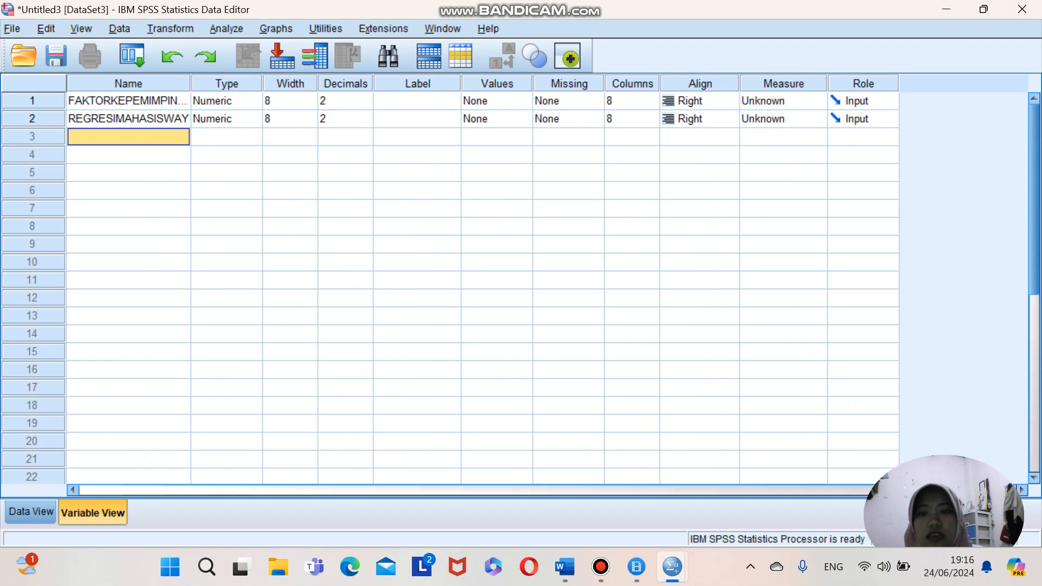
# - Give both variables 0 decimals and Scale measurement, then view the data grid
pyautogui.click(360, 101)
pyautogui.click(366, 105)
pyautogui.click(366, 105)
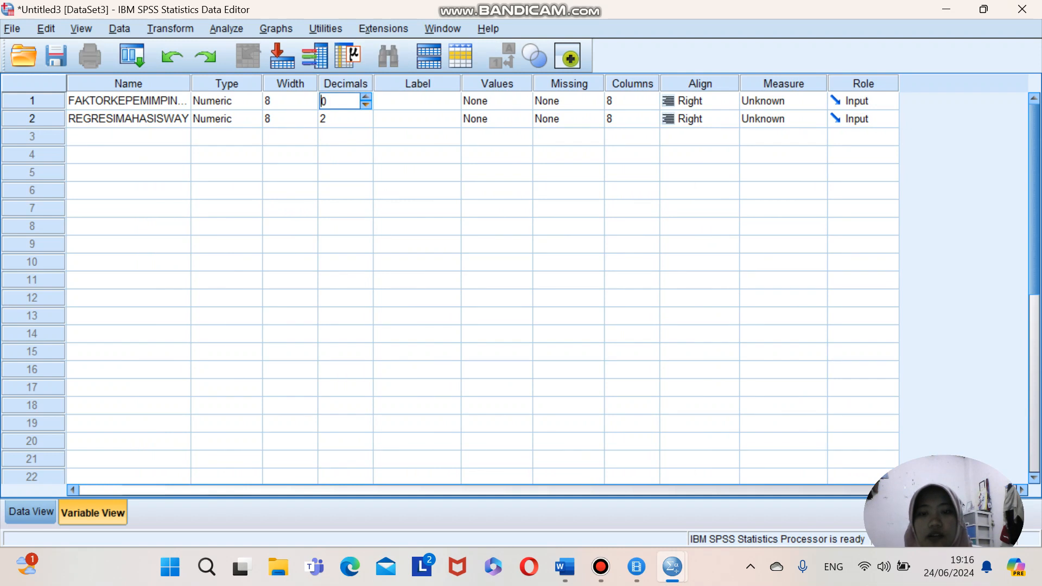
pyautogui.click(364, 120)
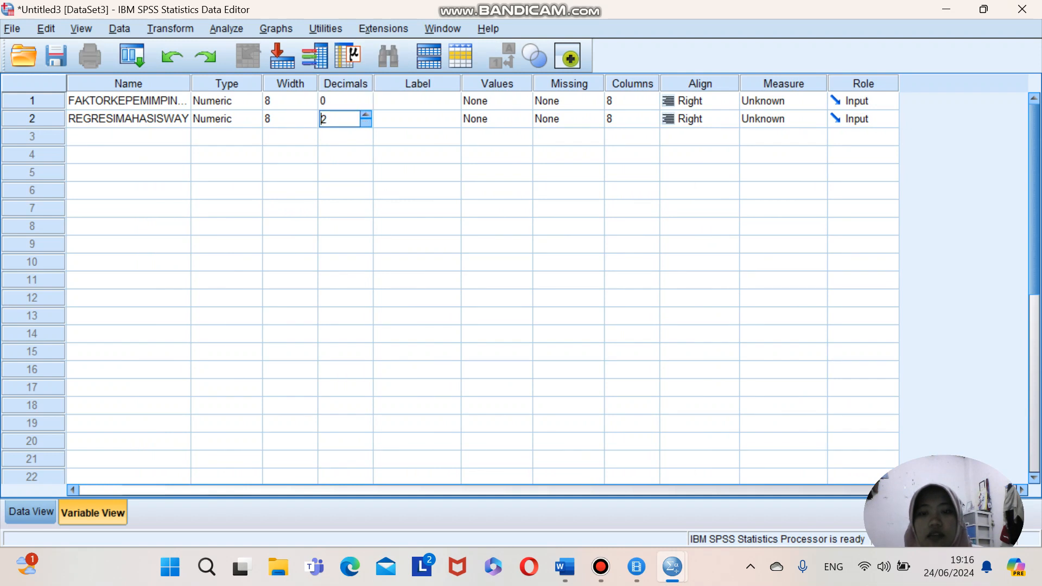
pyautogui.click(366, 123)
pyautogui.click(366, 123)
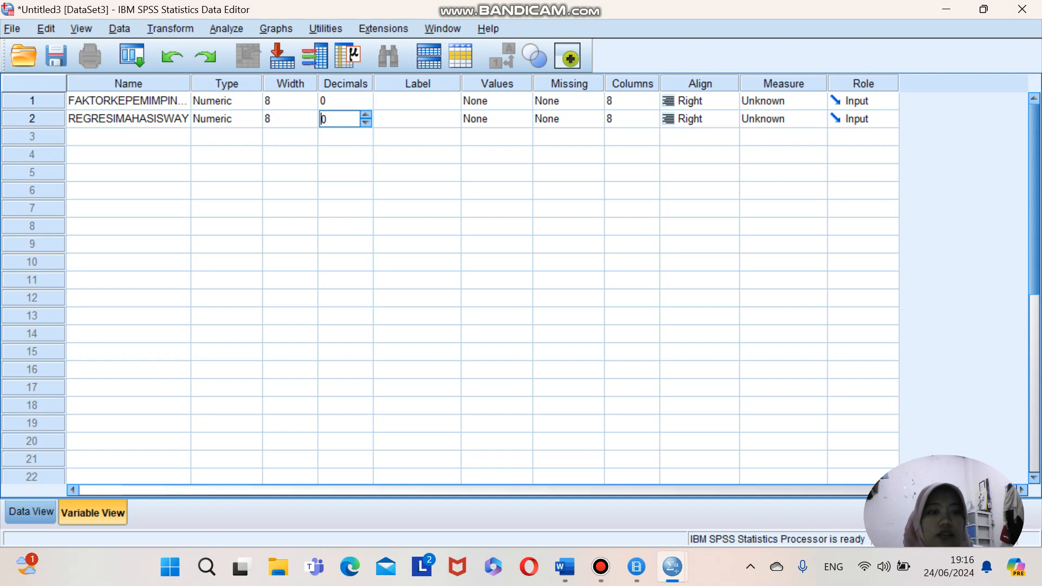
pyautogui.click(787, 101)
pyautogui.click(782, 119)
pyautogui.click(782, 119)
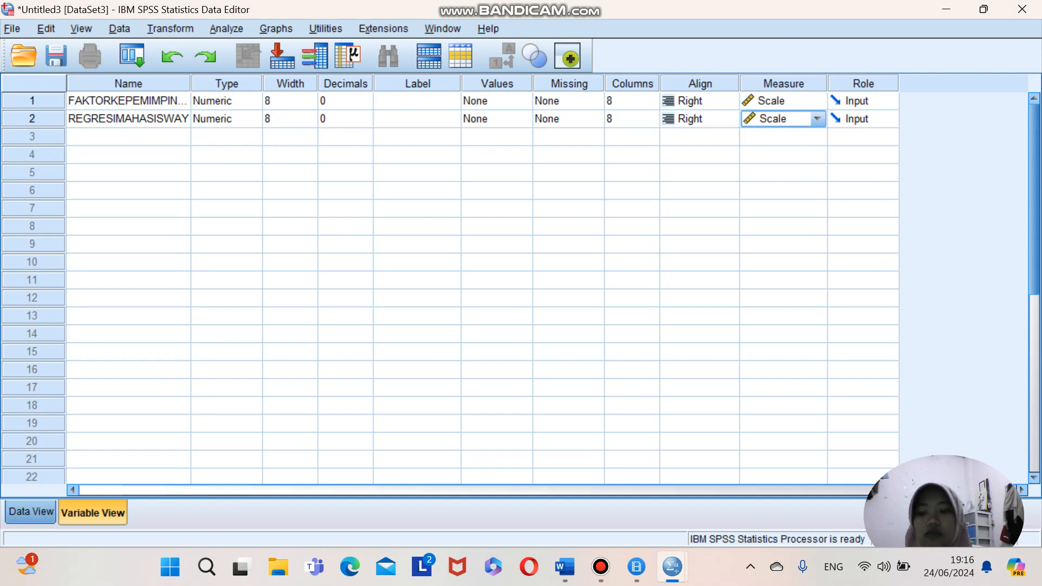
pyautogui.click(31, 512)
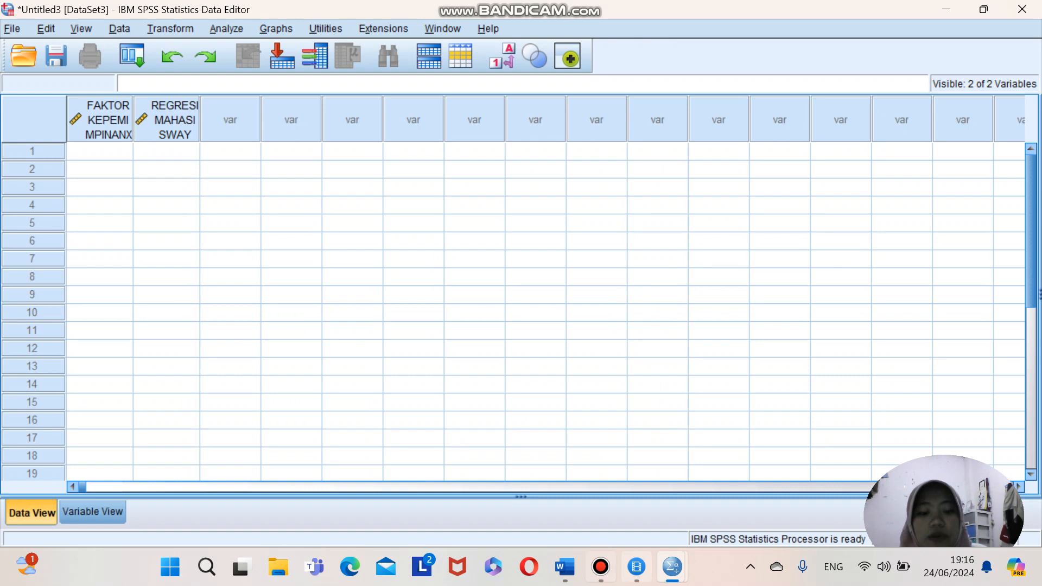
# - Select the X and Y values for rows 1–20 in the Word question table, then return to SPSS Untitled3
pyautogui.click(564, 567)
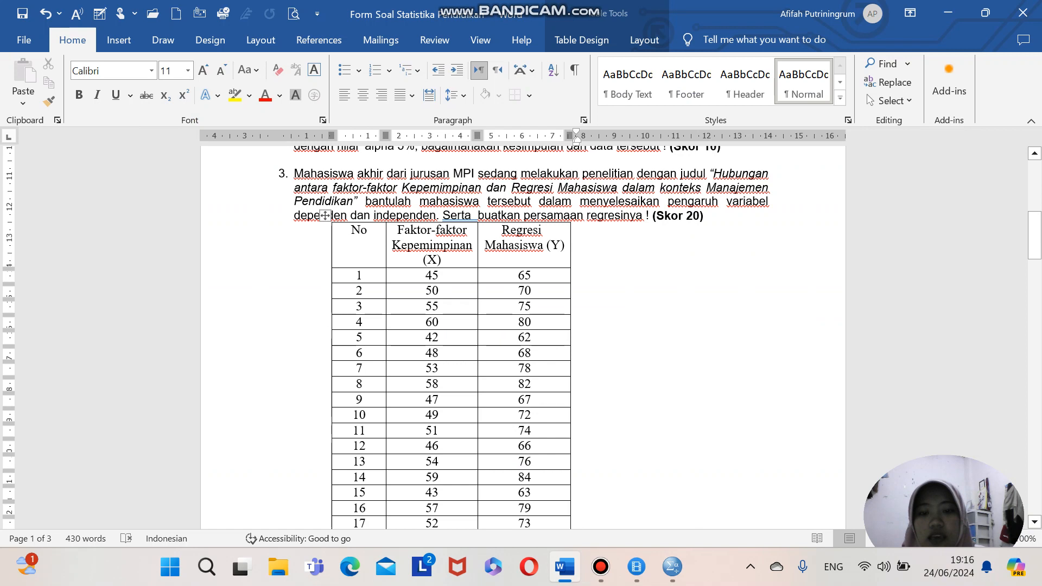
pyautogui.moveTo(426, 275); pyautogui.dragTo(530, 376)
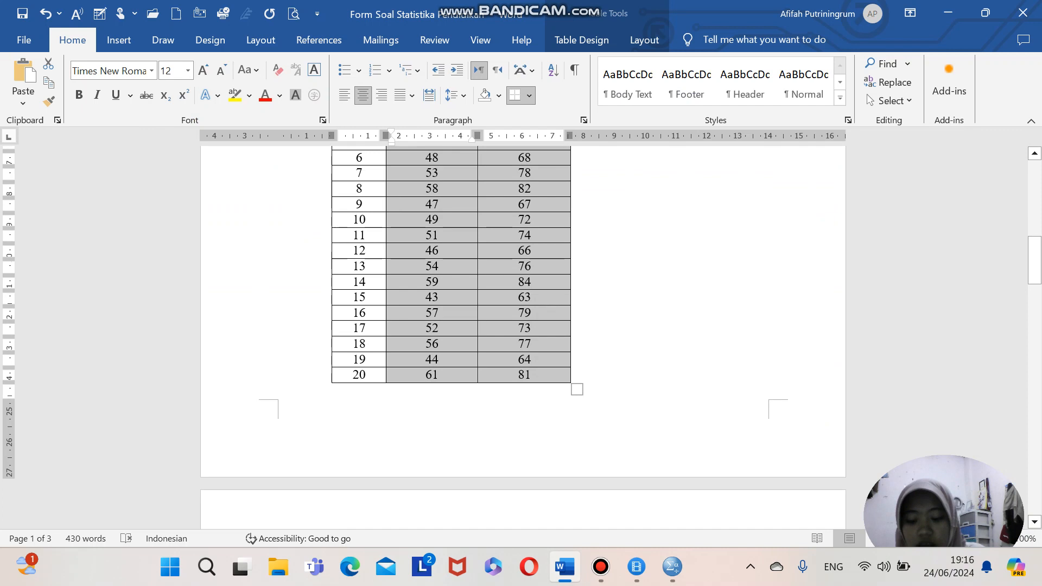
pyautogui.click(672, 566)
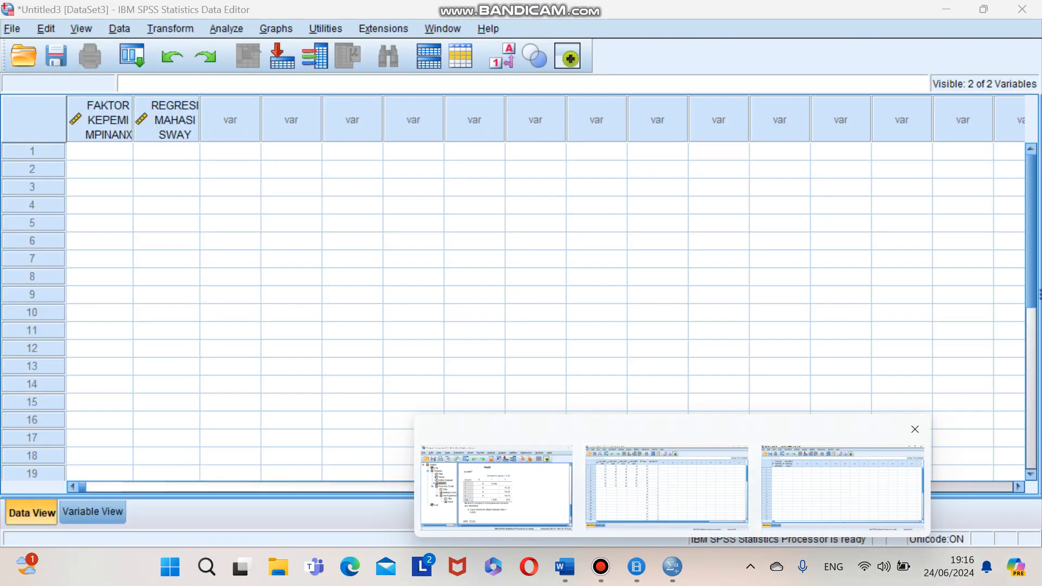
pyautogui.click(843, 483)
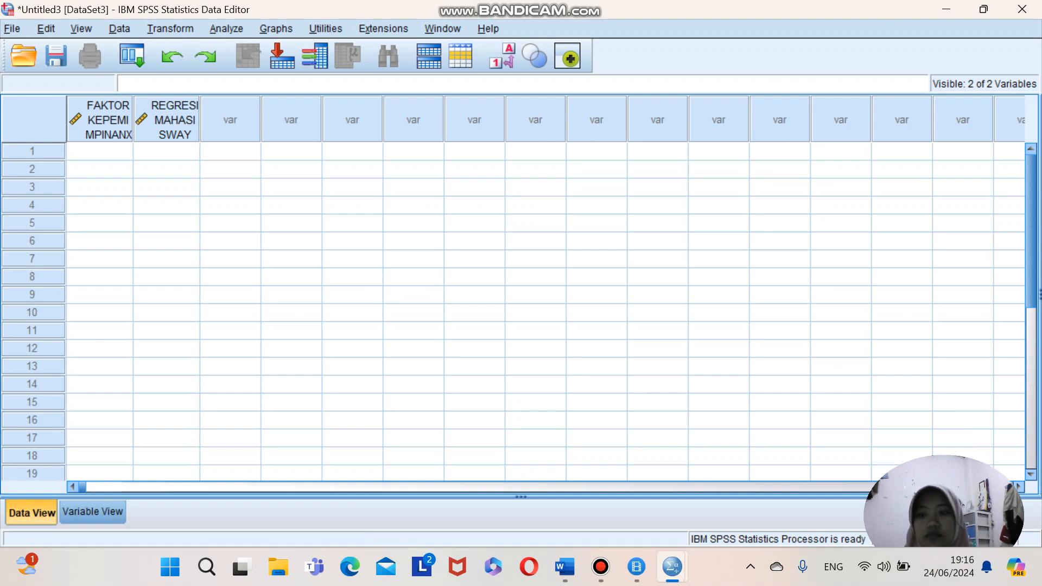
# - Paste the 20 copied X and Y scores into the top rows of both SPSS variable columns
pyautogui.moveTo(100, 151); pyautogui.dragTo(166, 304)
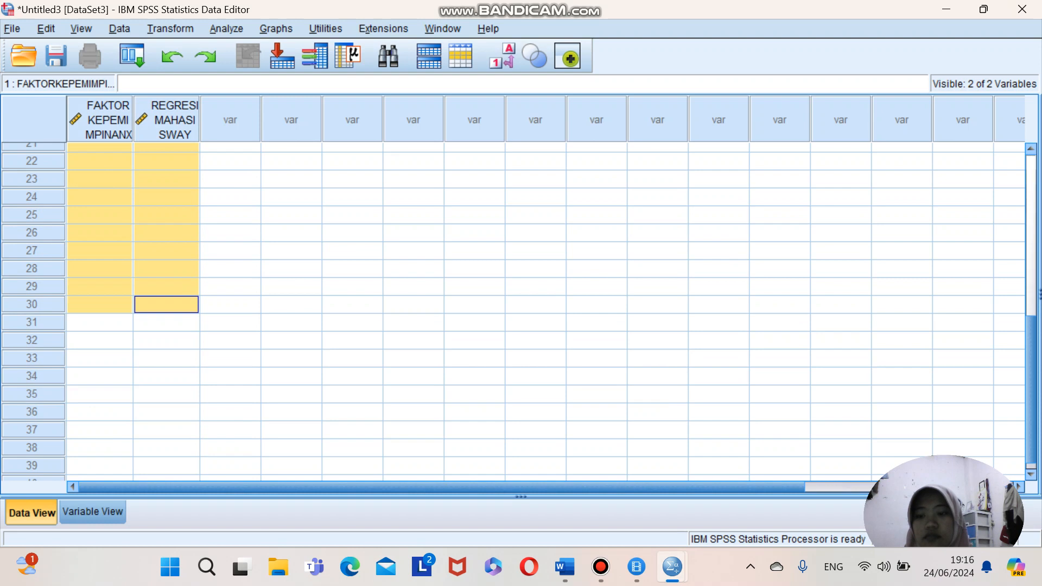
pyautogui.click(167, 304)
pyautogui.click(166, 304)
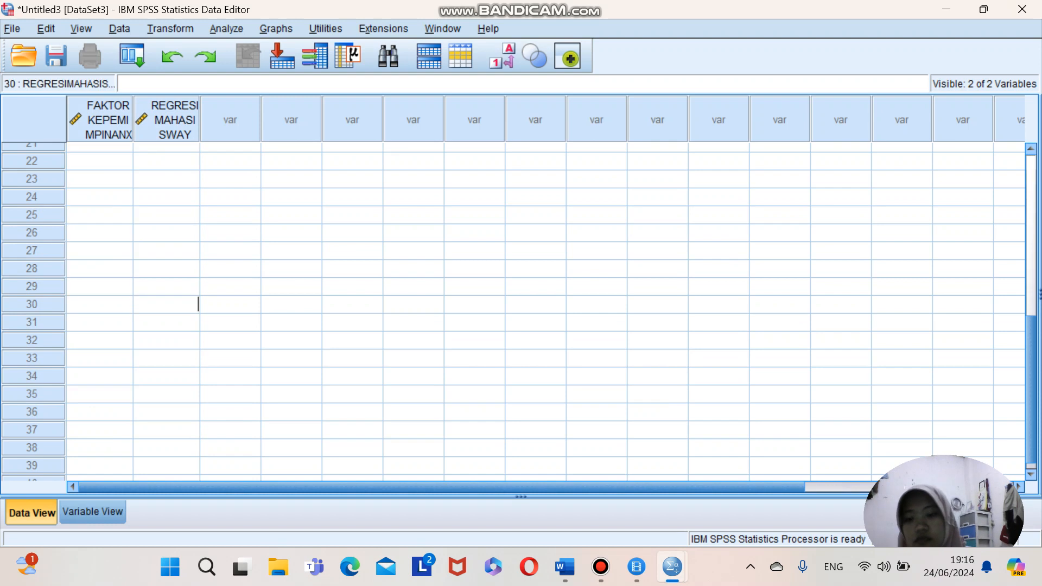
pyautogui.scroll(7, 521, 312)
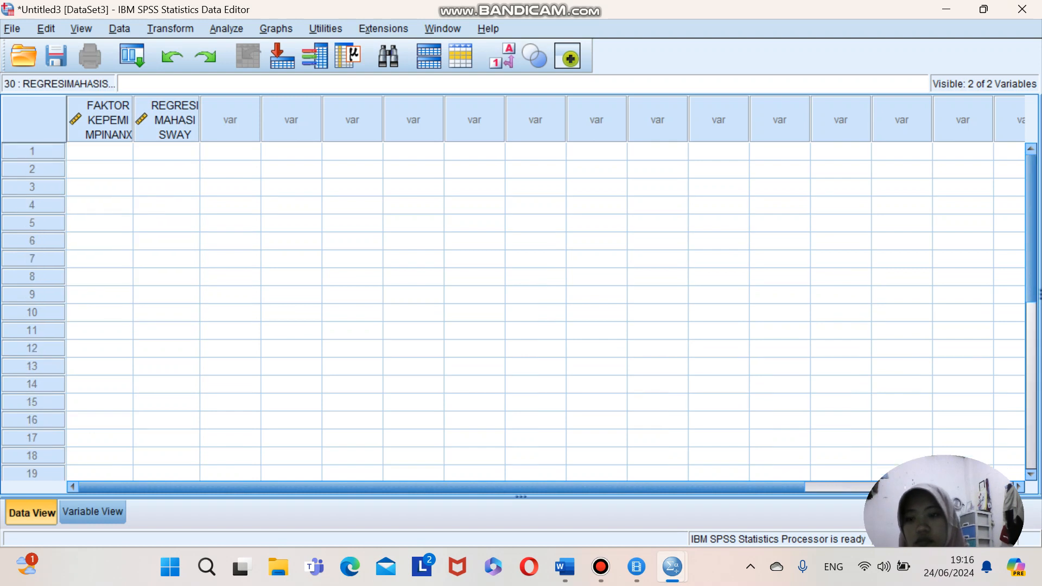
pyautogui.moveTo(100, 151); pyautogui.dragTo(166, 436)
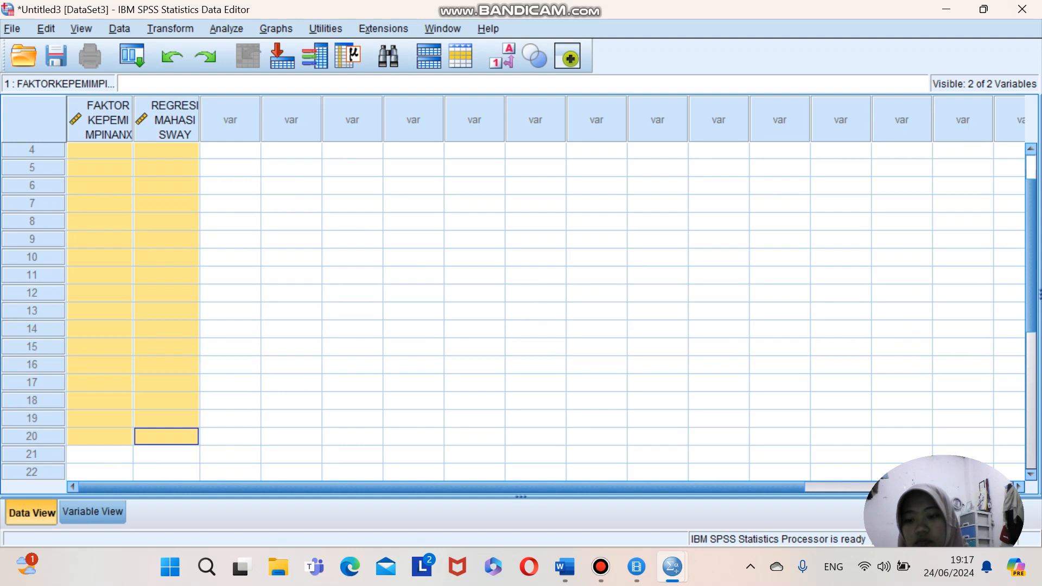
pyautogui.click(166, 240)
pyautogui.scroll(2, 167, 239)
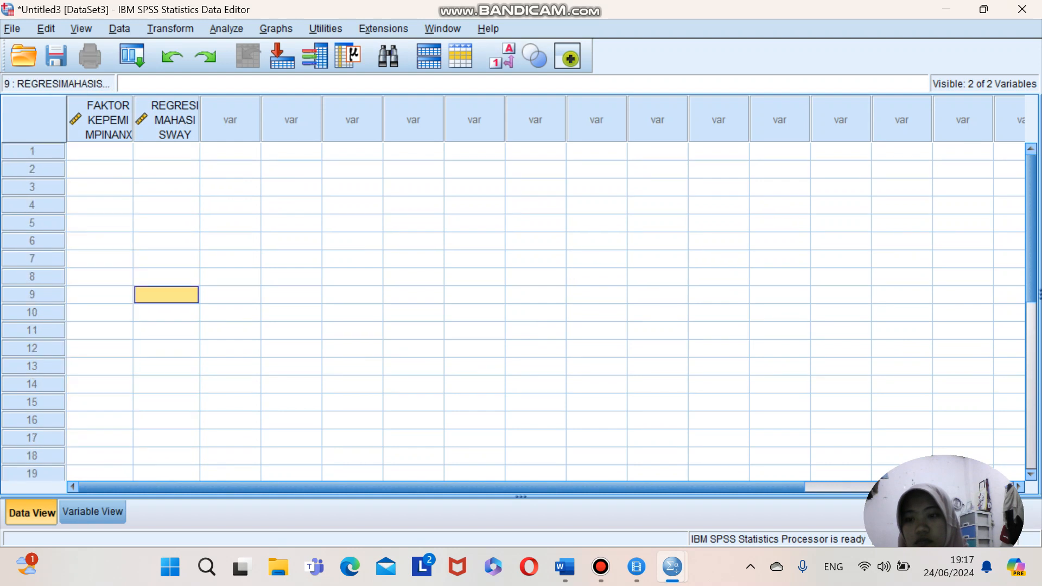
pyautogui.moveTo(100, 151); pyautogui.dragTo(166, 382)
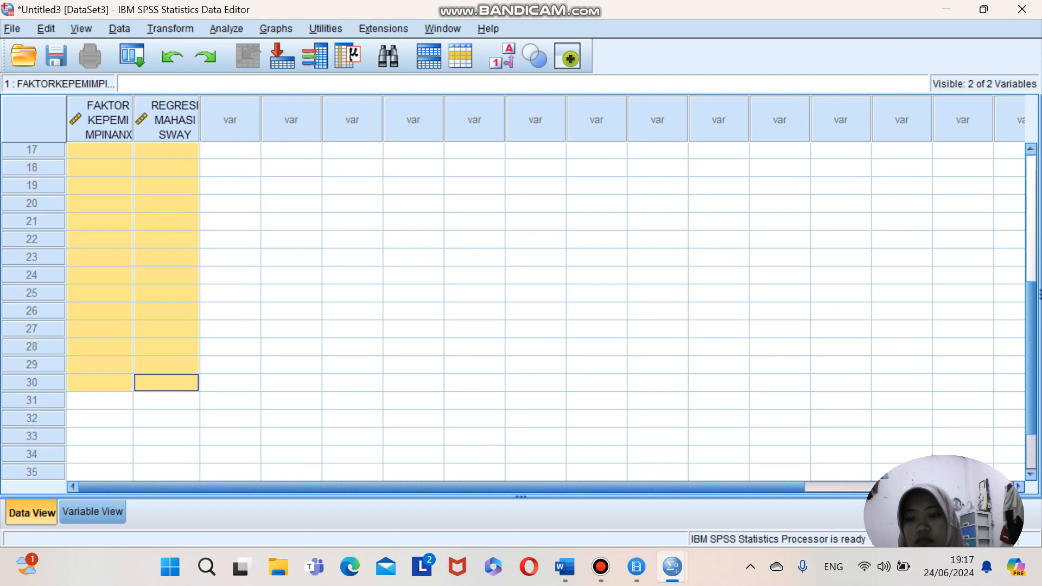
pyautogui.rightClick(164, 356)
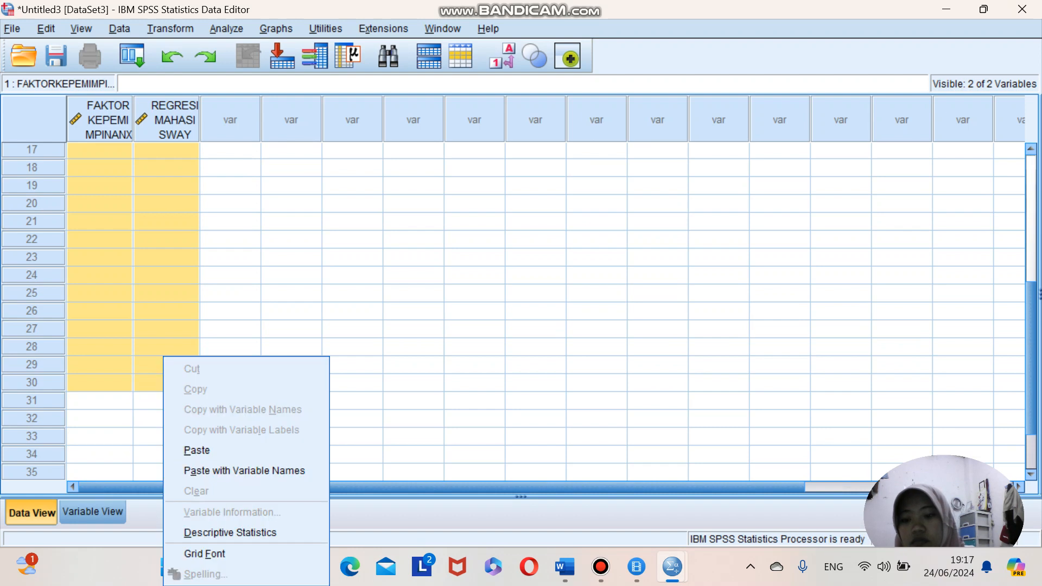
pyautogui.click(196, 450)
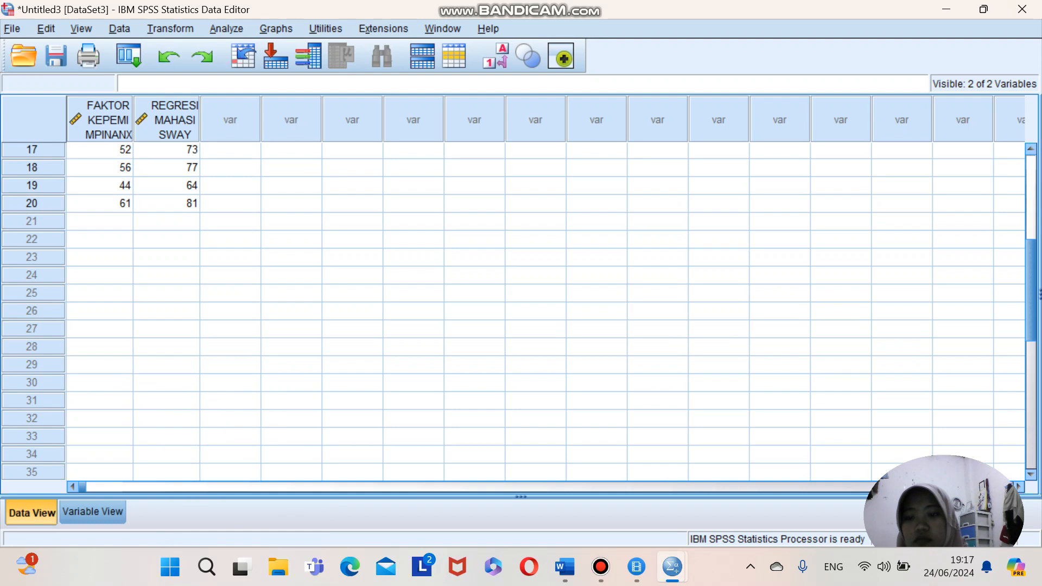
pyautogui.scroll(5, 542, 312)
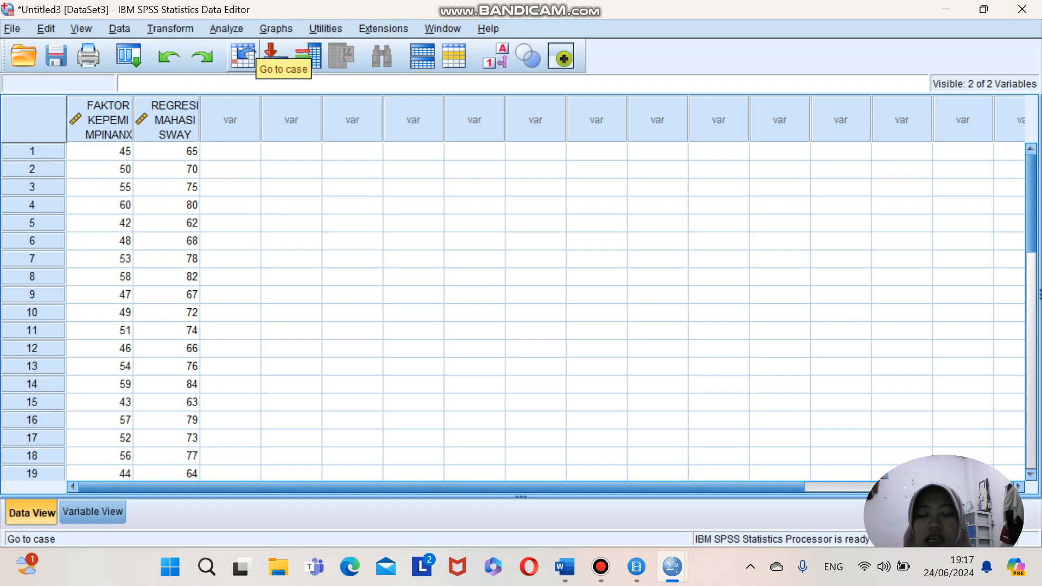
# - Run Analyze > Regression > Linear with REGRESIMAHASISWAY as dependent and FAKTORKEPEMIMPINANX as independent
pyautogui.click(227, 28)
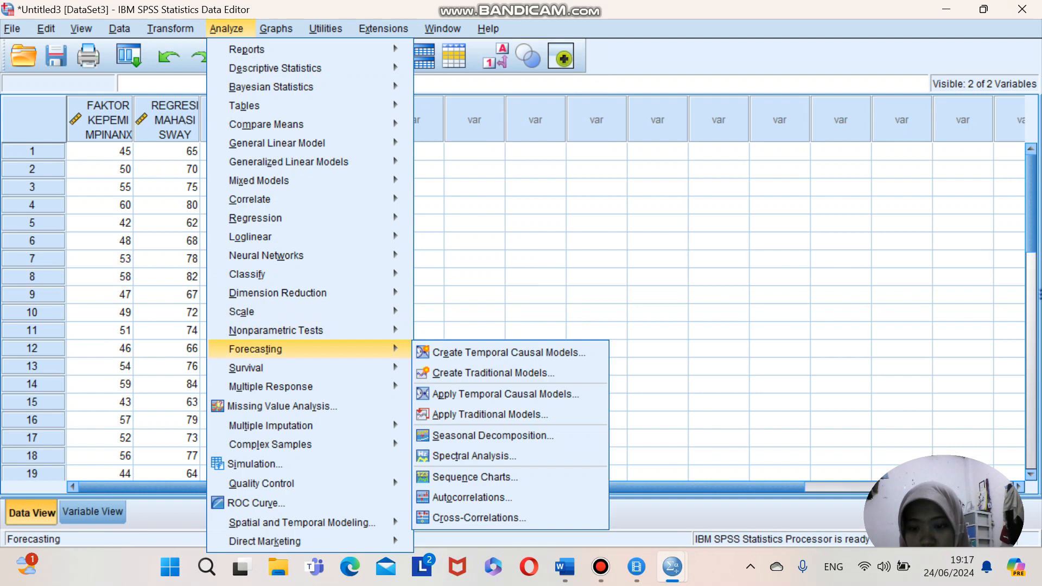
pyautogui.moveTo(255, 217)
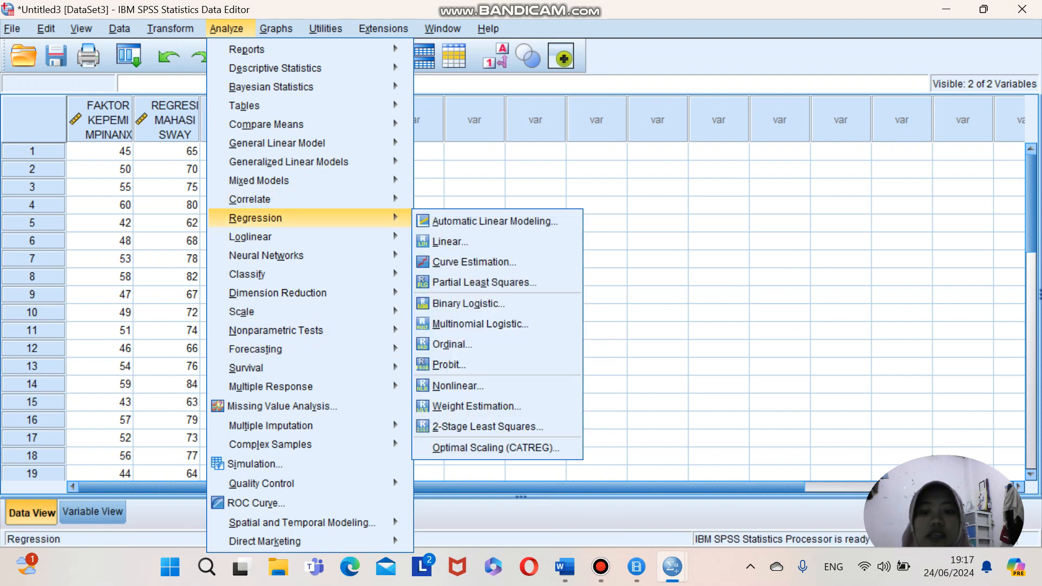
pyautogui.click(451, 242)
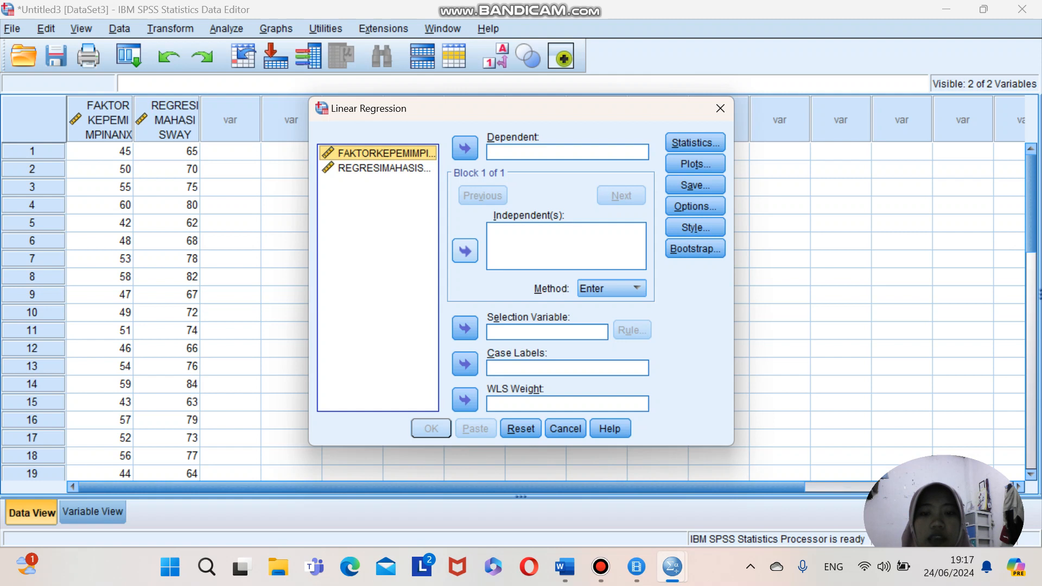
pyautogui.click(465, 250)
pyautogui.click(567, 232)
pyautogui.click(378, 169)
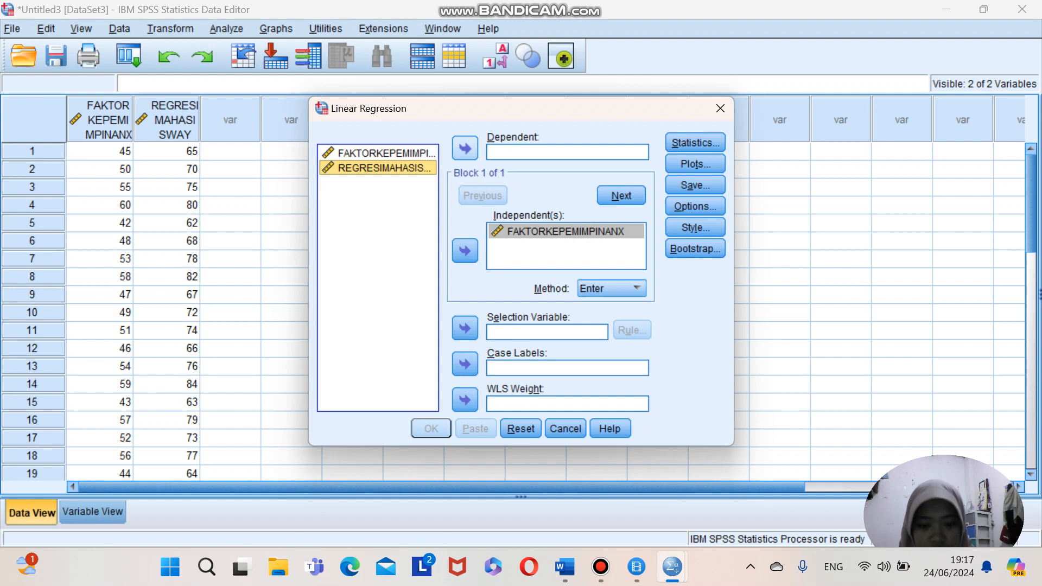
pyautogui.click(465, 148)
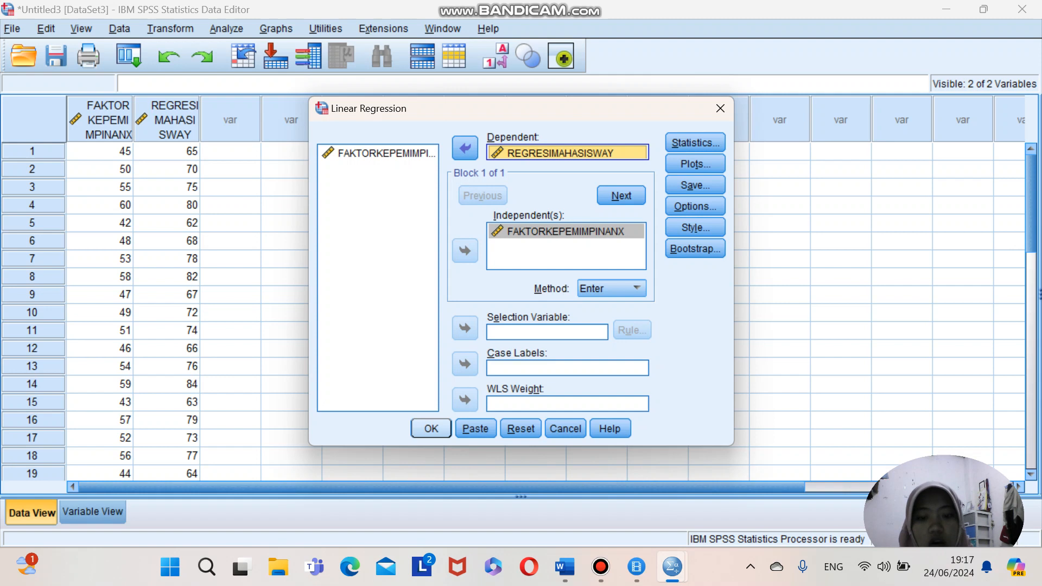
pyautogui.click(431, 428)
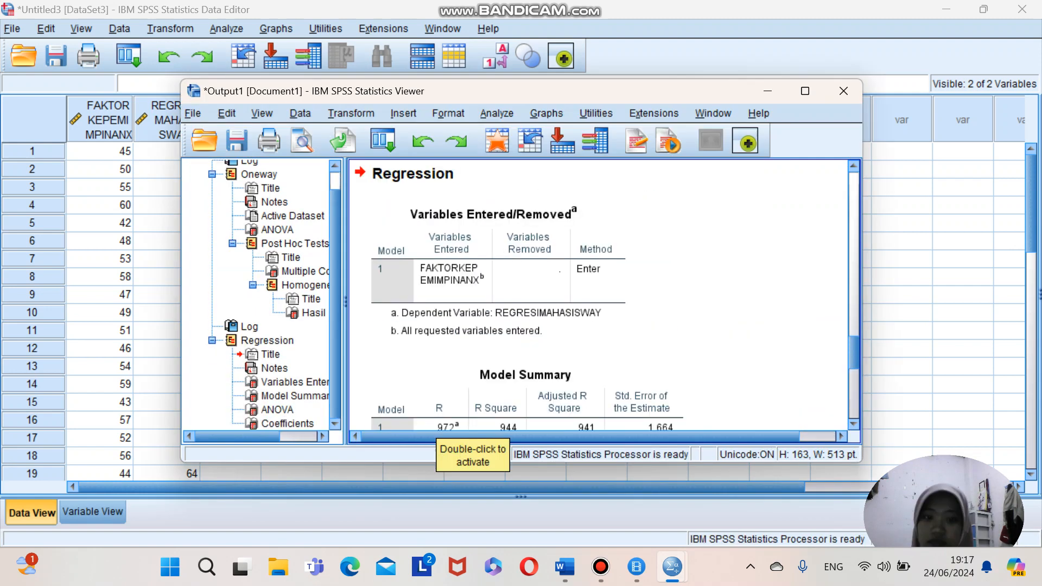
# - Copy the regression ANOVA table (F = 303.858, Sig. .000) from the output viewer
pyautogui.scroll(-3, 597, 353)
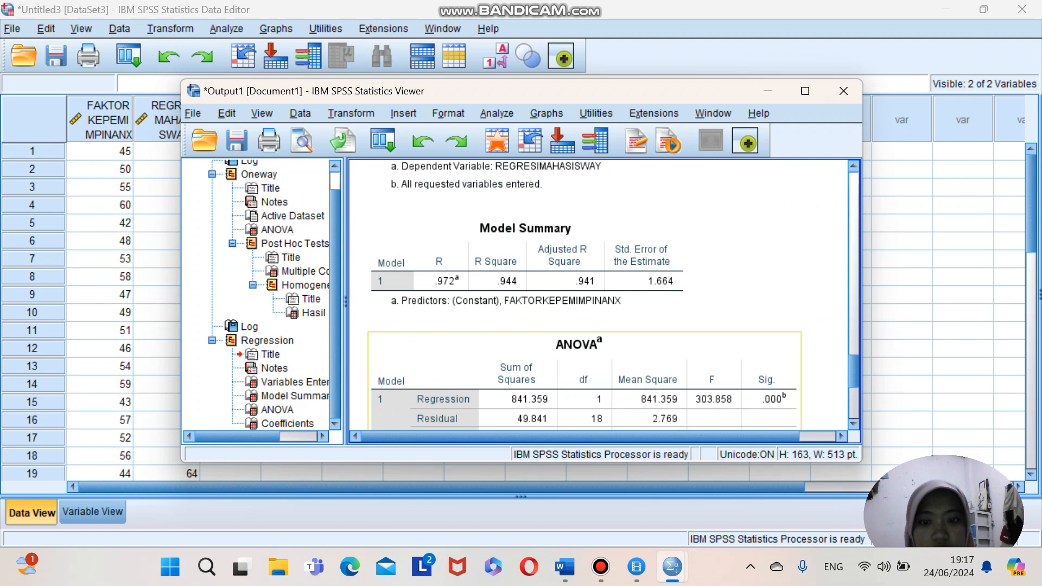
pyautogui.scroll(-2, 640, 312)
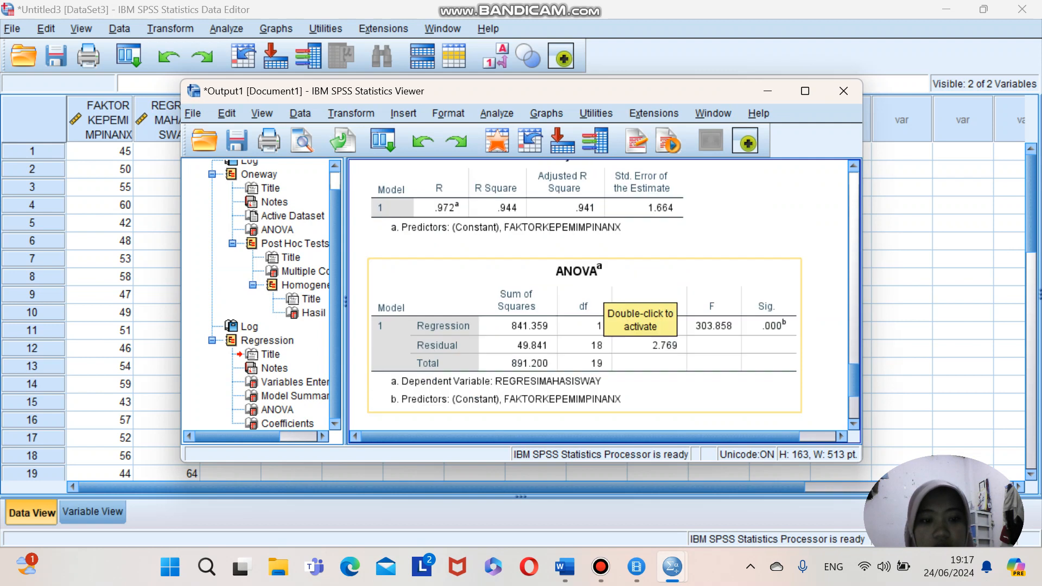
pyautogui.scroll(-3, 640, 312)
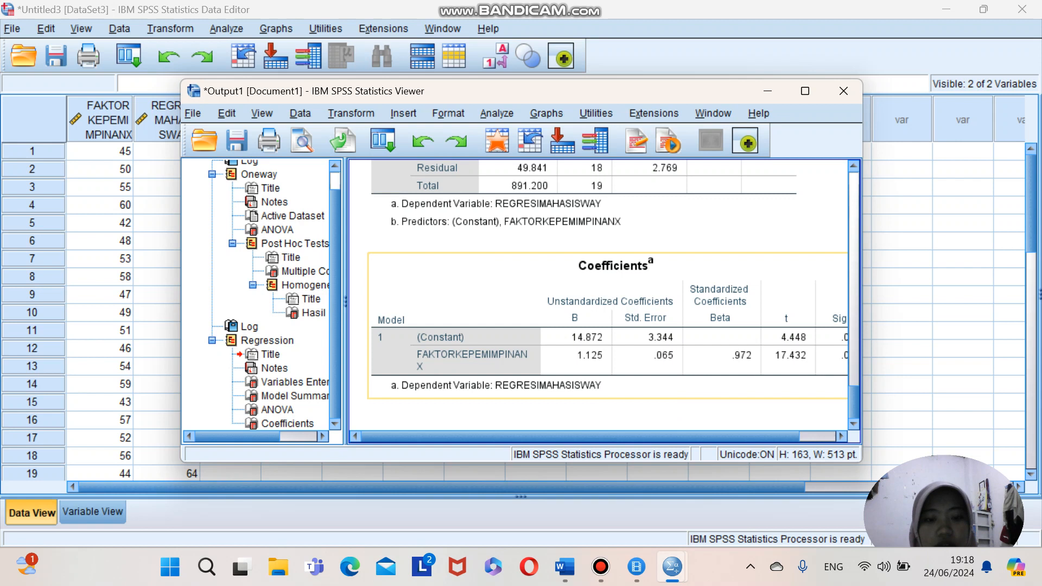
pyautogui.scroll(3, 597, 296)
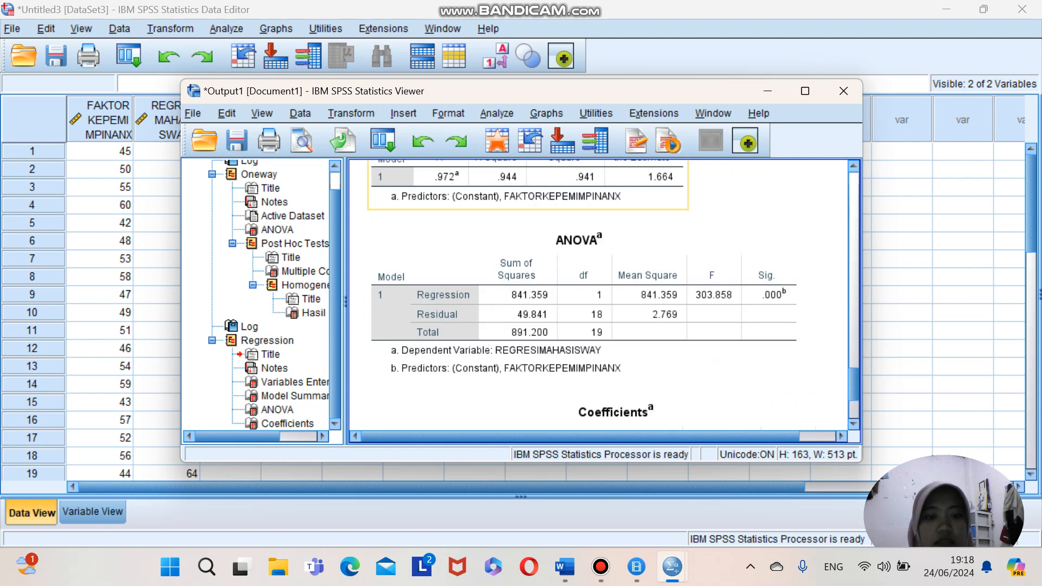
pyautogui.scroll(-3, 597, 296)
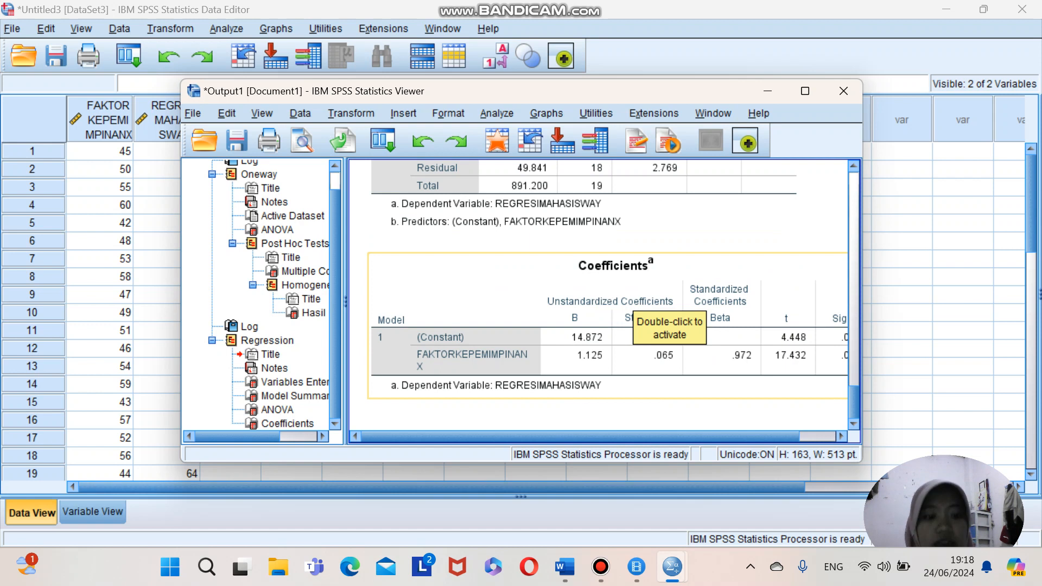
pyautogui.scroll(2, 598, 296)
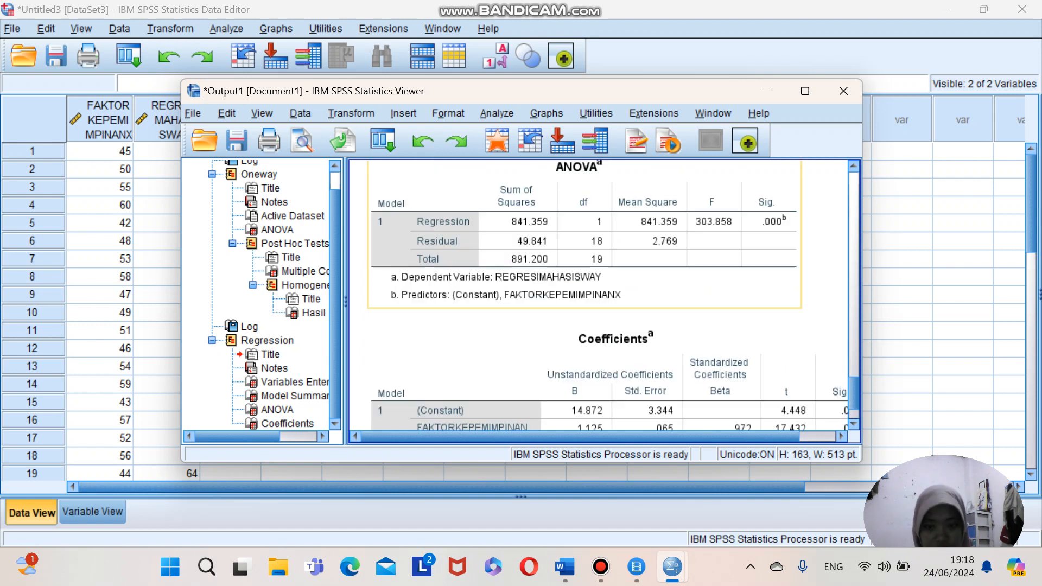
pyautogui.click(600, 299)
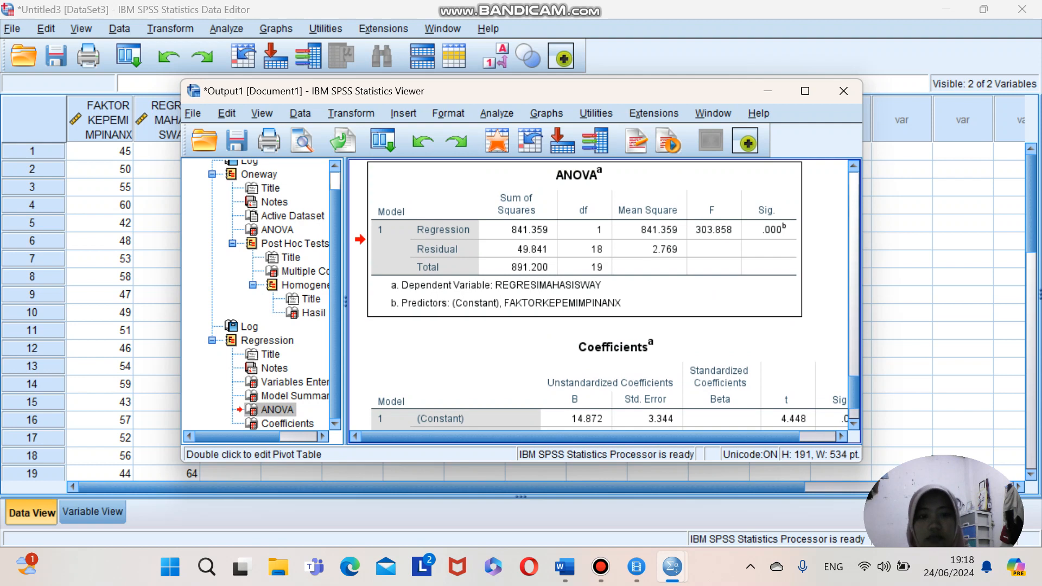
pyautogui.rightClick(561, 248)
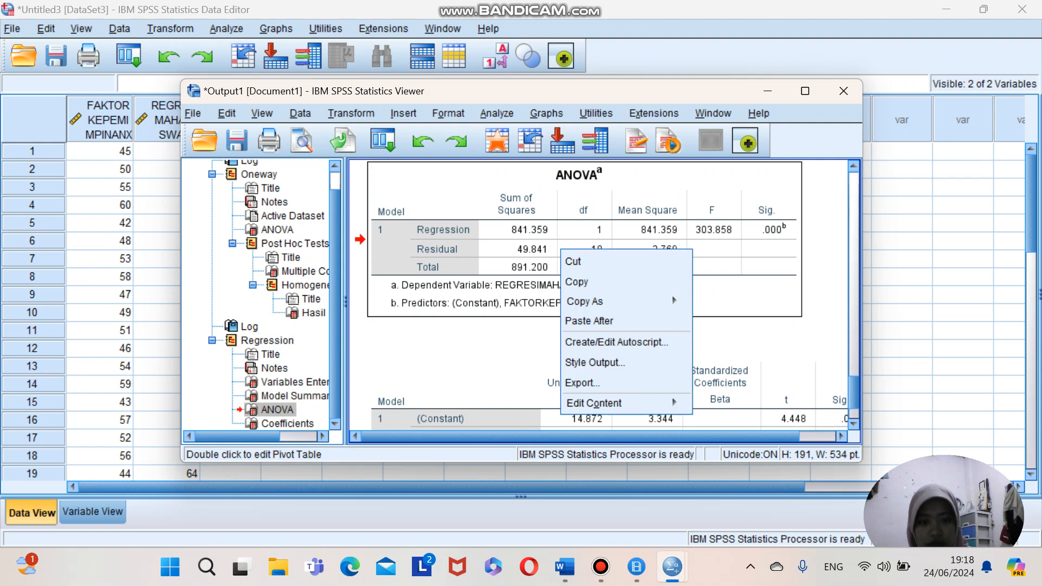
pyautogui.click(576, 282)
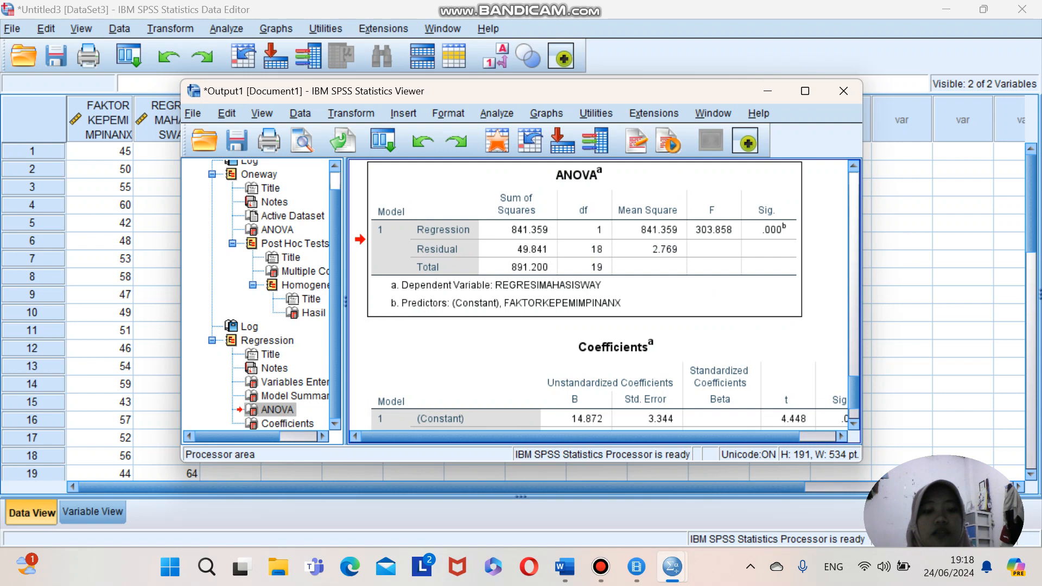
# - In the Word answer document, end the question 2 ANOVA conclusion sentence with a period
pyautogui.moveTo(636, 567)
pyautogui.moveTo(564, 567)
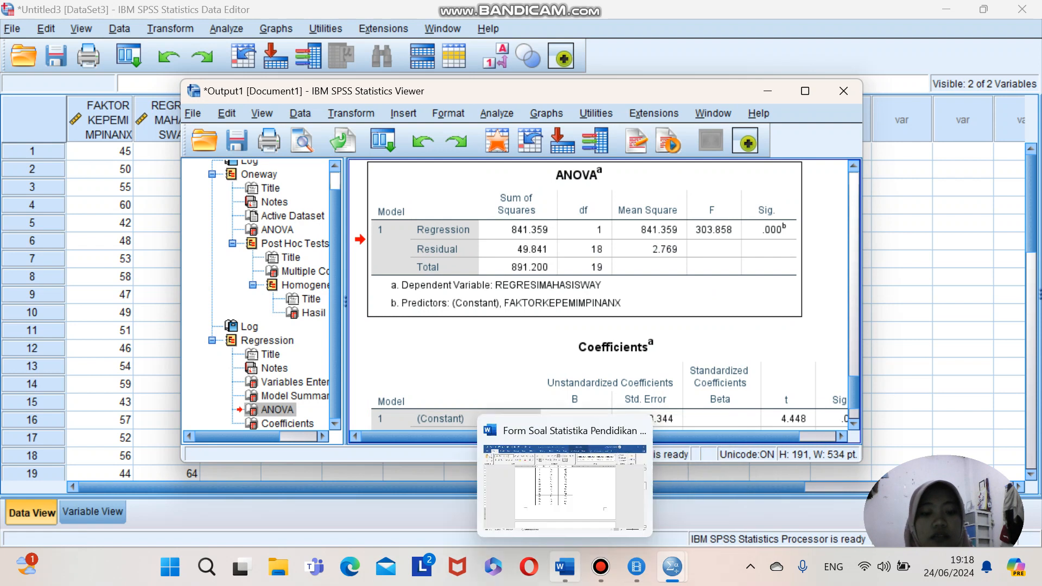
pyautogui.click(564, 486)
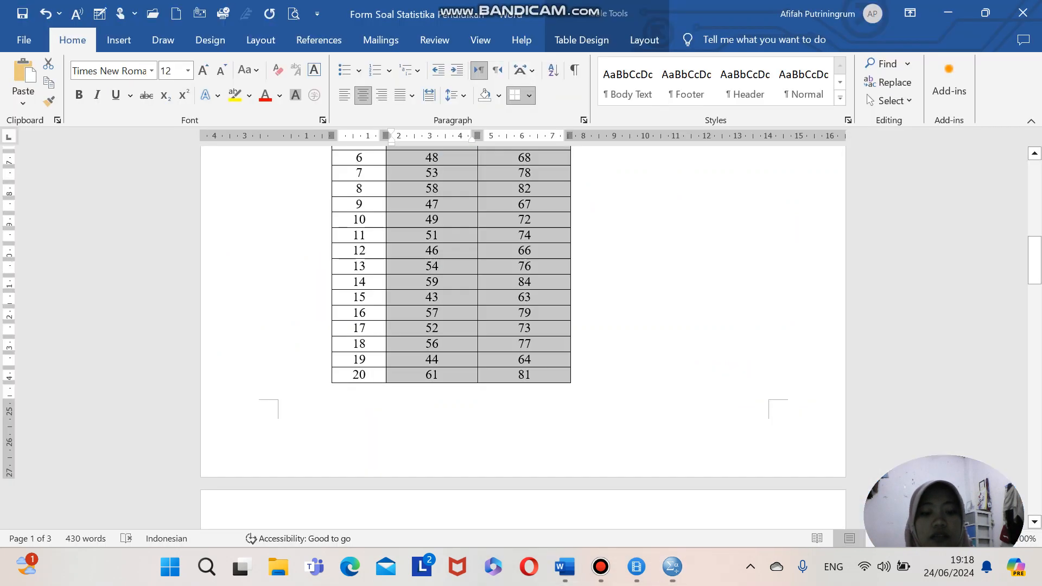
pyautogui.scroll(-2, 450, 244)
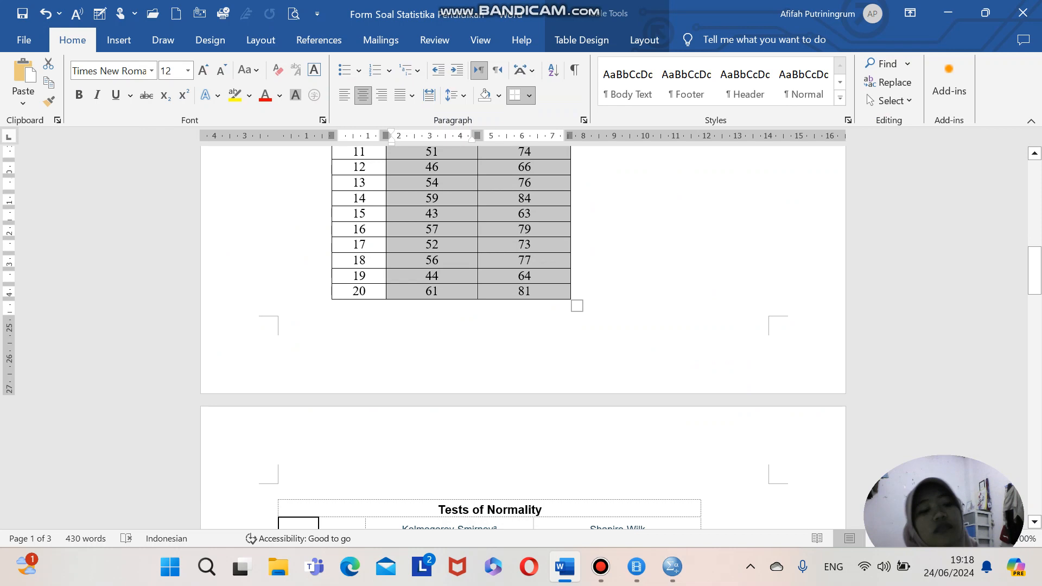
pyautogui.scroll(-4, 523, 337)
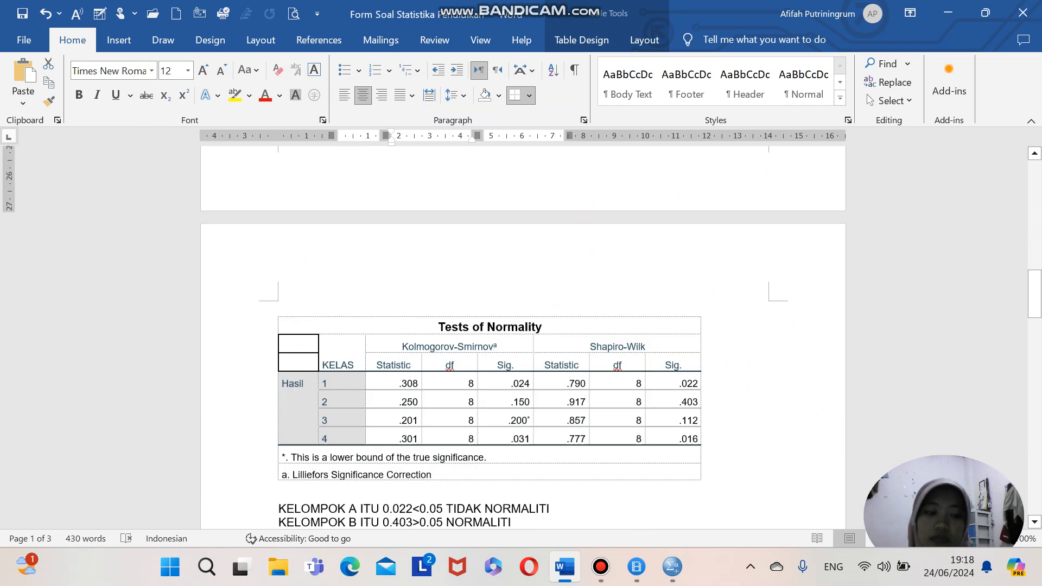
pyautogui.click(562, 402)
pyautogui.scroll(-9, 562, 402)
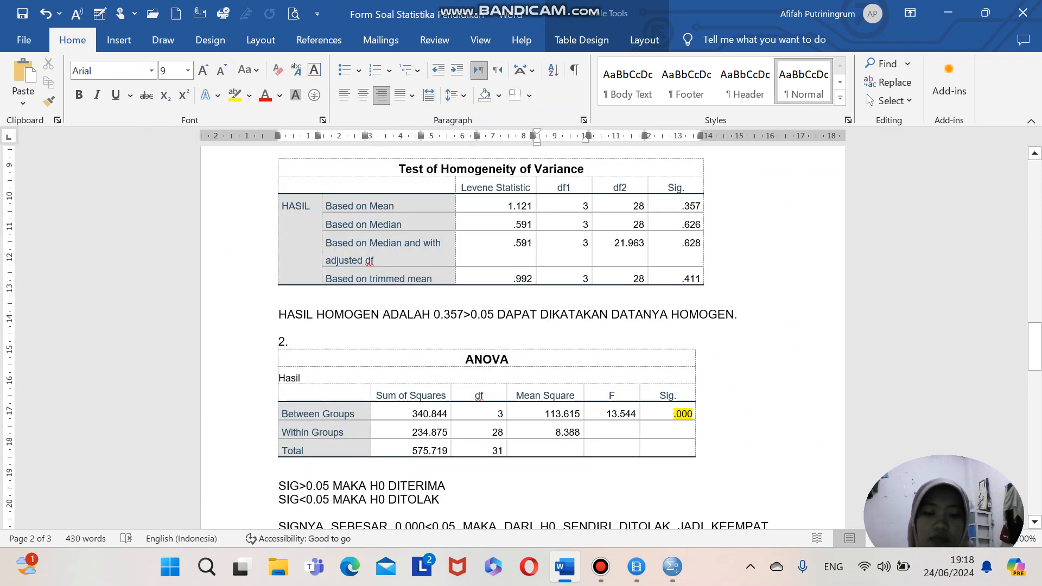
pyautogui.scroll(-4, 523, 337)
pyautogui.moveTo(310, 362); pyautogui.dragTo(320, 363)
pyautogui.click(320, 362)
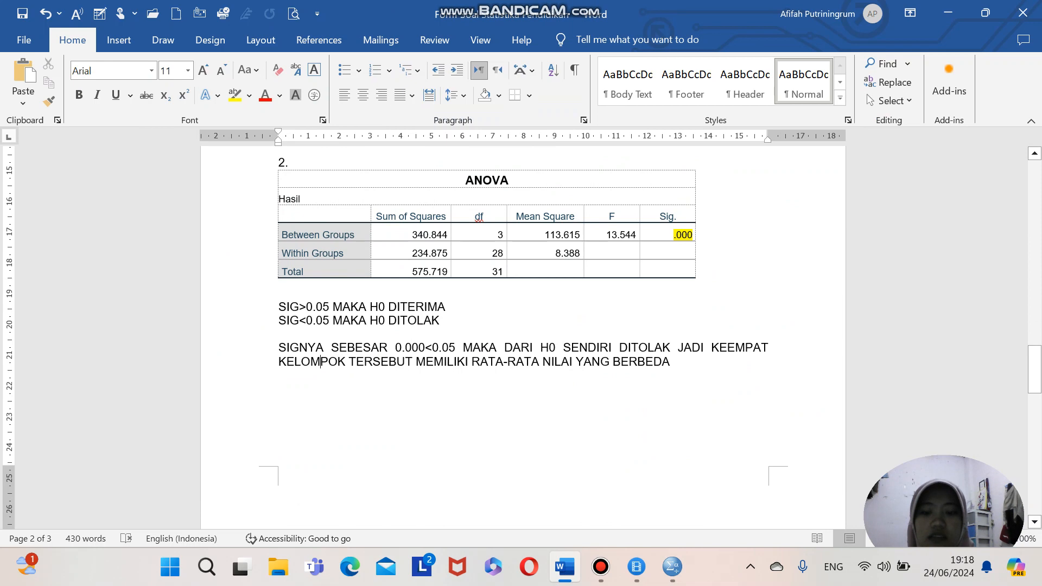
pyautogui.click(671, 362)
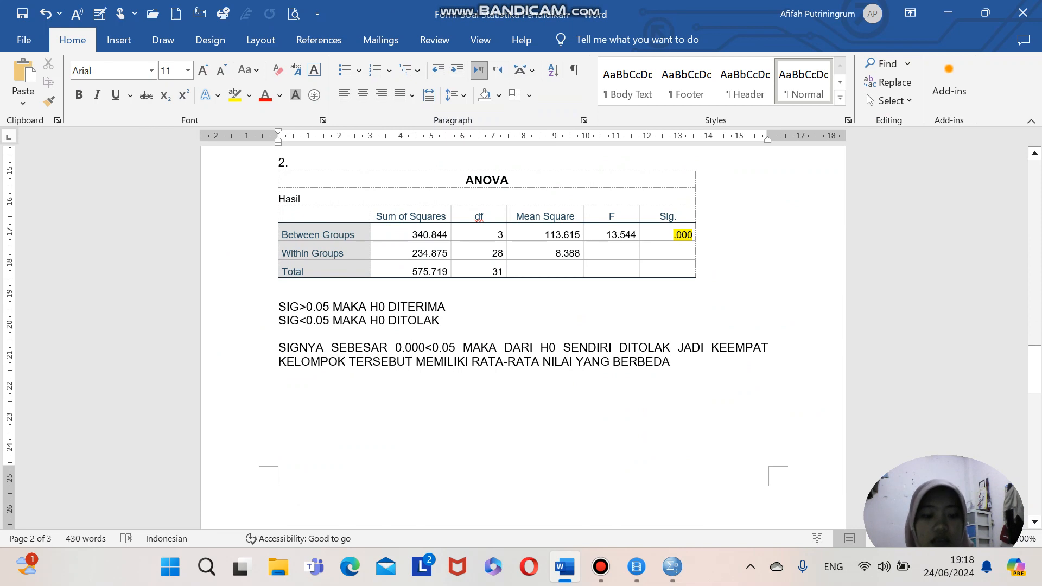
pyautogui.write('.')
# - Start a plain '3.' line below it, undoing the automatic numbering
pyautogui.press('Return')
pyautogui.write('3.')
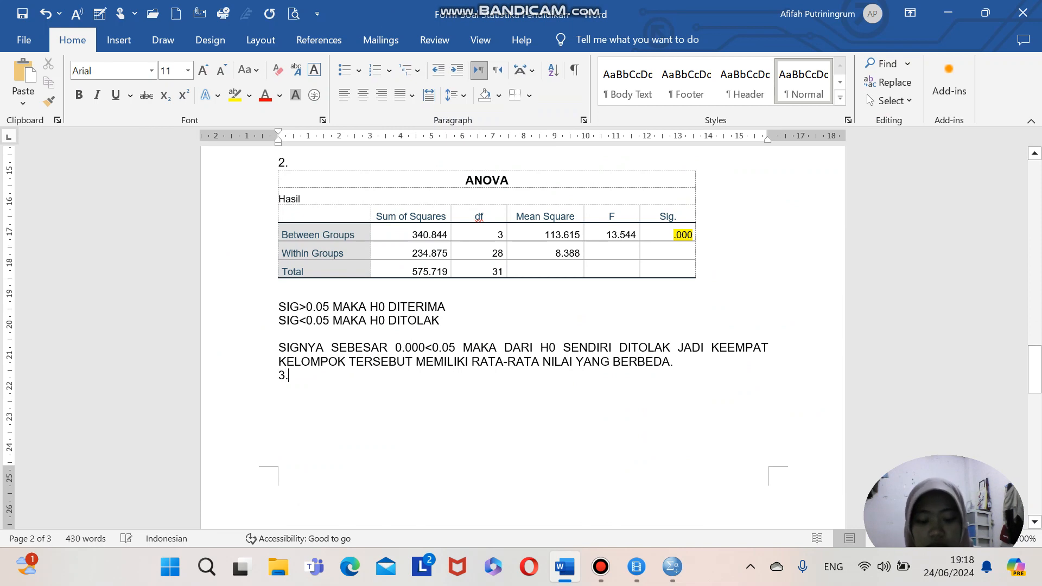
pyautogui.press('BackSpace')
pyautogui.press('BackSpace')
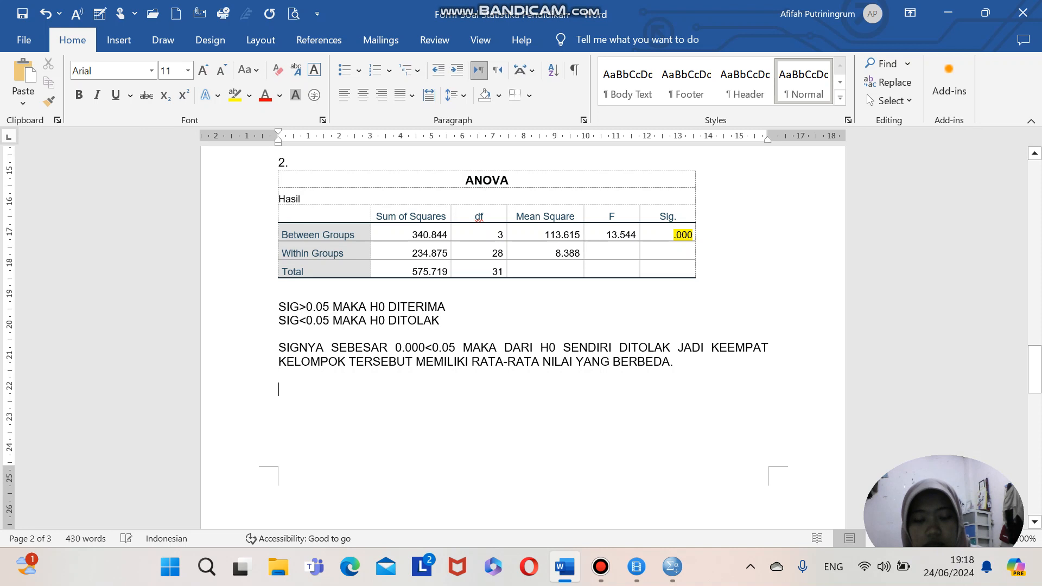
pyautogui.write('3.')
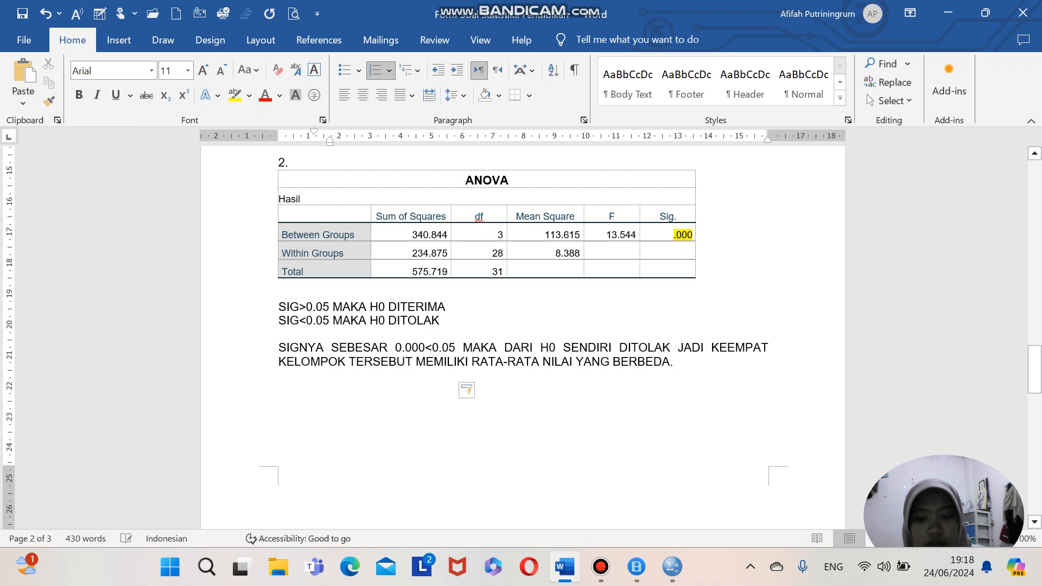
pyautogui.click(471, 391)
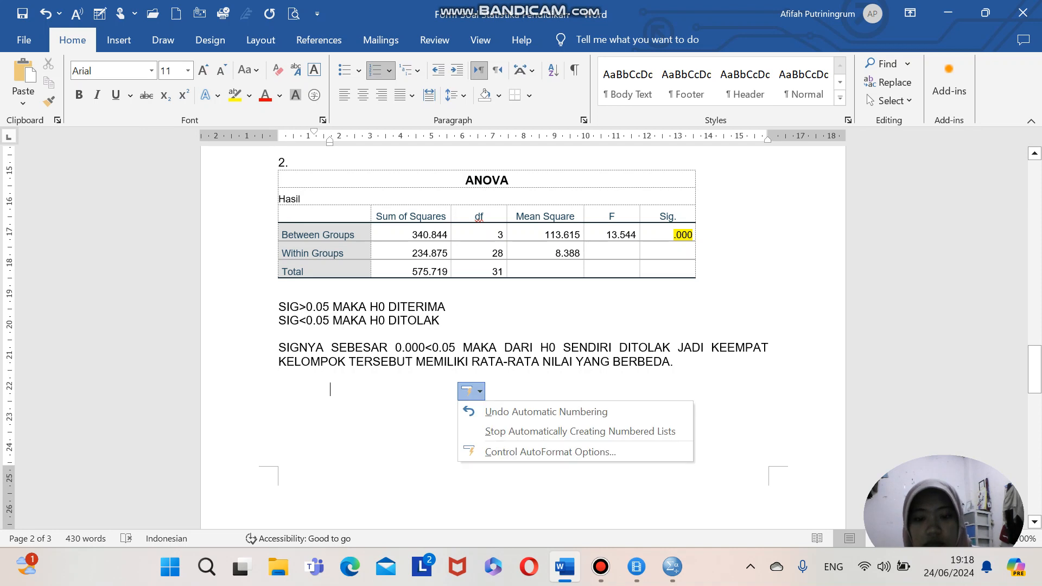
pyautogui.click(546, 412)
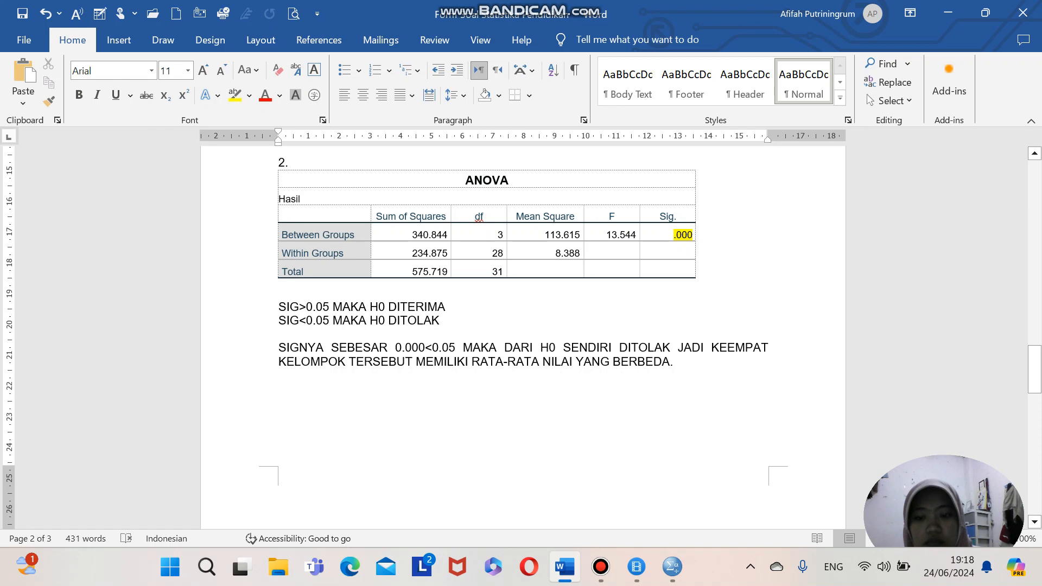
pyautogui.scroll(-6, 320, 287)
# - Paste the ANOVA table under '3.' with source formatting and highlight its Sig. .000 in yellow
pyautogui.rightClick(319, 286)
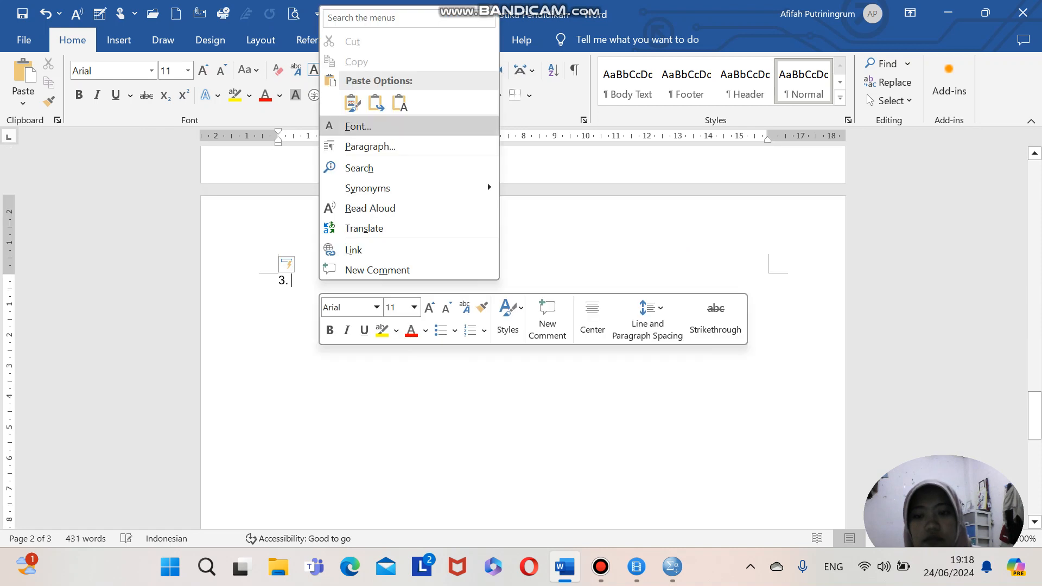
pyautogui.click(352, 103)
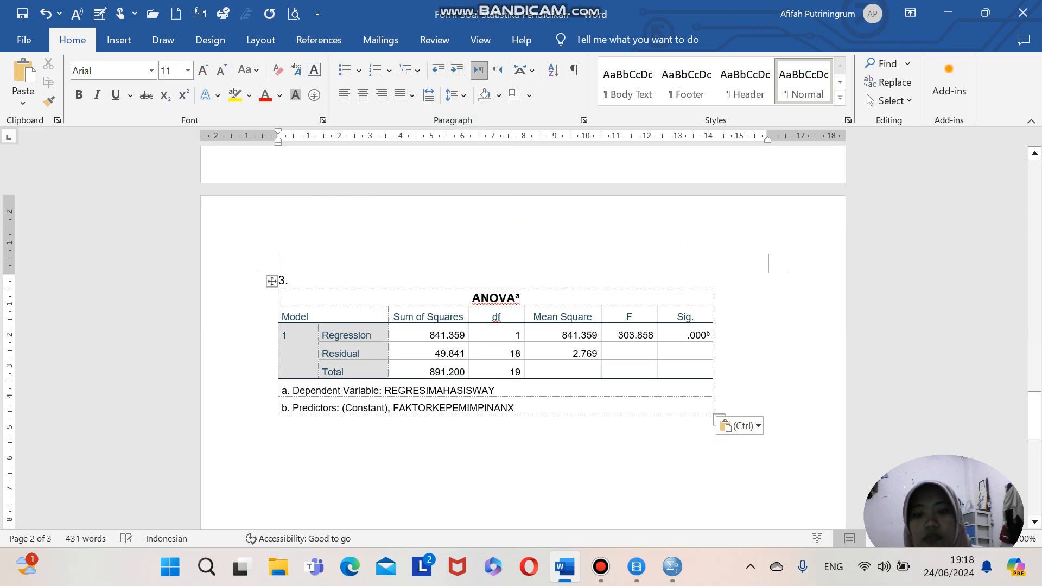
pyautogui.moveTo(688, 335); pyautogui.dragTo(710, 336)
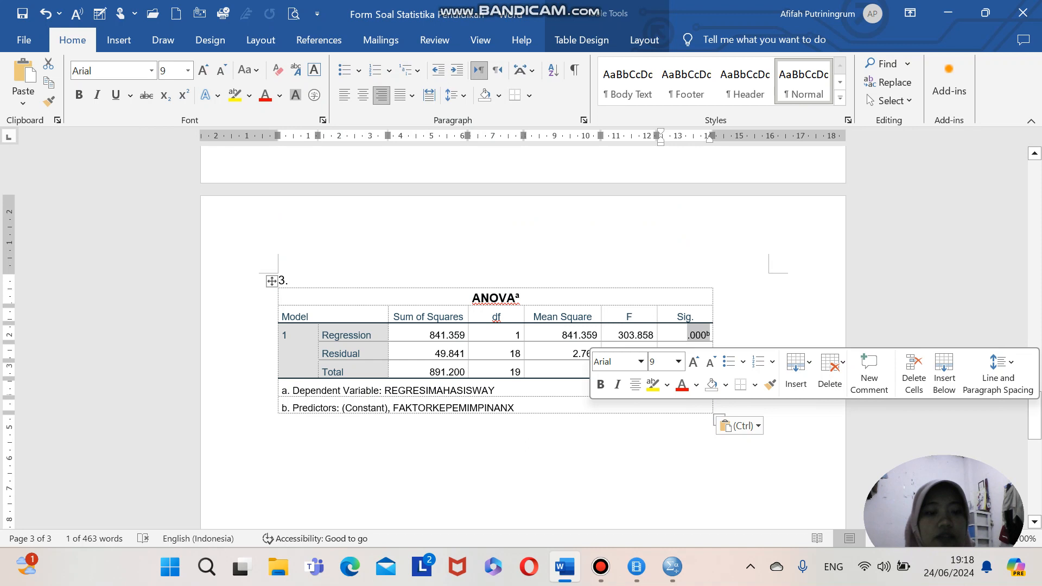
pyautogui.click(235, 96)
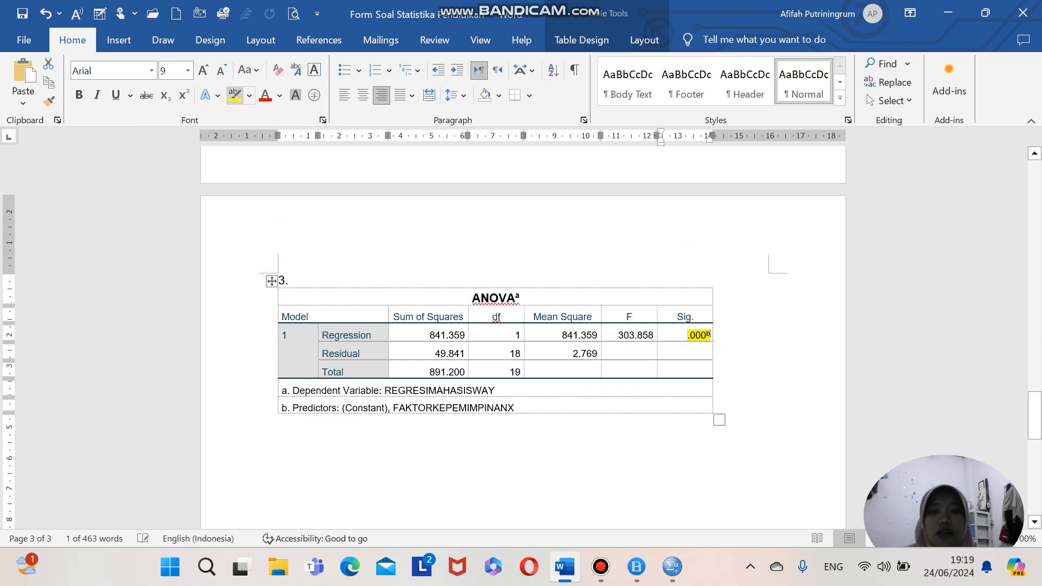
pyautogui.press('Right')
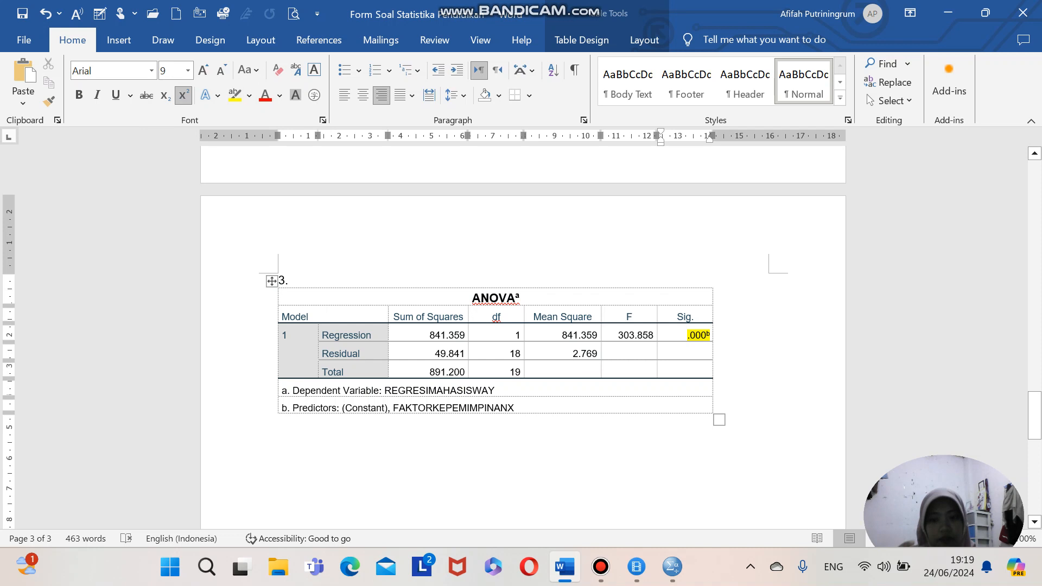
pyautogui.click(293, 280)
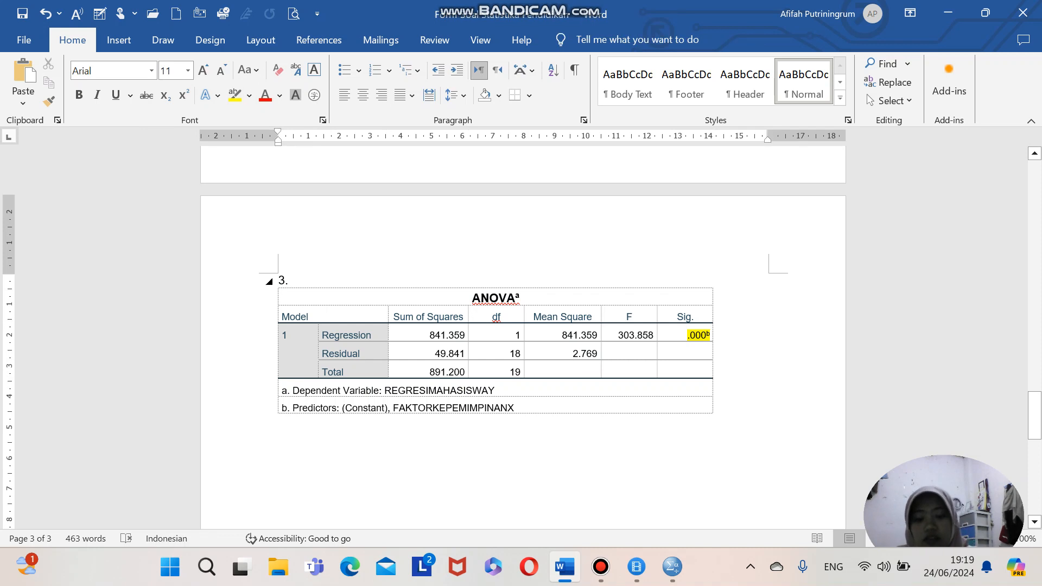
# - Title item 3 'UJI REGRESI' and add 'A) Dependent variaber regresi mahasiswa' below the table
pyautogui.write('UJI')
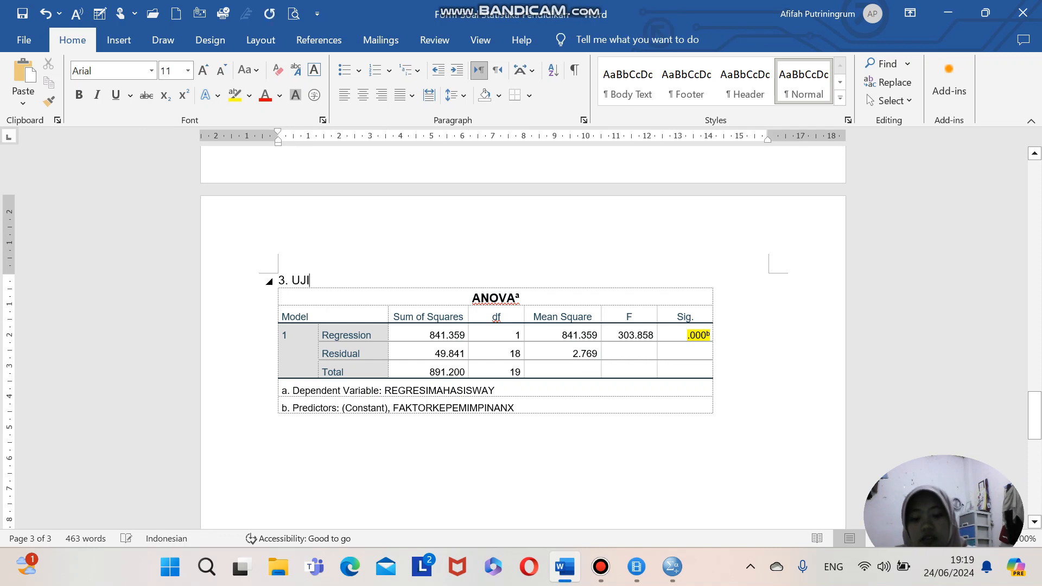
pyautogui.write(' RE')
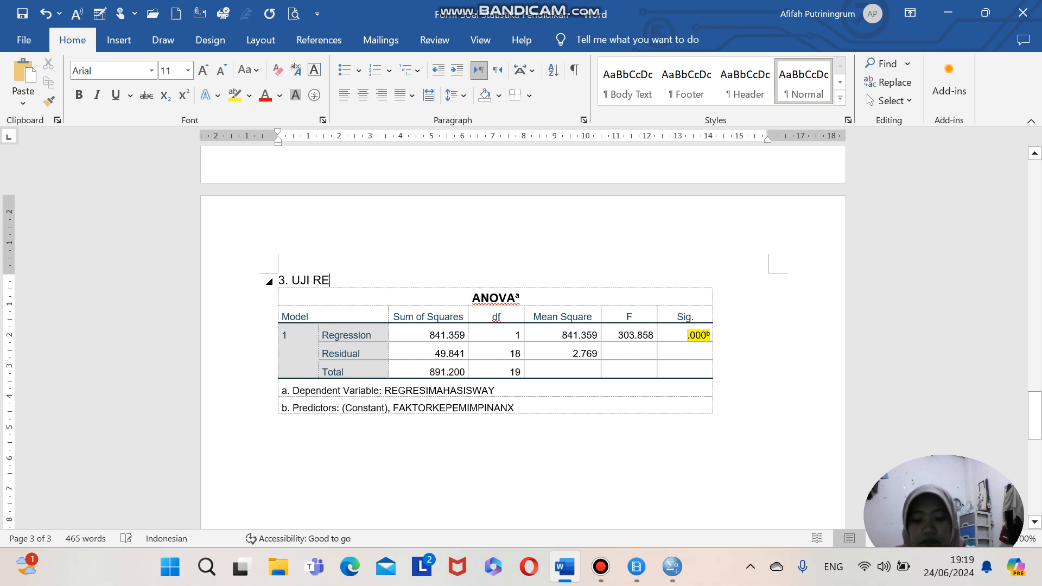
pyautogui.write('GRESI')
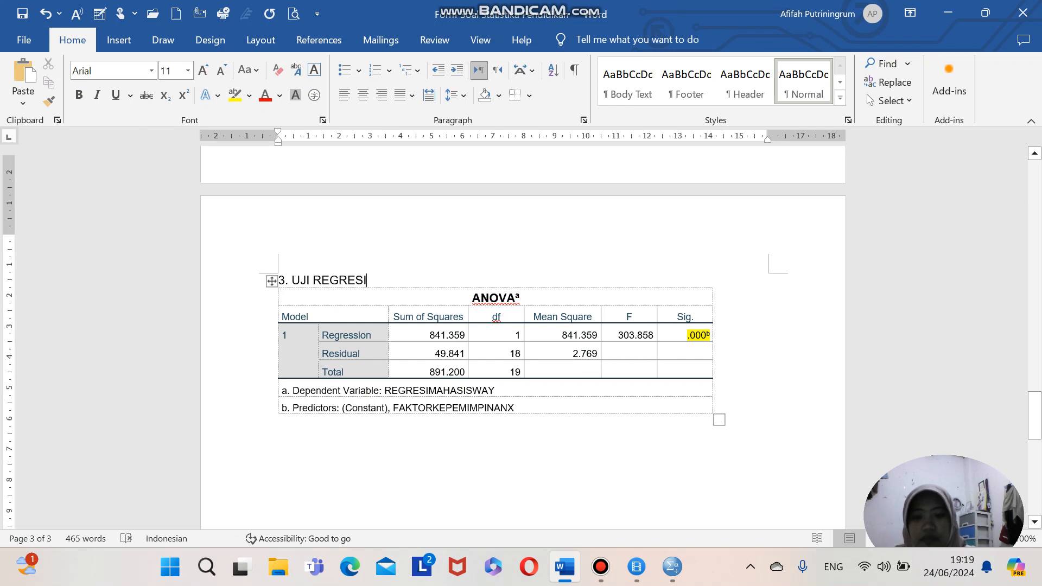
pyautogui.scroll(-3, 495, 348)
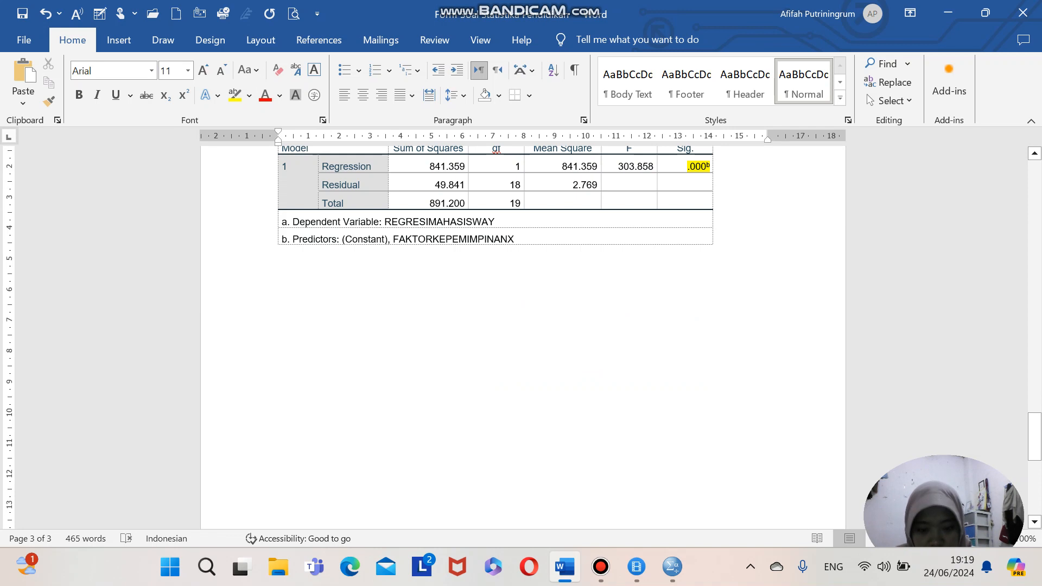
pyautogui.click(280, 254)
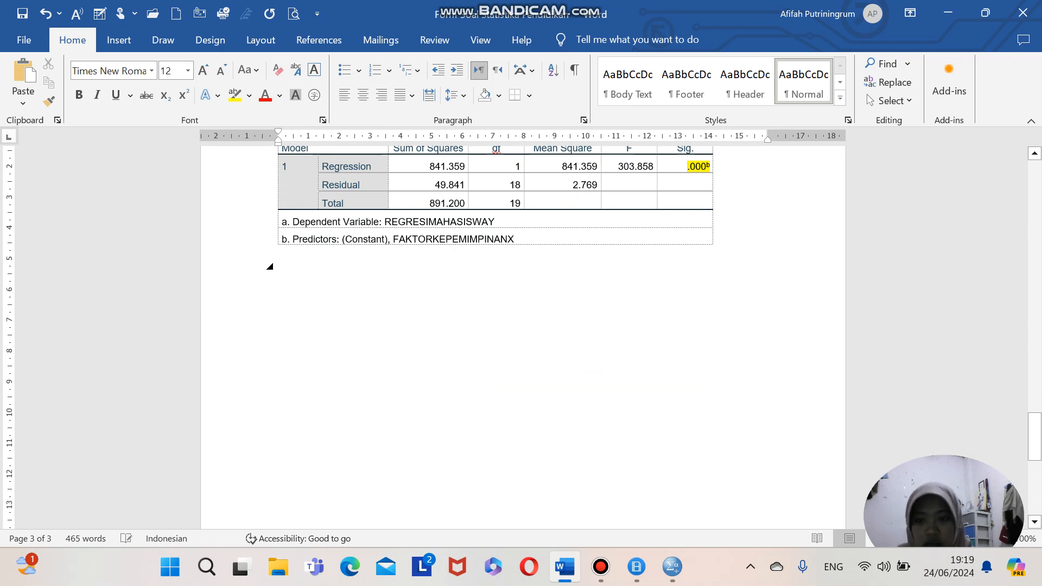
pyautogui.press('capslock')
pyautogui.write('a. ')
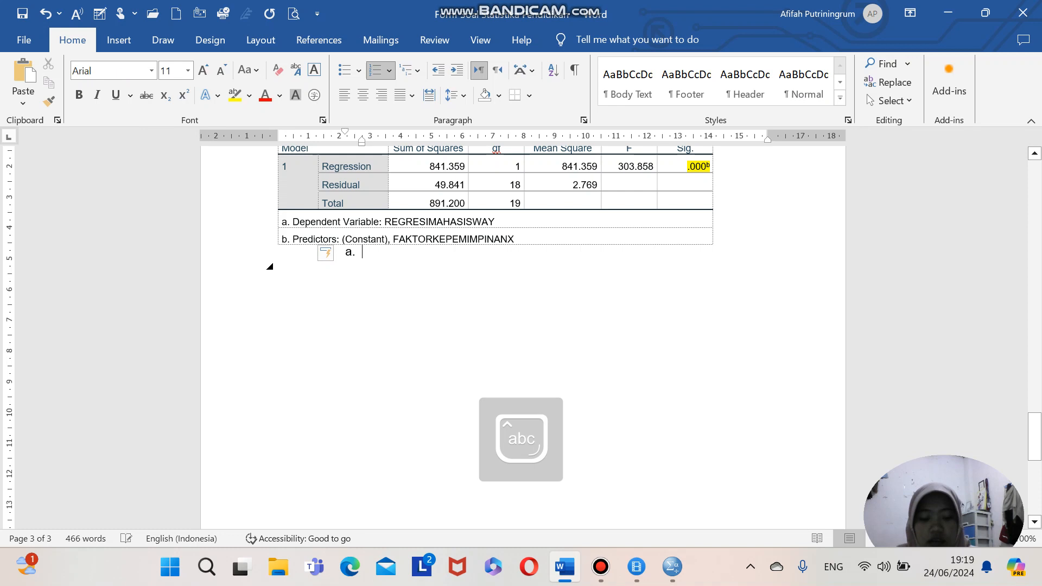
pyautogui.write('regres')
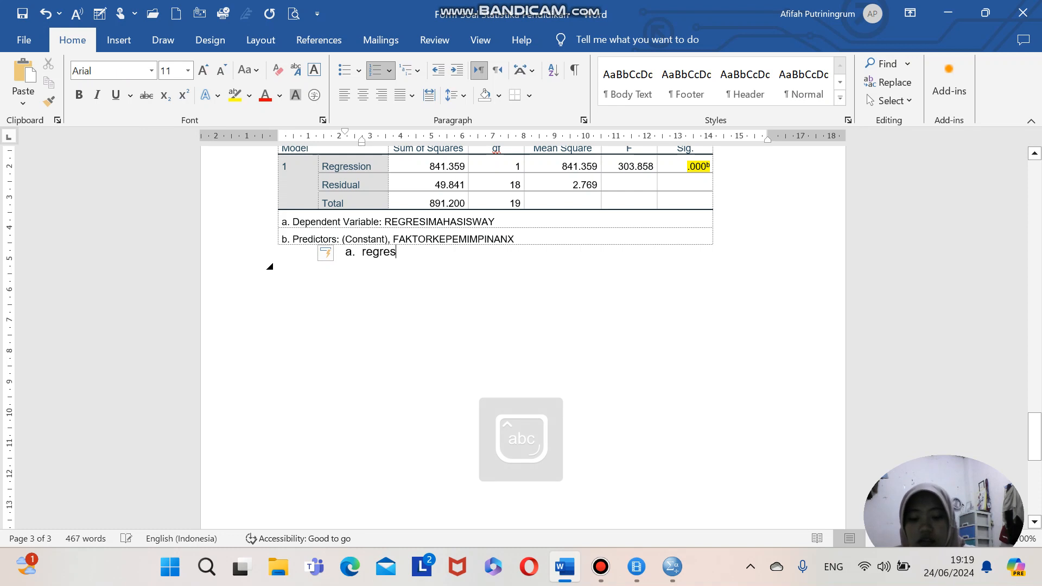
pyautogui.press('BackSpace')
pyautogui.press('BackSpace')
pyautogui.press('BackSpace')
pyautogui.press('BackSpace')
pyautogui.press('BackSpace')
pyautogui.press('BackSpace')
pyautogui.press('BackSpace')
pyautogui.press('BackSpace')
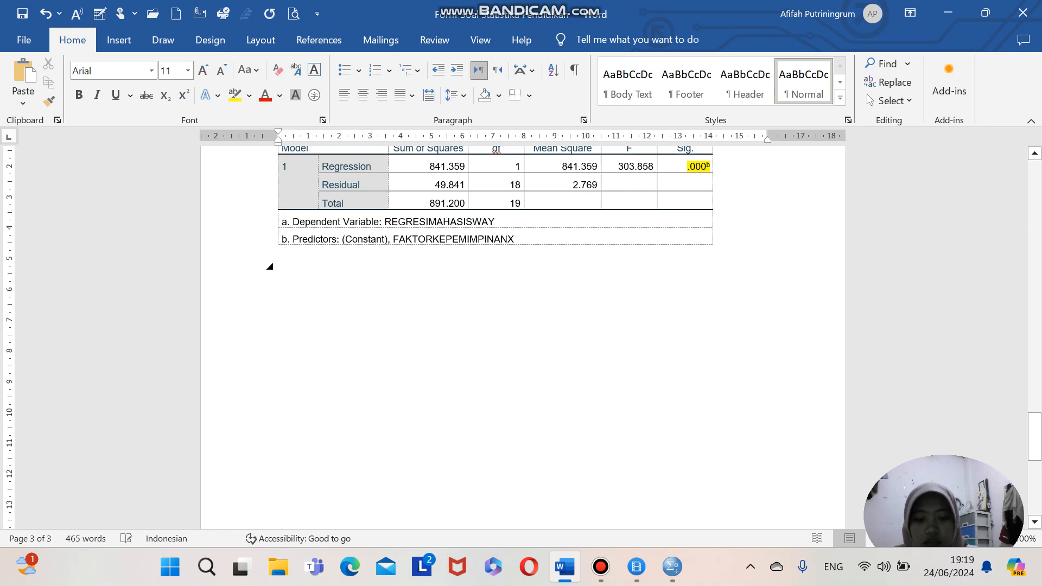
pyautogui.write('a.')
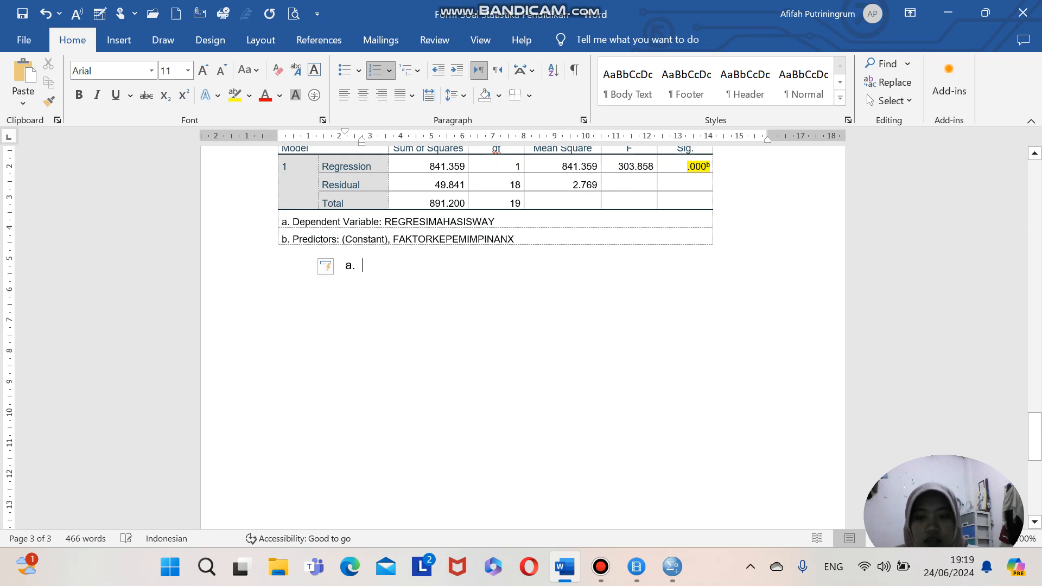
pyautogui.press('BackSpace')
pyautogui.press('BackSpace')
pyautogui.write('a')
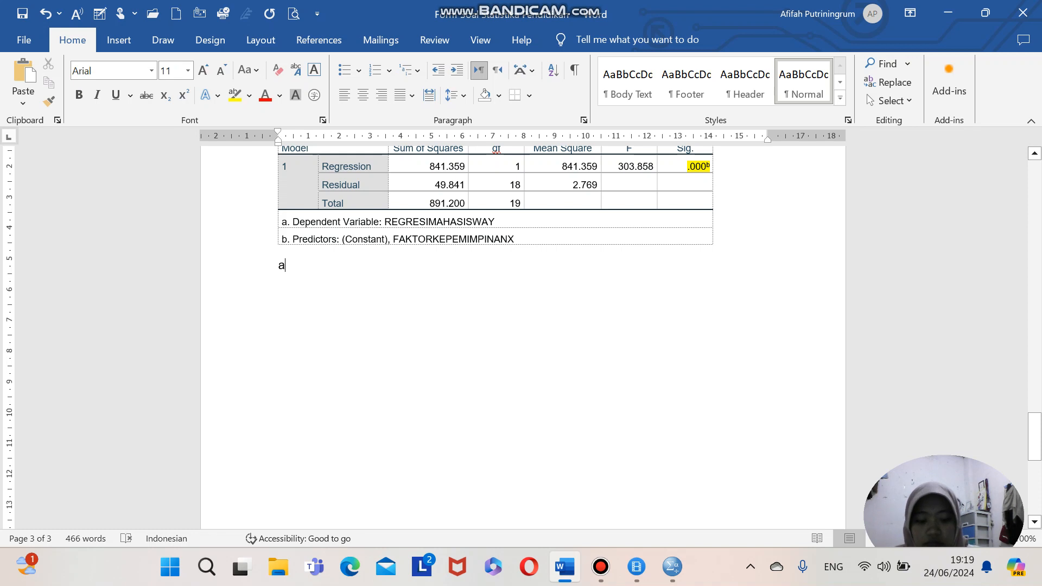
pyautogui.press('BackSpace')
pyautogui.write('A9')
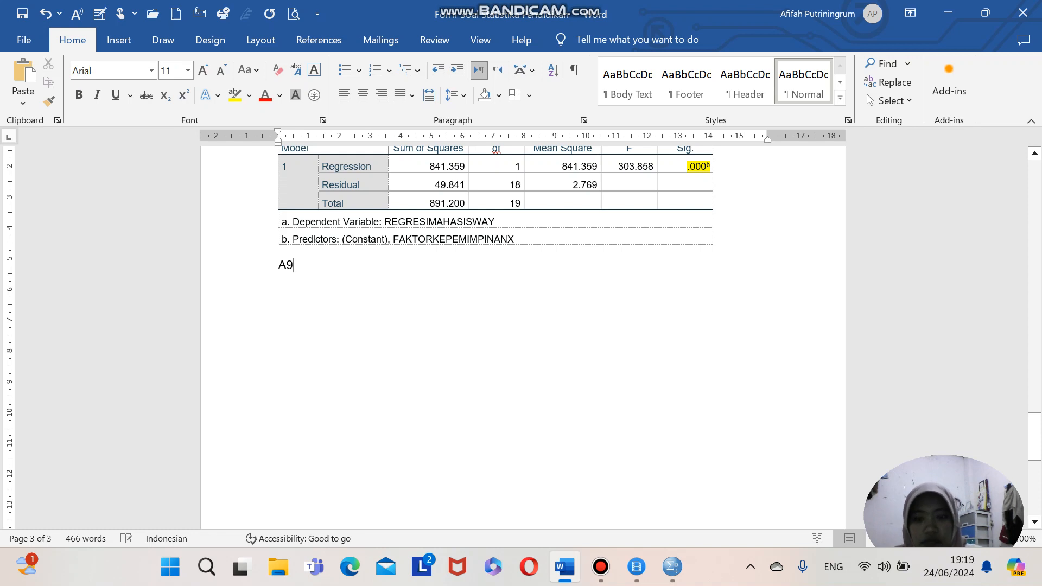
pyautogui.press('BackSpace')
pyautogui.write(') ')
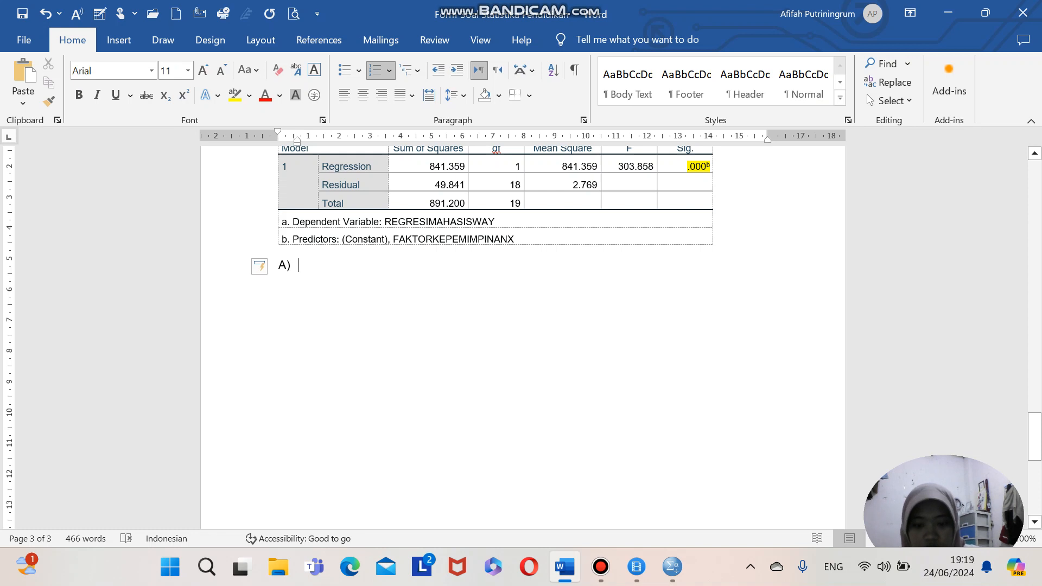
pyautogui.write('depe')
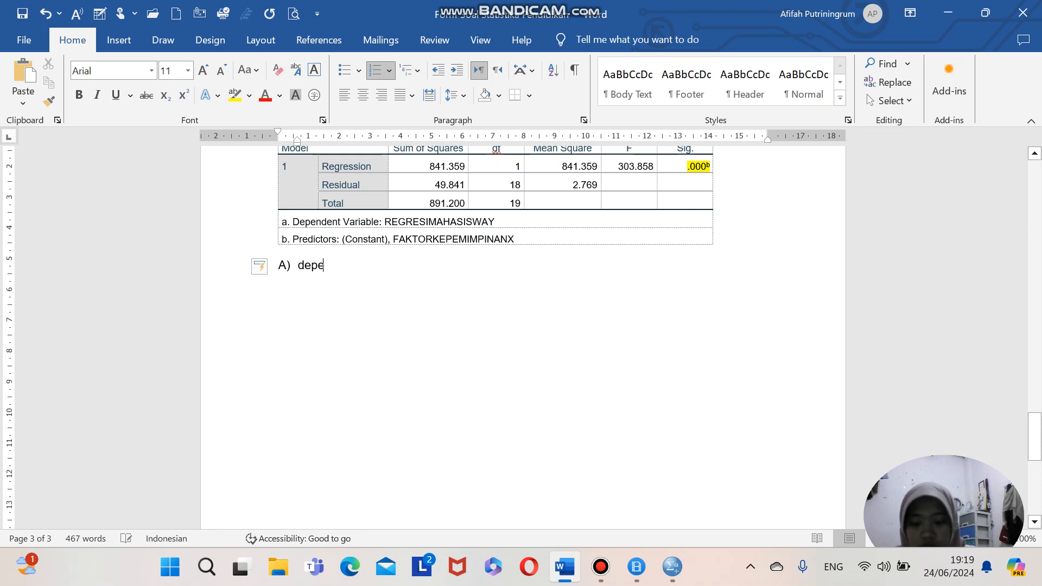
pyautogui.write('ndent ')
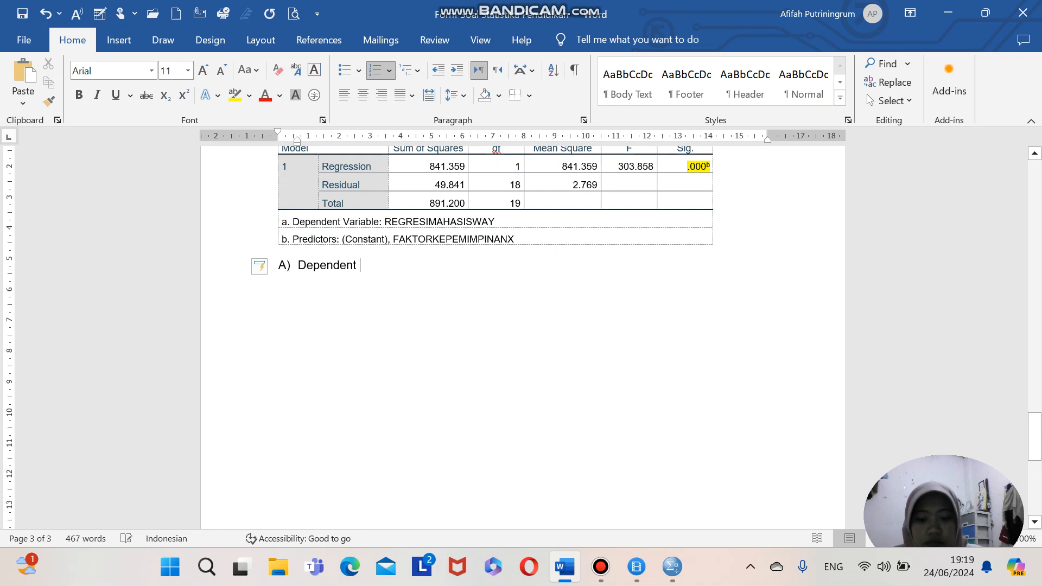
pyautogui.write('variaber ')
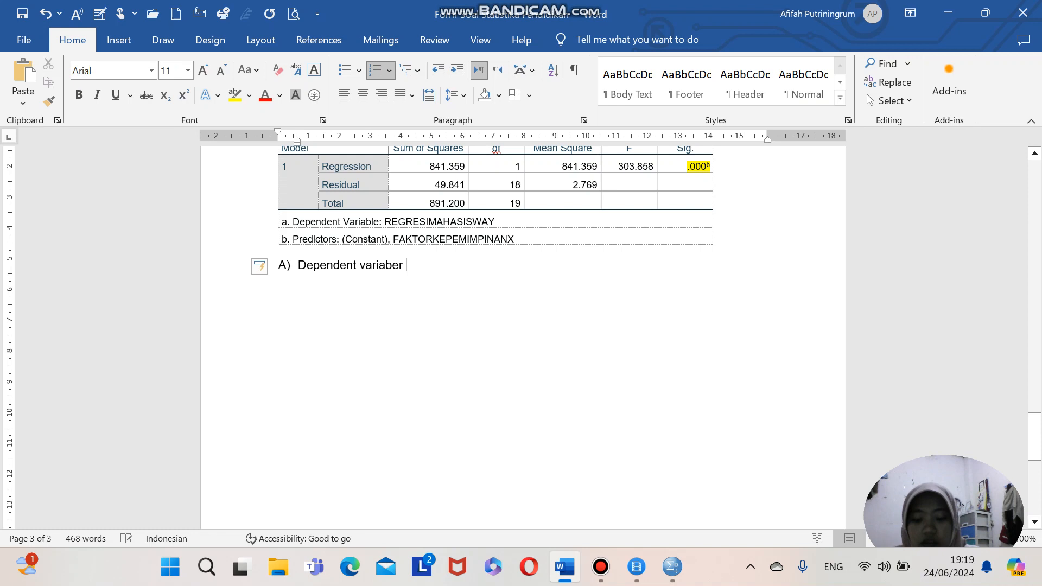
pyautogui.write('regresi ma')
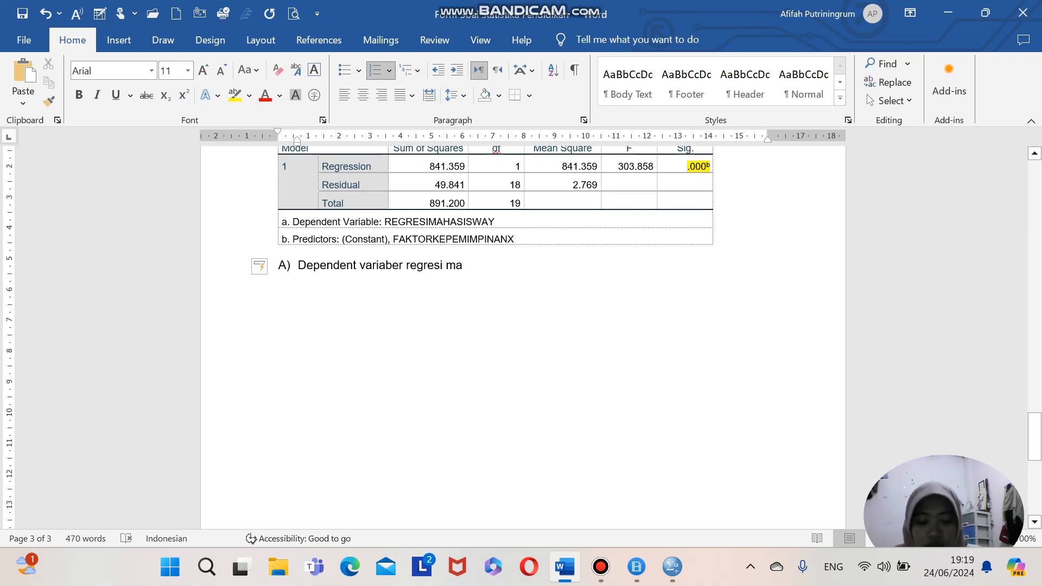
pyautogui.write('hasiswa')
# - Add item B) 'Prendictions , faktor kepemimpinan' and begin item C)
pyautogui.press('Return')
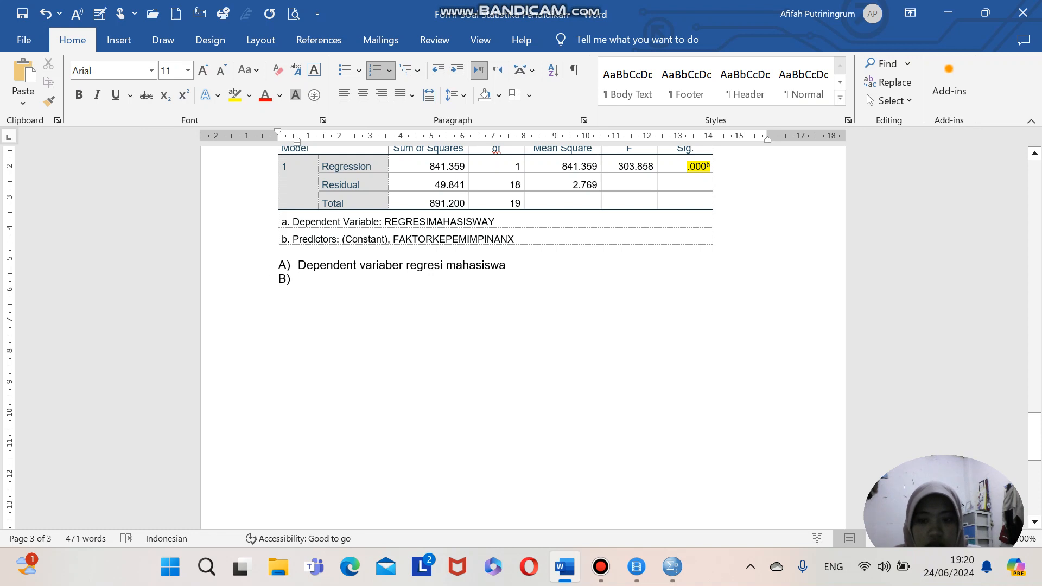
pyautogui.write('pre')
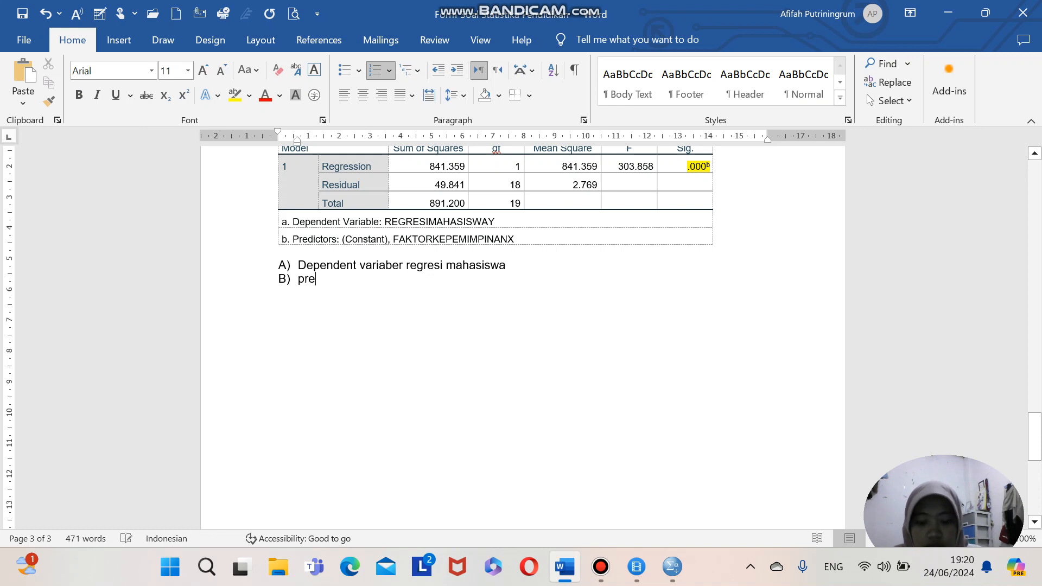
pyautogui.write('ndic')
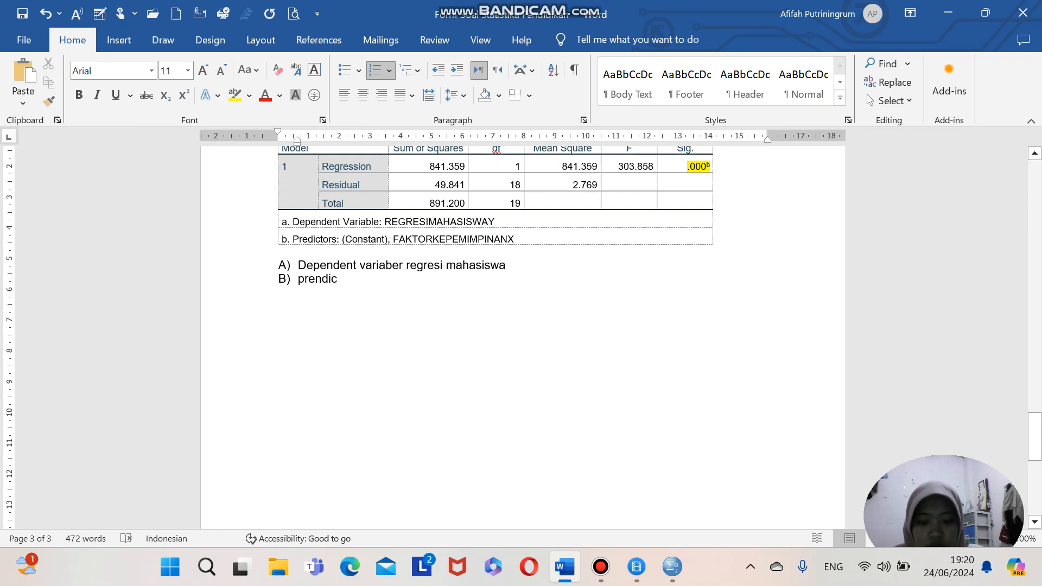
pyautogui.write('tio')
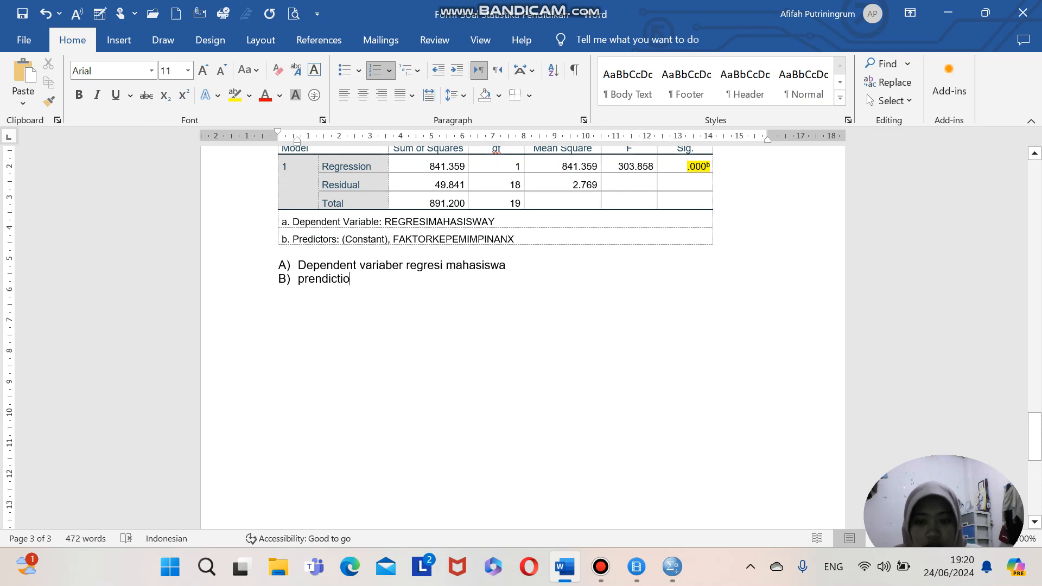
pyautogui.write('ns')
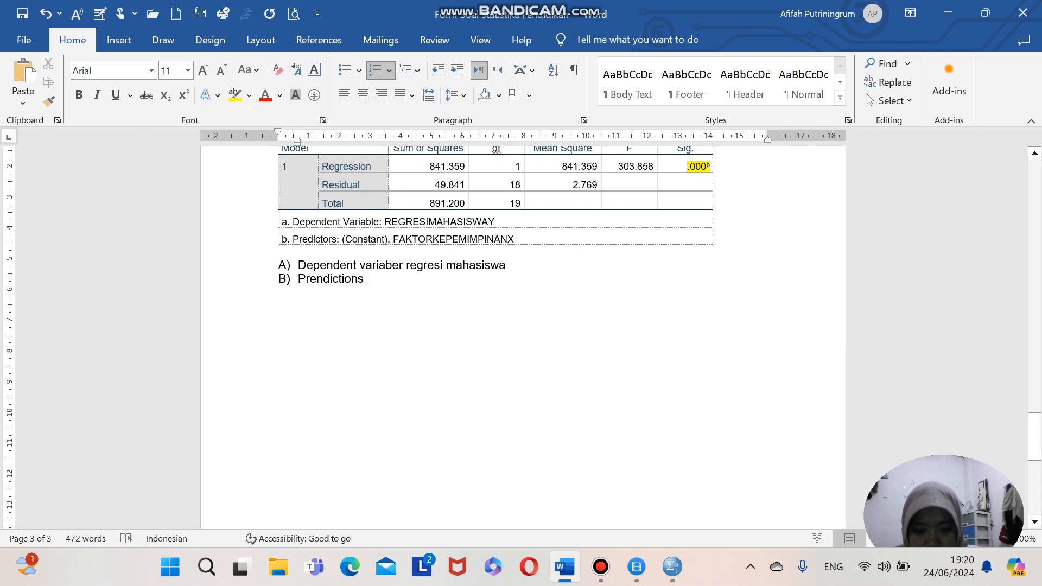
pyautogui.write(',')
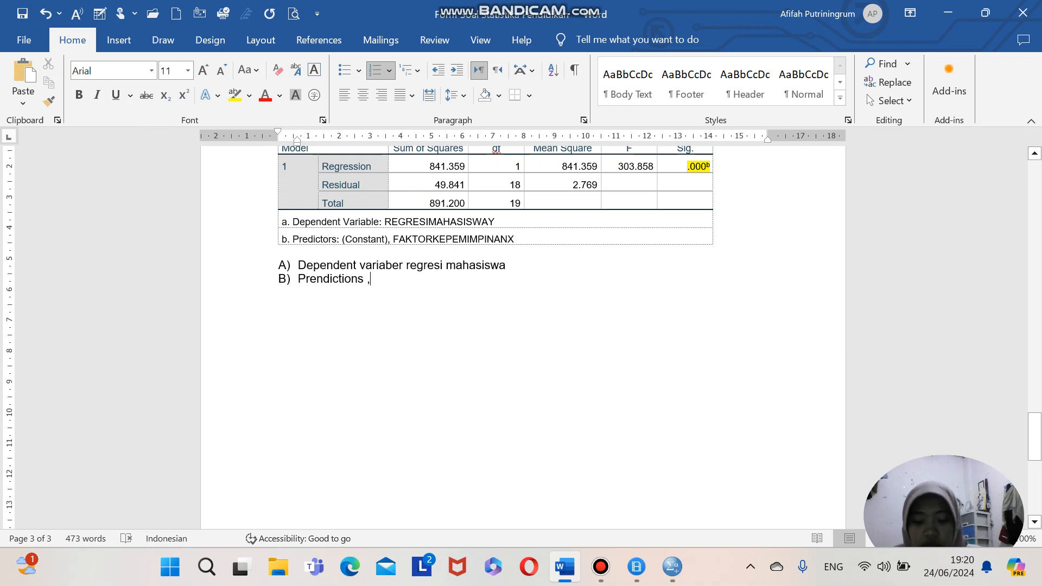
pyautogui.write(' fak')
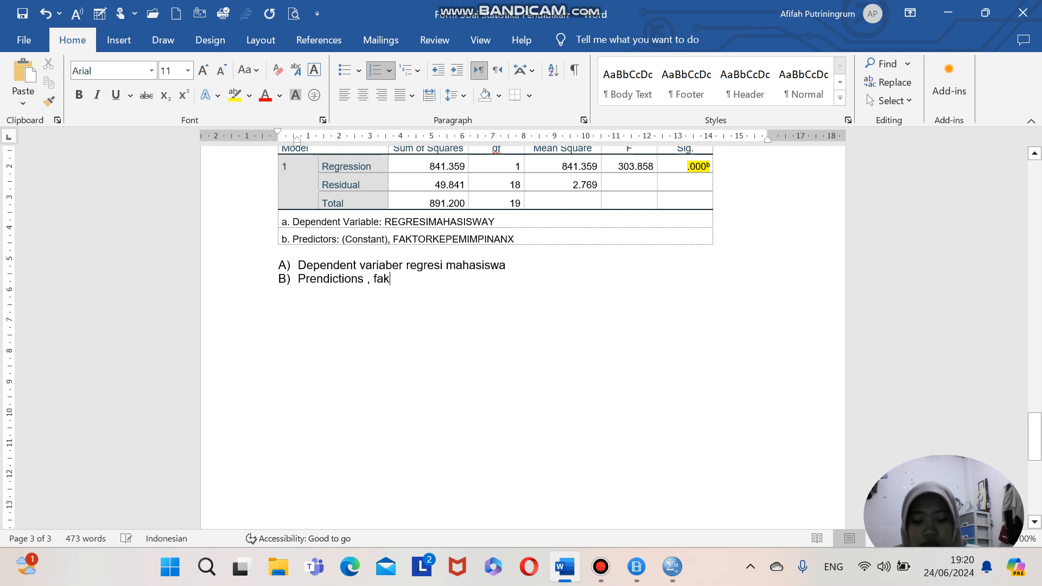
pyautogui.write('tor kepe')
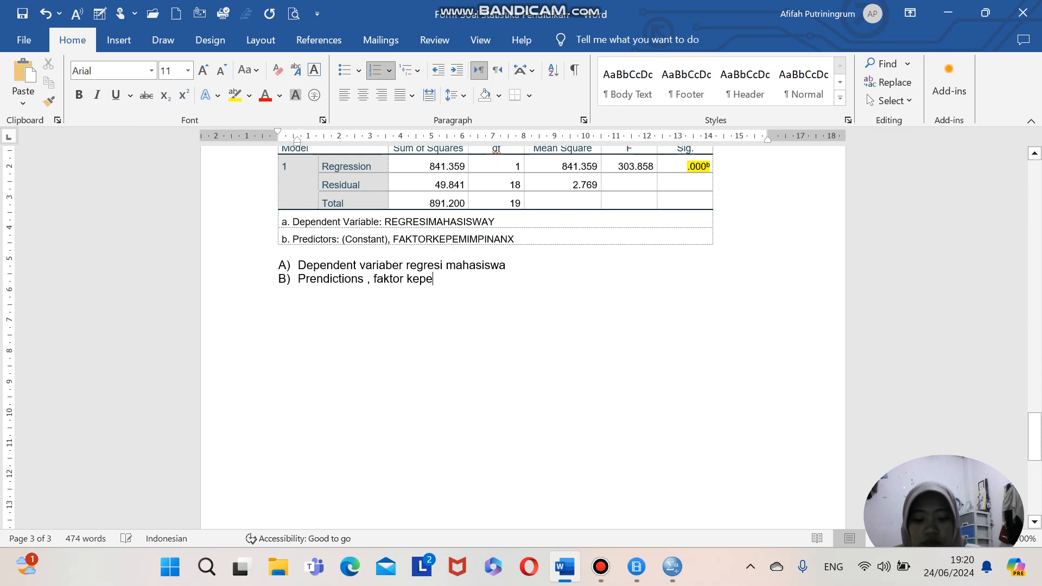
pyautogui.write('mimpinan')
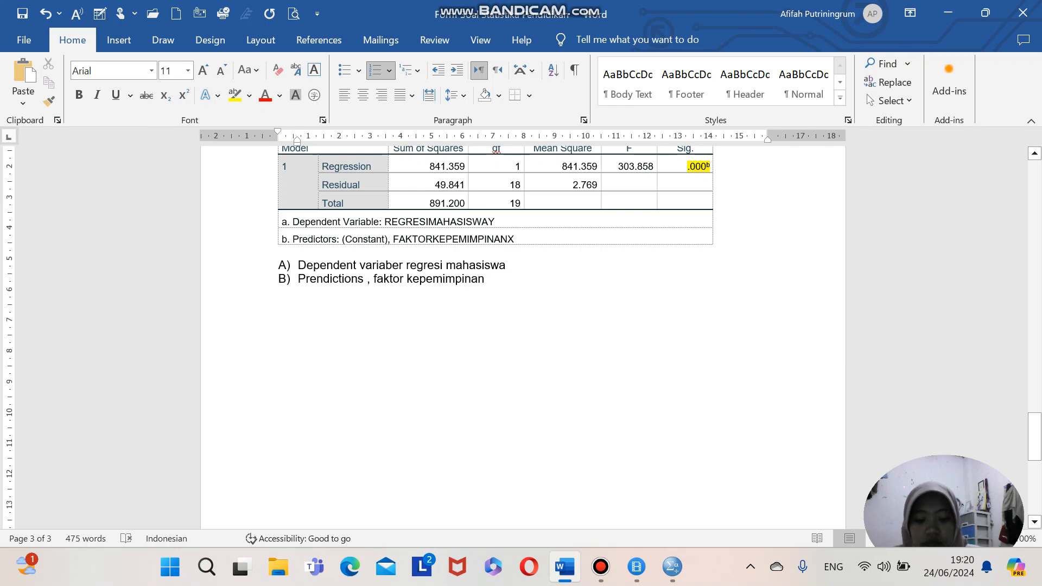
pyautogui.press('Return')
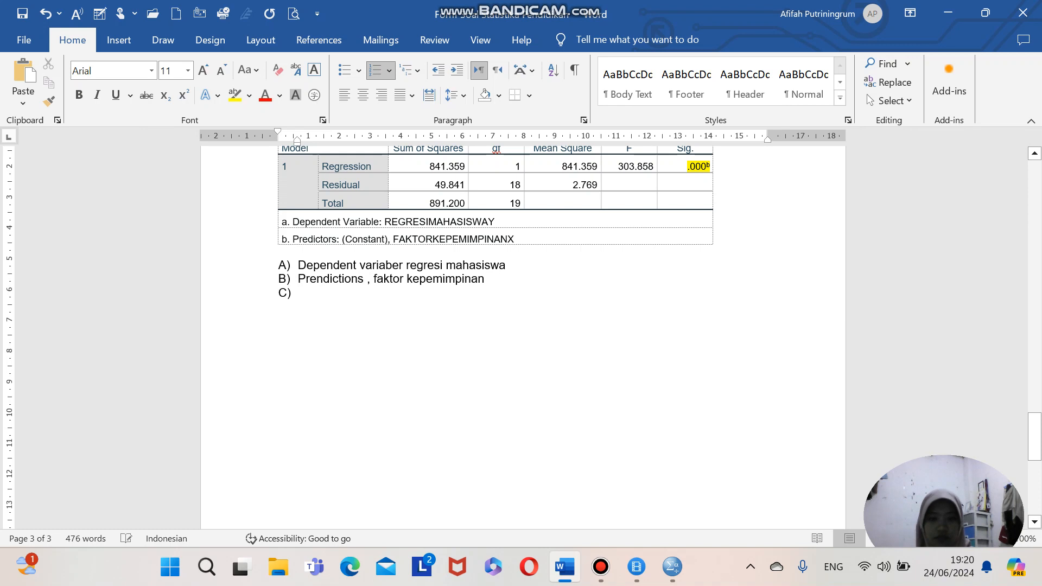
# - Replace the empty C) item with the line 'Sig<0.05 itu variabel sangat berpengaruh terhadap variabel y'
pyautogui.press('BackSpace')
pyautogui.press('BackSpace')
pyautogui.press('BackSpace')
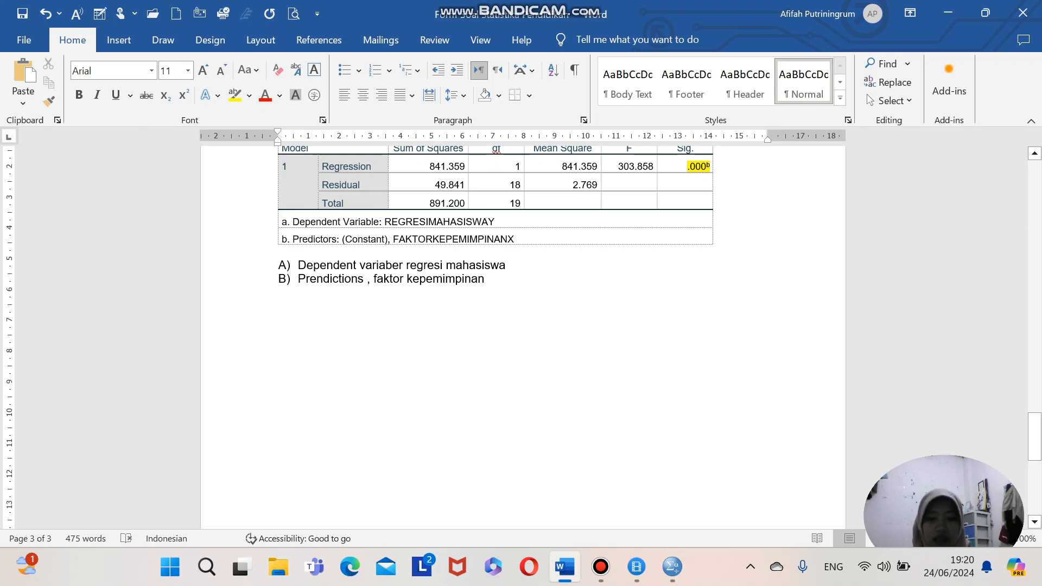
pyautogui.write('sig')
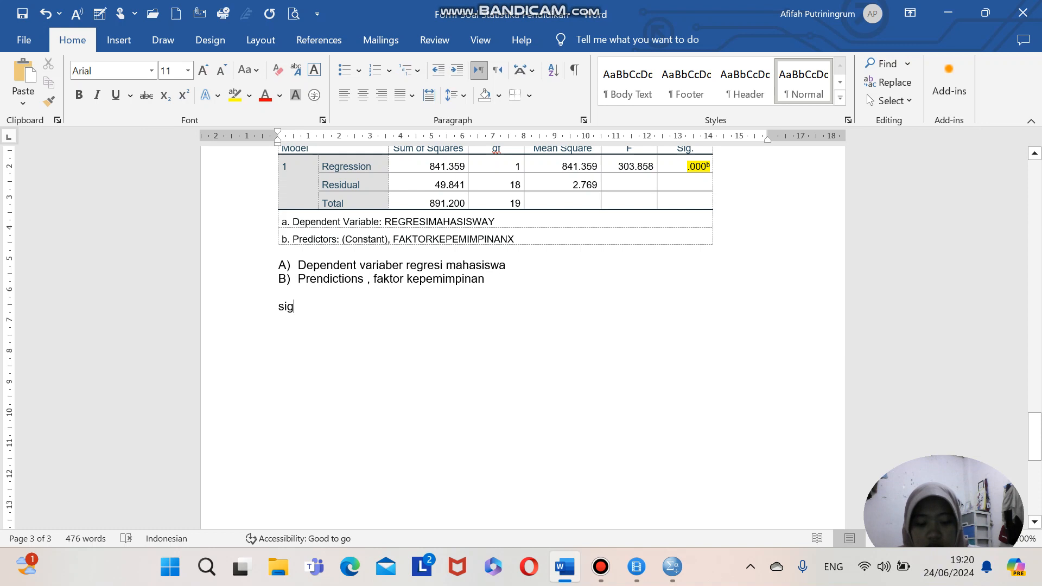
pyautogui.write('<')
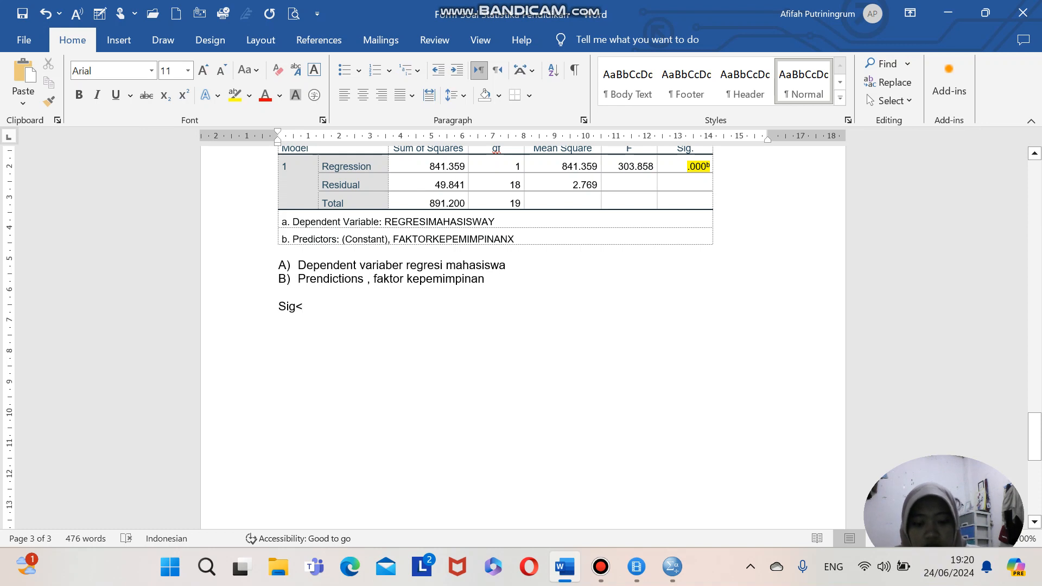
pyautogui.write('0.0')
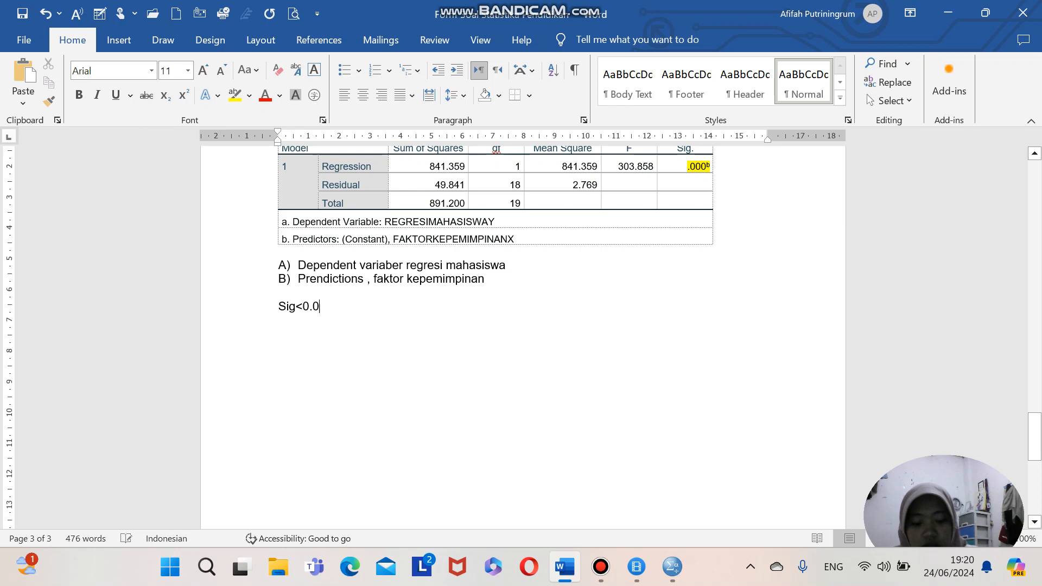
pyautogui.write('5 itu ')
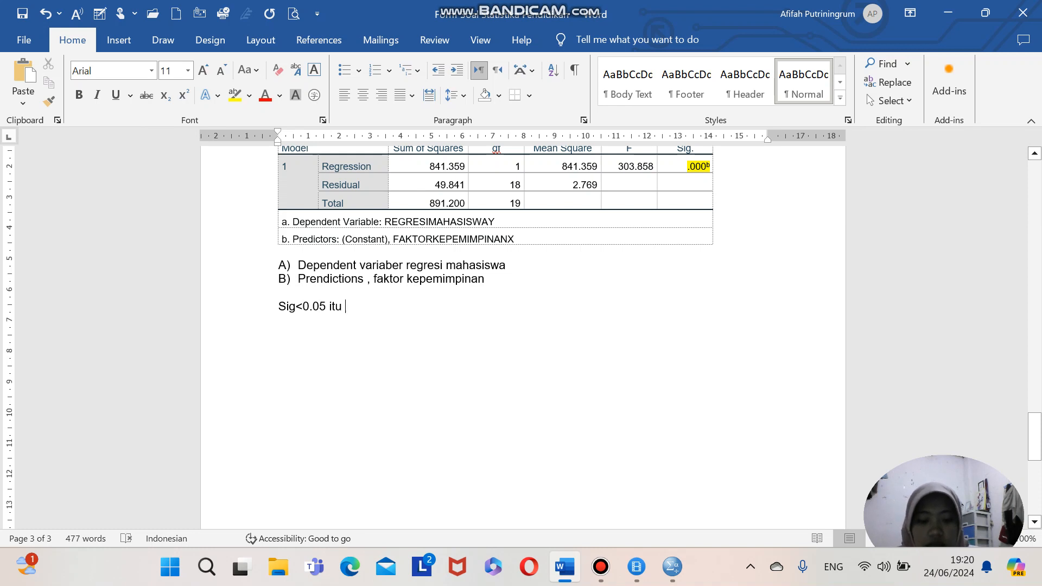
pyautogui.write('variab')
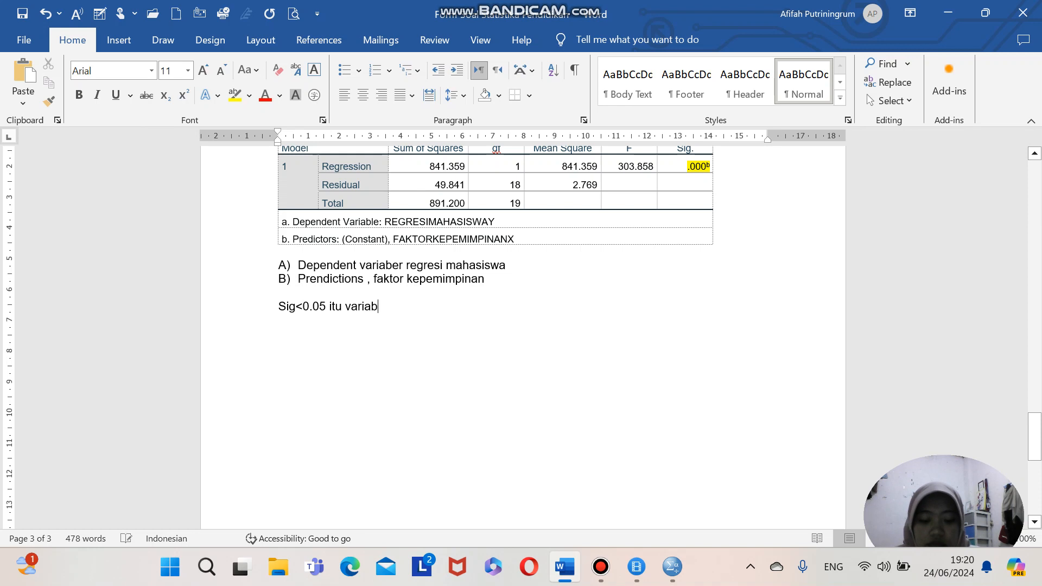
pyautogui.write('el sangat')
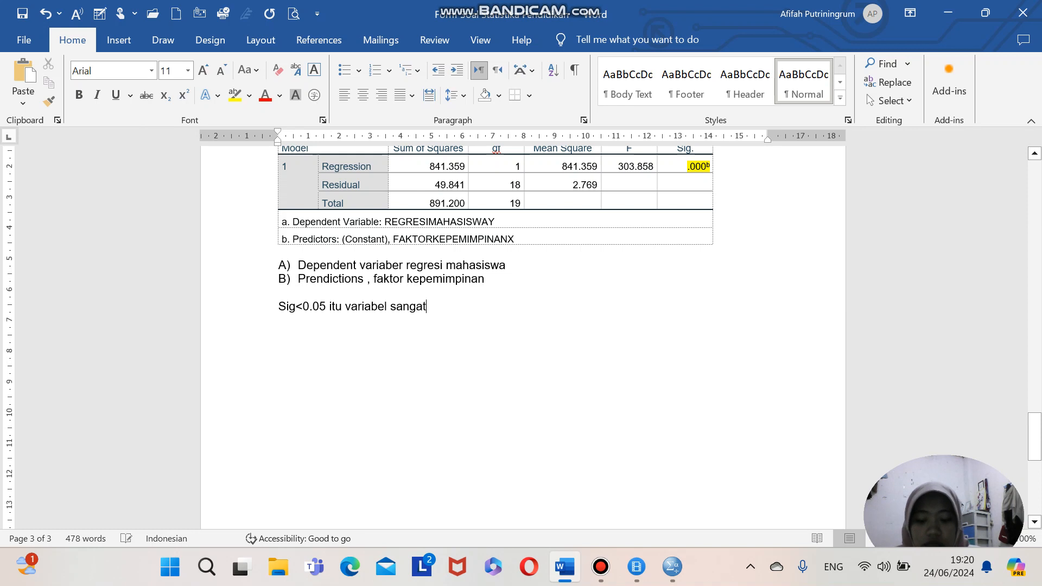
pyautogui.write(' berpengaruh')
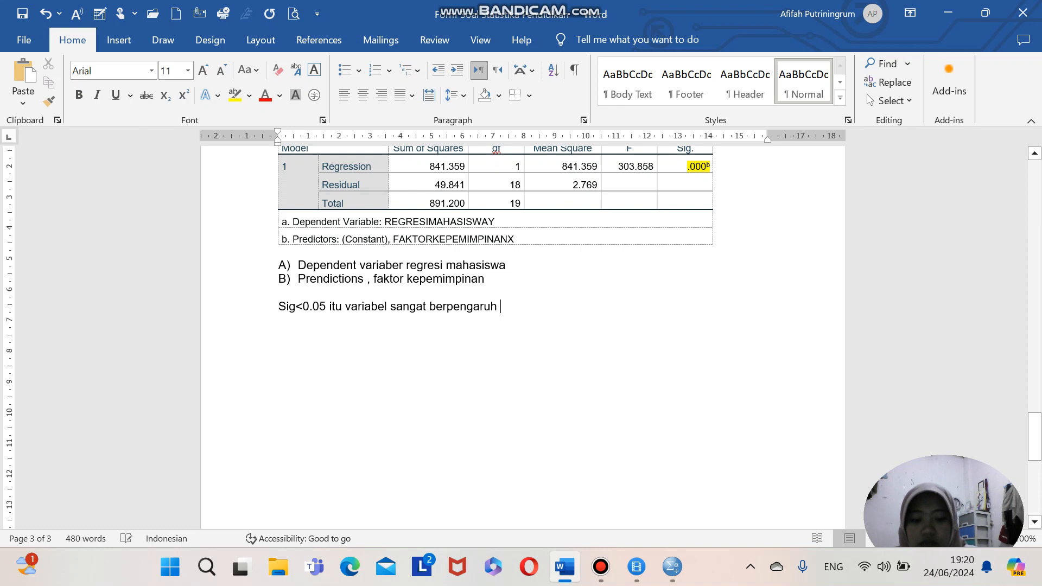
pyautogui.write(' terha')
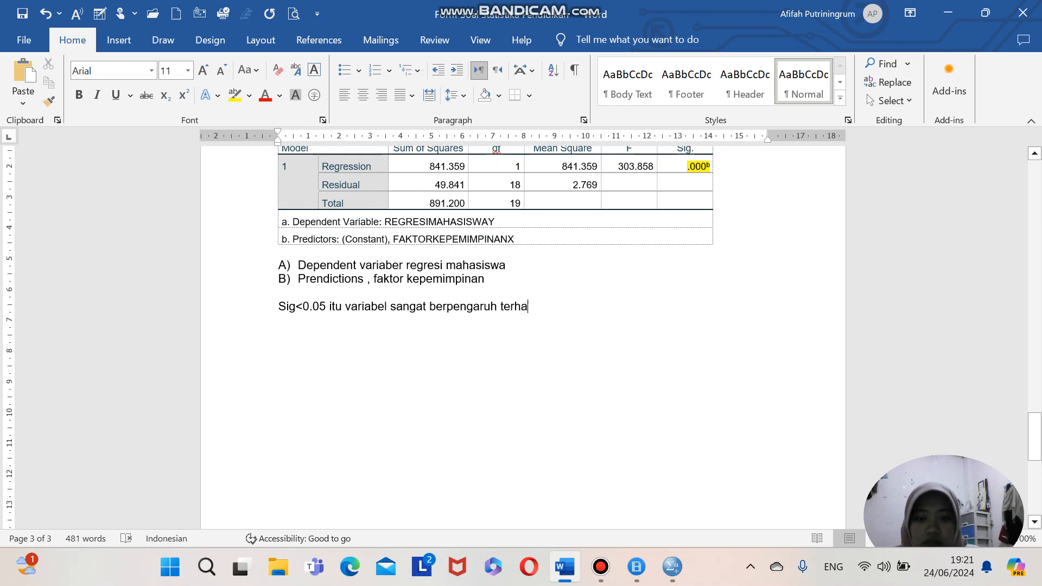
pyautogui.write('dap')
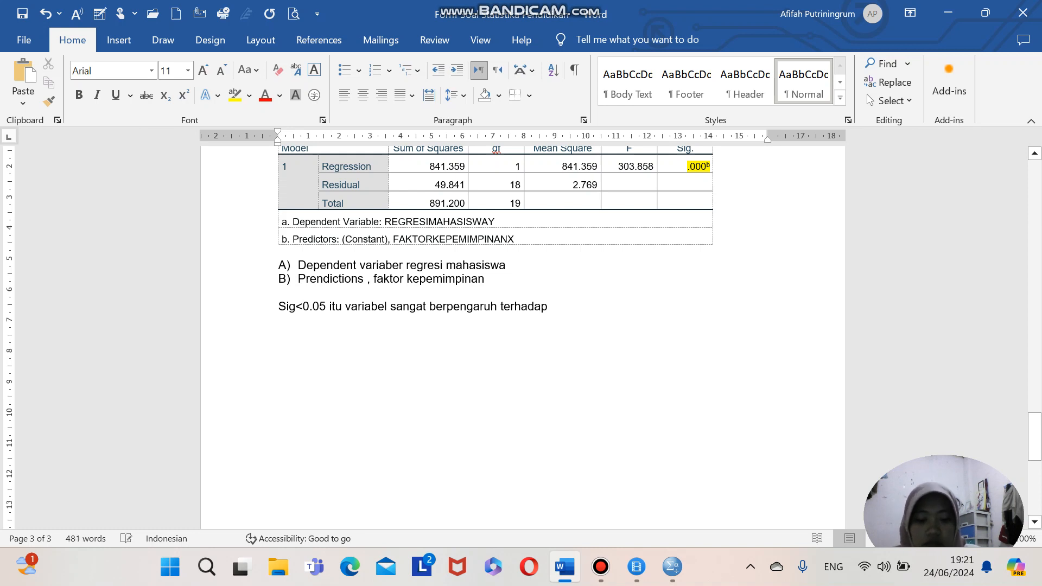
pyautogui.write(' variabe')
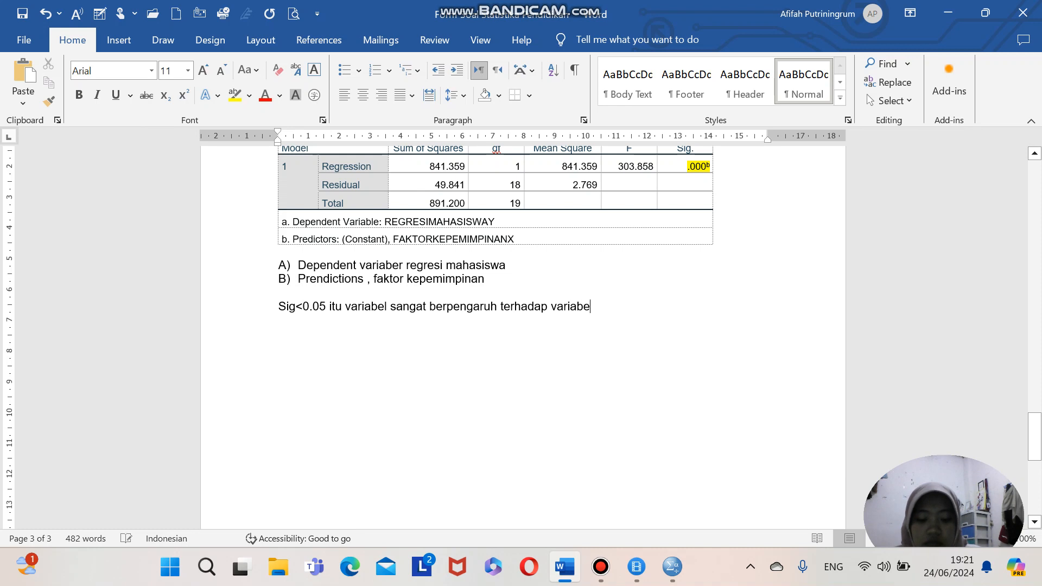
pyautogui.write('l y')
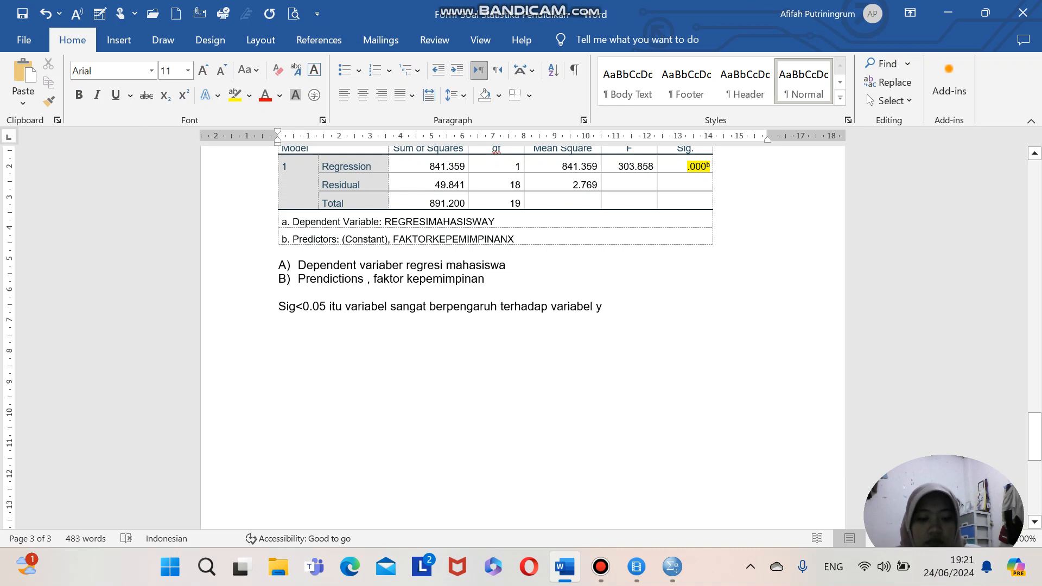
pyautogui.press('Return')
# - Write the line 'sig>0.05 itu variabel x tidak berpengaruh terhadap variabel y'
pyautogui.write('sig')
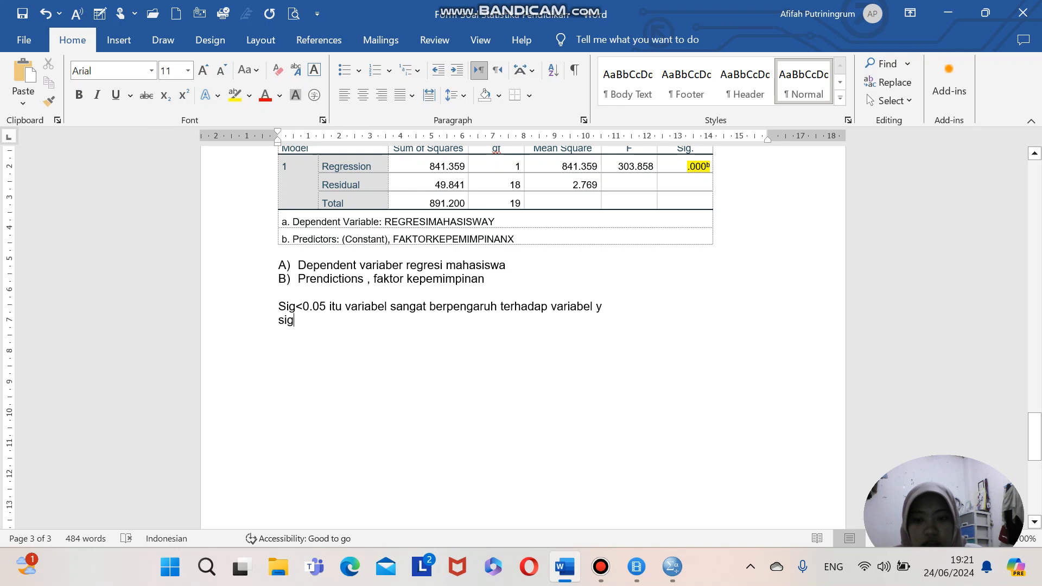
pyautogui.write('>0')
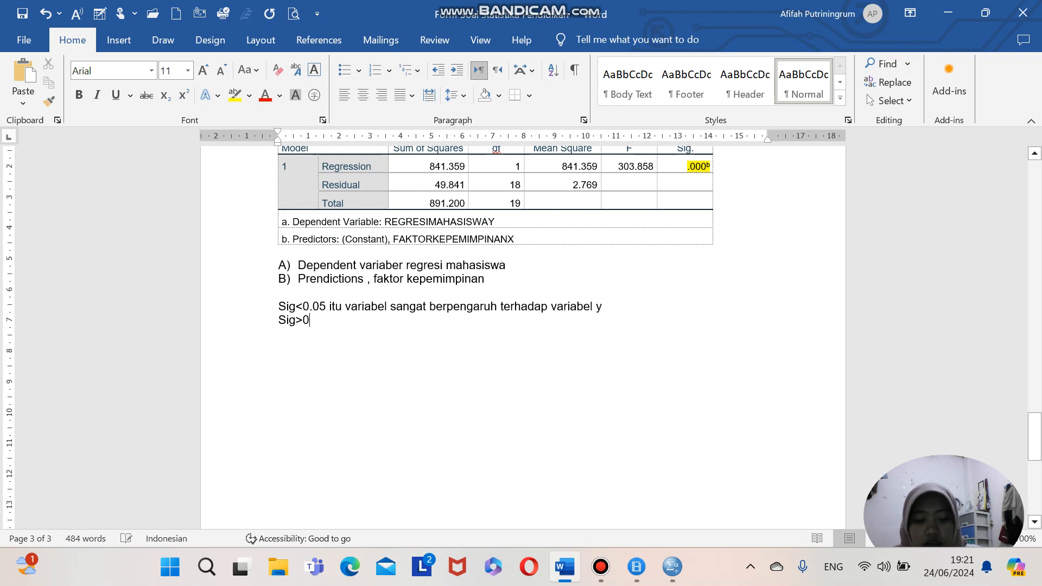
pyautogui.write('.05 itu va')
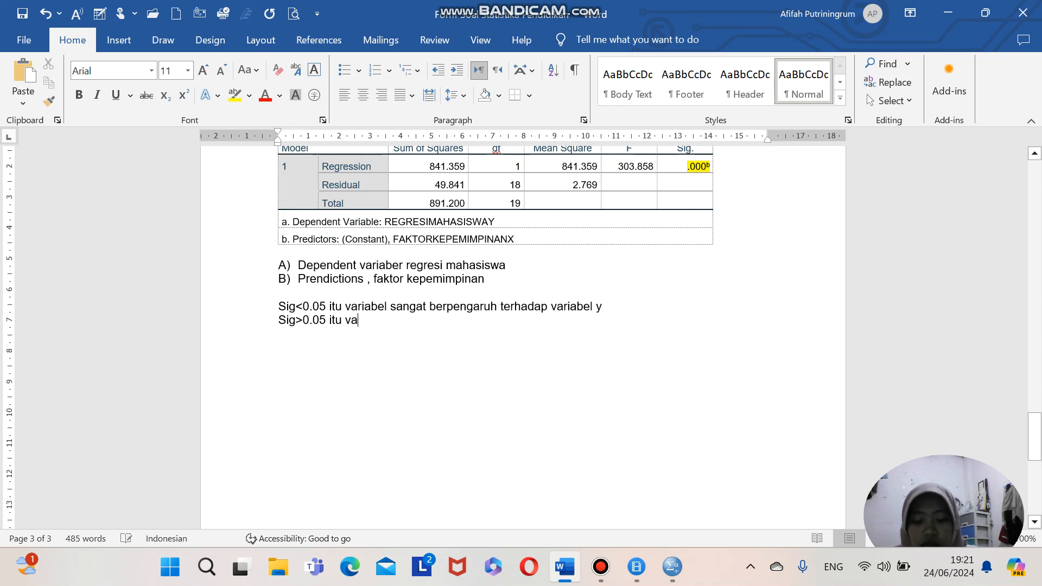
pyautogui.write('ria')
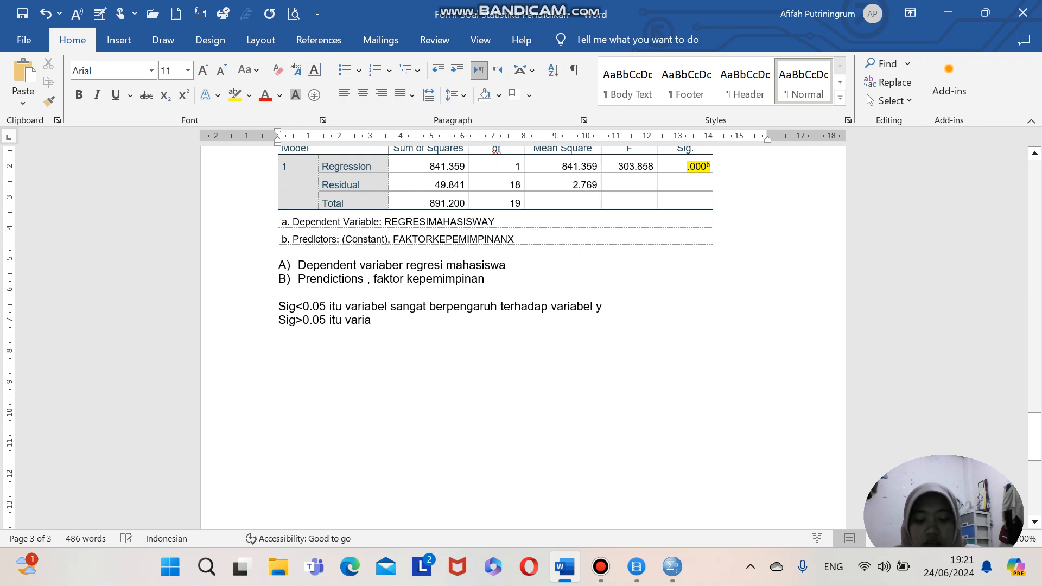
pyautogui.write('bel')
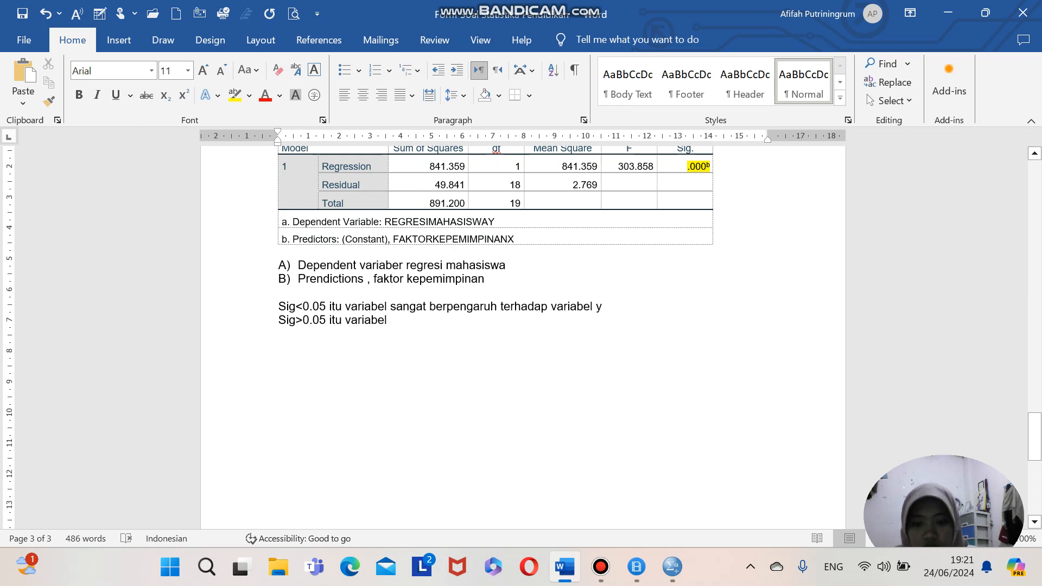
pyautogui.press('Up')
pyautogui.write('x')
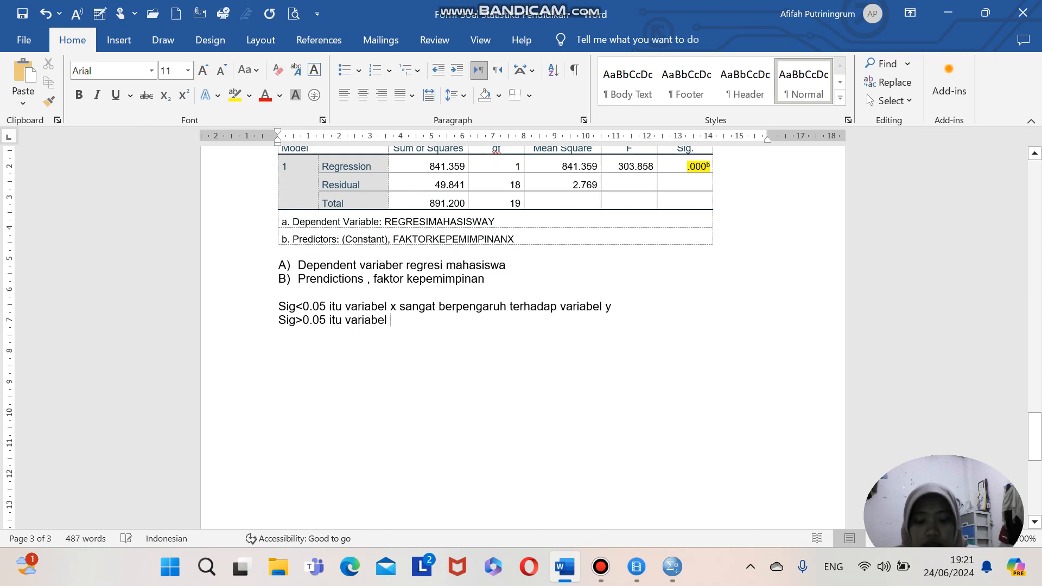
pyautogui.write(' x tidak be')
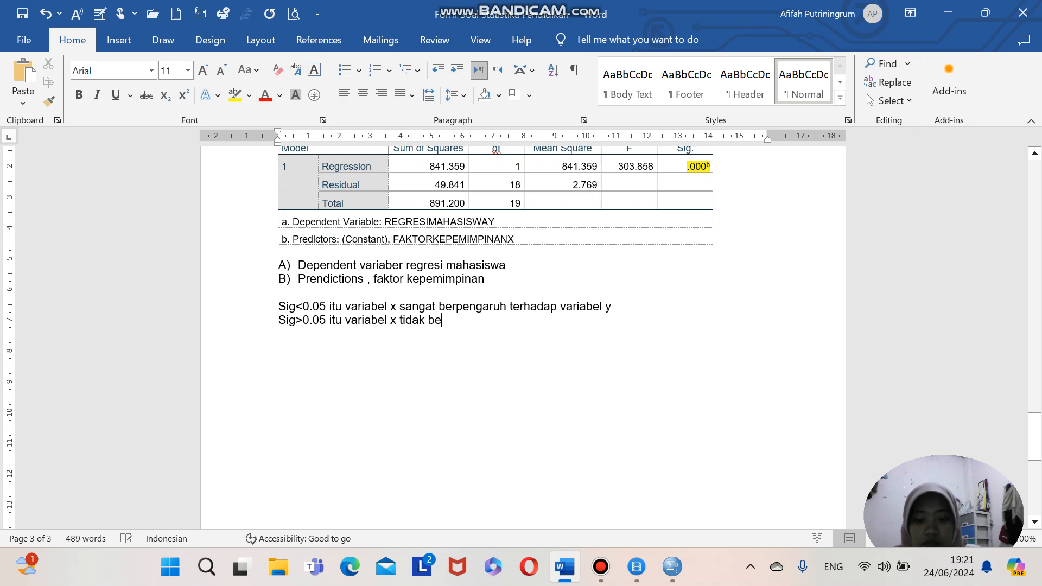
pyautogui.write('rpengaruh')
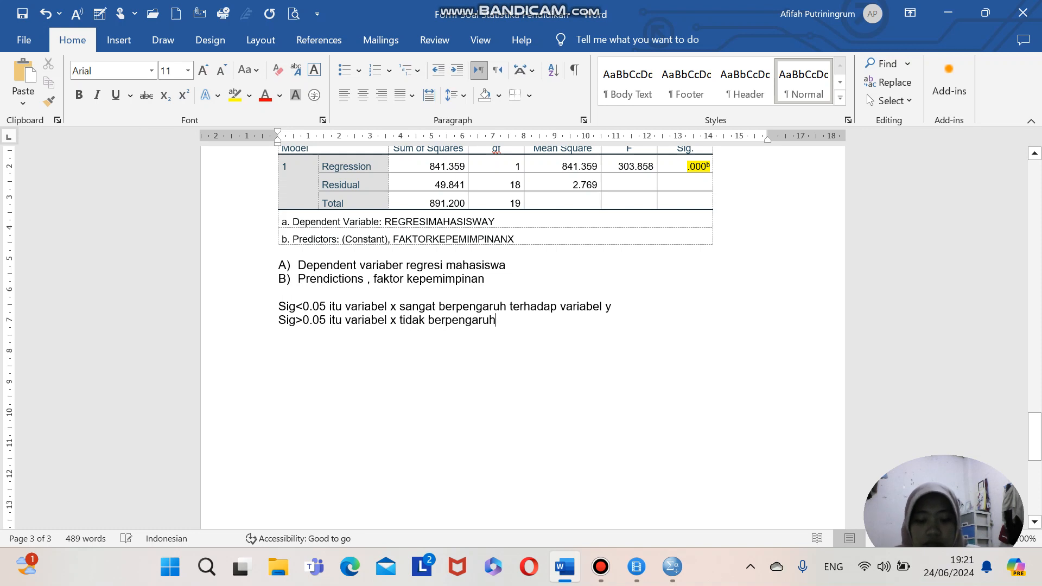
pyautogui.write(' terhadap')
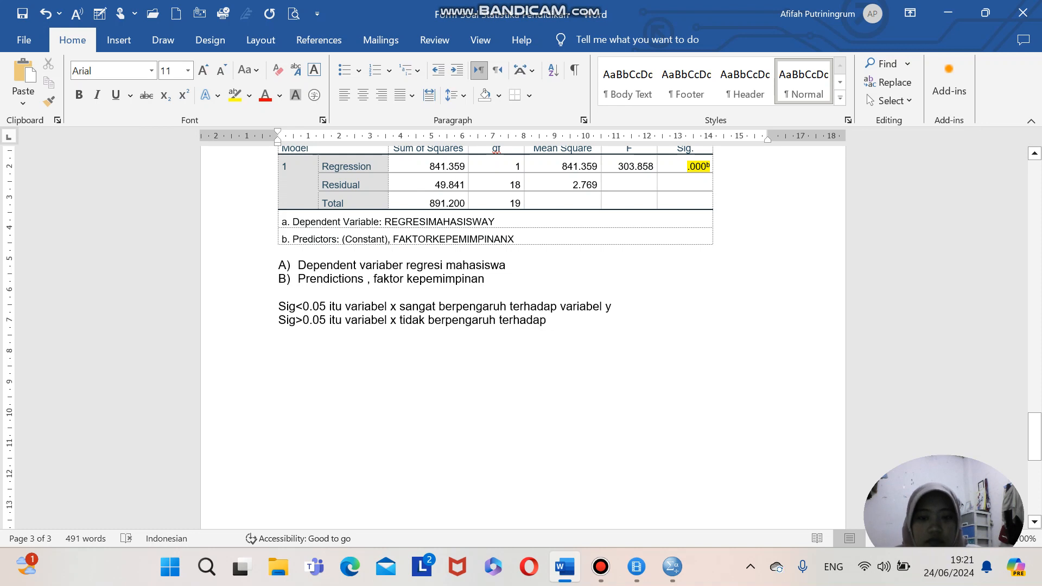
pyautogui.write(' variabe')
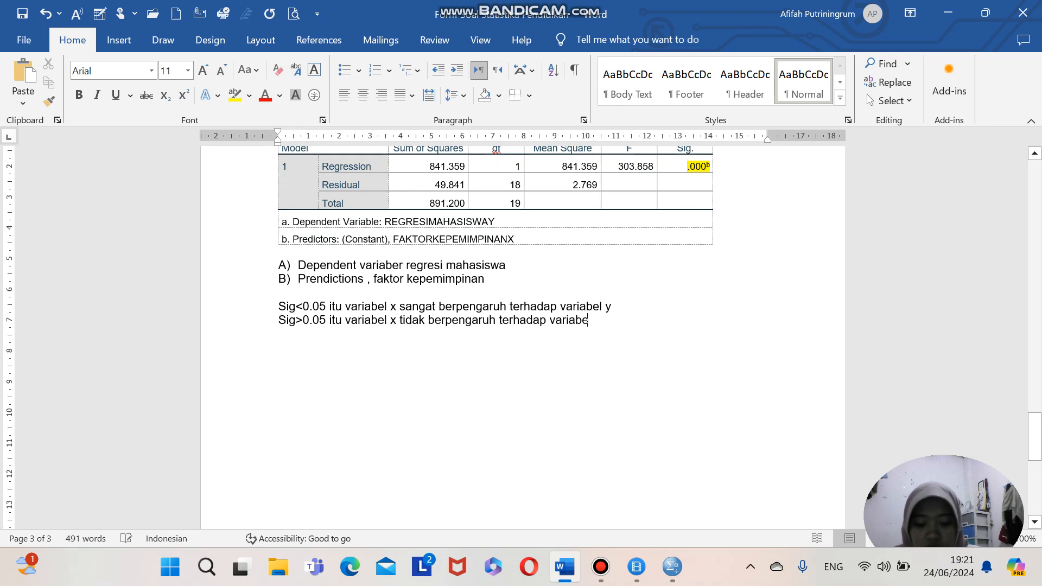
pyautogui.write('l y')
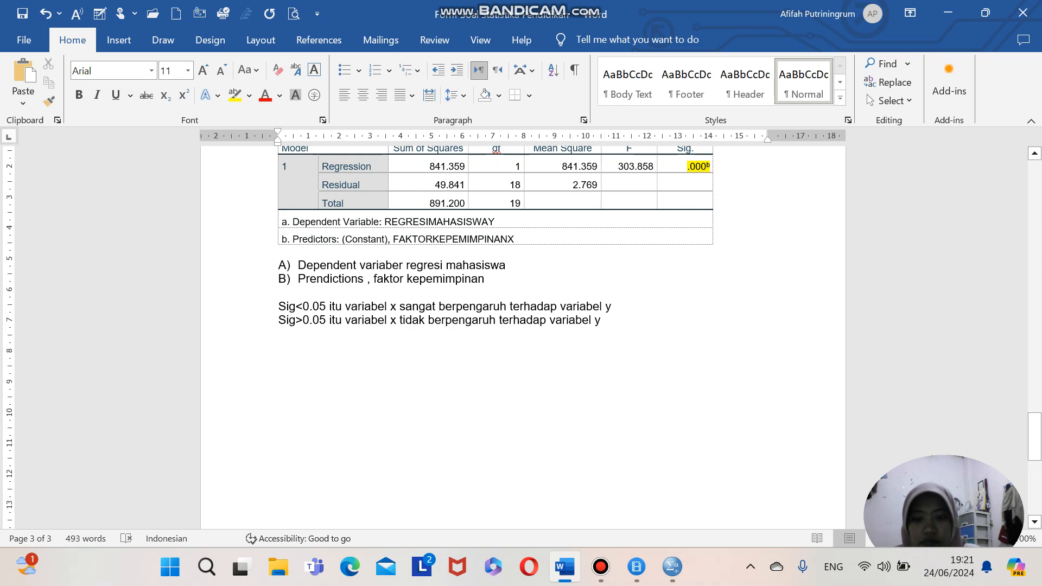
pyautogui.press('Return')
# - Add 'Pada data yang sudah dibuktikan ternyata' and the sig0.000<0.05 conclusion about variabel x and y
pyautogui.write('Pada ')
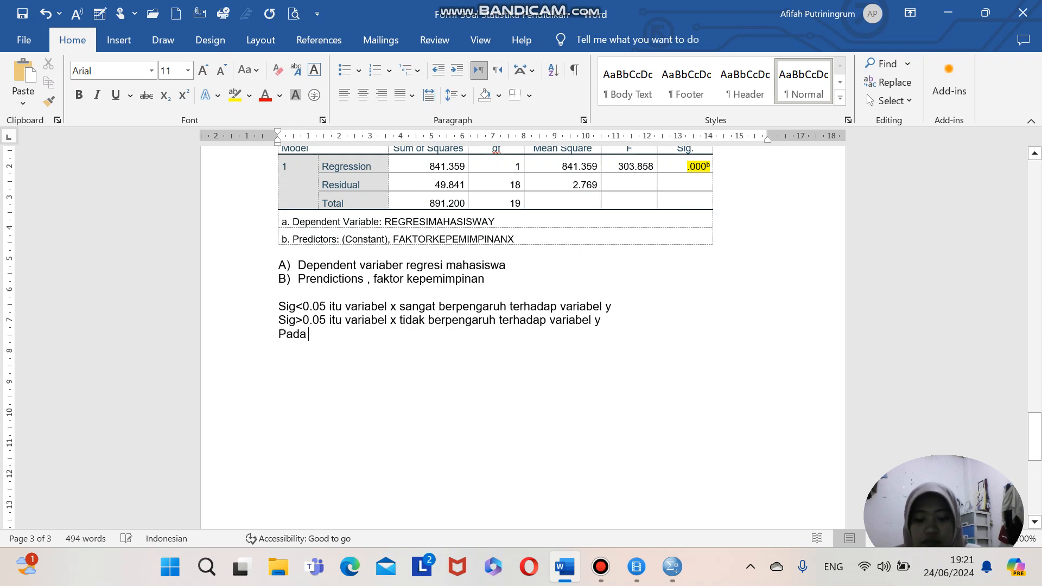
pyautogui.write('data')
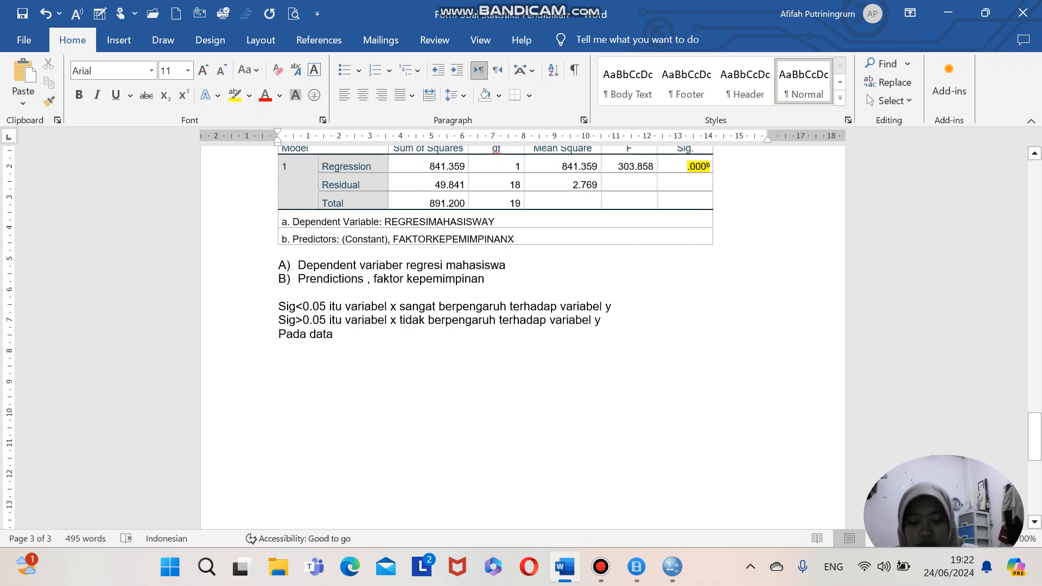
pyautogui.write(' yang sud')
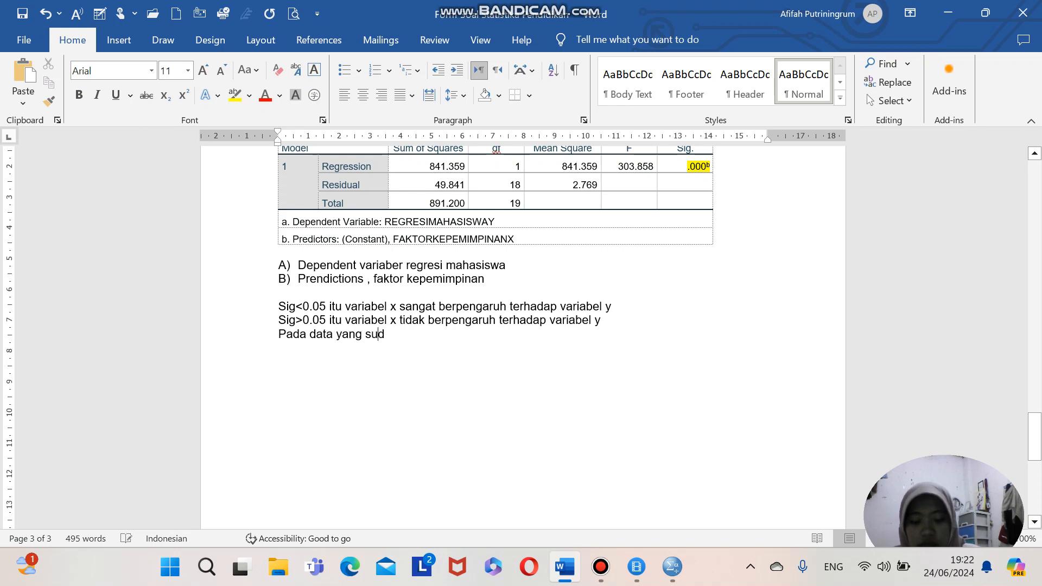
pyautogui.write('ah dibuk')
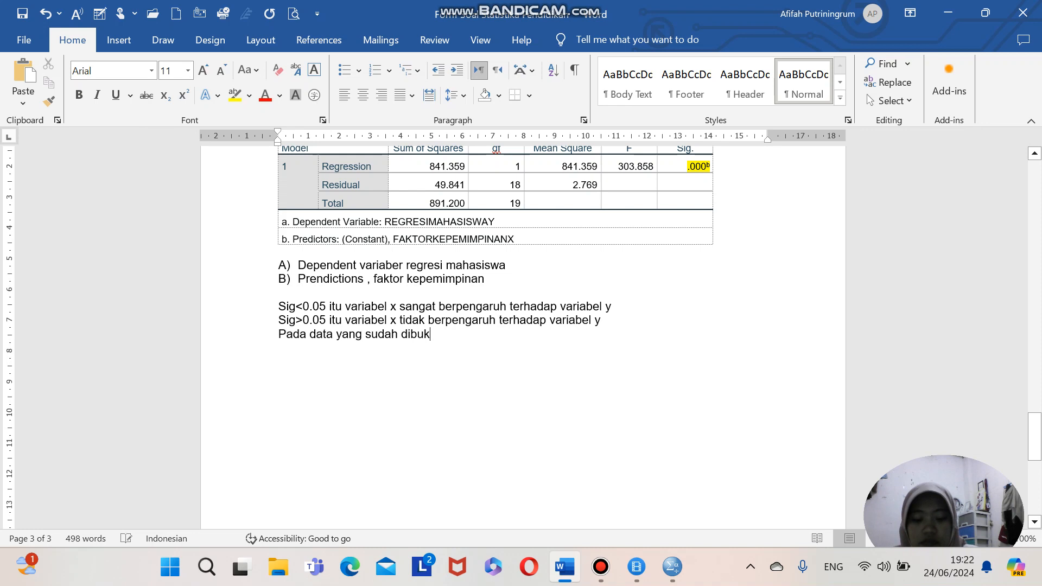
pyautogui.write('tikan')
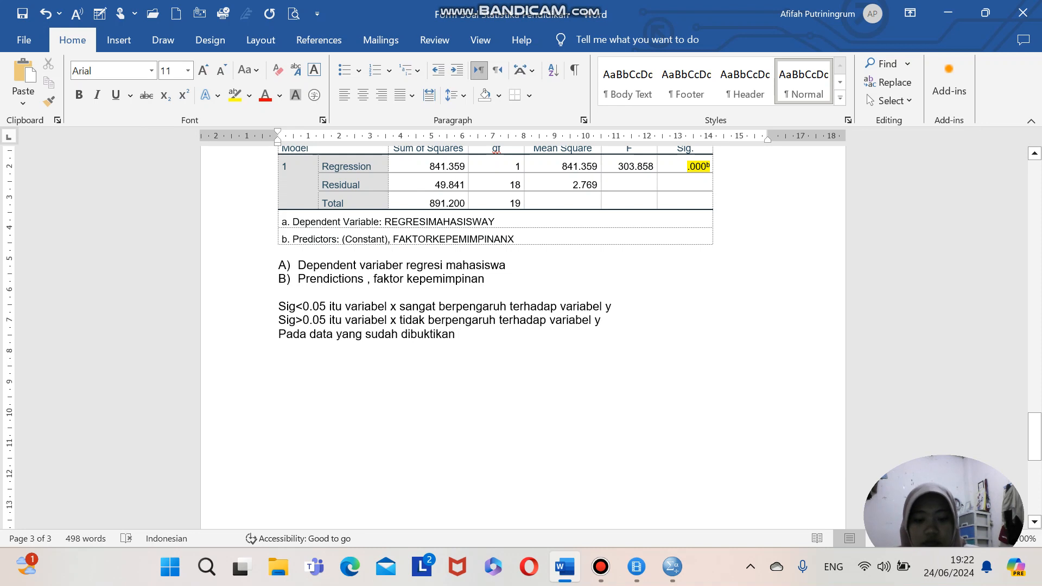
pyautogui.write(' ternya')
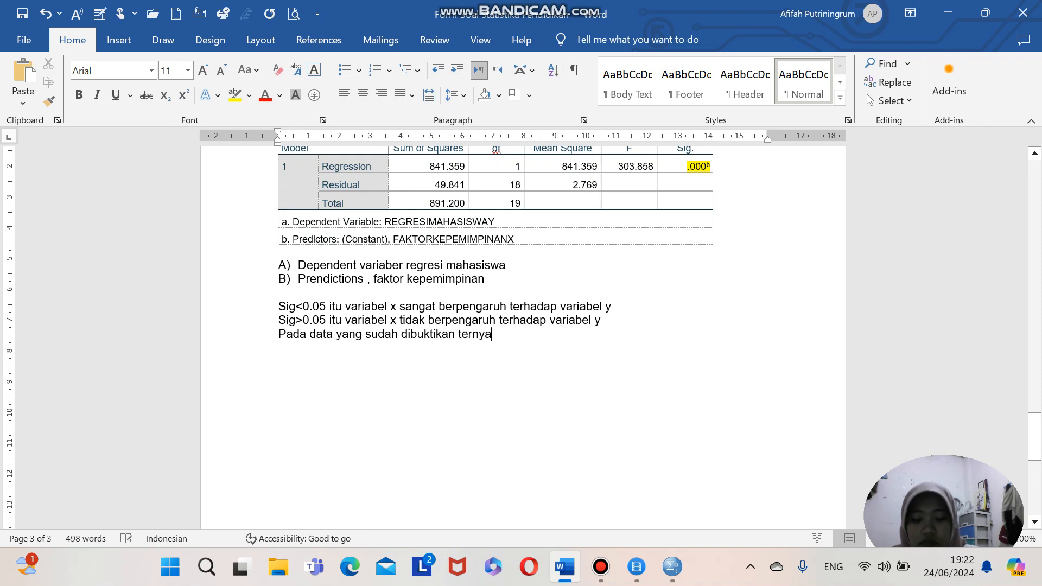
pyautogui.write('ta')
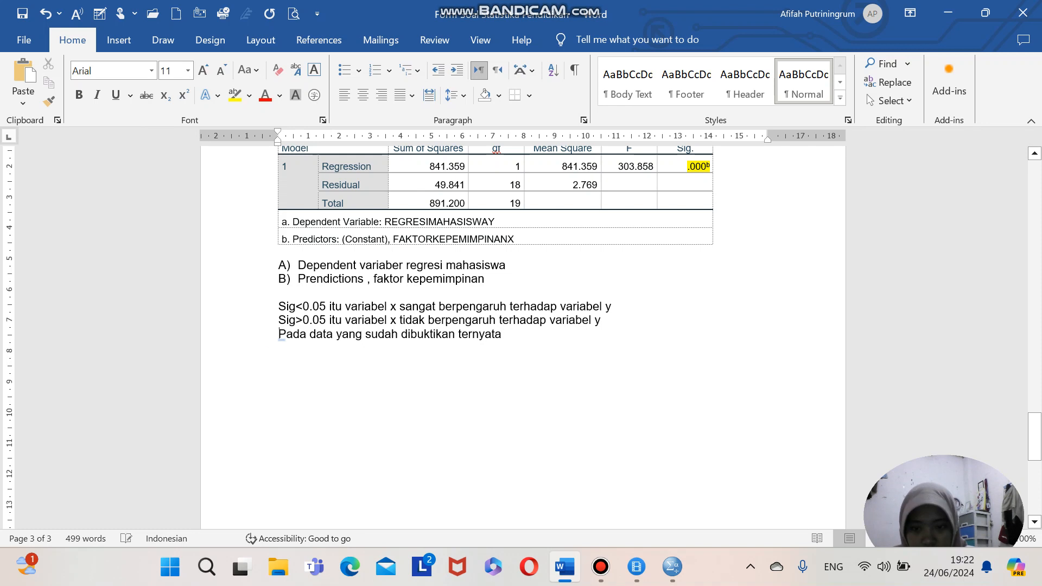
pyautogui.press('Return')
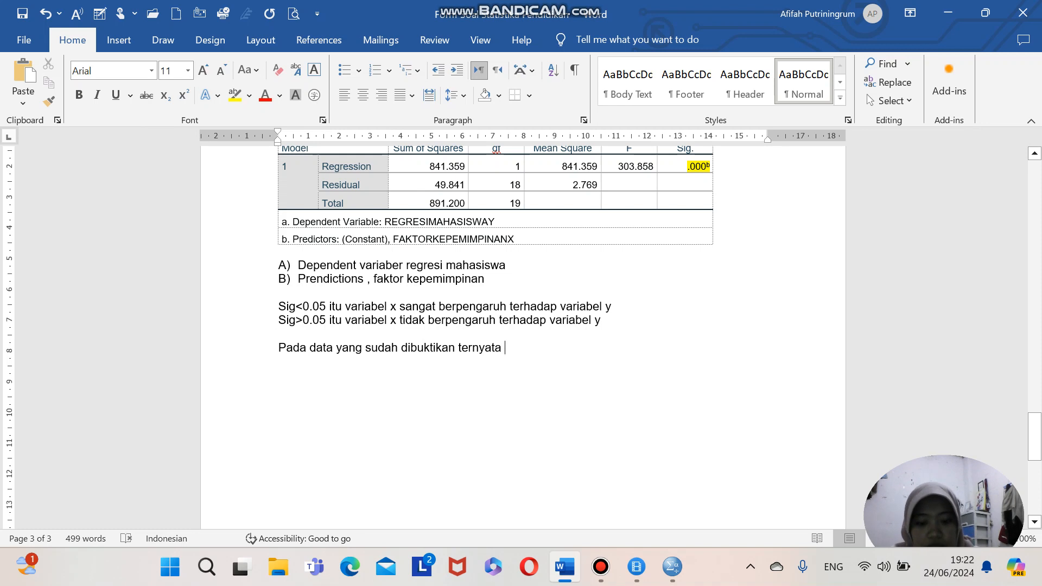
pyautogui.write('sig')
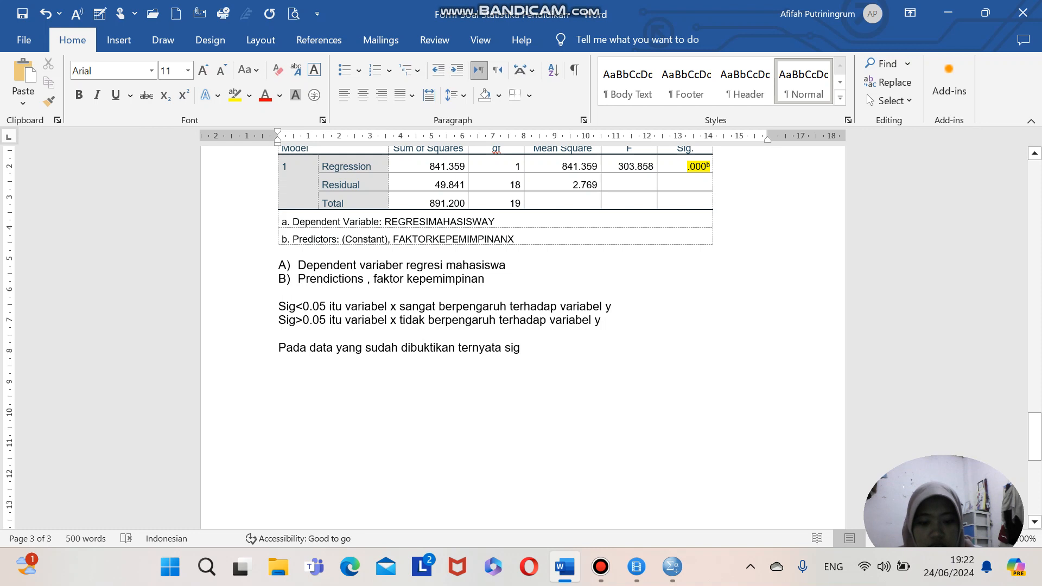
pyautogui.write('<')
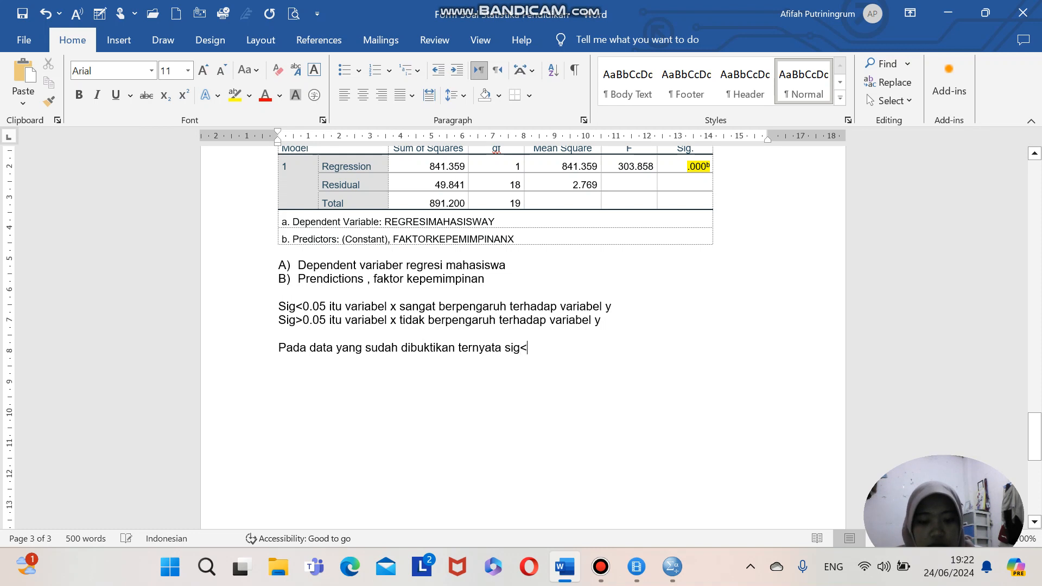
pyautogui.write('0.05')
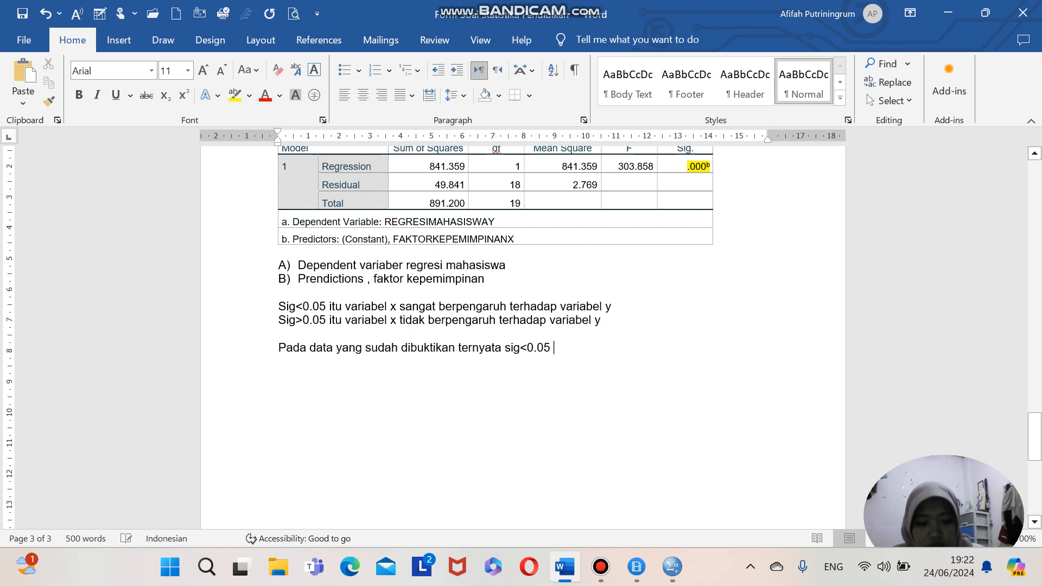
pyautogui.write(' maka')
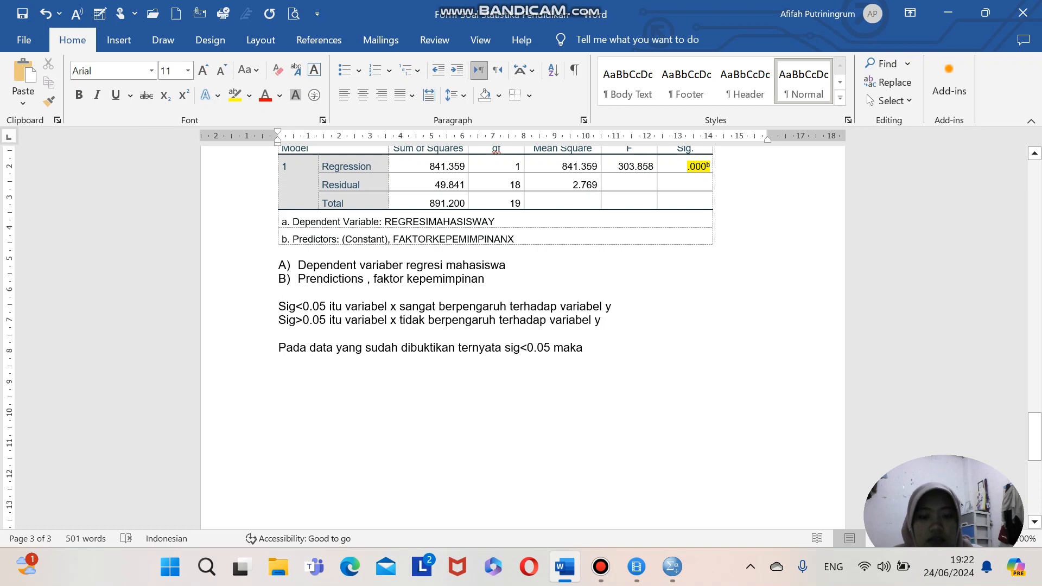
pyautogui.write('0.0')
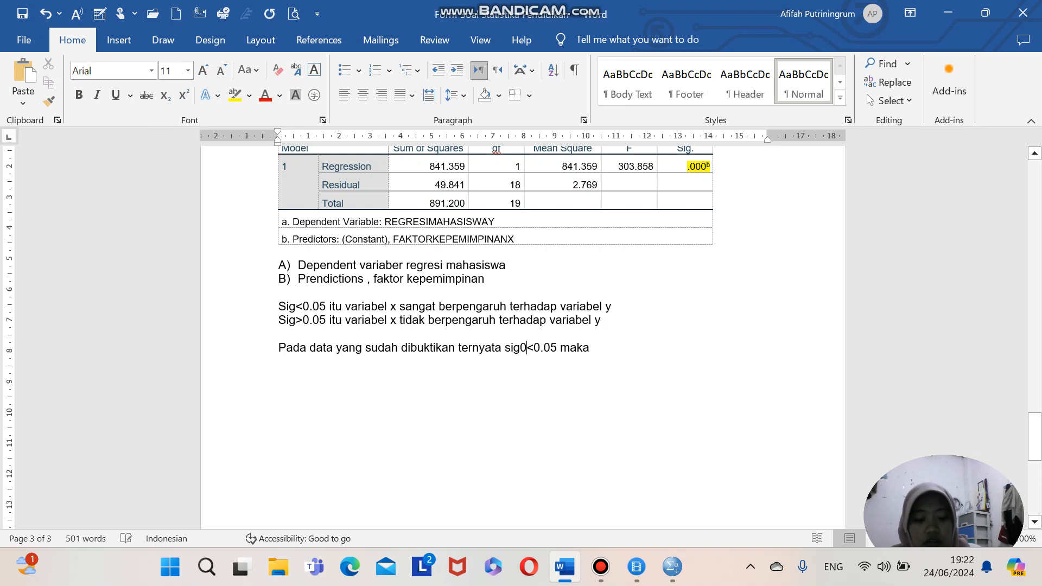
pyautogui.write('00')
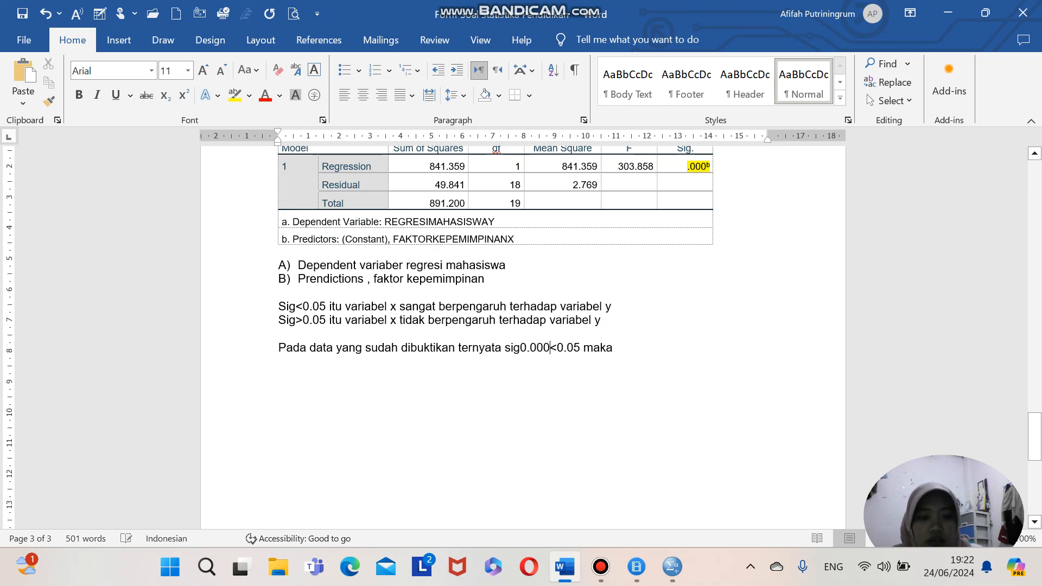
pyautogui.press('BackSpace')
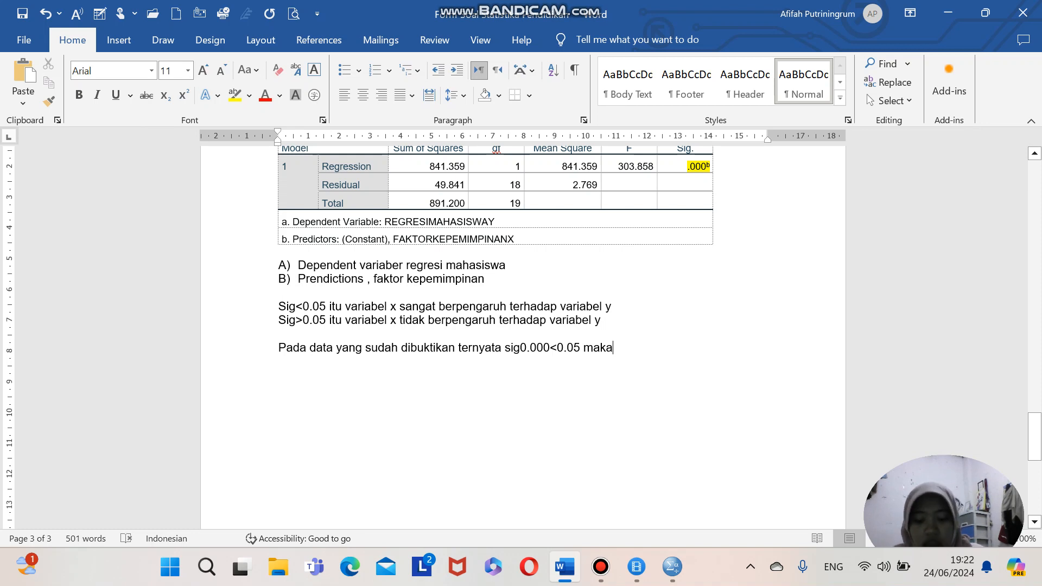
pyautogui.write('variabe')
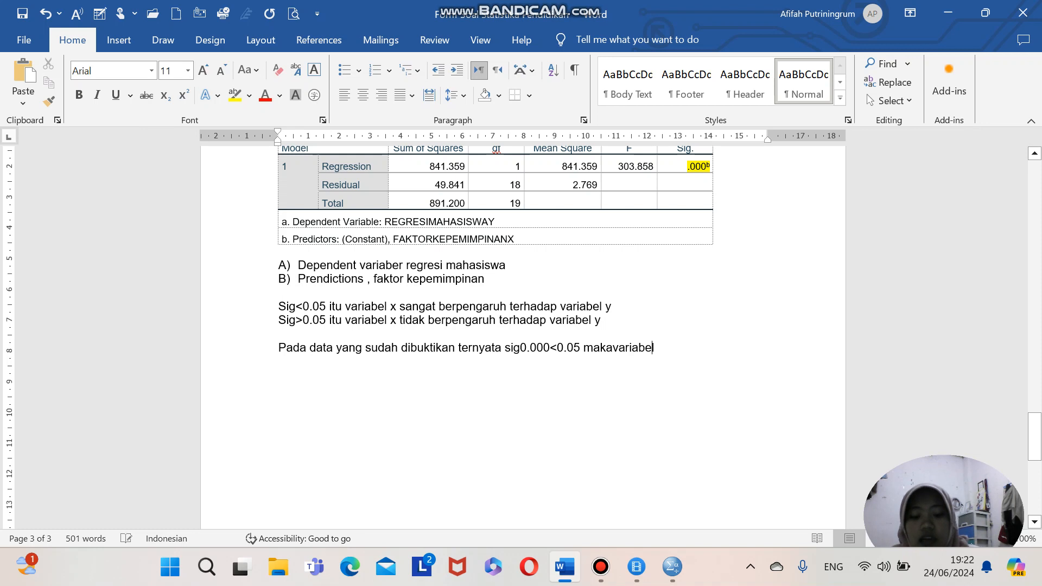
pyautogui.write('l x')
pyautogui.press('BackSpace')
pyautogui.write('x')
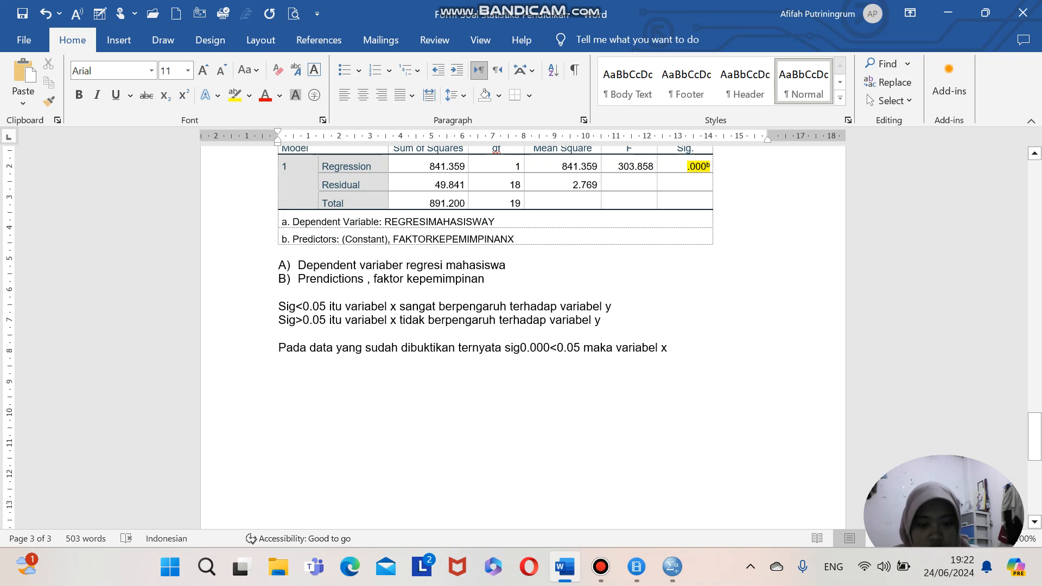
pyautogui.write(' ber')
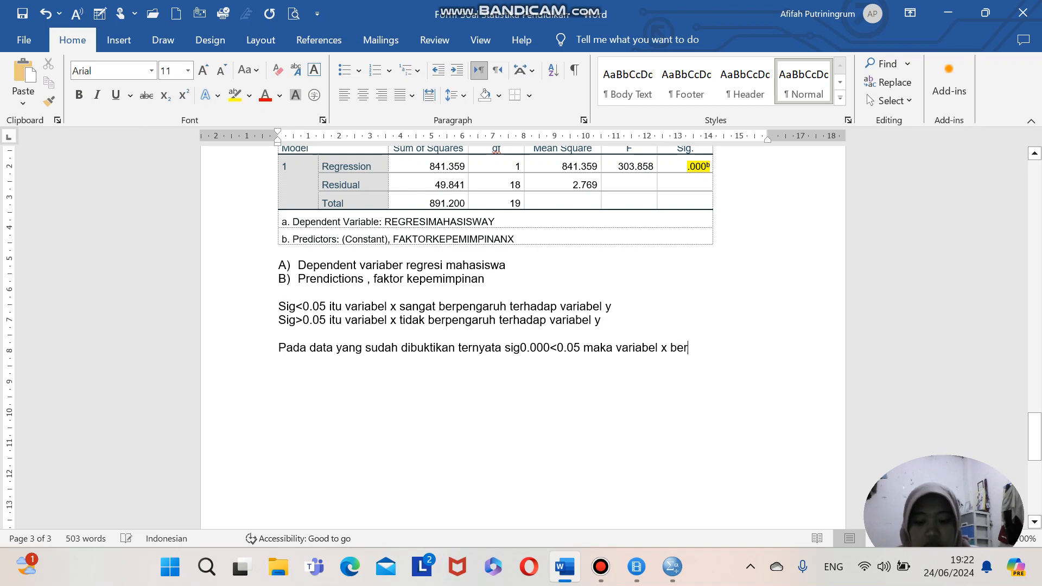
pyautogui.write('pengaru')
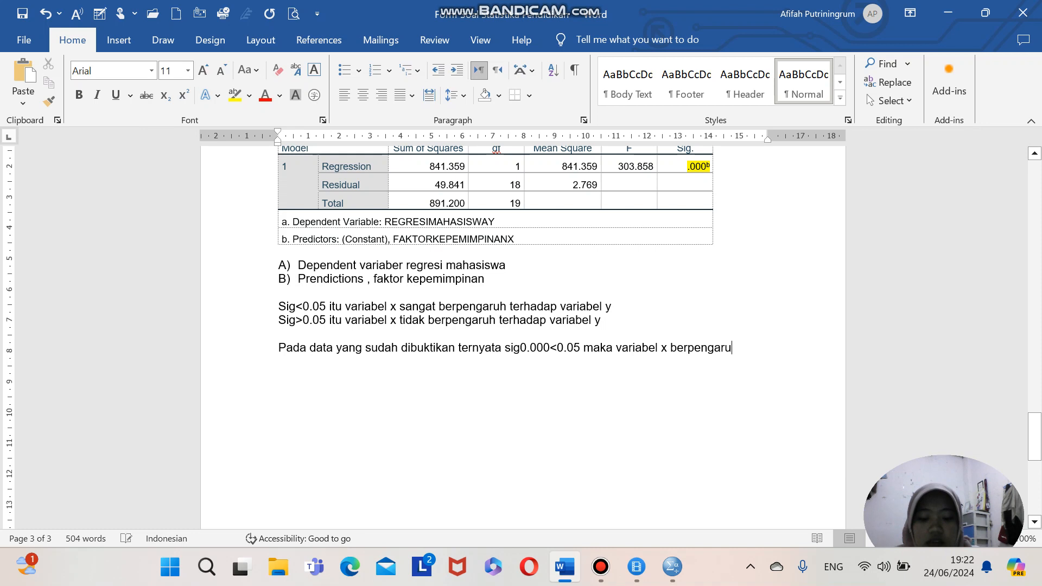
pyautogui.write('h')
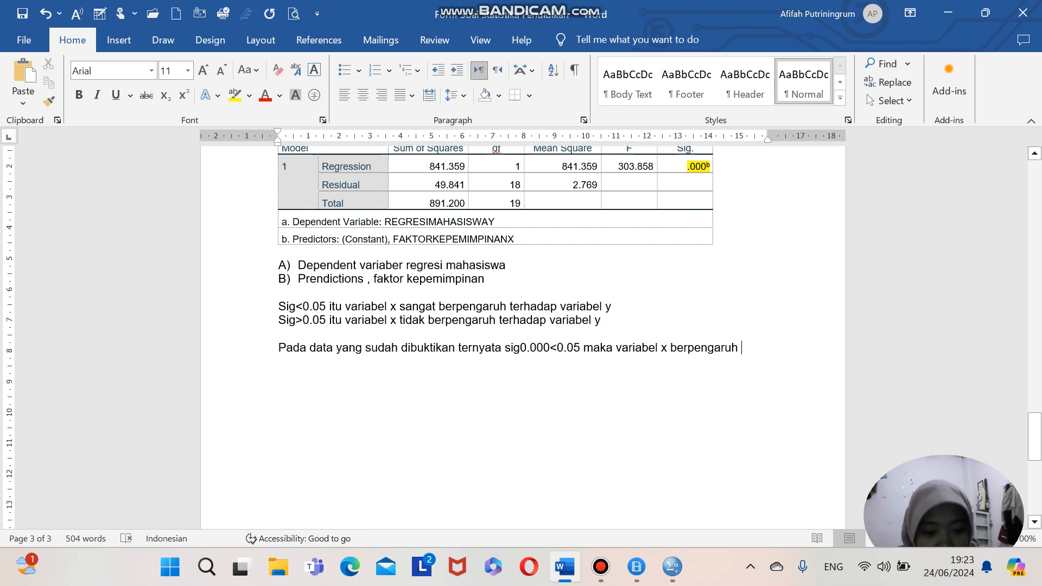
pyautogui.write('terhada')
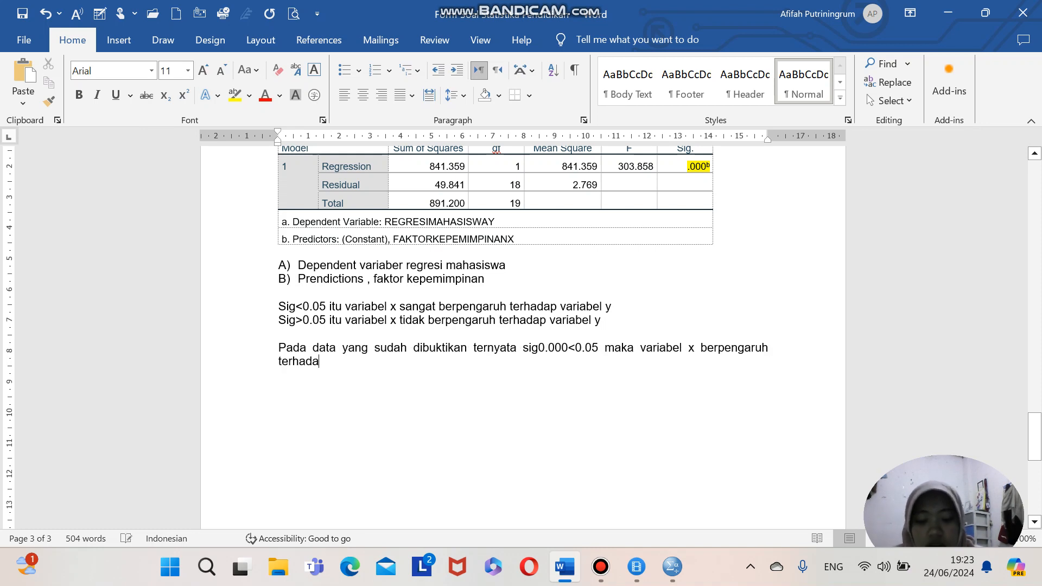
pyautogui.write('p day')
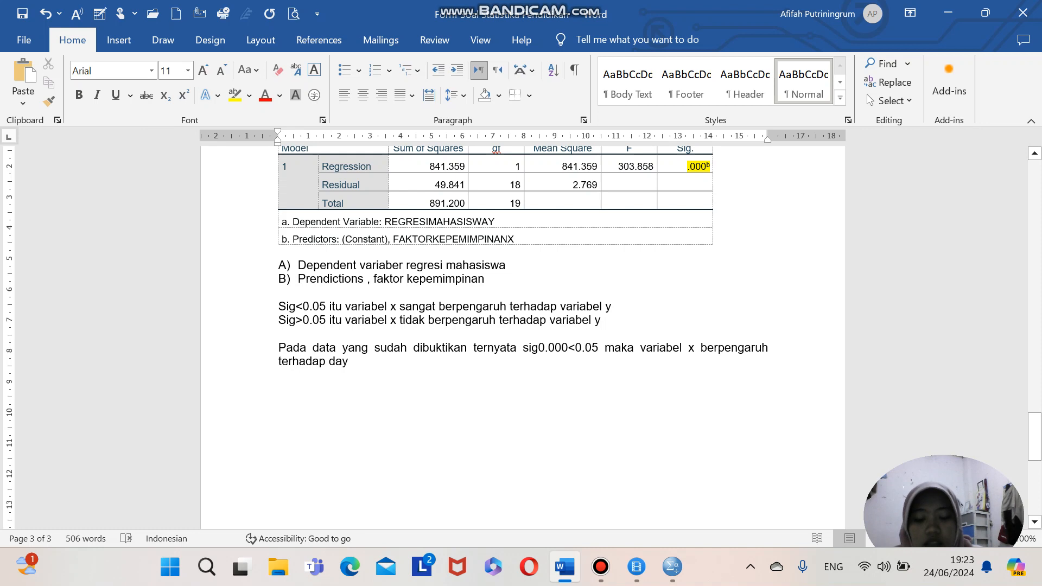
pyautogui.press('BackSpace')
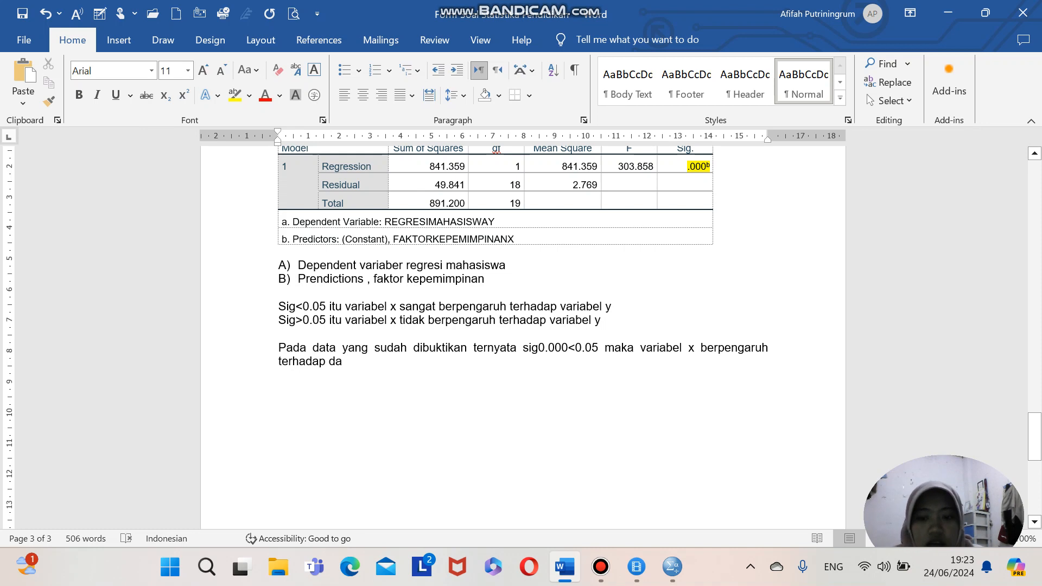
pyautogui.press('BackSpace')
pyautogui.press('BackSpace')
pyautogui.write('variabe')
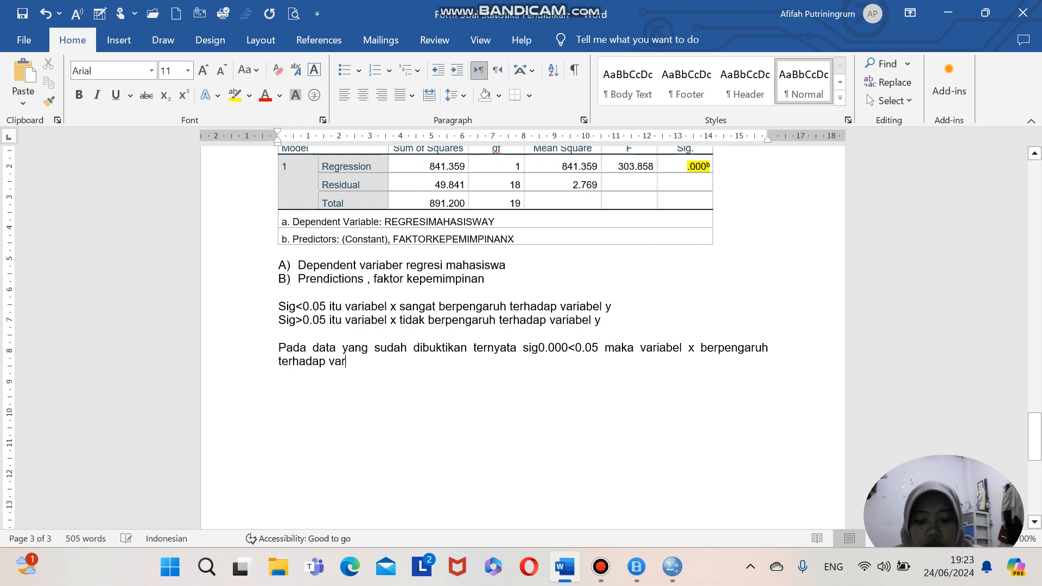
pyautogui.write('l y')
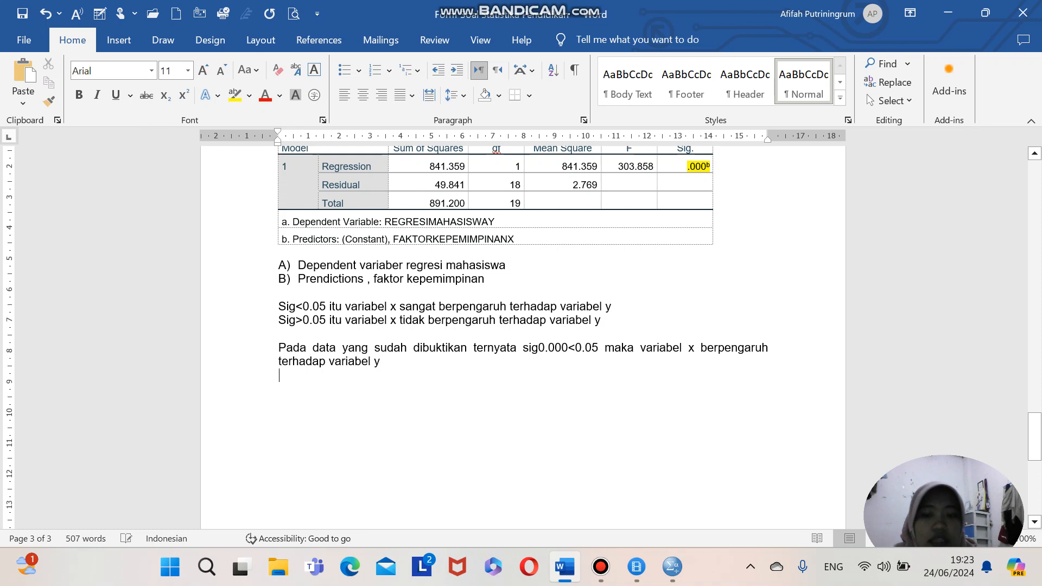
pyautogui.press('Return')
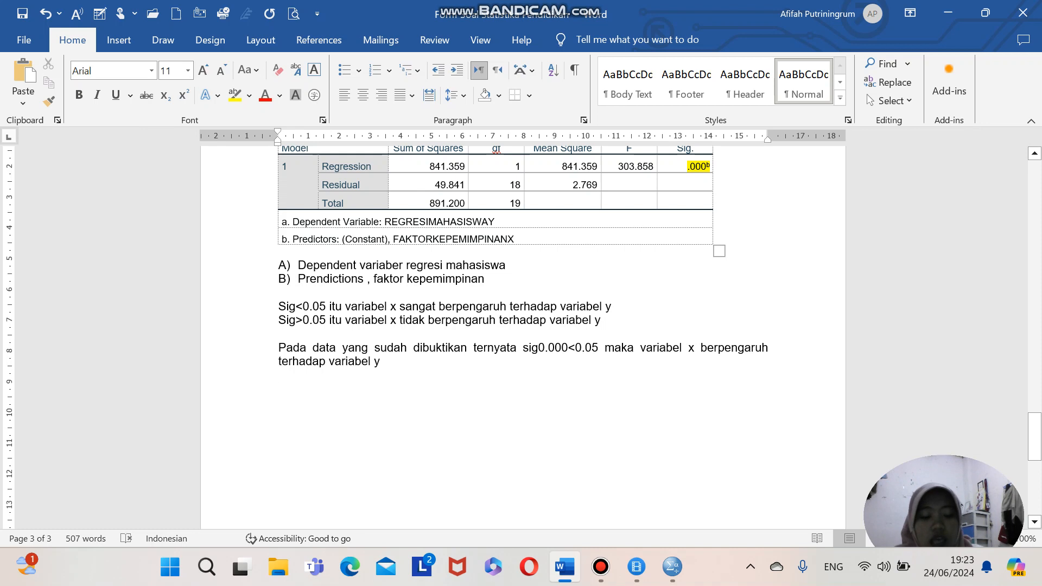
# - Retype the heading in capitals as 'PERSAMAAN REGRESI', leaving a new line below it
pyautogui.write('p')
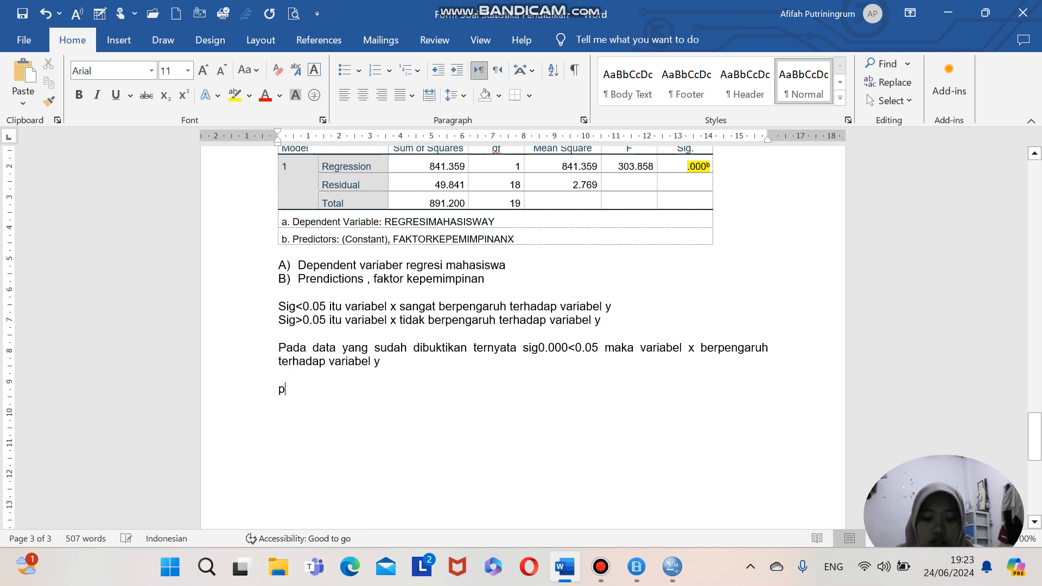
pyautogui.write('ersam')
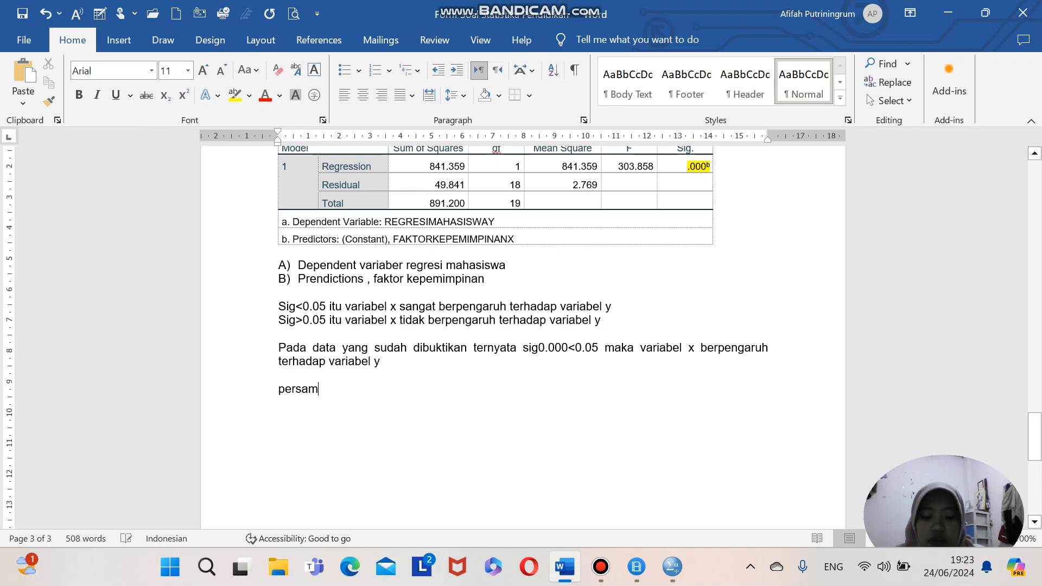
pyautogui.write('aan regr')
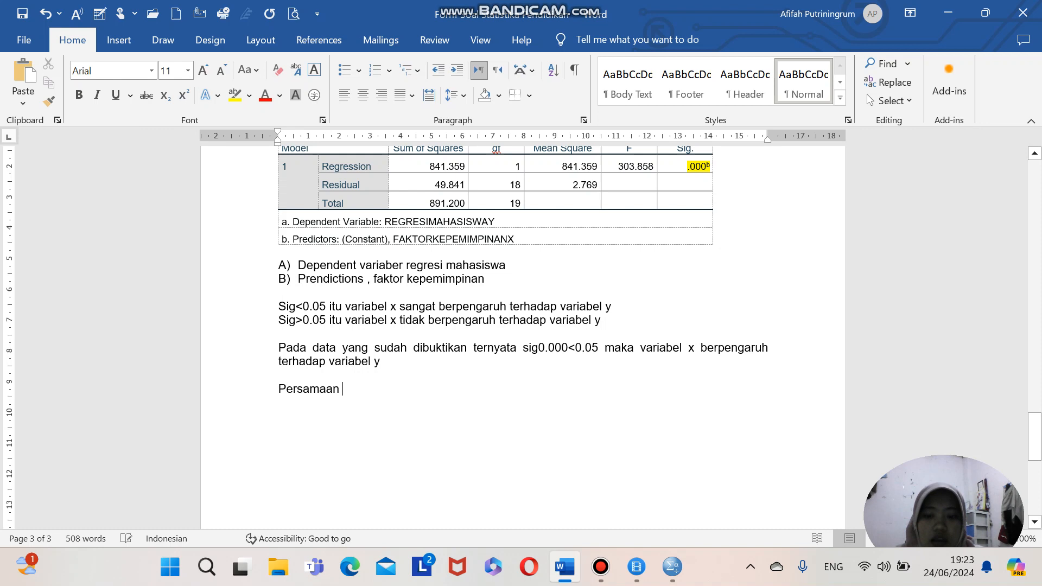
pyautogui.write('esi')
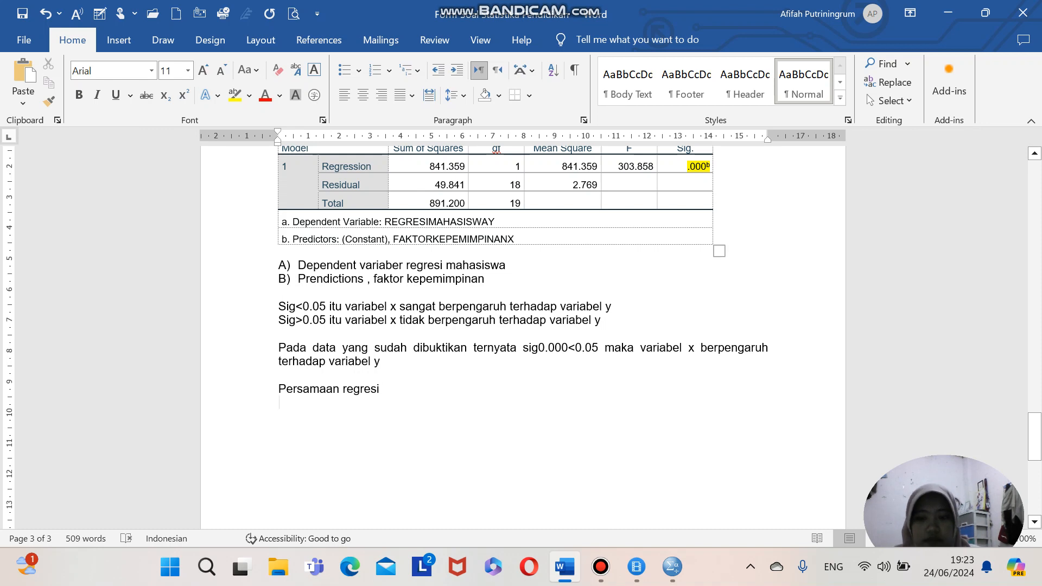
pyautogui.scroll(3, 523, 325)
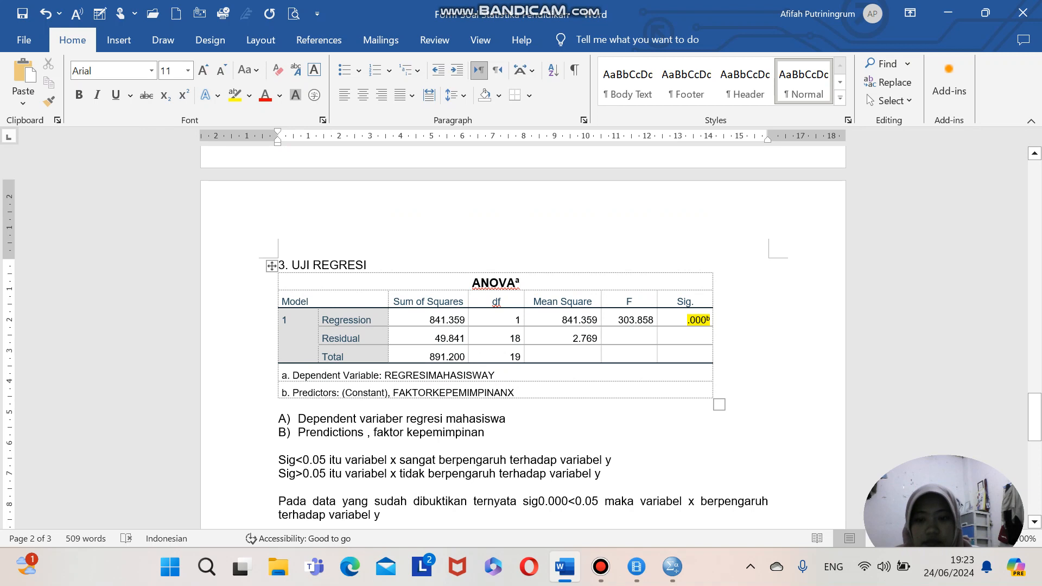
pyautogui.scroll(-4, 523, 326)
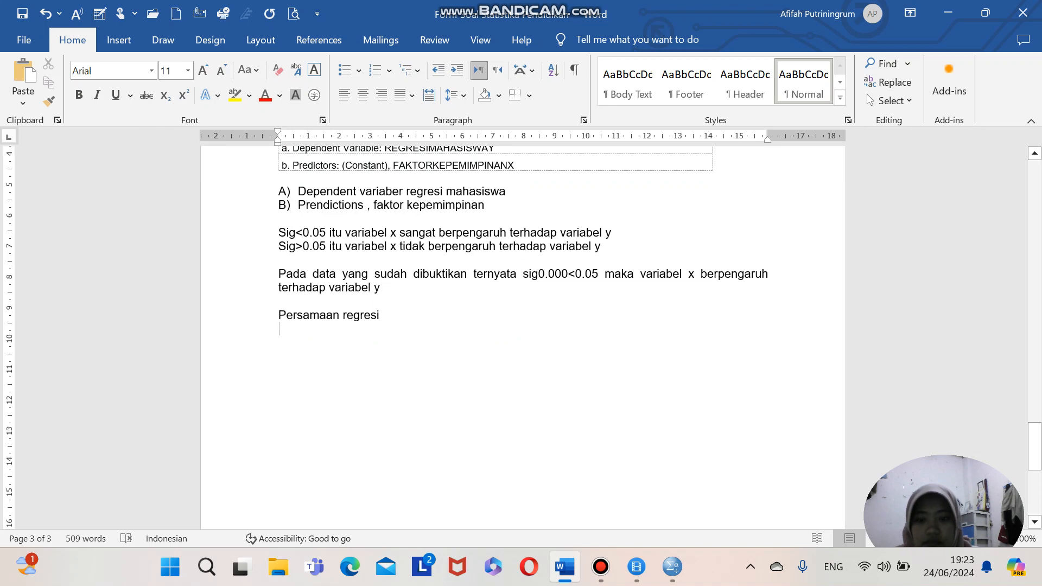
pyautogui.press('BackSpace')
pyautogui.press('BackSpace')
pyautogui.press('BackSpace')
pyautogui.press('BackSpace')
pyautogui.press('BackSpace')
pyautogui.press('BackSpace')
pyautogui.press('BackSpace')
pyautogui.press('BackSpace')
pyautogui.press('BackSpace')
pyautogui.press('BackSpace')
pyautogui.press('BackSpace')
pyautogui.press('BackSpace')
pyautogui.press('BackSpace')
pyautogui.press('BackSpace')
pyautogui.press('BackSpace')
pyautogui.press('BackSpace')
pyautogui.press('BackSpace')
pyautogui.press('BackSpace')
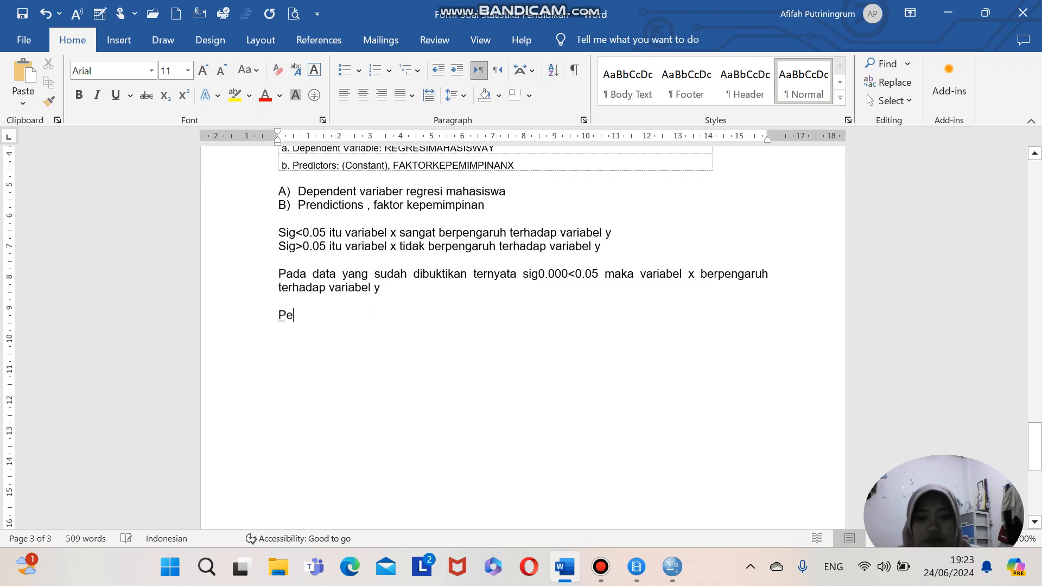
pyautogui.press('capslock')
pyautogui.write('ERSAMAAN ')
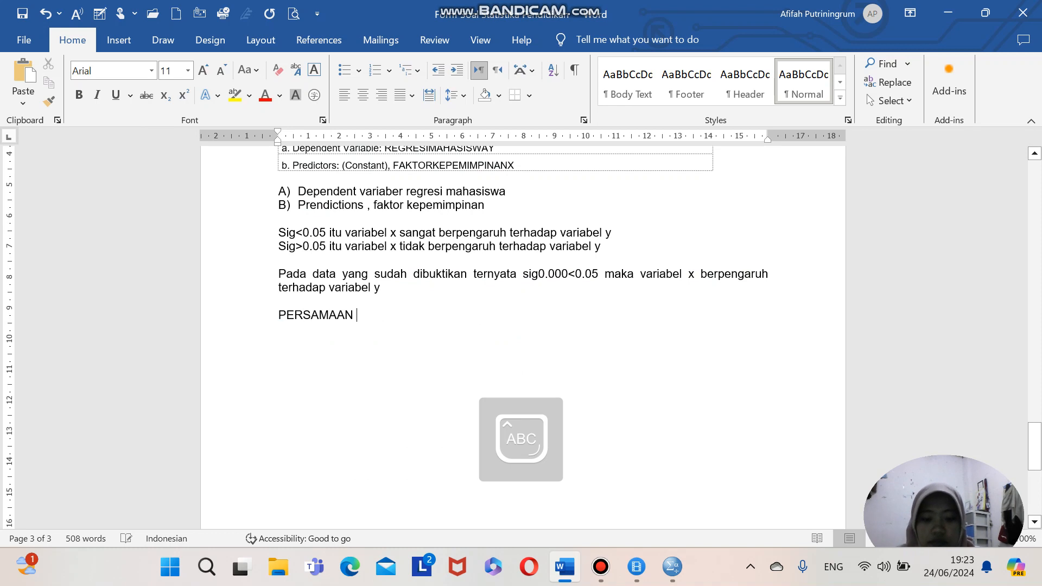
pyautogui.write('REGRESI')
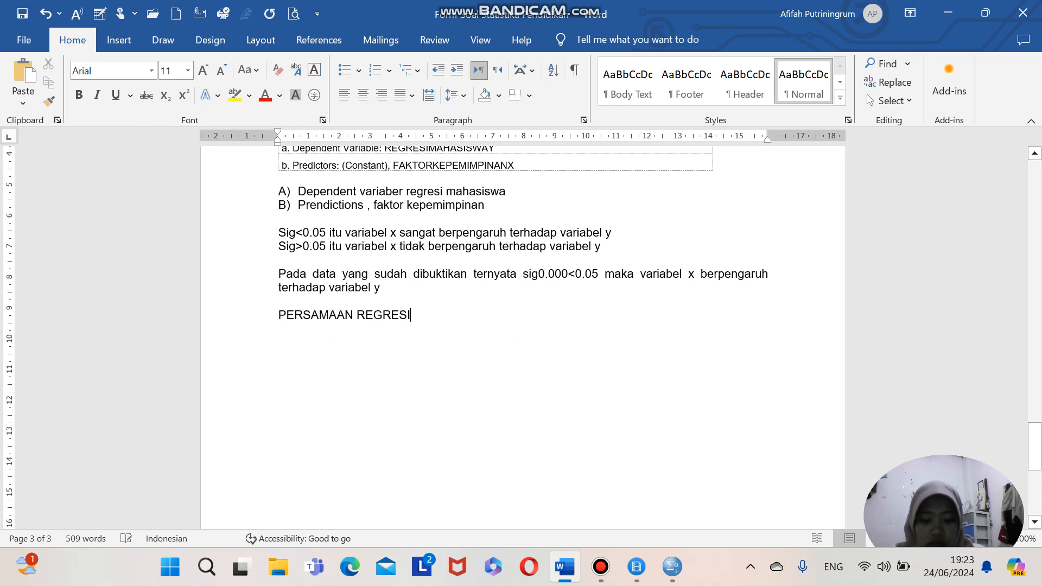
pyautogui.press('Return')
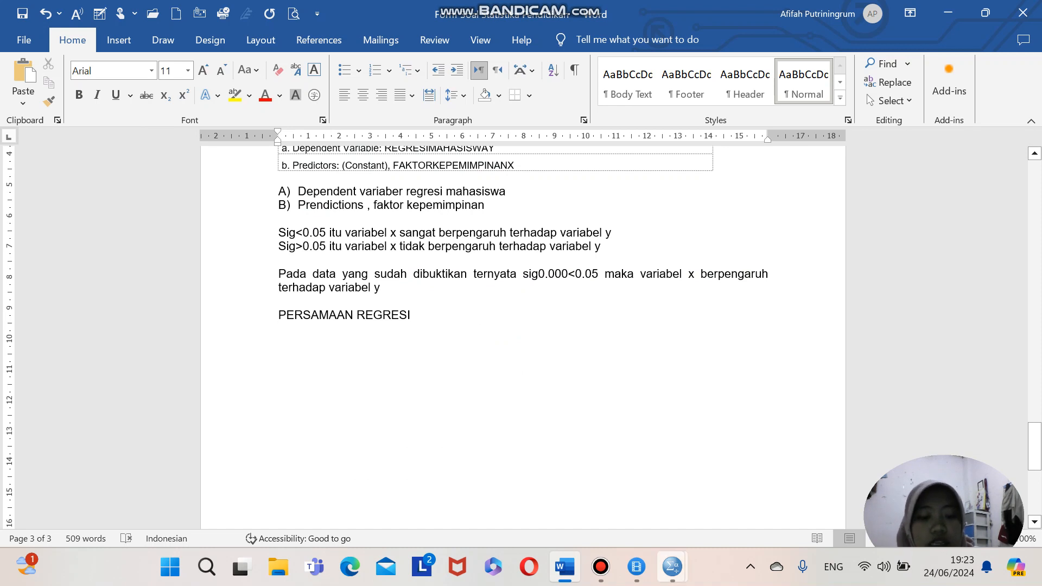
pyautogui.click(673, 566)
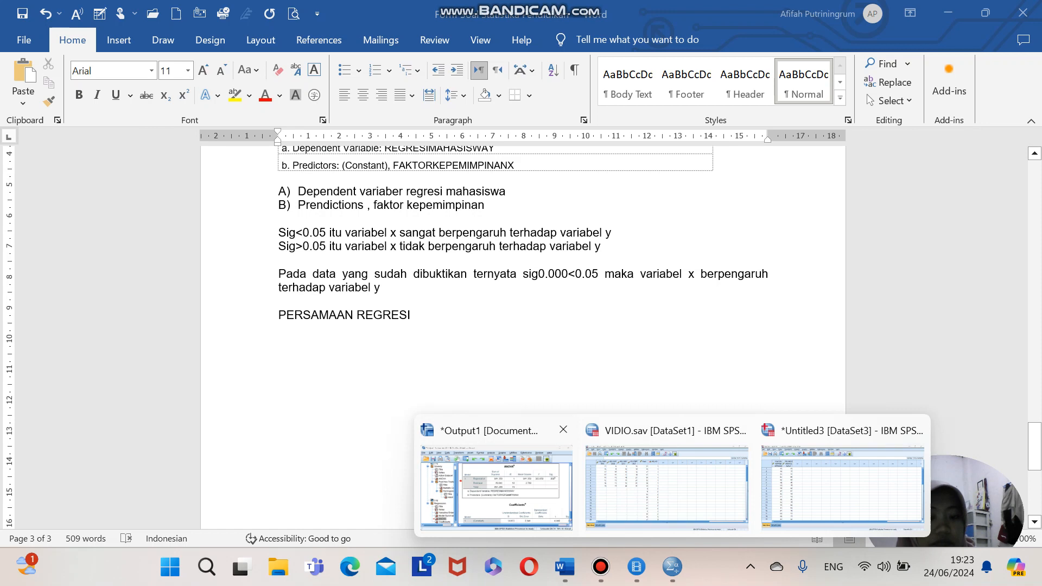
pyautogui.click(497, 472)
pyautogui.scroll(-3, 558, 347)
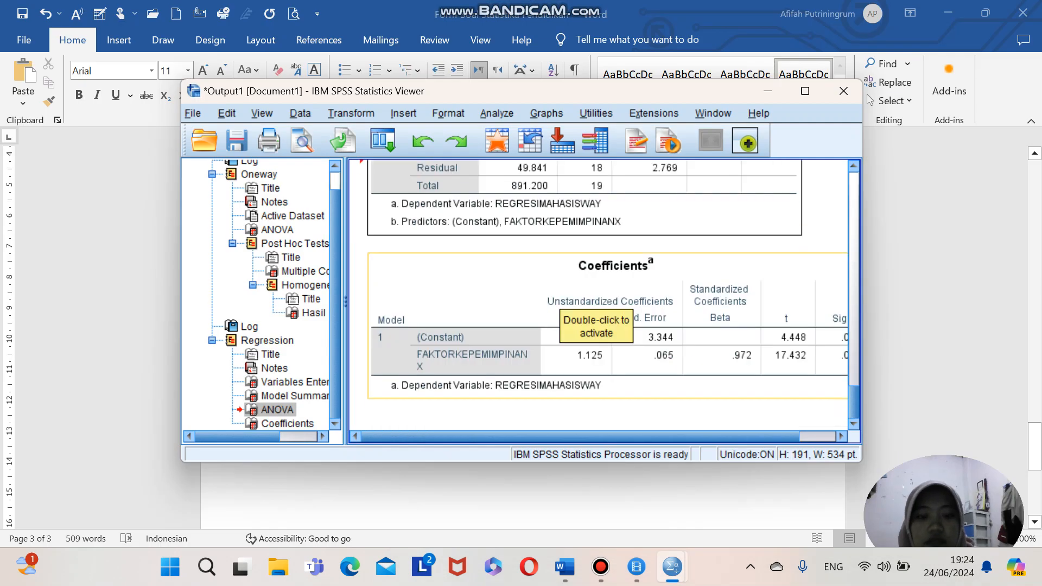
pyautogui.click(559, 297)
pyautogui.rightClick(617, 299)
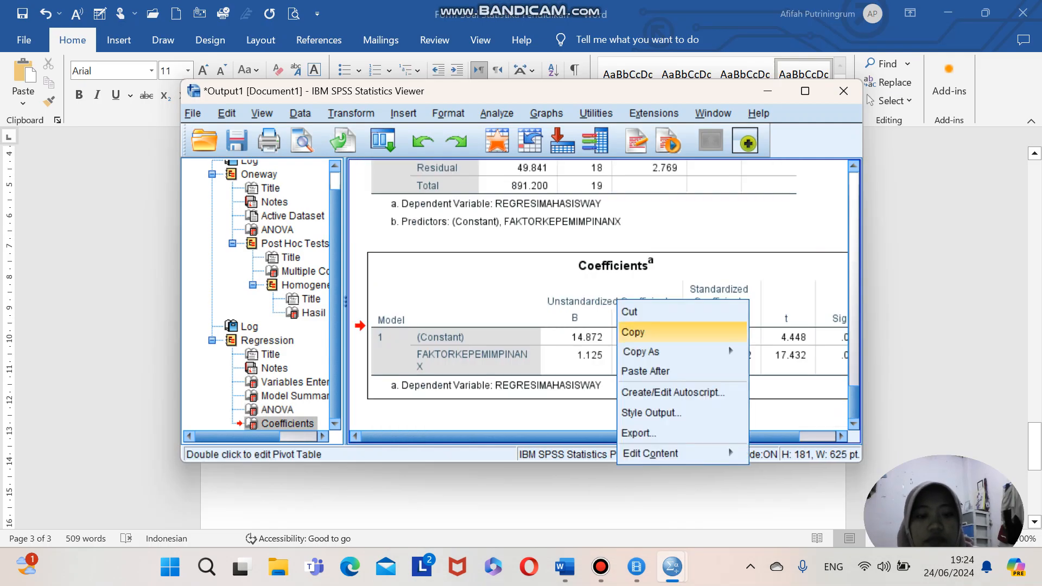
pyautogui.click(633, 331)
pyautogui.moveTo(636, 566)
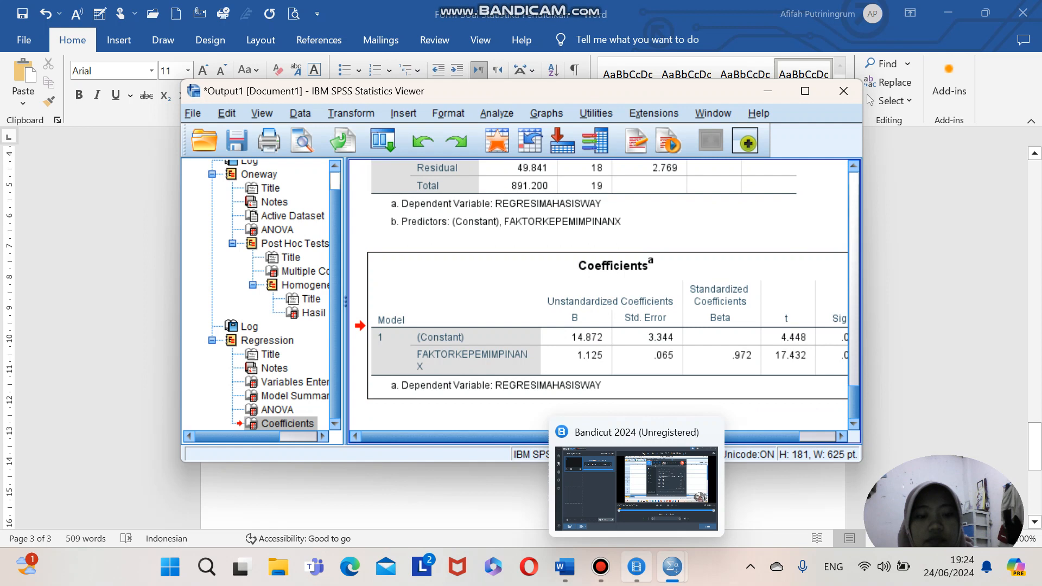
pyautogui.click(565, 567)
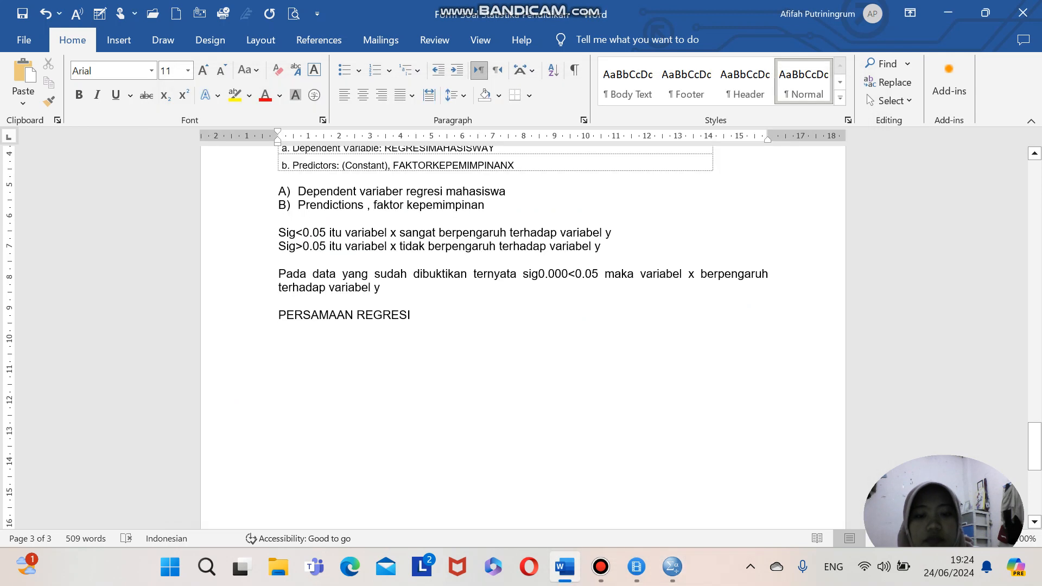
# - Paste the Coefficients table with original formatting, then begin the equation 'Y = a + bx'
pyautogui.rightClick(312, 336)
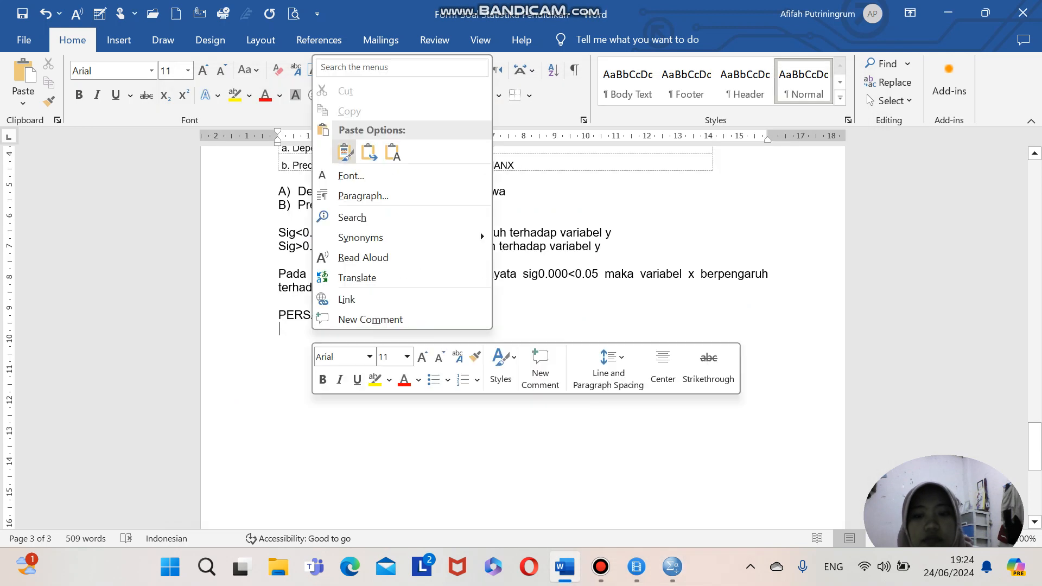
pyautogui.click(344, 152)
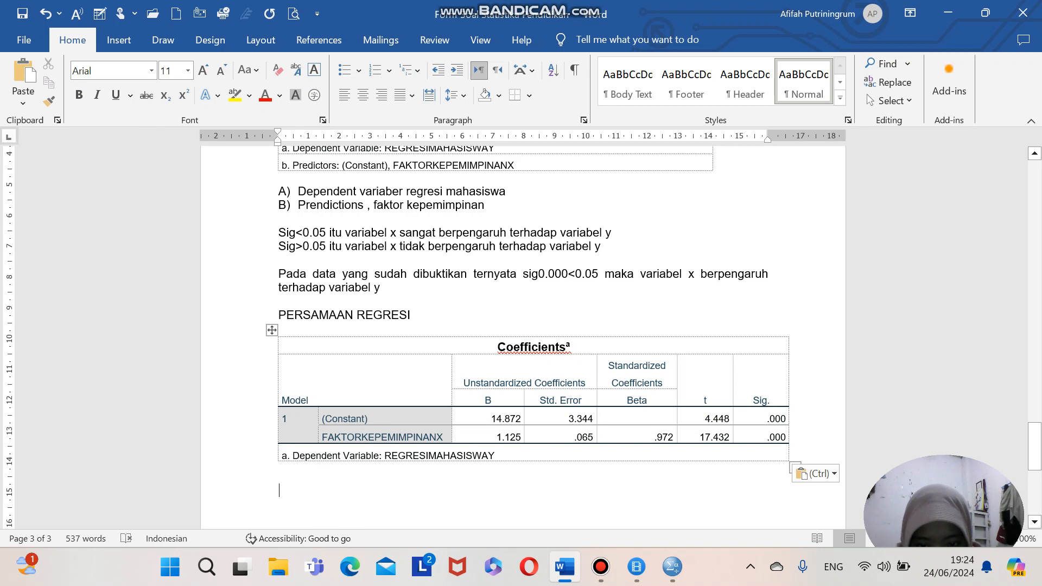
pyautogui.moveTo(492, 419); pyautogui.dragTo(508, 436)
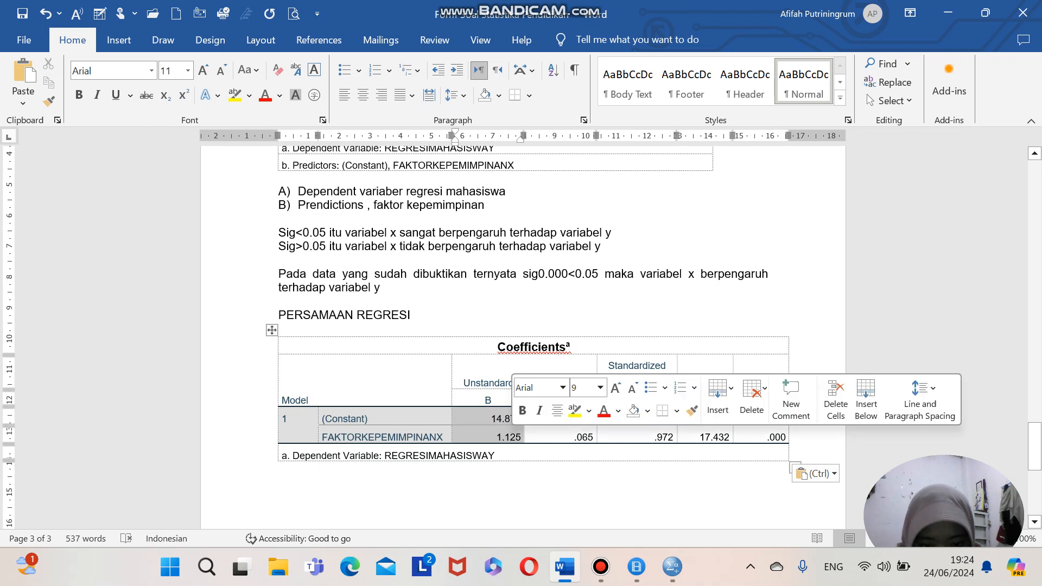
pyautogui.click(234, 96)
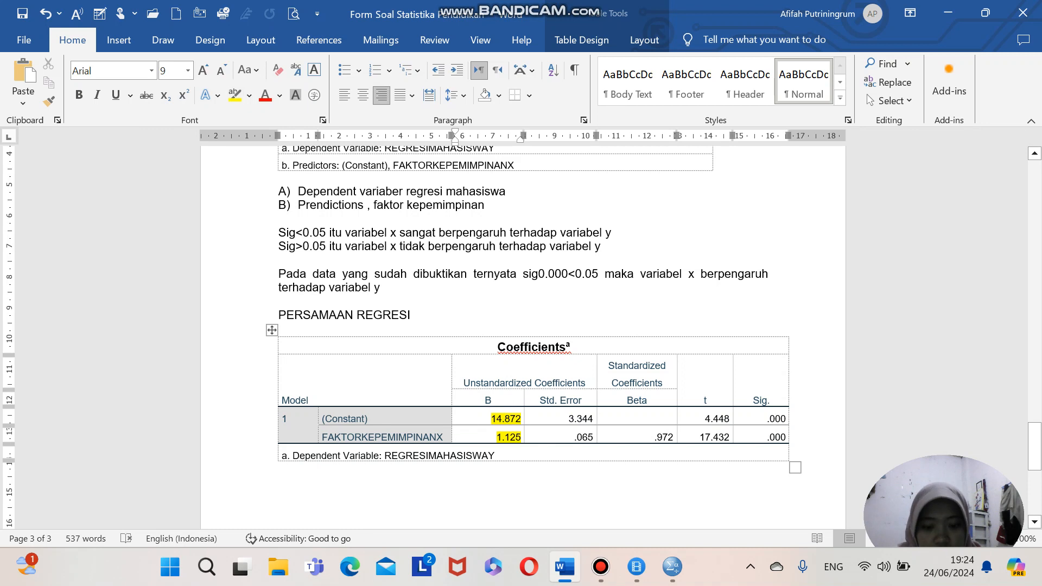
pyautogui.hotkey('ctrl', 'z')
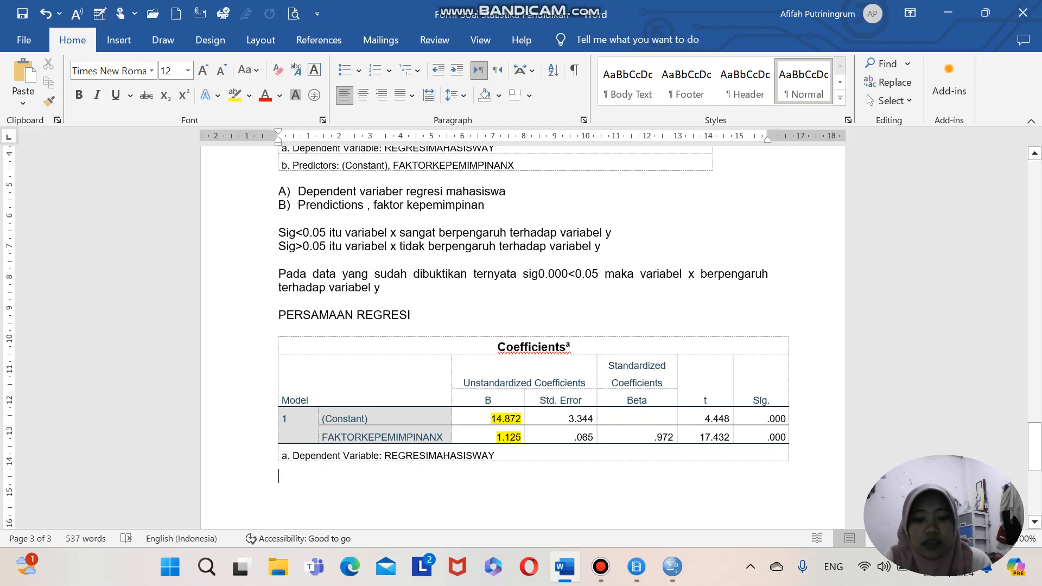
pyautogui.write('Y')
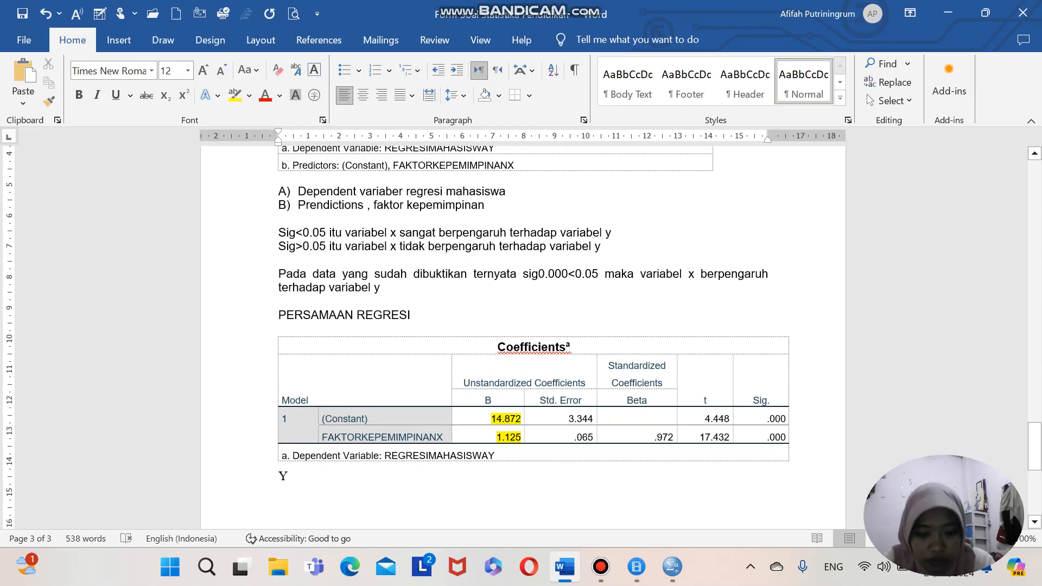
pyautogui.write(' =')
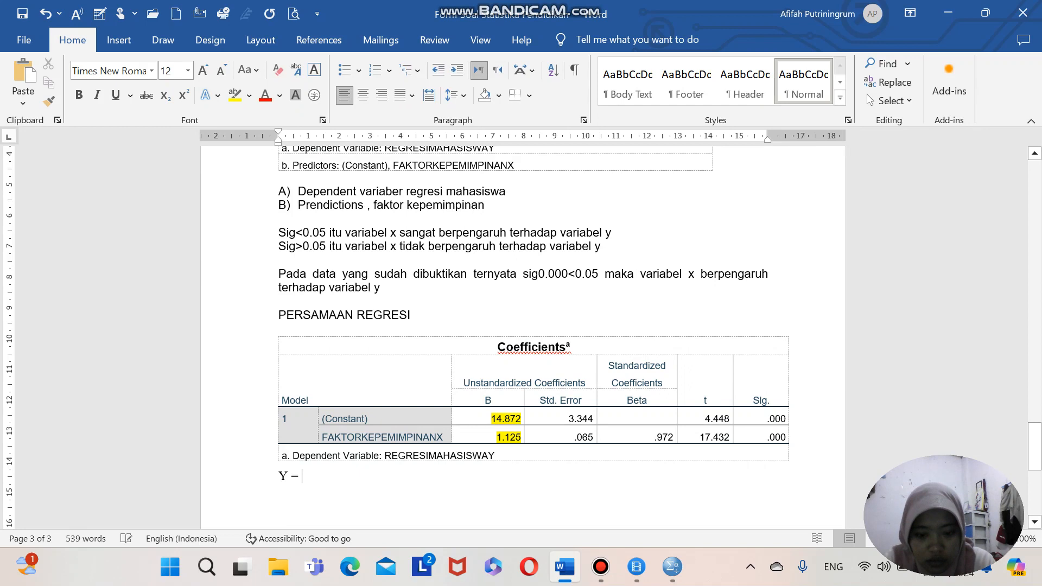
pyautogui.write(' a')
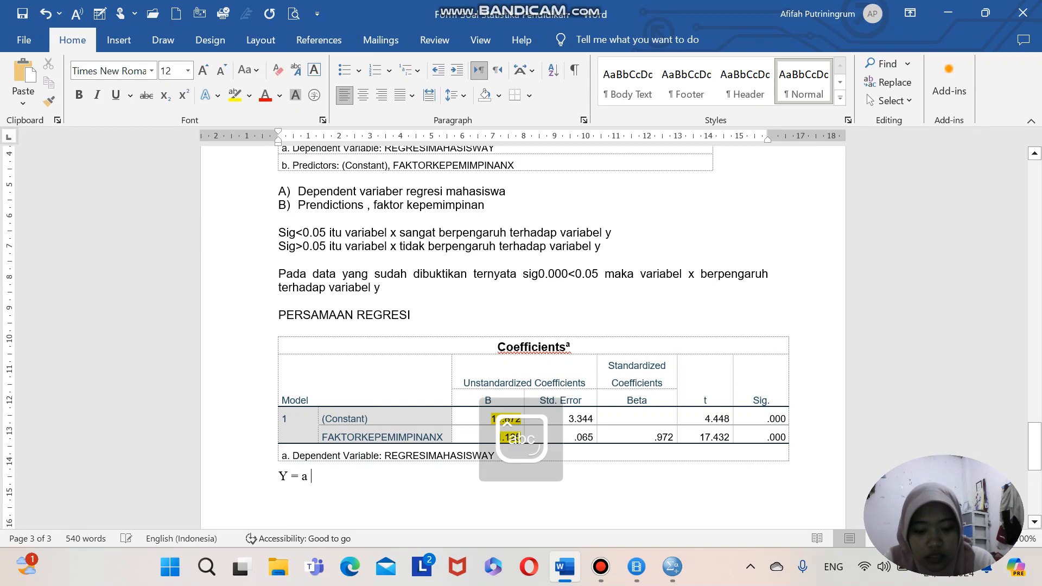
pyautogui.write(' +')
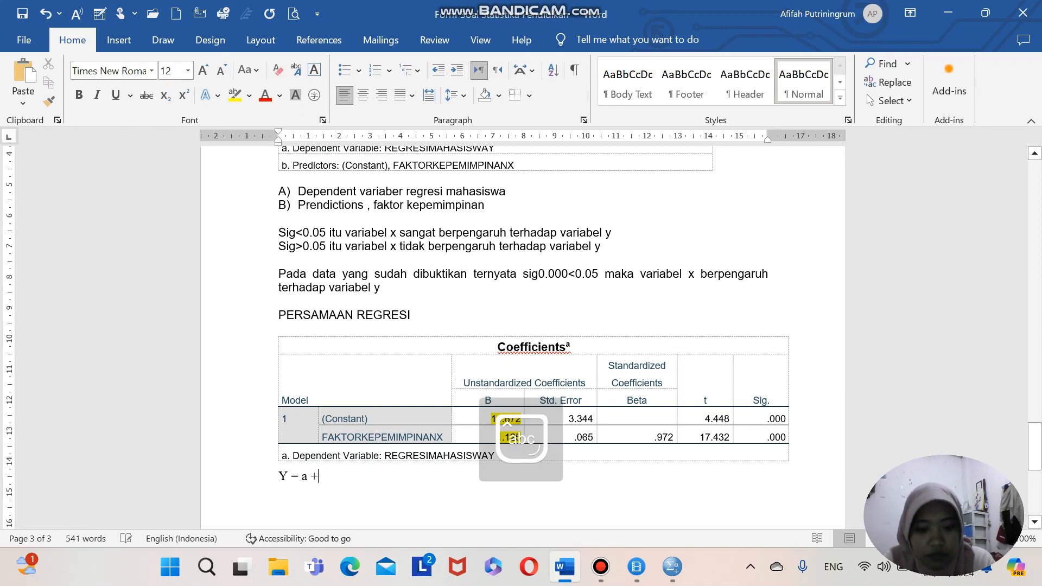
pyautogui.write(' b')
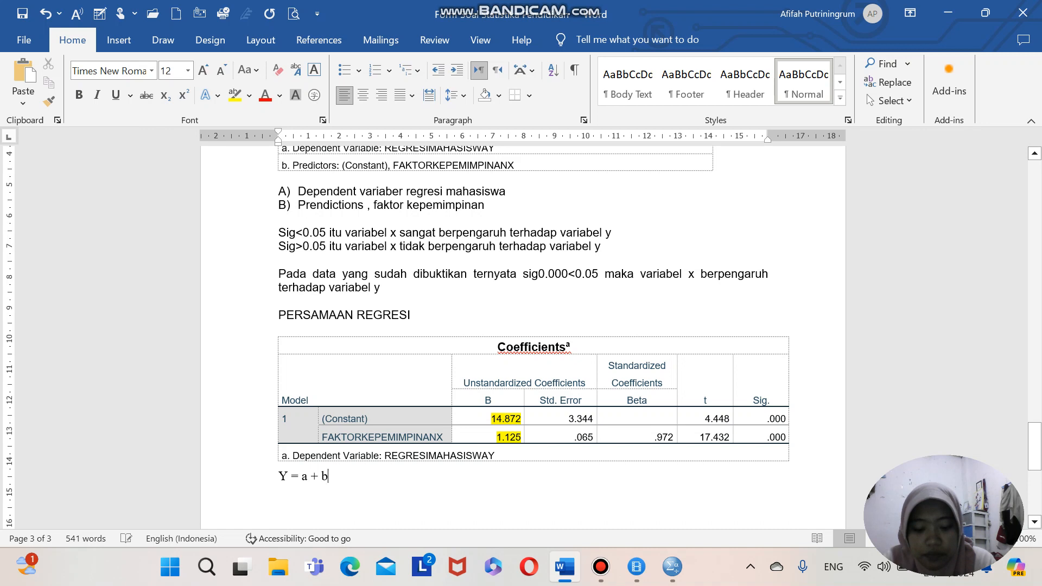
pyautogui.write('x')
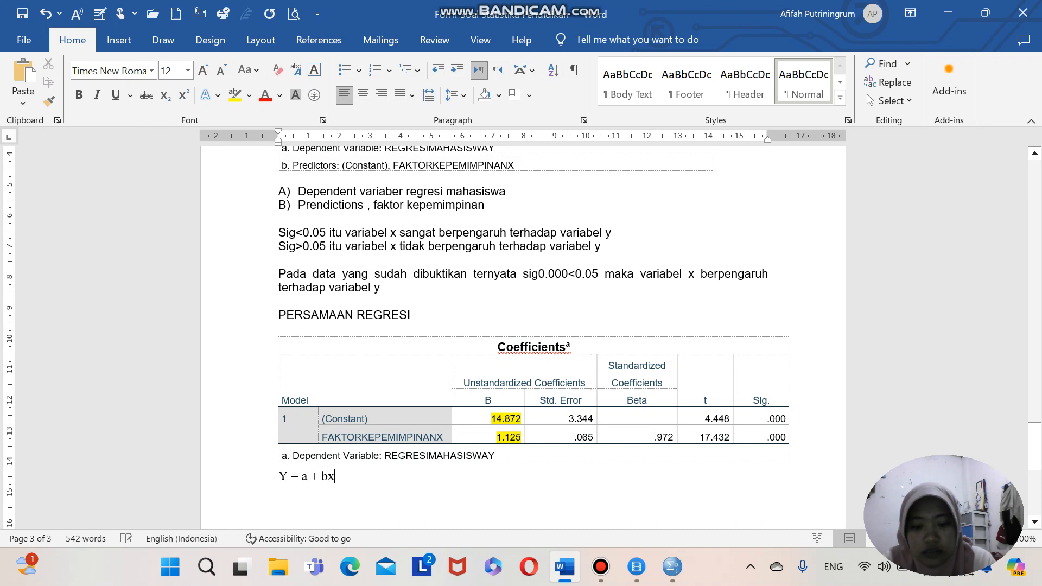
# - Type the fitted equation 'Y = 14.874+1.125x' on the line below
pyautogui.press('capslock')
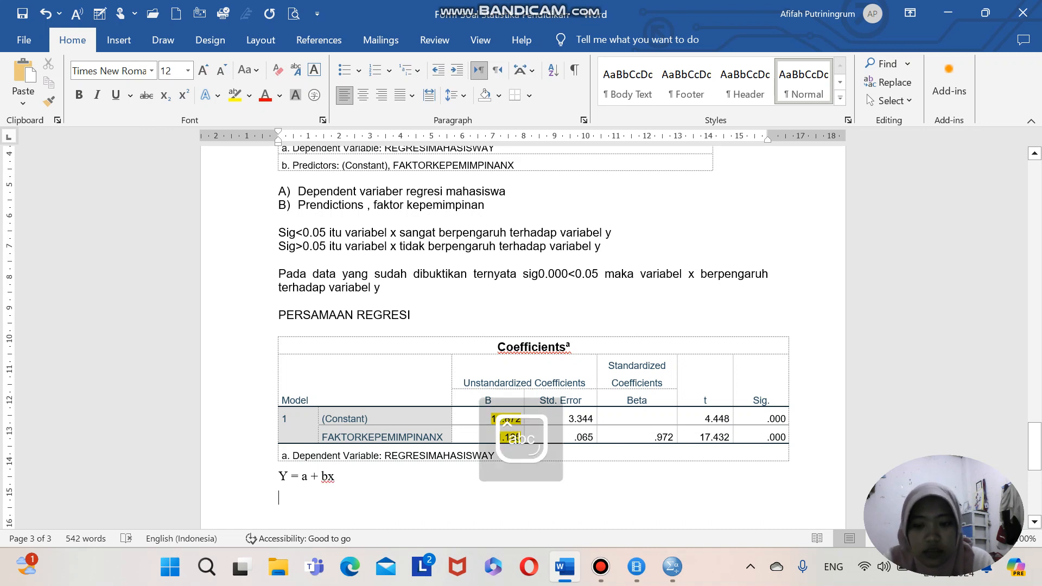
pyautogui.write('Y')
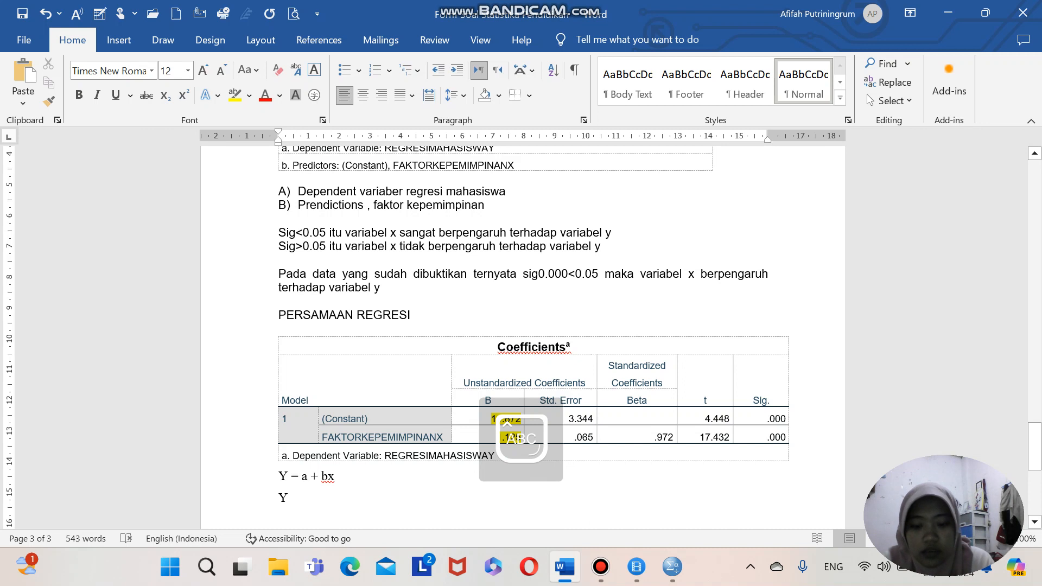
pyautogui.write(' =')
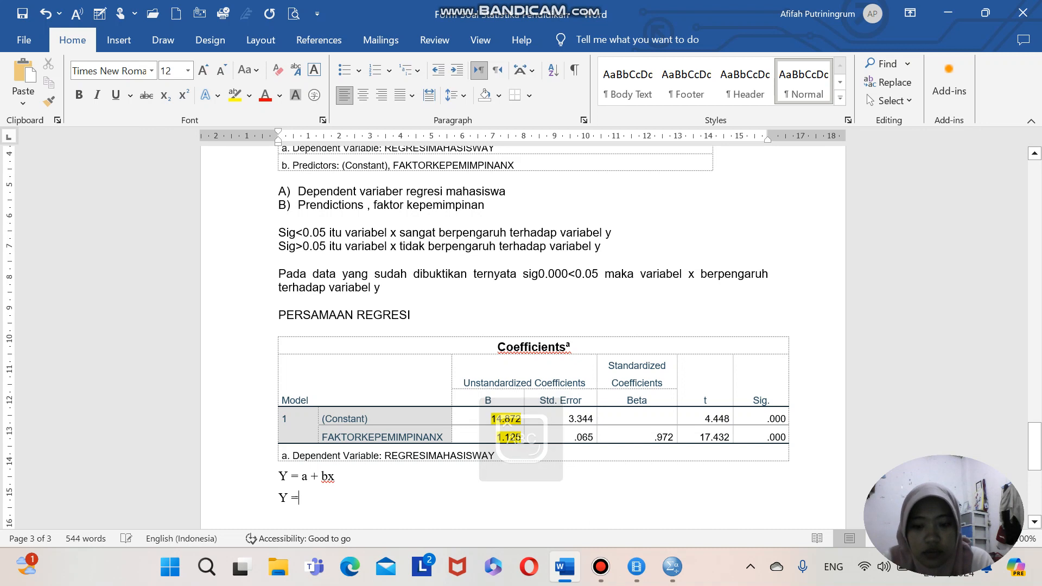
pyautogui.press('capslock')
pyautogui.write('1')
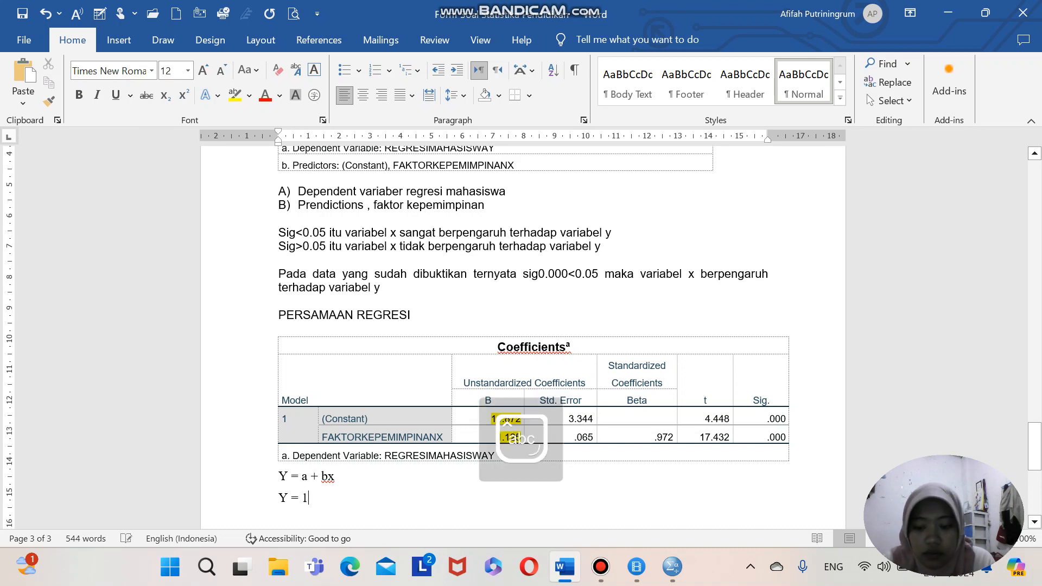
pyautogui.write('4,')
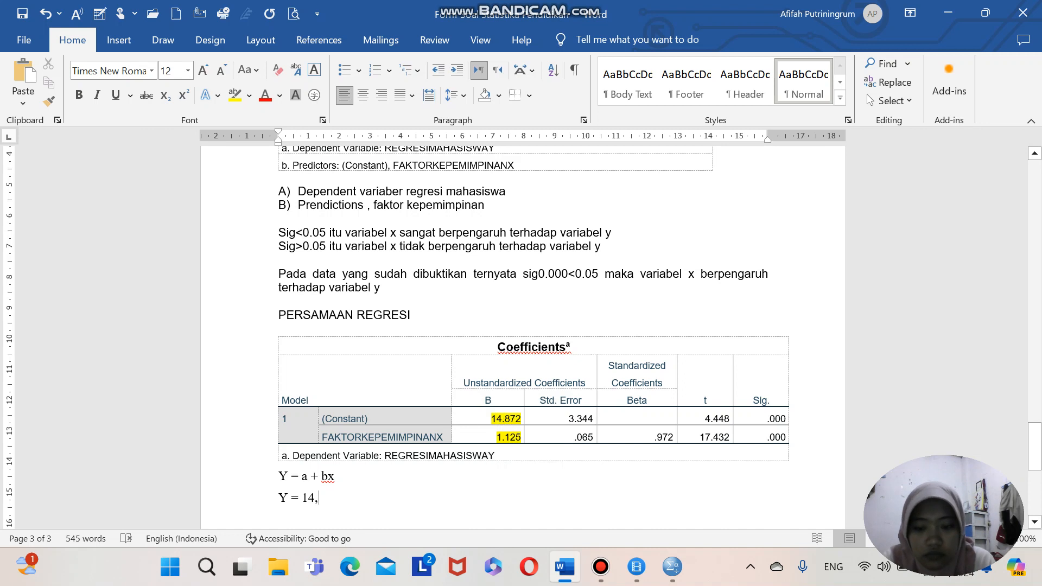
pyautogui.press('BackSpace')
pyautogui.write('.')
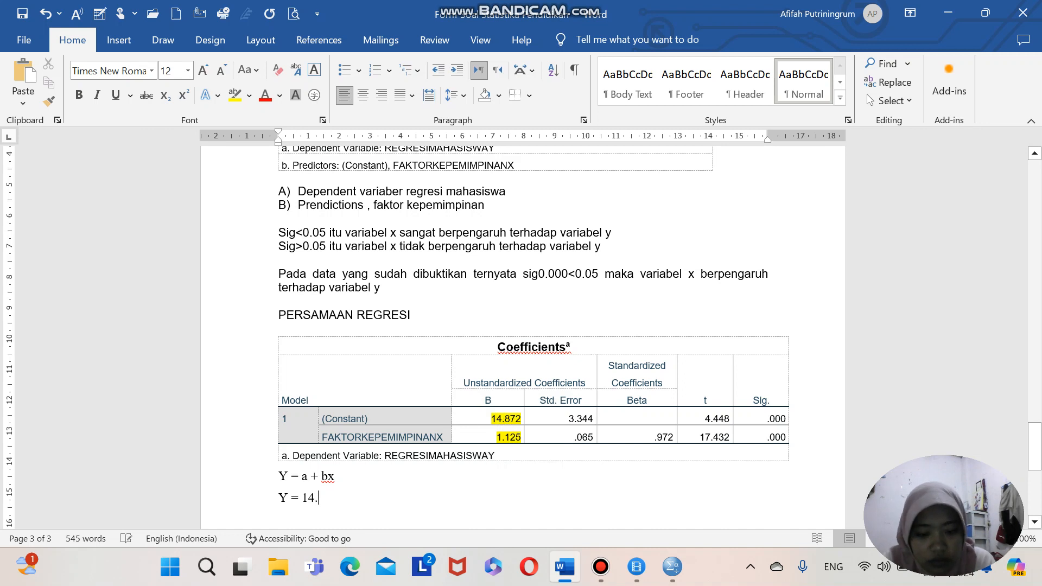
pyautogui.write('87')
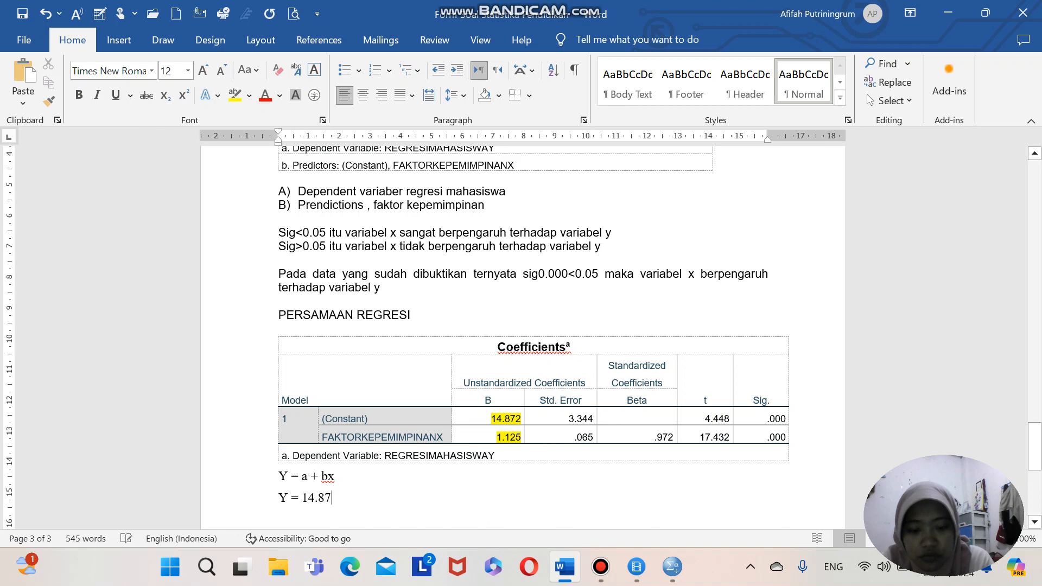
pyautogui.write('4')
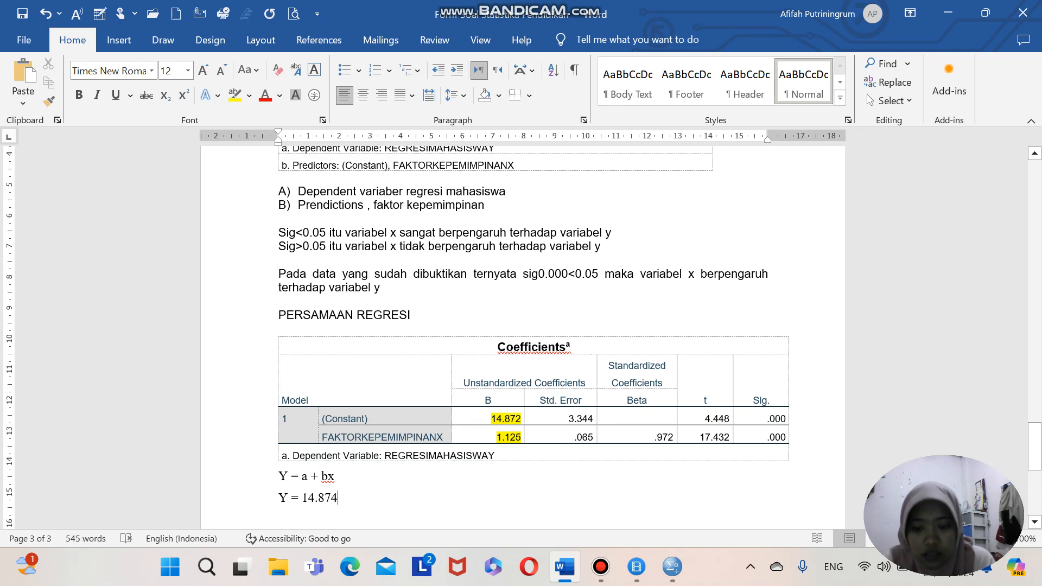
pyautogui.write('+')
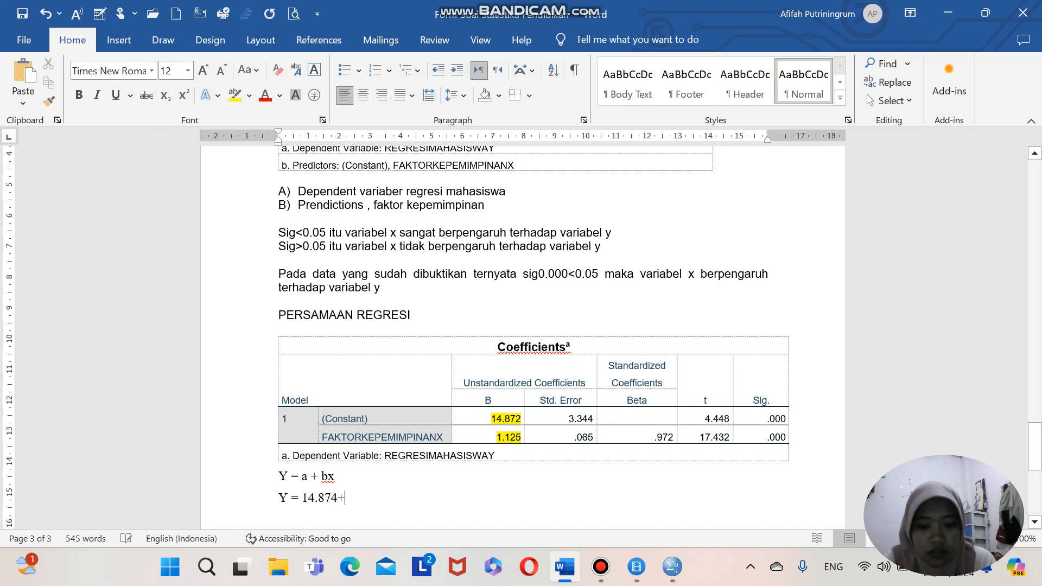
pyautogui.write('1')
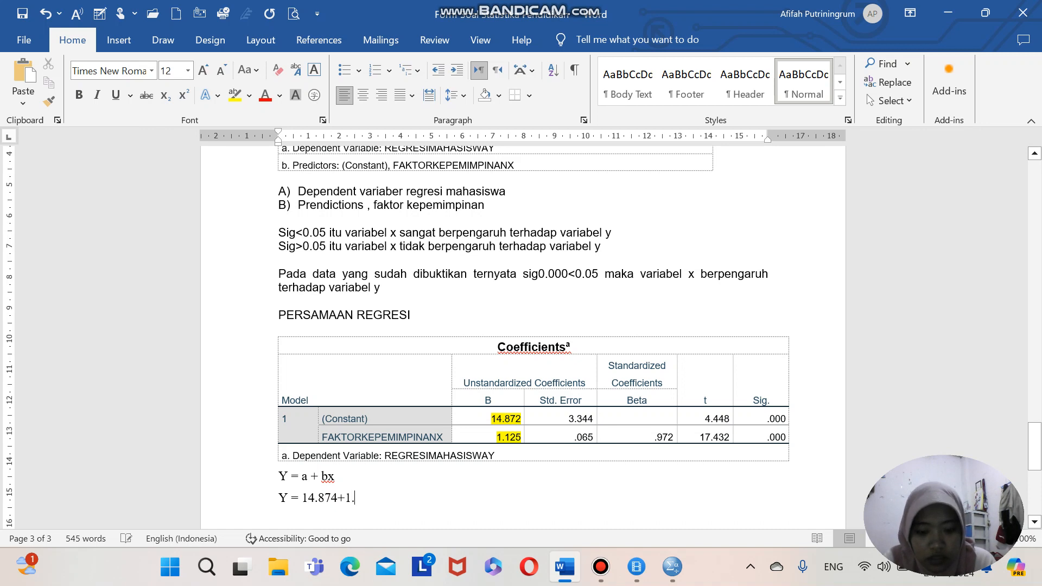
pyautogui.write('.125')
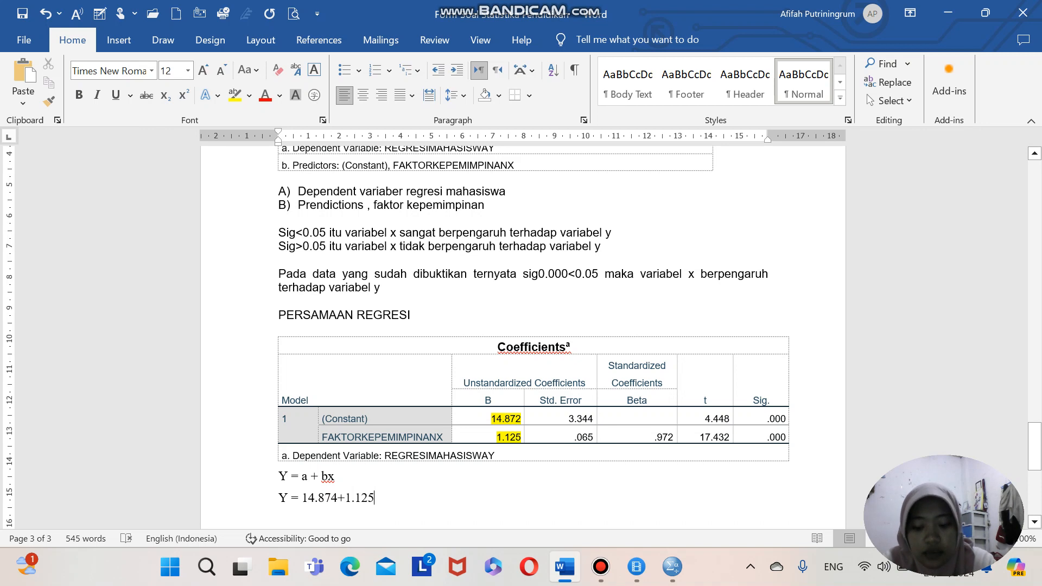
pyautogui.write('x')
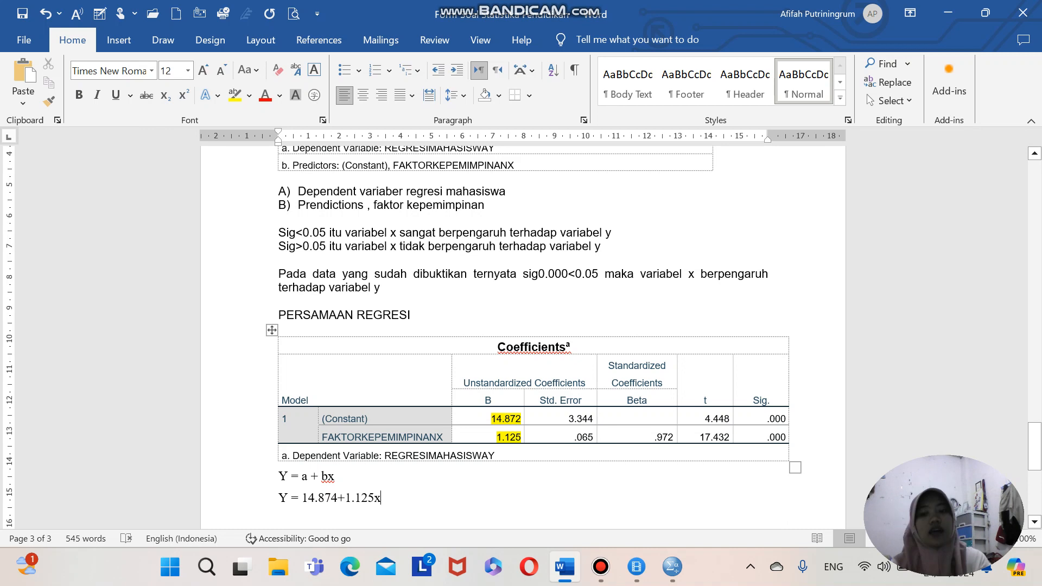
# - Highlight the PERSAMAAN REGRESI heading in green
pyautogui.scroll(1, 522, 336)
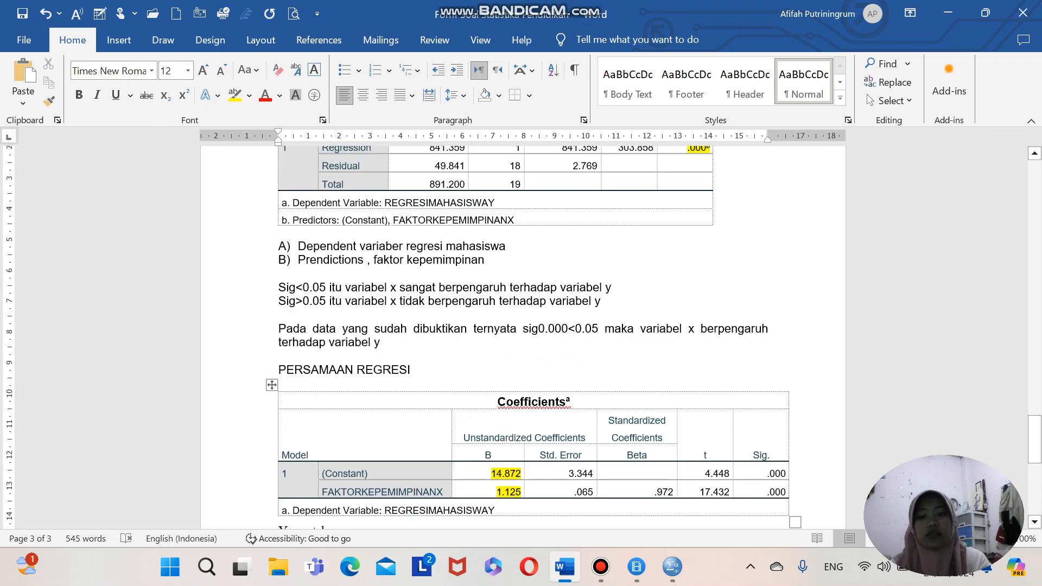
pyautogui.moveTo(279, 371); pyautogui.dragTo(418, 370)
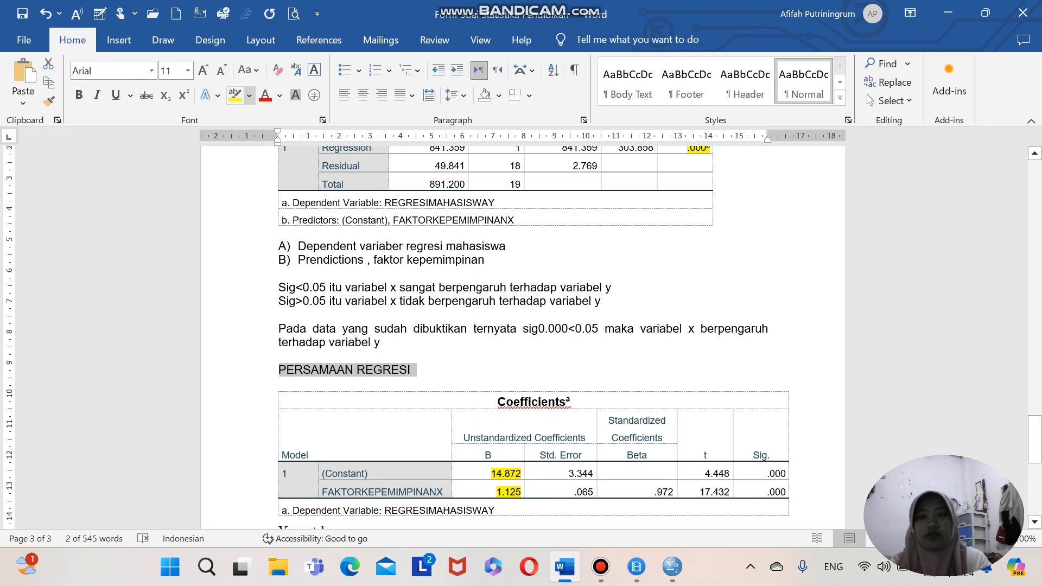
pyautogui.click(249, 95)
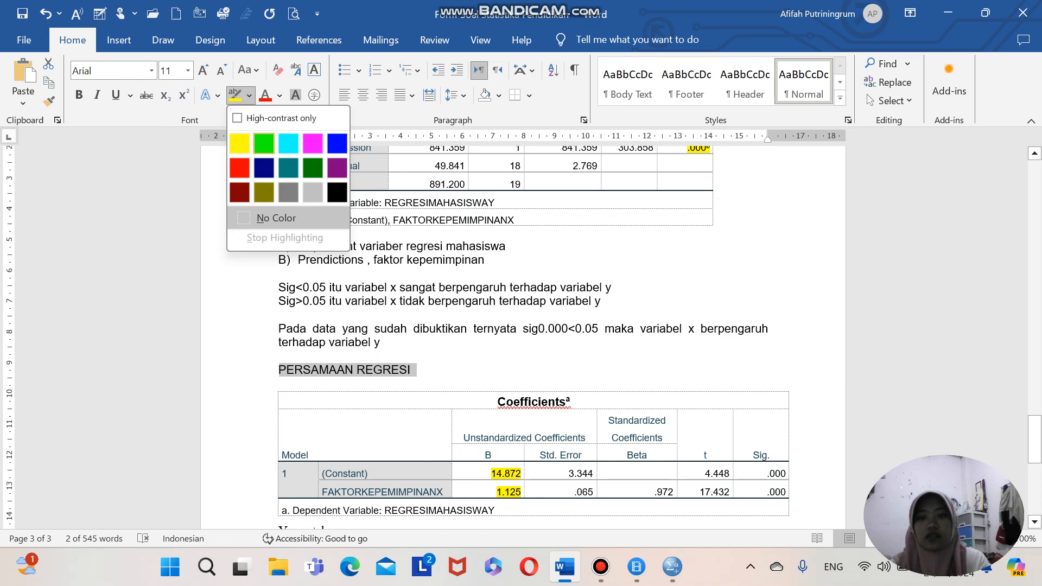
pyautogui.click(264, 143)
pyautogui.click(412, 370)
# - Highlight the UJI REGRESI heading and the sig0.000<0.05 conclusion sentence in green
pyautogui.scroll(2, 523, 326)
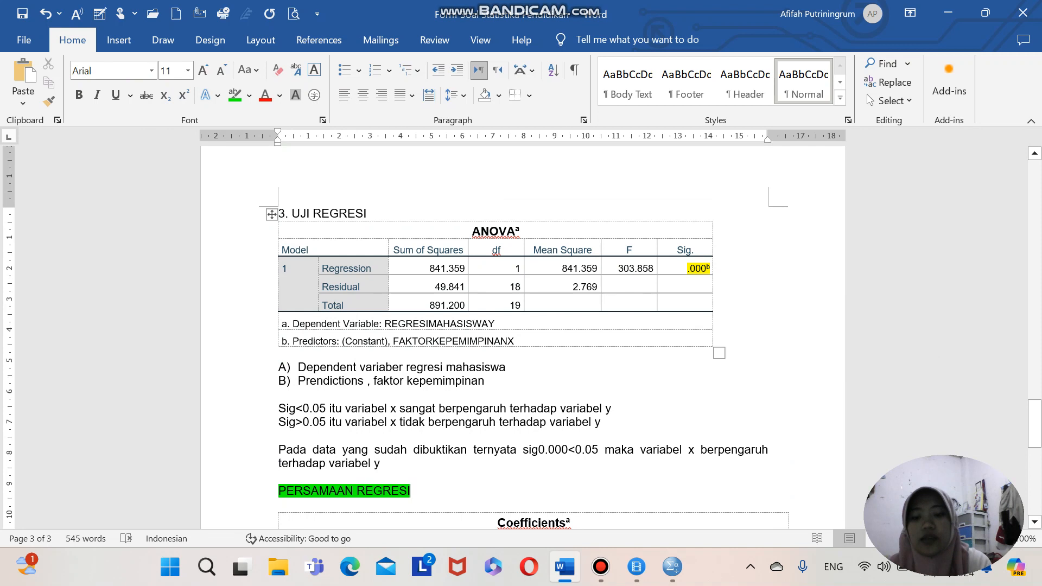
pyautogui.moveTo(292, 213); pyautogui.dragTo(372, 214)
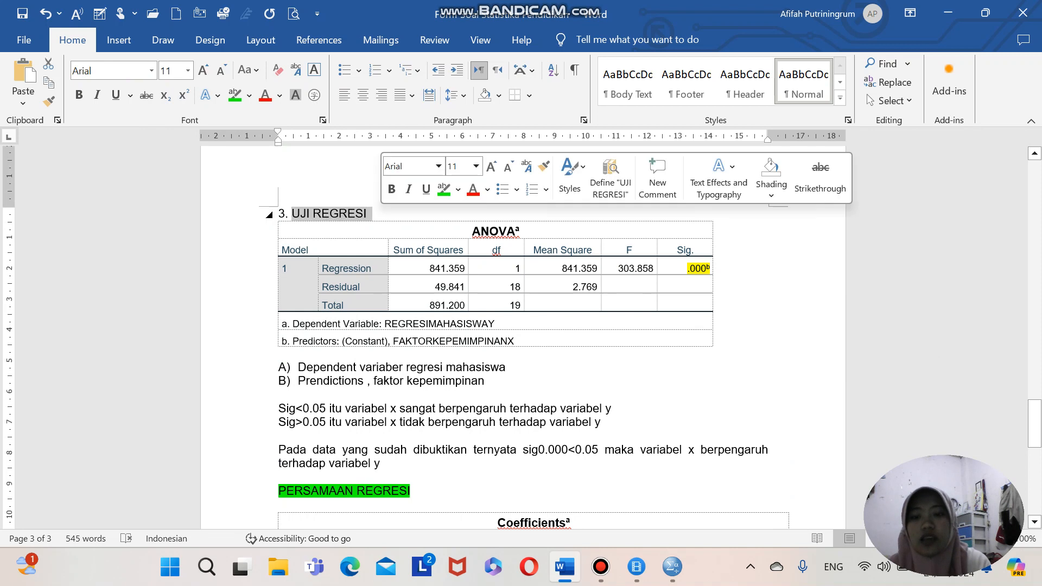
pyautogui.click(235, 95)
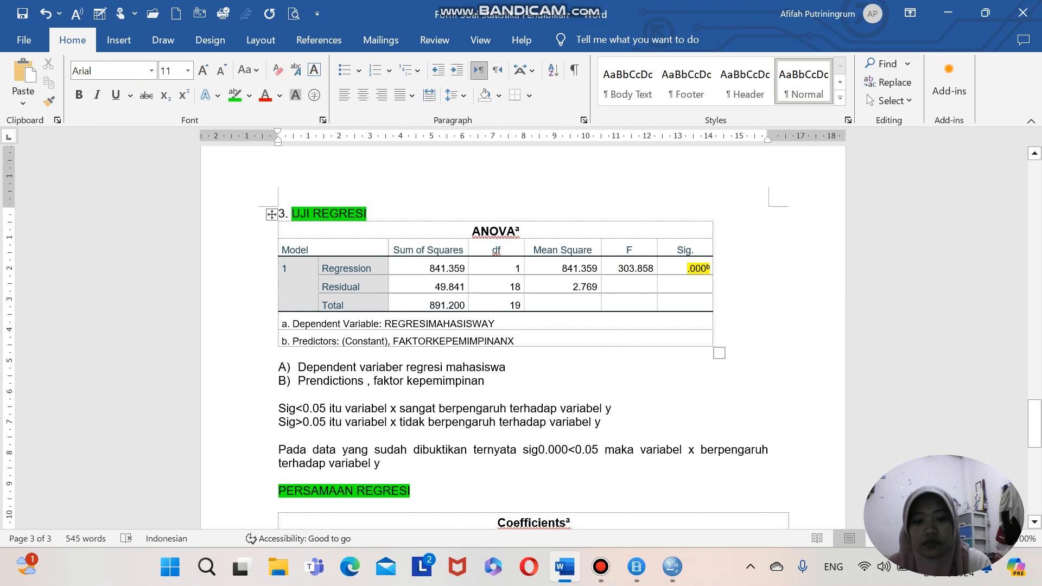
pyautogui.scroll(-2, 489, 271)
pyautogui.moveTo(522, 384); pyautogui.dragTo(386, 398)
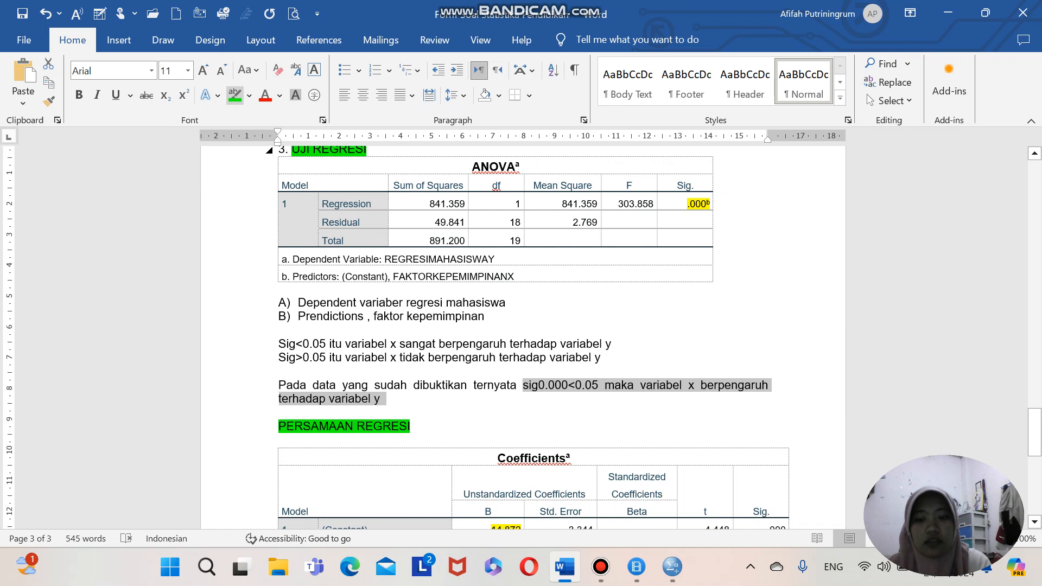
pyautogui.click(235, 95)
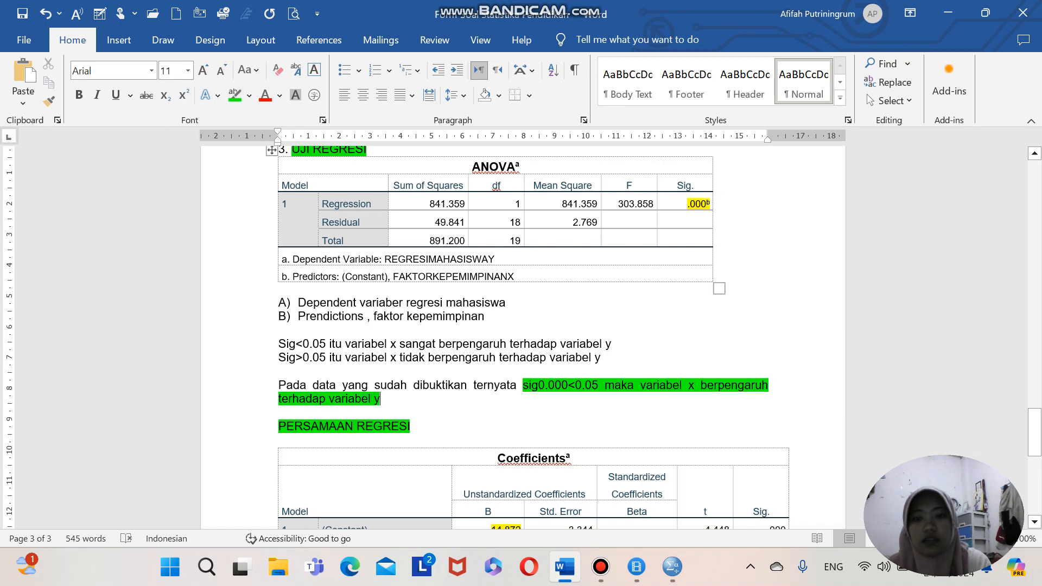
pyautogui.scroll(3, 521, 325)
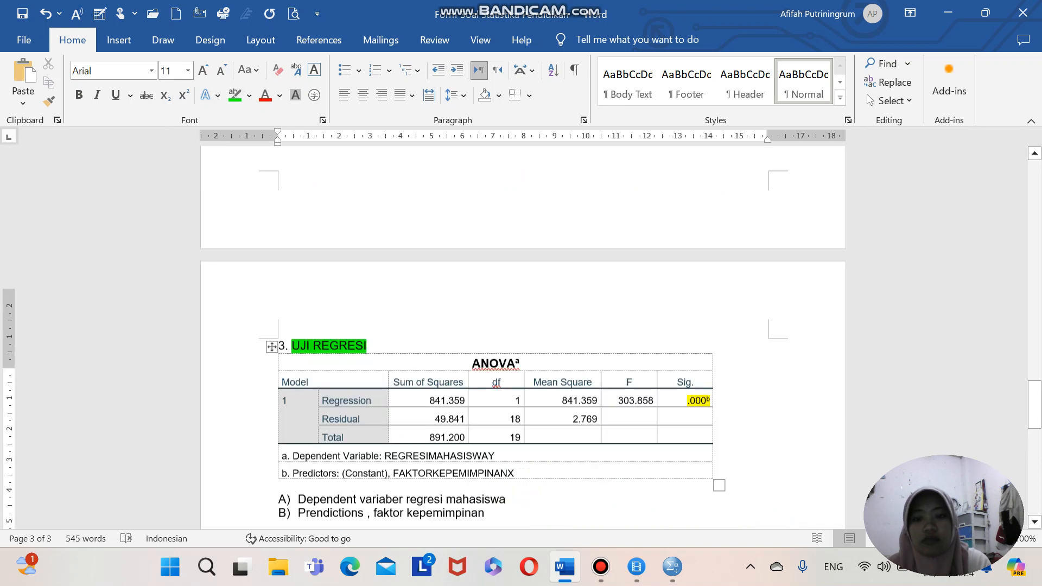
# - Add the heading 'UJI ANOVA' after '2.' and highlight it green
pyautogui.scroll(6, 521, 336)
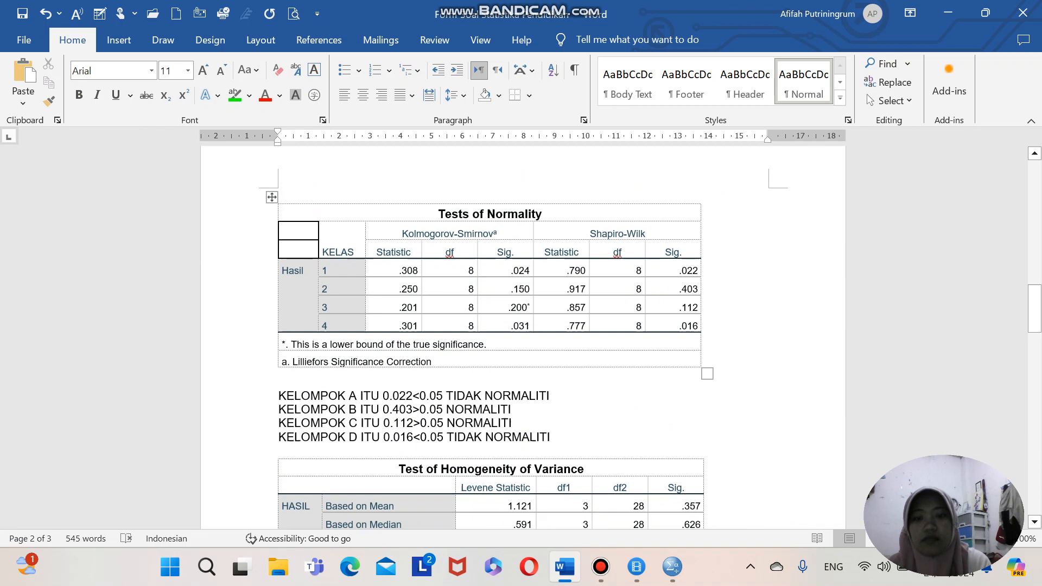
pyautogui.scroll(-5, 521, 336)
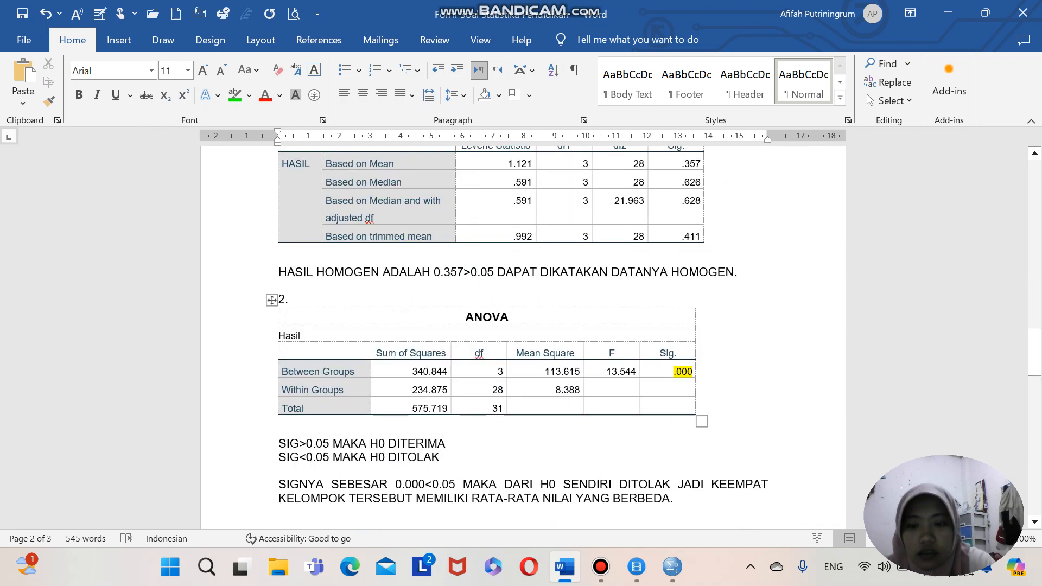
pyautogui.click(292, 300)
pyautogui.write('uji')
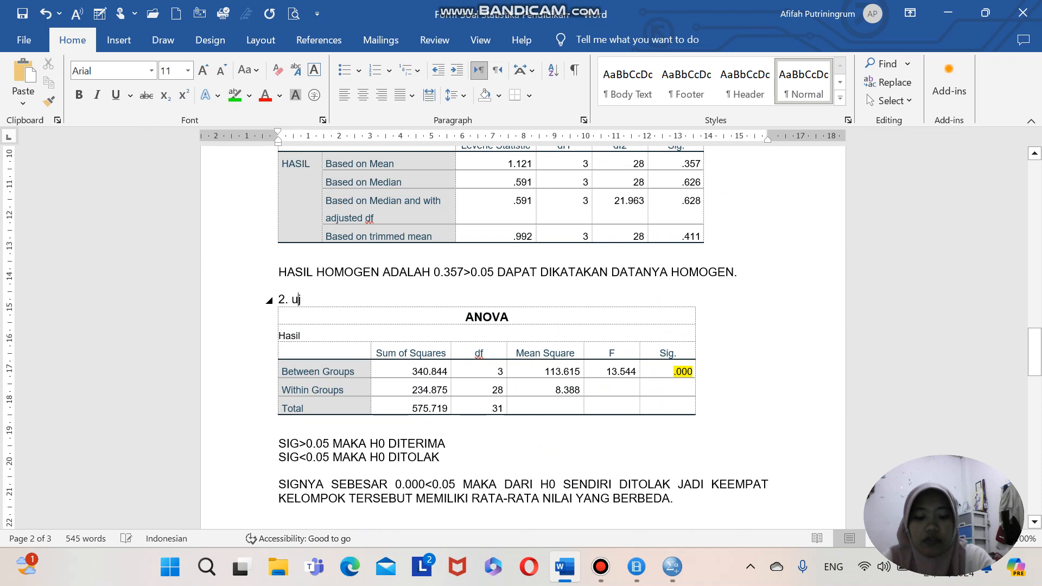
pyautogui.press('BackSpace')
pyautogui.press('BackSpace')
pyautogui.press('BackSpace')
pyautogui.press('BackSpace')
pyautogui.press('capslock')
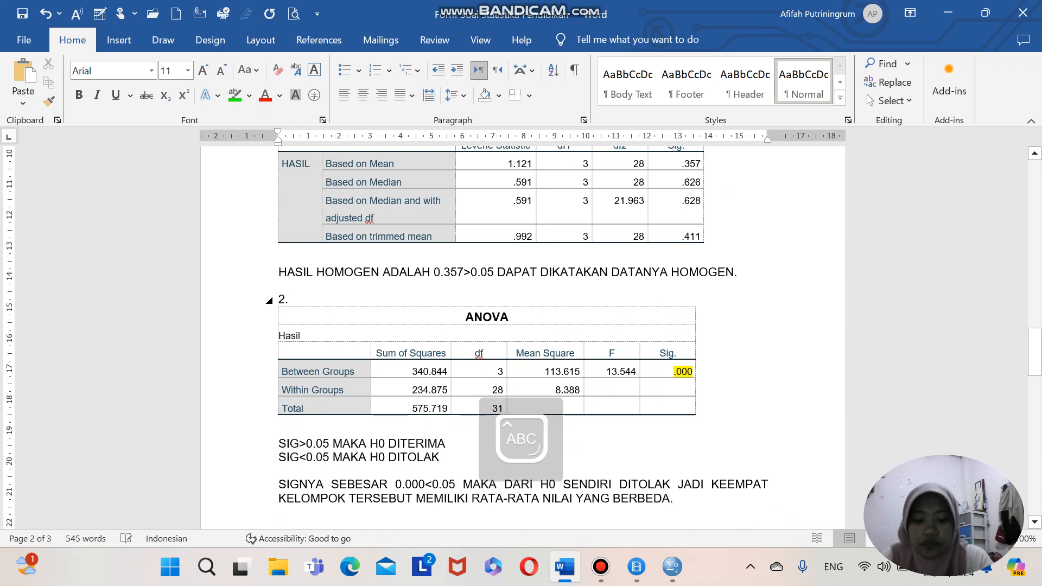
pyautogui.write('UJI ANOVA')
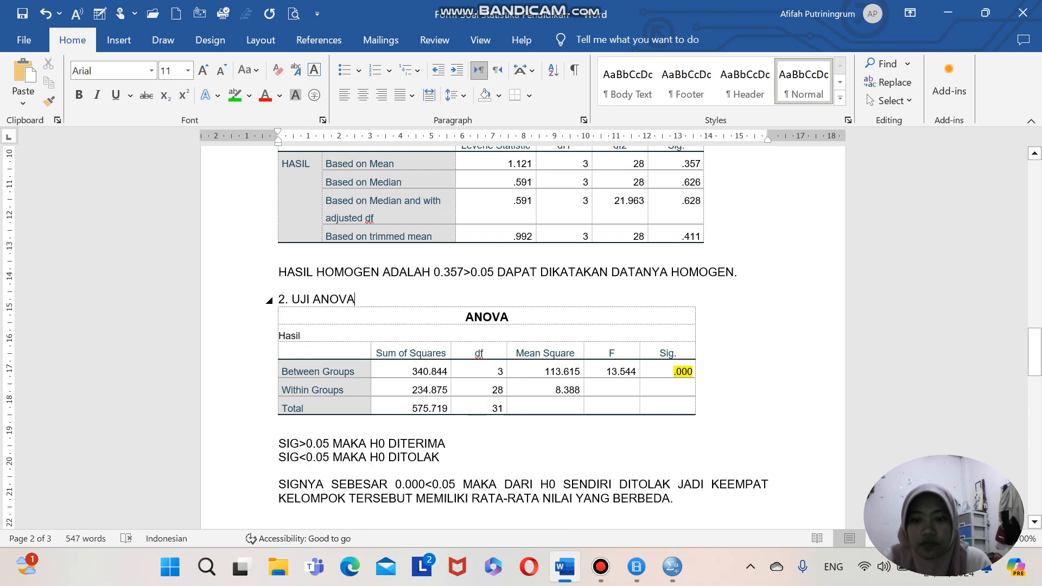
pyautogui.moveTo(292, 300); pyautogui.dragTo(360, 300)
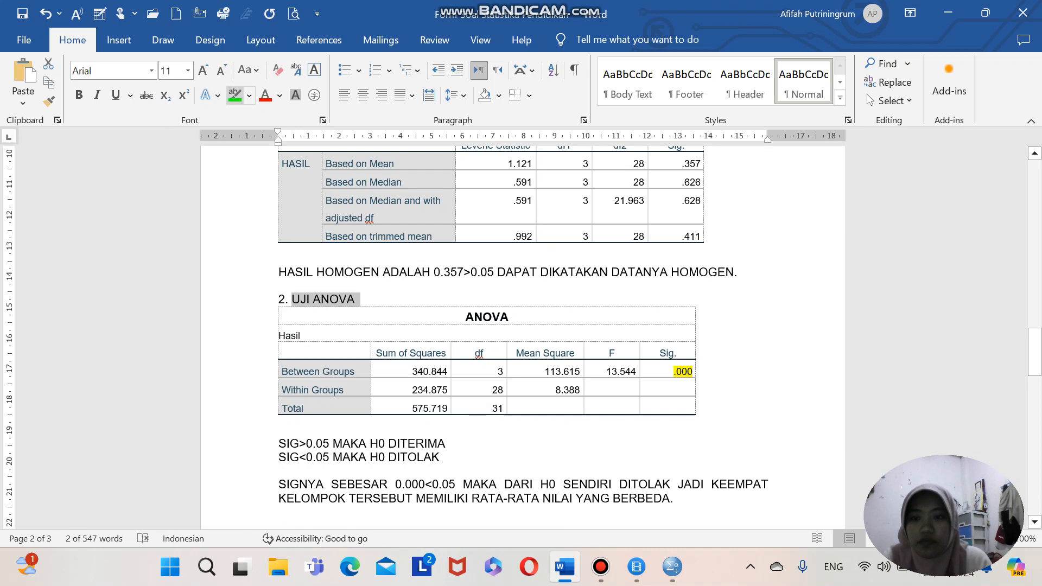
pyautogui.click(234, 95)
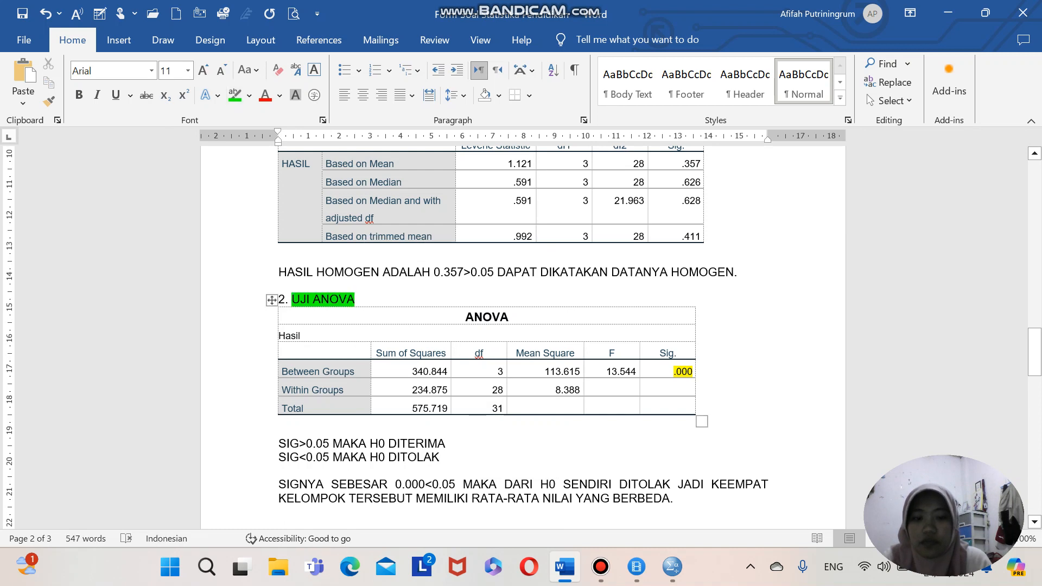
# - Highlight the SIGNYA SEBESAR ANOVA conclusion paragraph in green
pyautogui.scroll(-3, 270, 380)
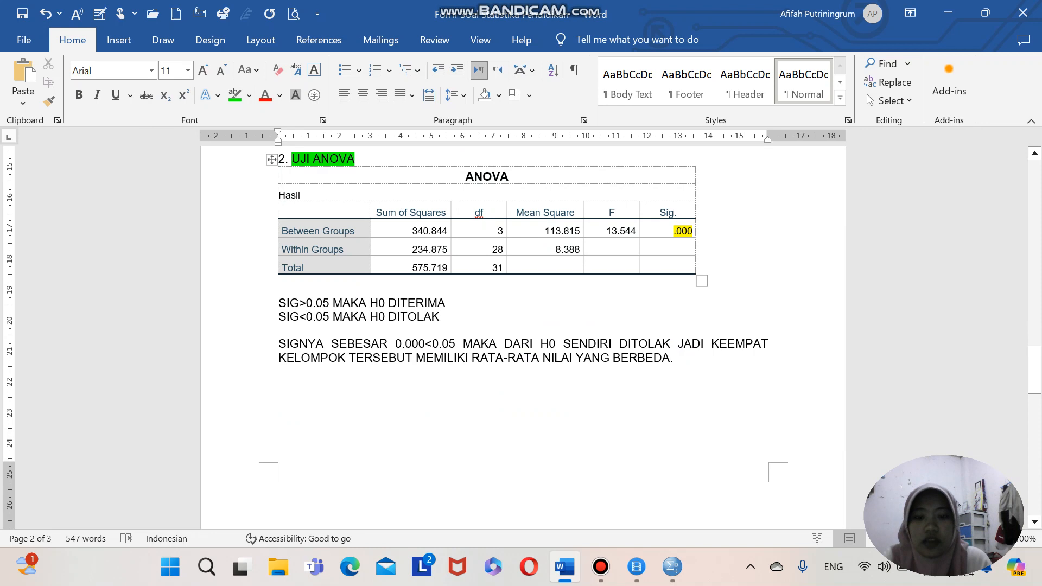
pyautogui.moveTo(279, 344); pyautogui.dragTo(679, 358)
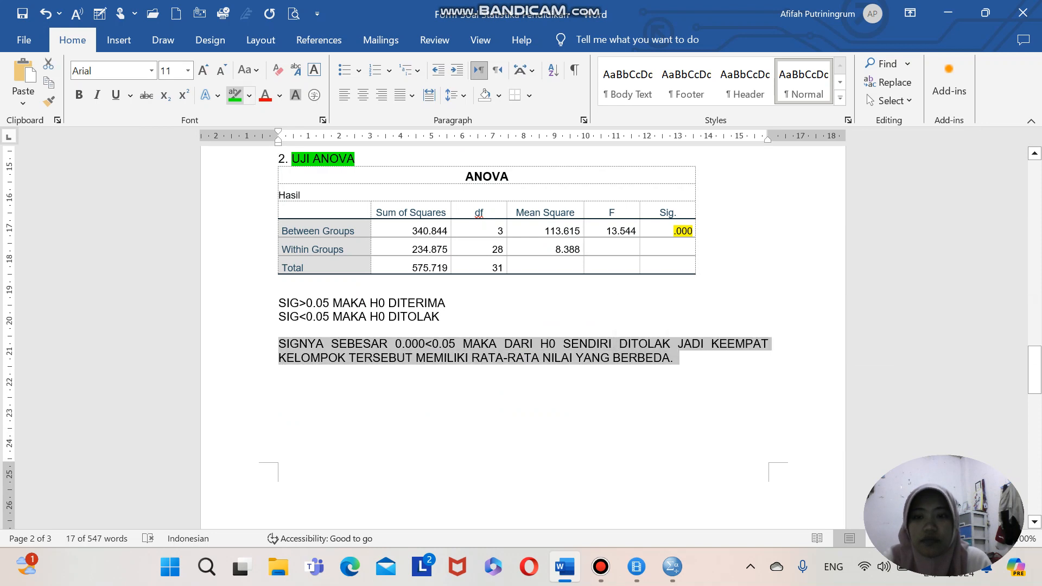
pyautogui.click(234, 95)
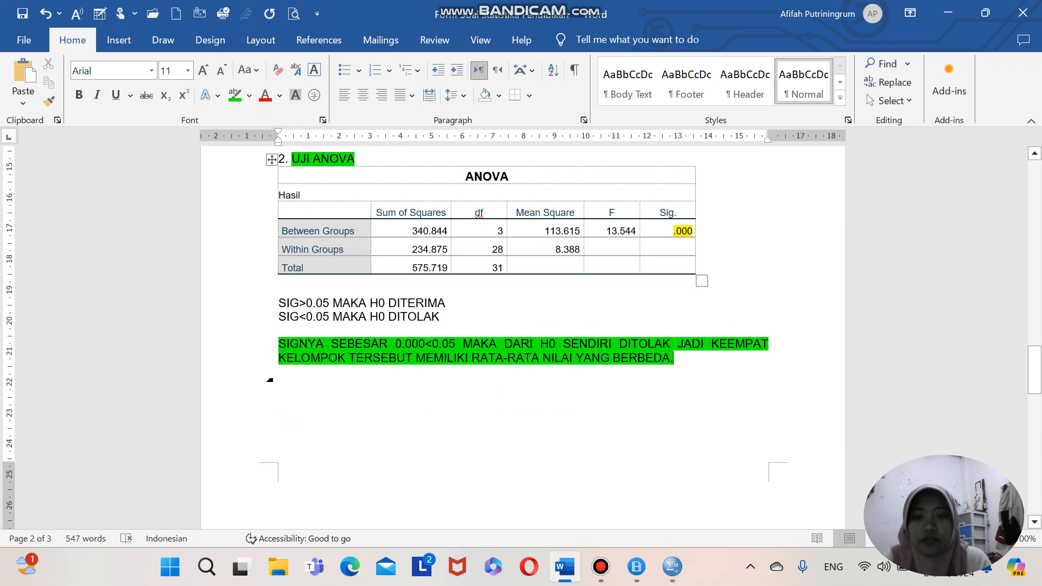
pyautogui.scroll(5, 521, 326)
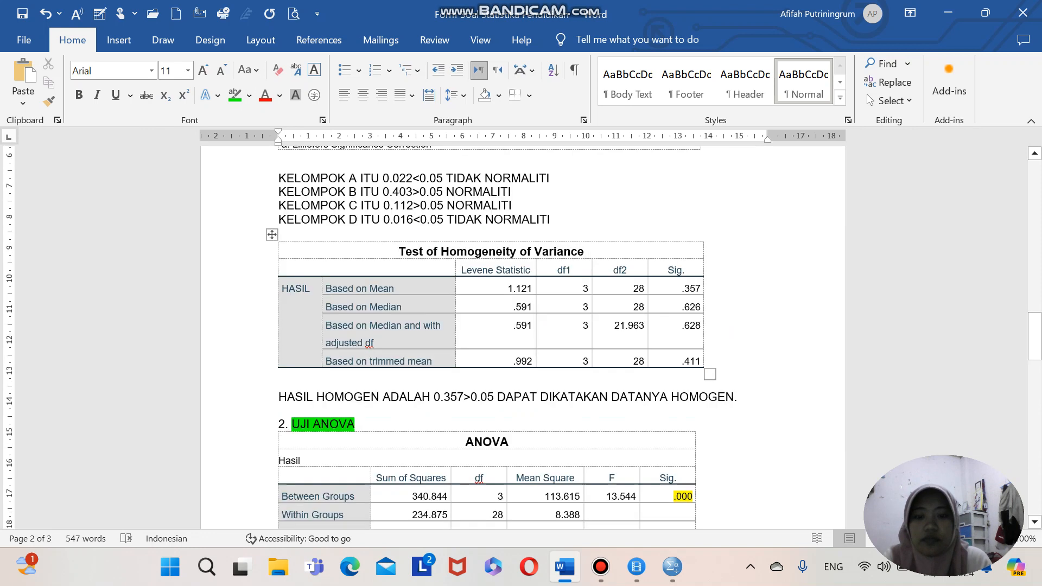
pyautogui.scroll(5, 521, 326)
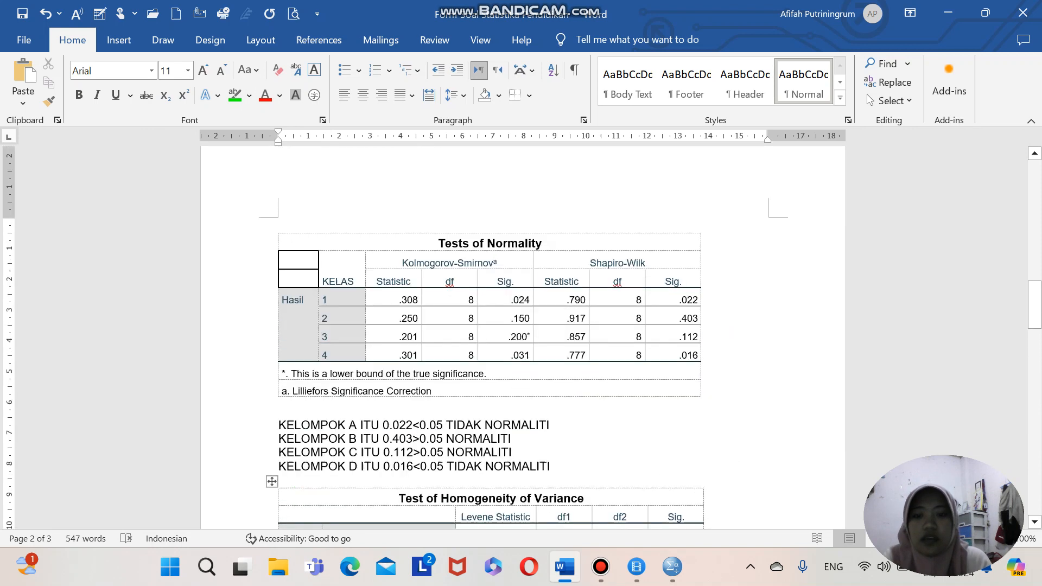
# - Add a green-highlighted '1. UJI NORMALITY' heading above the Tests of Normality table
pyautogui.click(282, 225)
pyautogui.write('1')
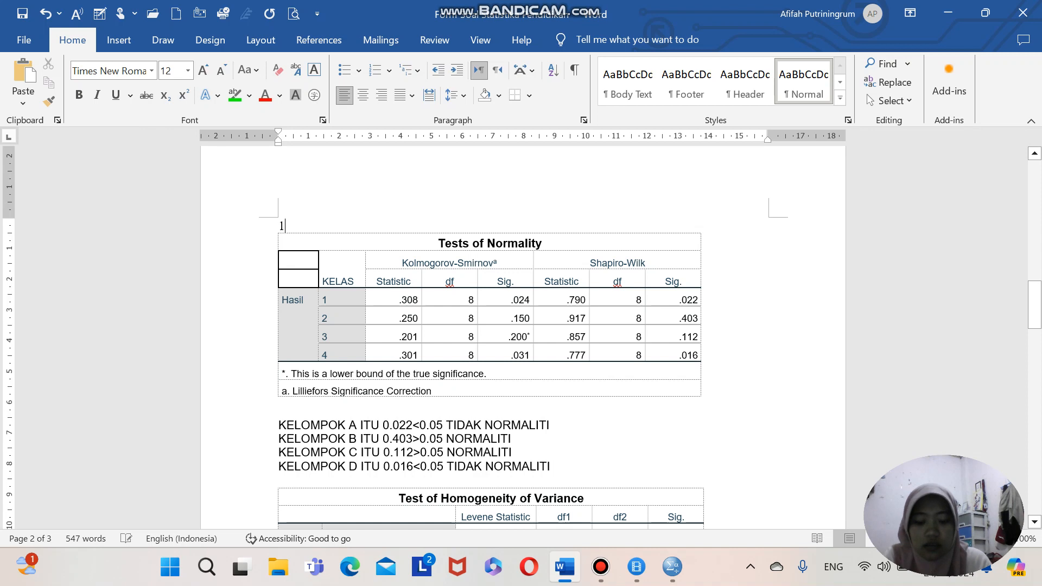
pyautogui.write('. UJI ')
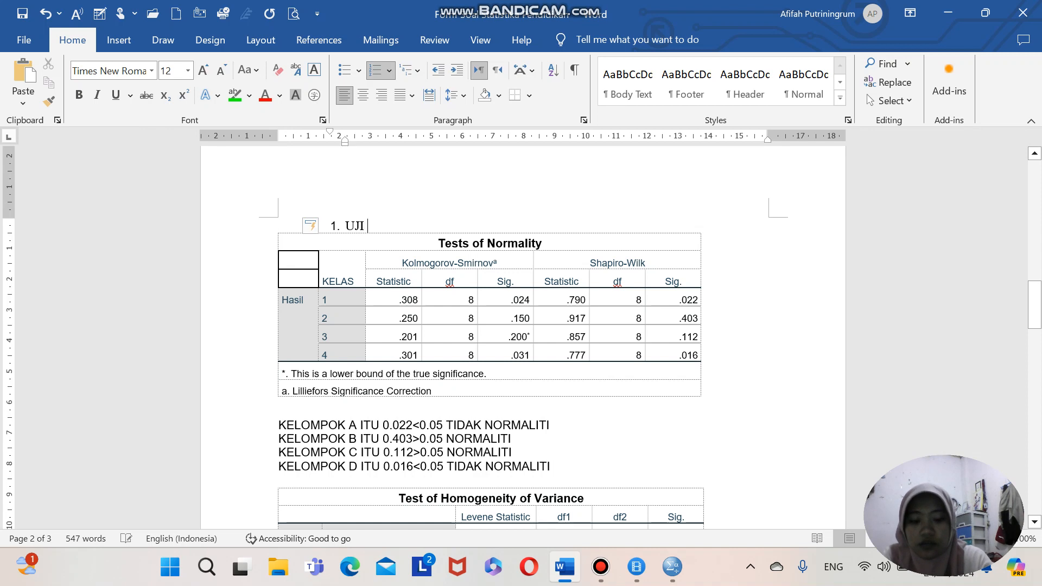
pyautogui.write('NORMALY')
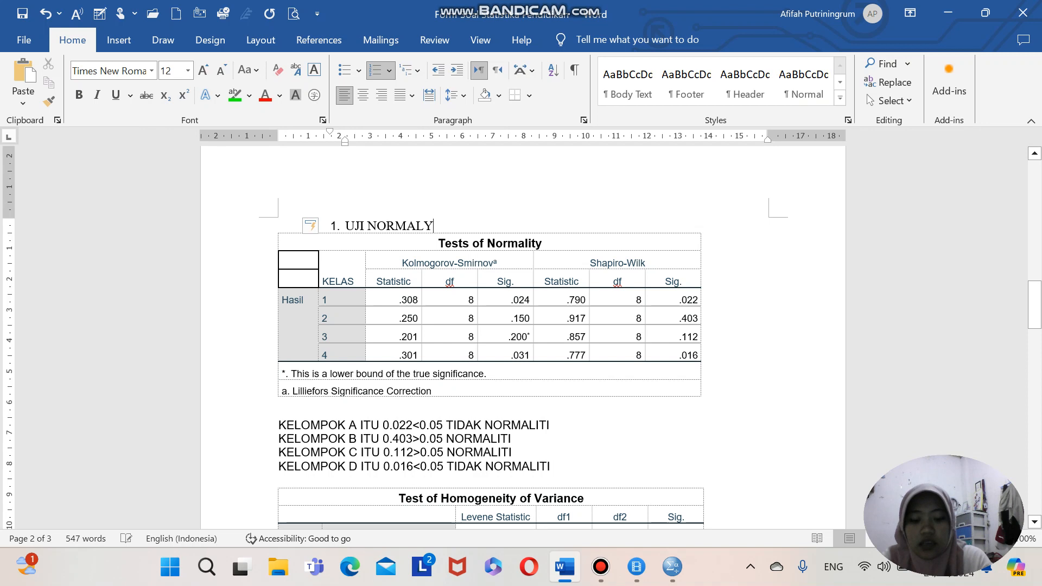
pyautogui.press('BackSpace')
pyautogui.write('ITY')
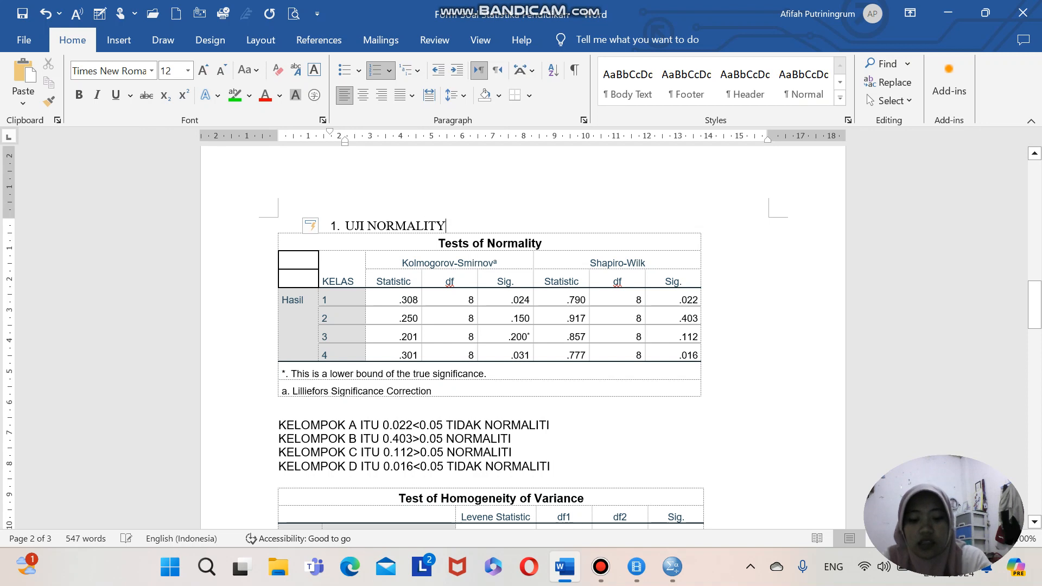
pyautogui.hotkey('shift', 'Left')
pyautogui.hotkey('shift', 'Left')
pyautogui.hotkey('shift', 'Left')
pyautogui.hotkey('shift', 'Left')
pyautogui.hotkey('shift', 'Left')
pyautogui.hotkey('shift', 'Left')
pyautogui.hotkey('shift', 'Left')
pyautogui.hotkey('shift', 'Left')
pyautogui.hotkey('shift', 'Left')
pyautogui.hotkey('shift', 'Left')
pyautogui.hotkey('shift', 'Left')
pyautogui.hotkey('shift', 'Left')
pyautogui.hotkey('shift', 'Left')
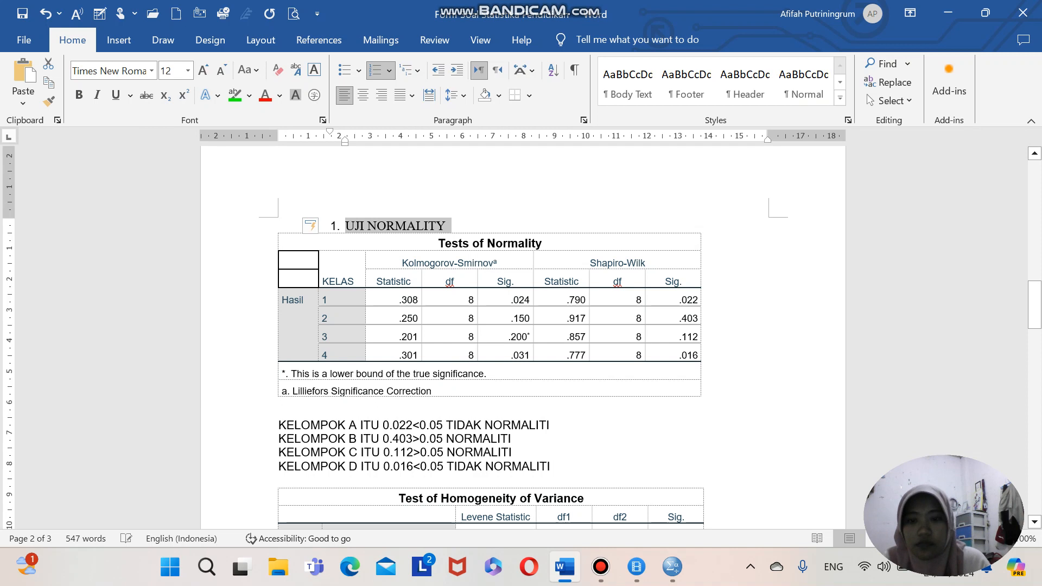
pyautogui.click(235, 95)
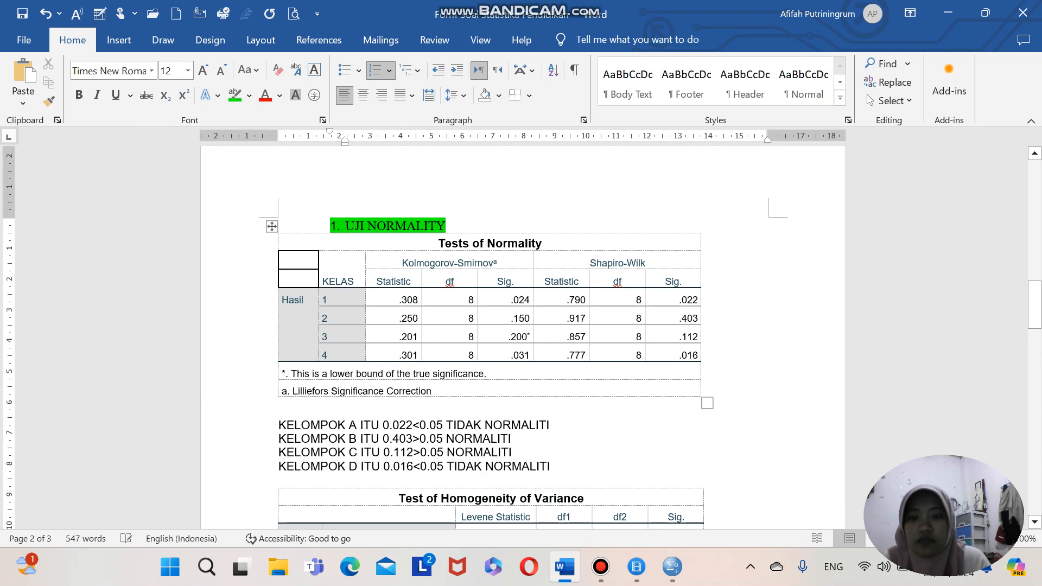
# - Make the KELOMPOK A–D result lines a bulleted list highlighted in yellow
pyautogui.scroll(-2, 521, 336)
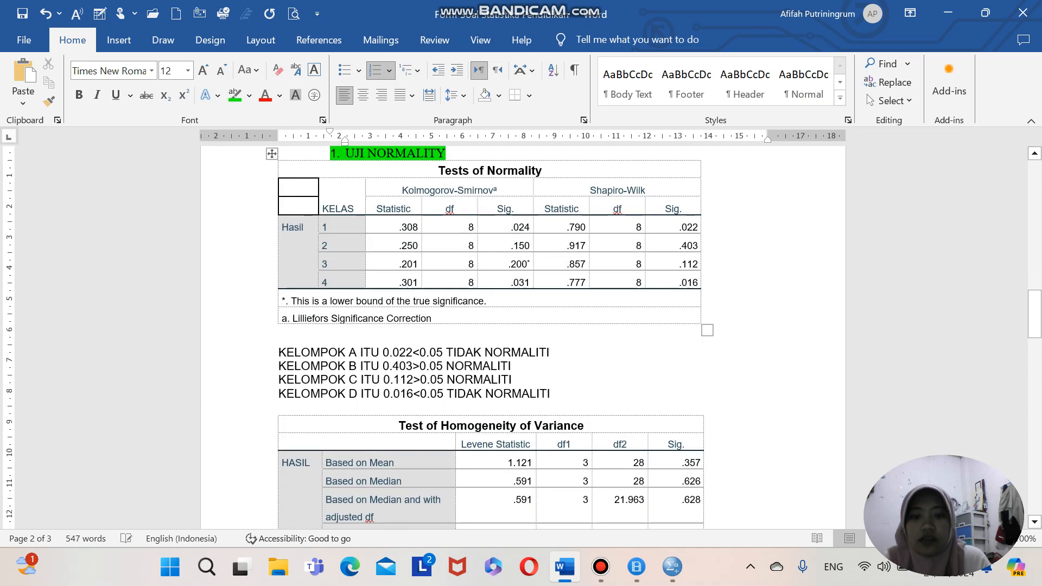
pyautogui.moveTo(279, 353); pyautogui.dragTo(551, 395)
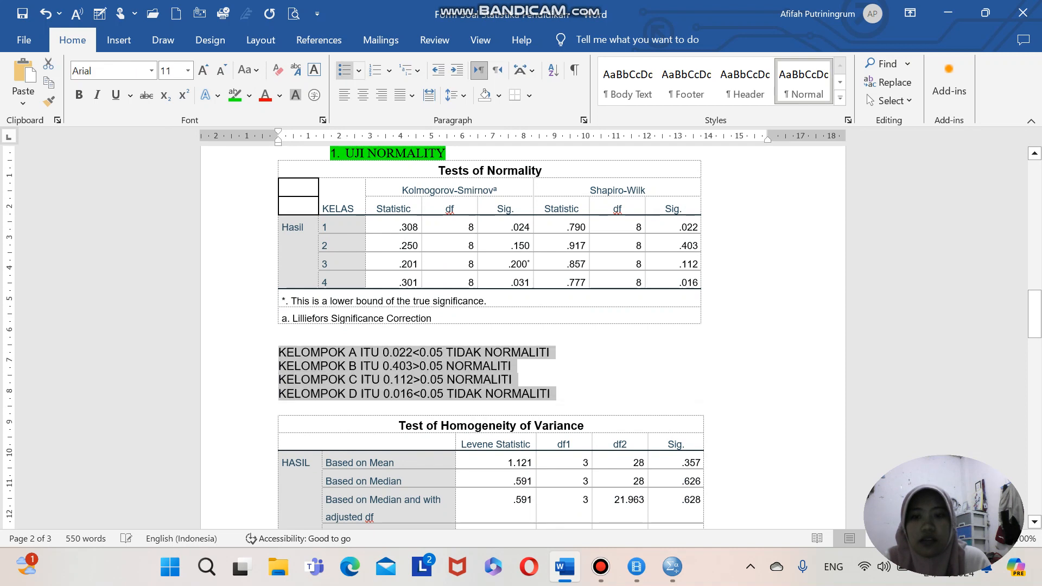
pyautogui.click(344, 70)
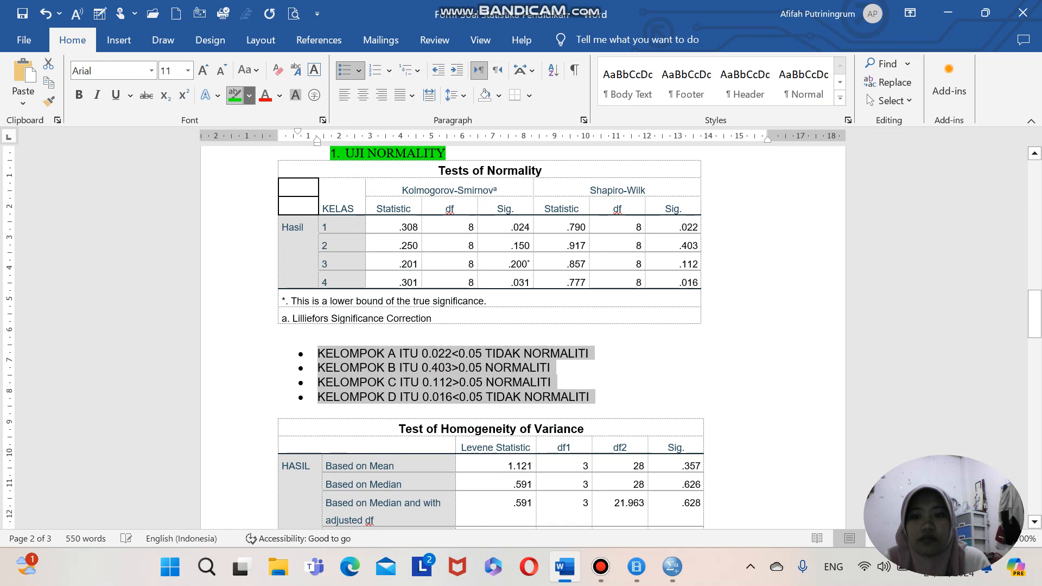
pyautogui.click(249, 96)
pyautogui.click(239, 143)
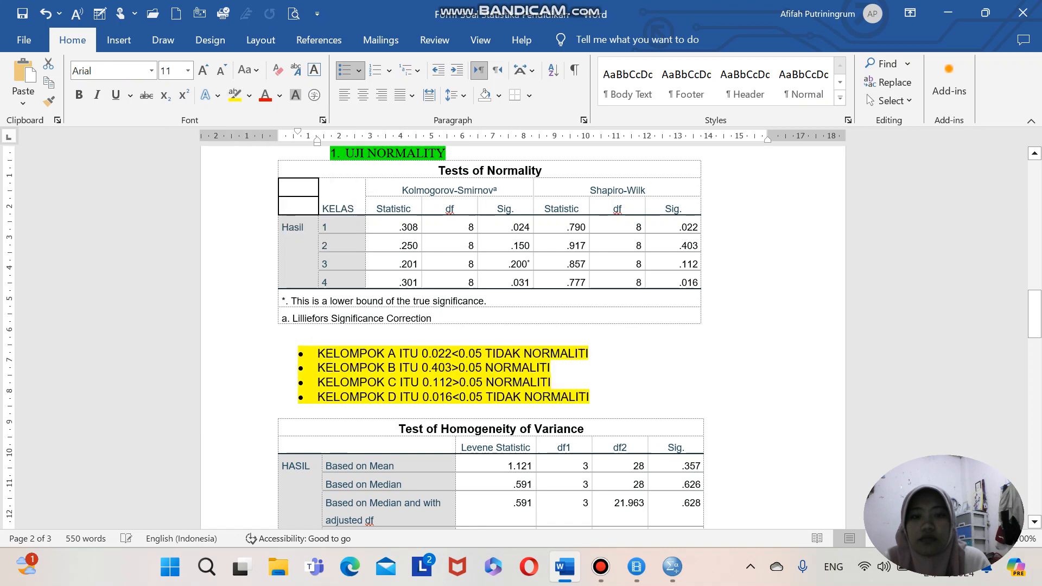
pyautogui.click(488, 334)
# - Highlight the Shapiro-Wilk Sig. values (.022 to .016) in yellow
pyautogui.scroll(-1, 489, 335)
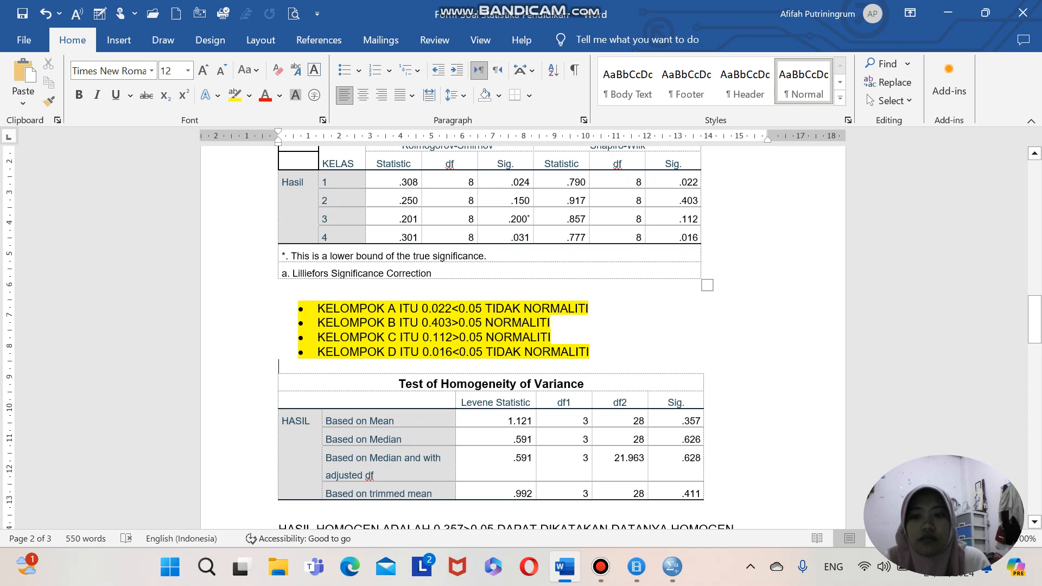
pyautogui.moveTo(678, 182); pyautogui.dragTo(679, 238)
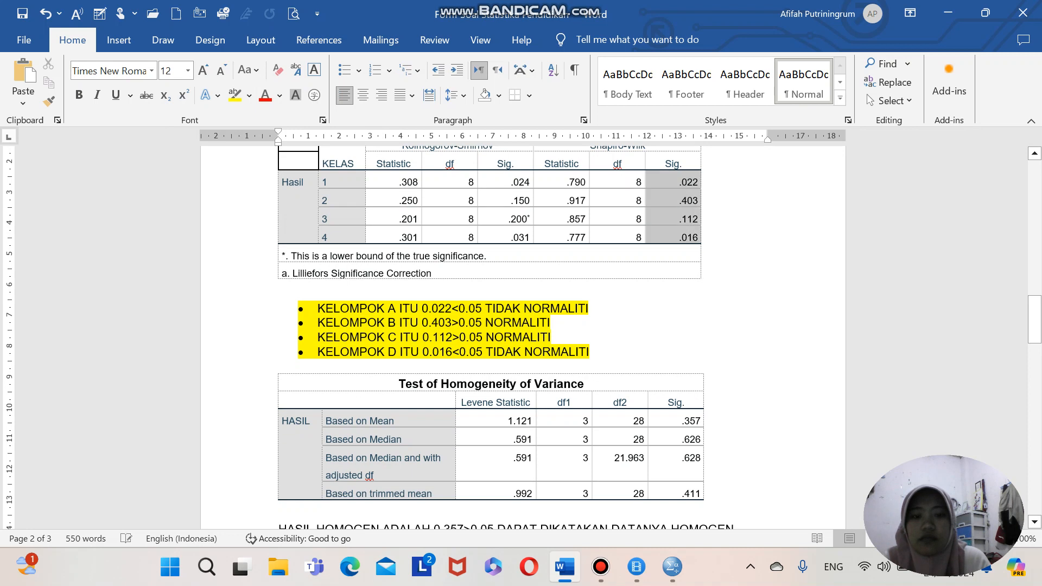
pyautogui.click(234, 95)
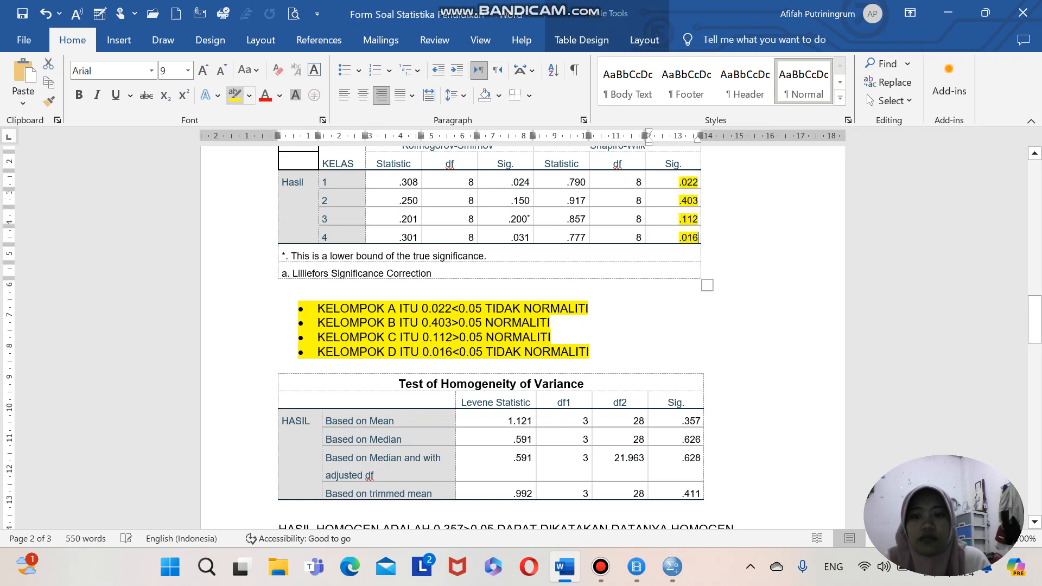
pyautogui.scroll(-3, 507, 332)
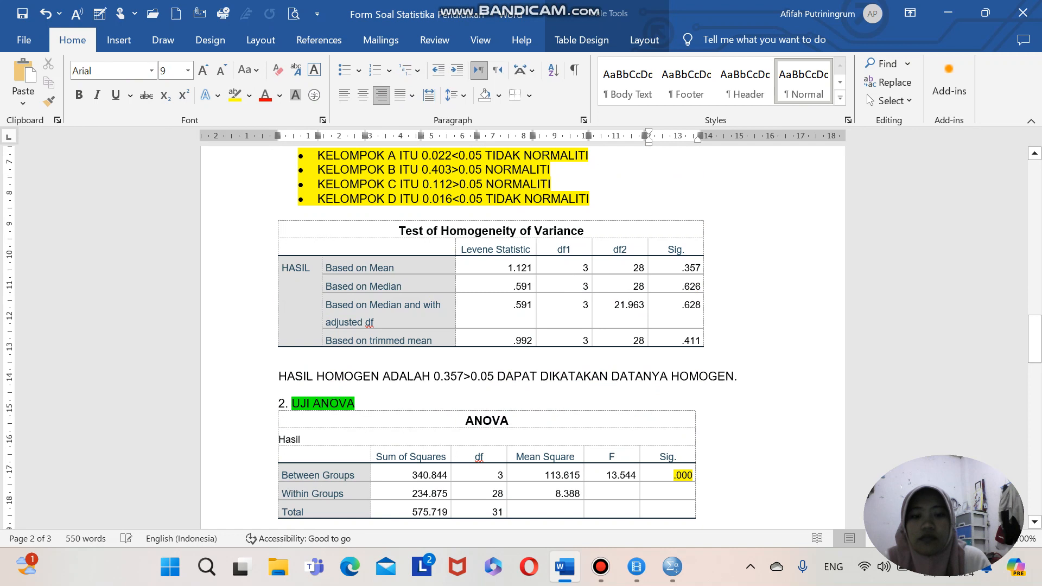
# - Add an unbulleted line 'UJI HOMOGENNEITY' below the KELOMPOK D bullet
pyautogui.scroll(-1, 590, 187)
pyautogui.click(590, 186)
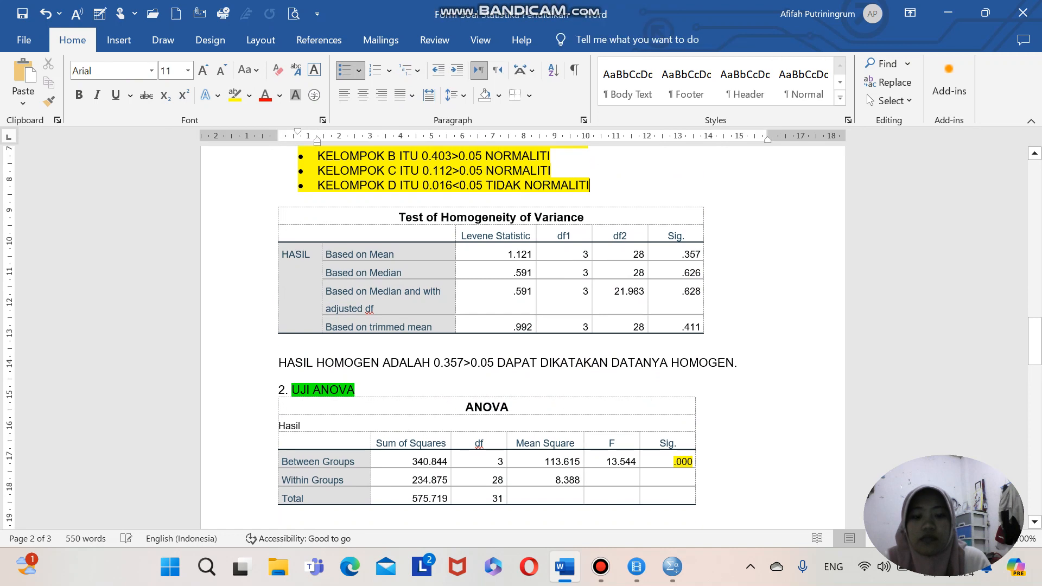
pyautogui.press('Return')
pyautogui.press('BackSpace')
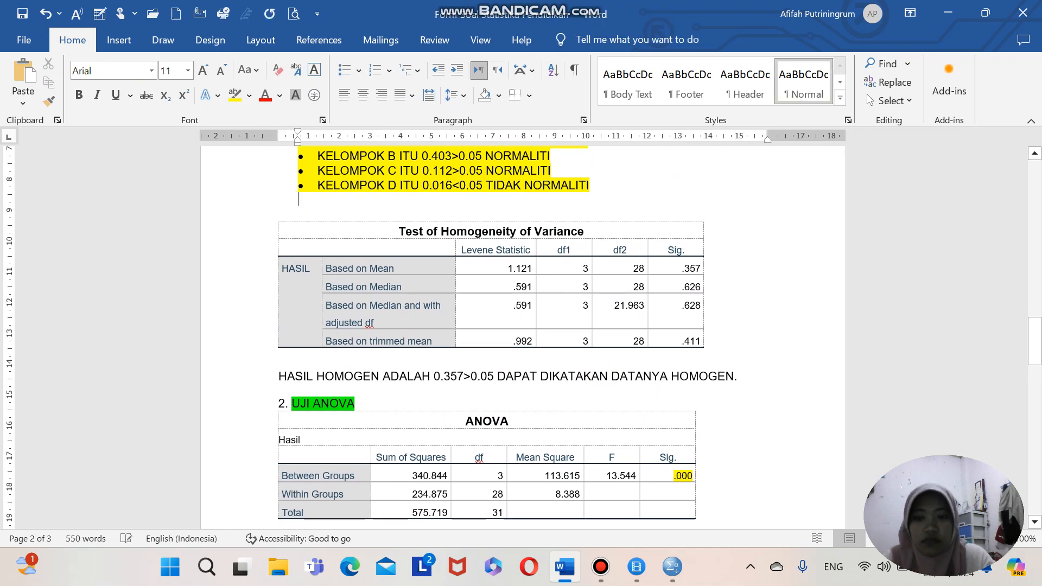
pyautogui.press('BackSpace')
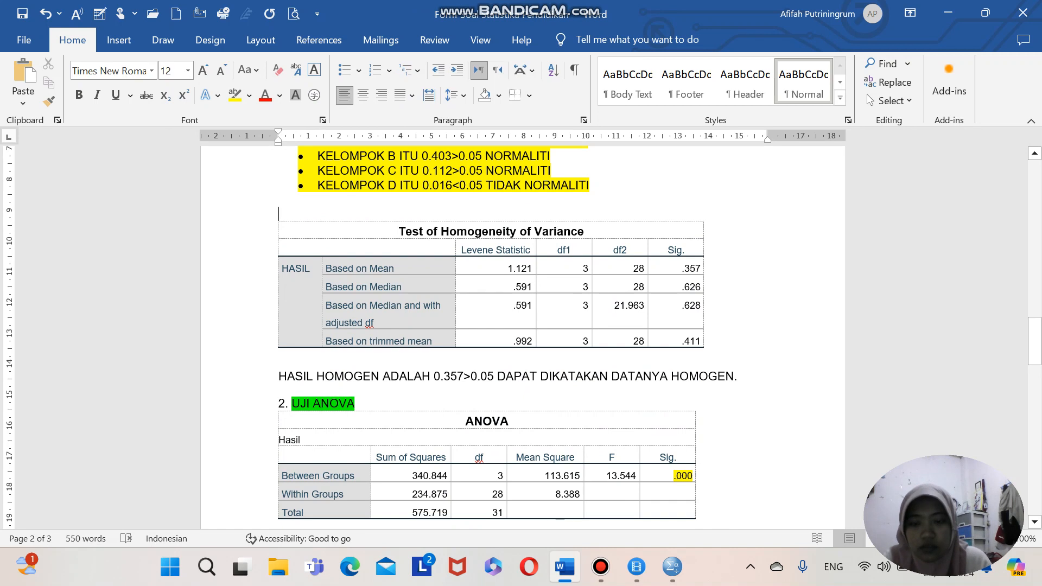
pyautogui.write('UJI ')
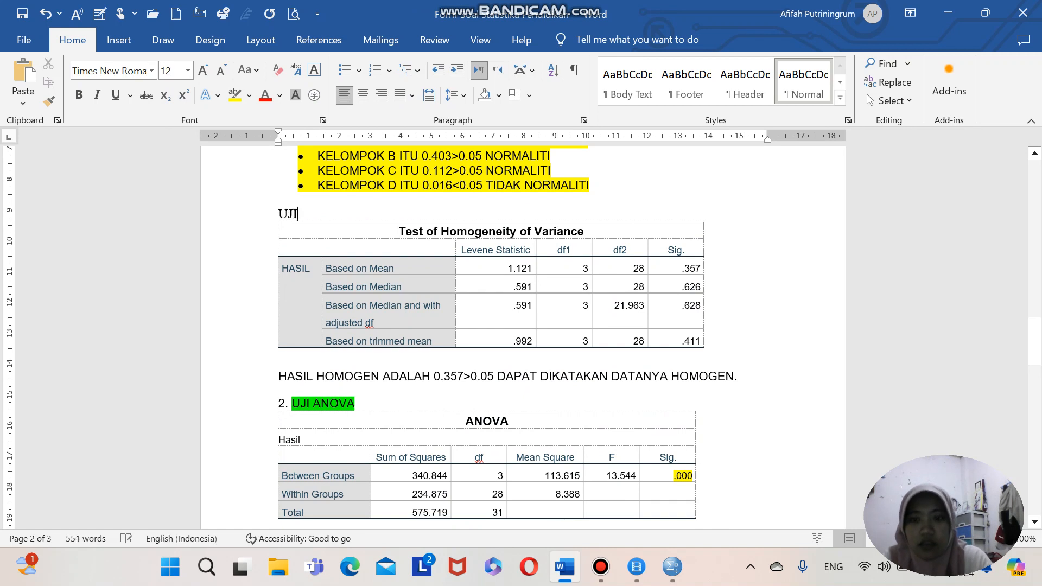
pyautogui.write('HOMO')
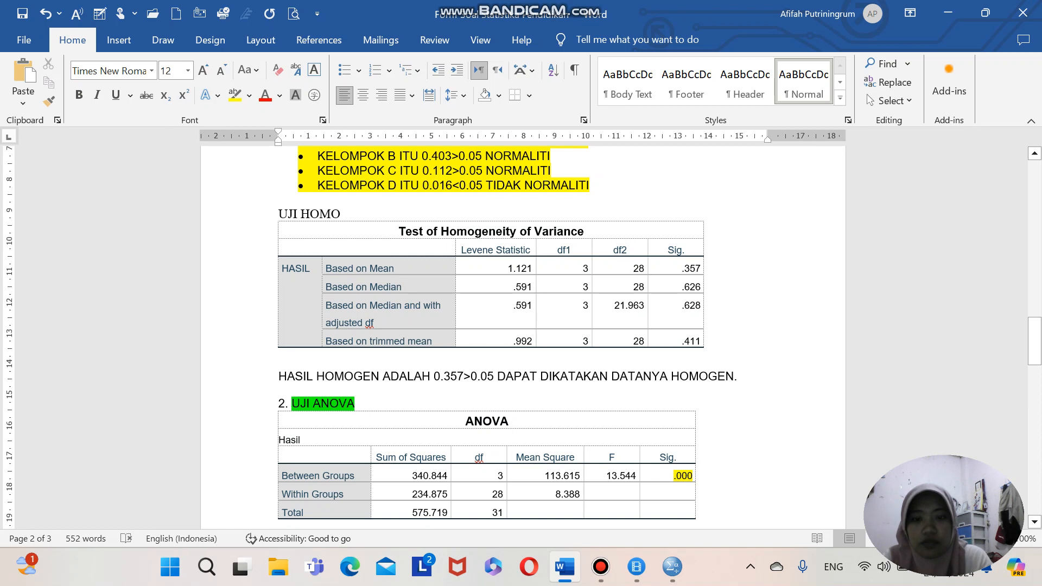
pyautogui.write('GEN')
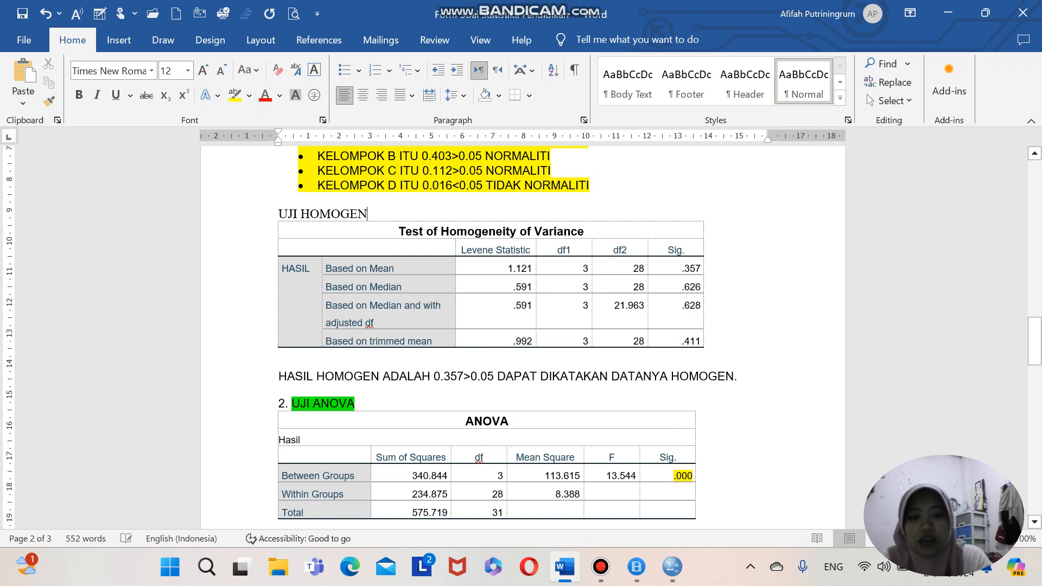
pyautogui.write('NEI')
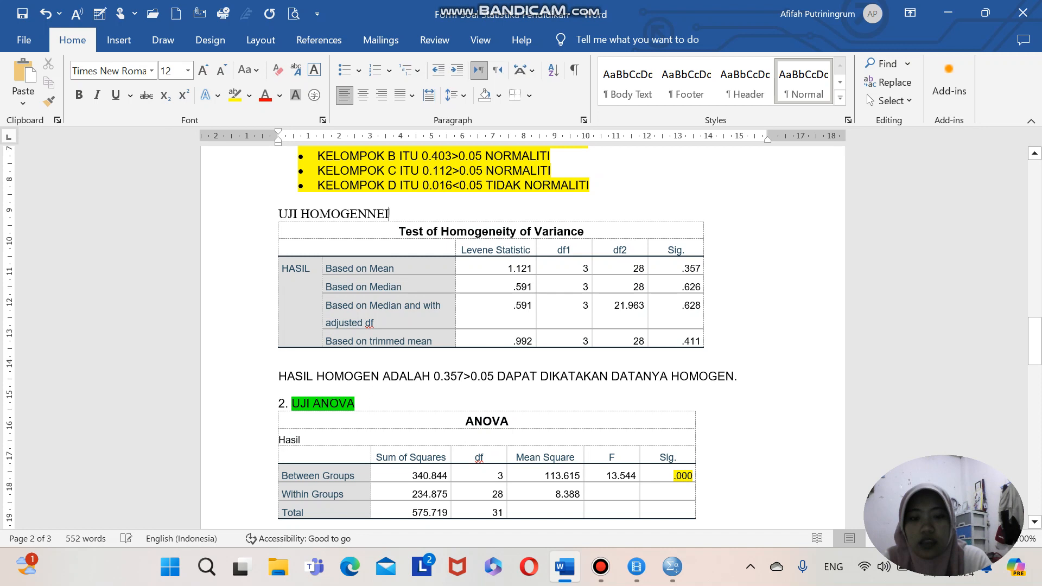
pyautogui.write('TY')
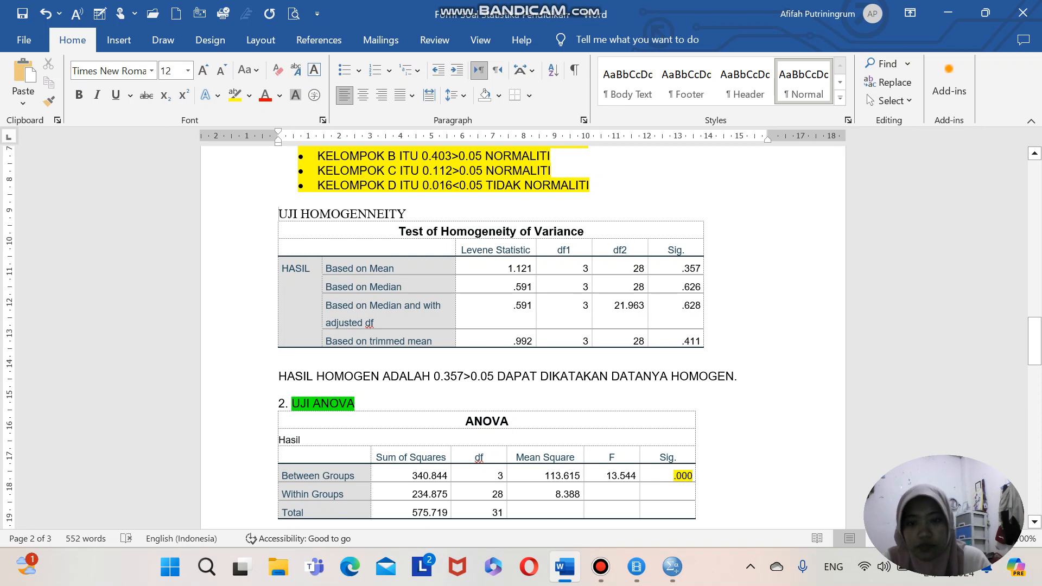
# - Highlight the UJI HOMOGENNEITY heading in bright green
pyautogui.tripleClick(326, 214)
pyautogui.click(249, 96)
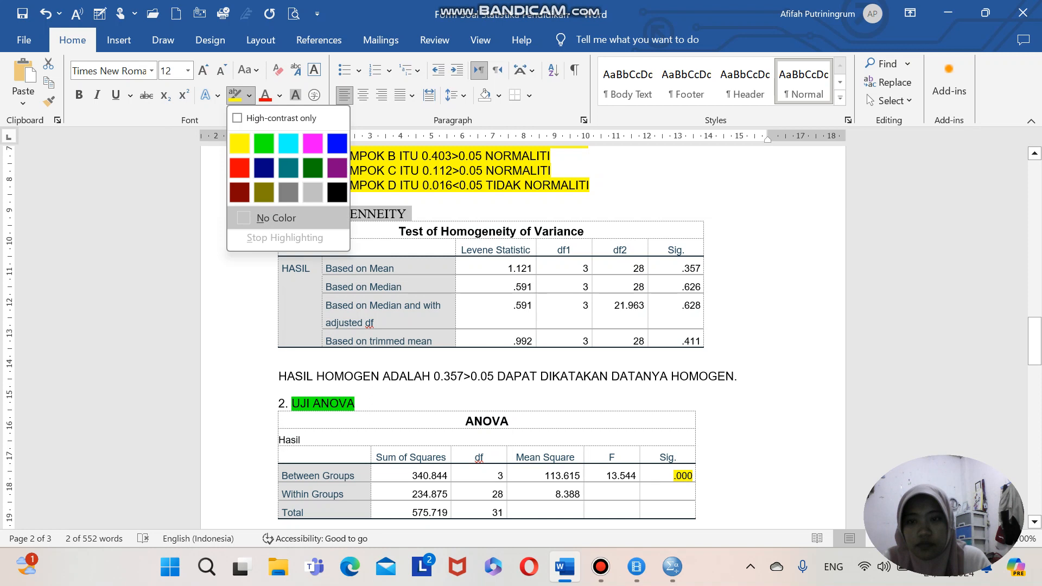
pyautogui.click(263, 143)
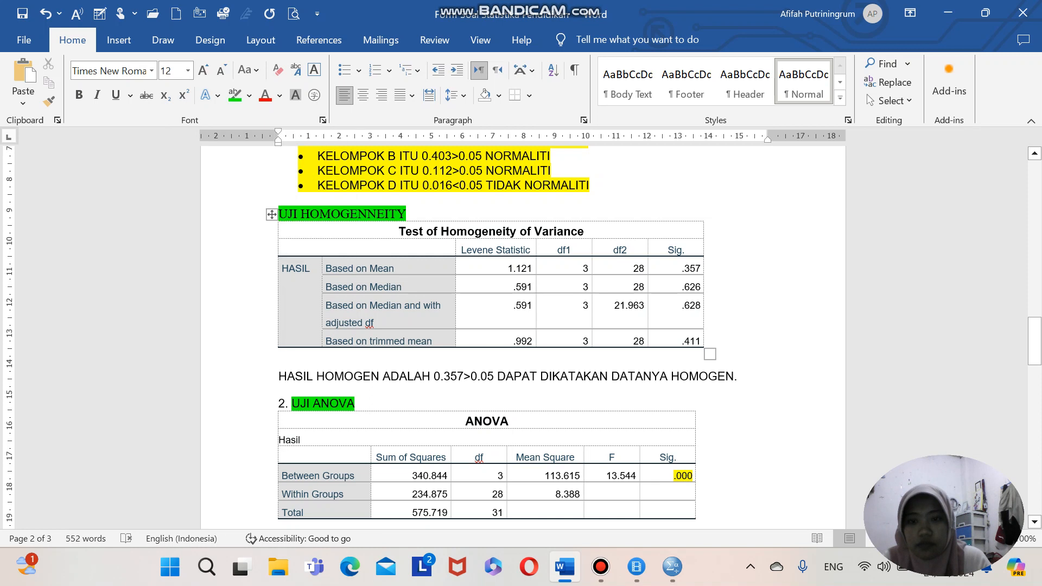
# - Apply yellow highlight to the 'HASIL HOMOGEN ADALAH 0.357>0.05 ... HOMOGEN.' conclusion line
pyautogui.scroll(-2, 522, 326)
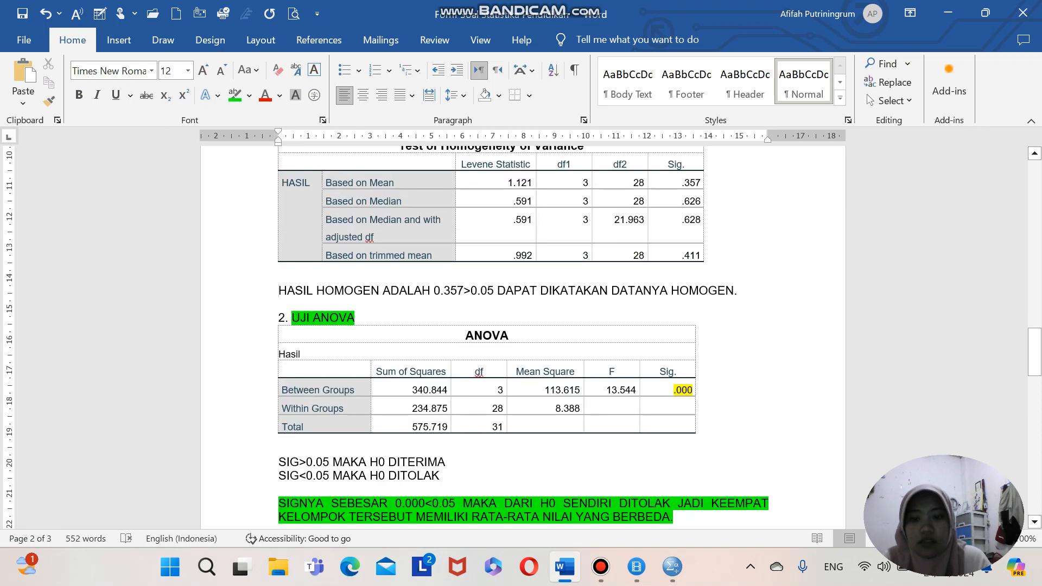
pyautogui.moveTo(279, 291); pyautogui.dragTo(743, 292)
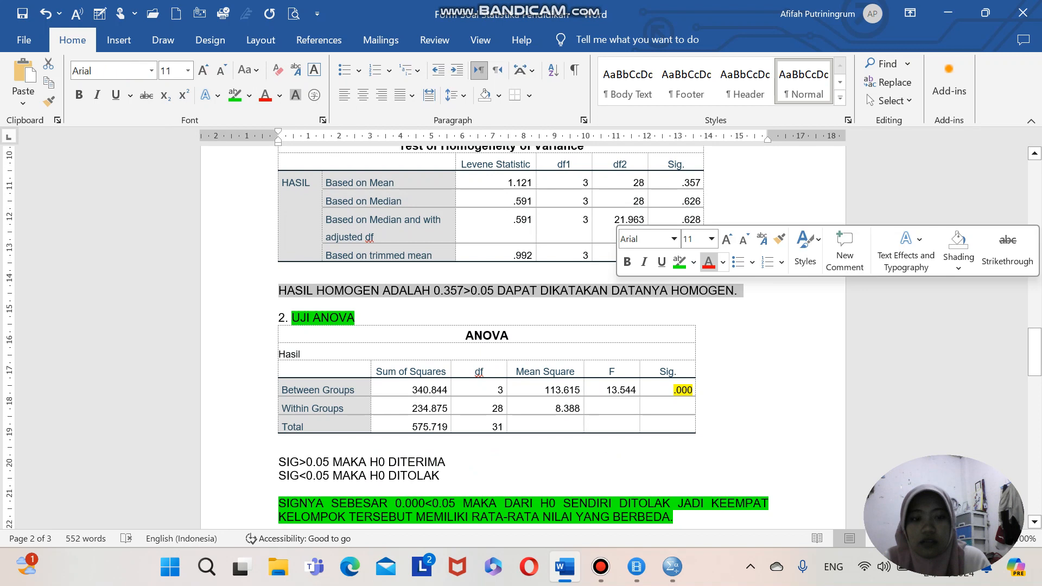
pyautogui.click(249, 95)
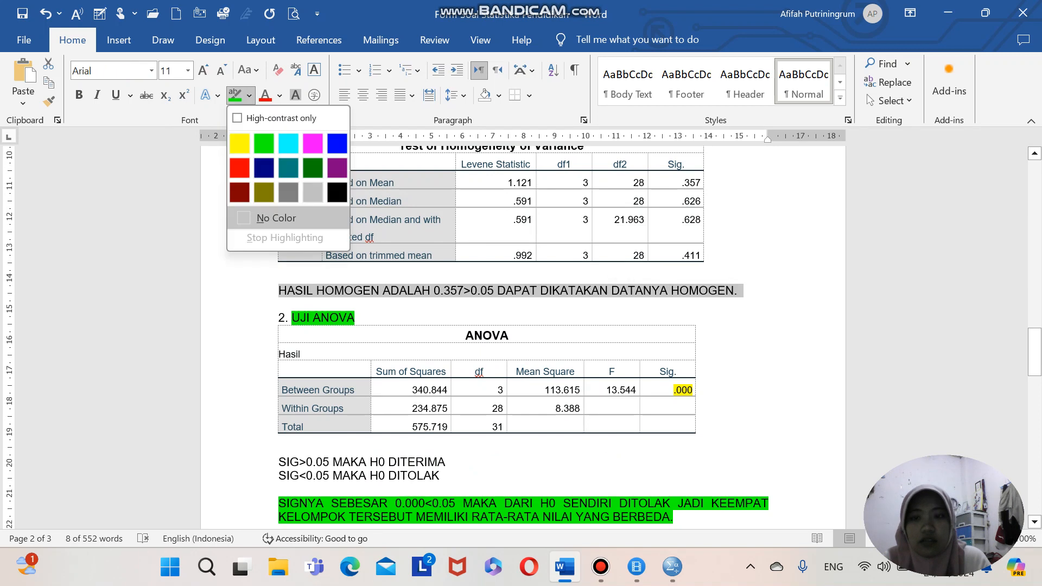
pyautogui.click(239, 143)
pyautogui.click(274, 321)
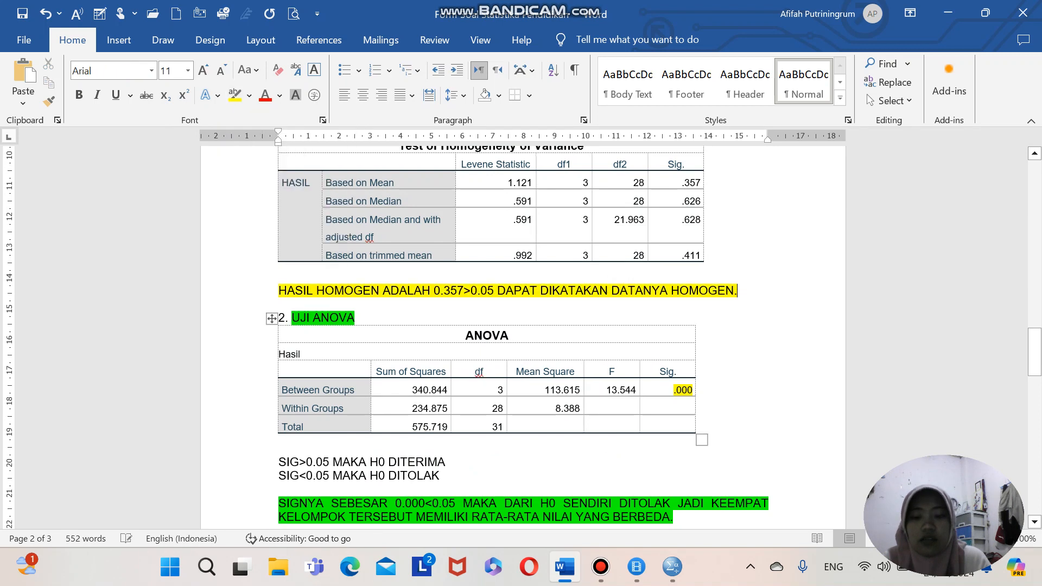
pyautogui.scroll(12, 521, 336)
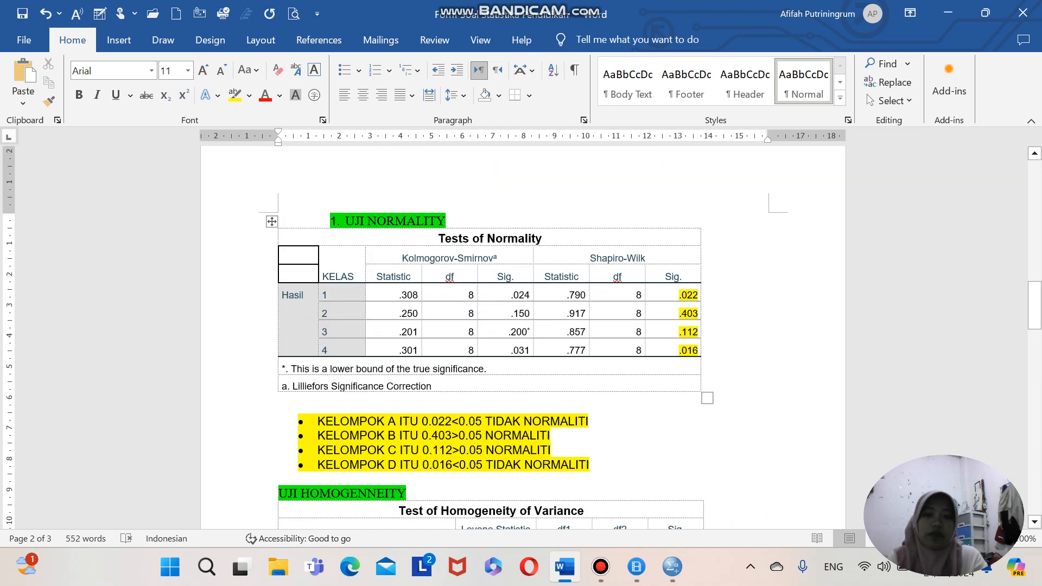
pyautogui.scroll(-4, 521, 337)
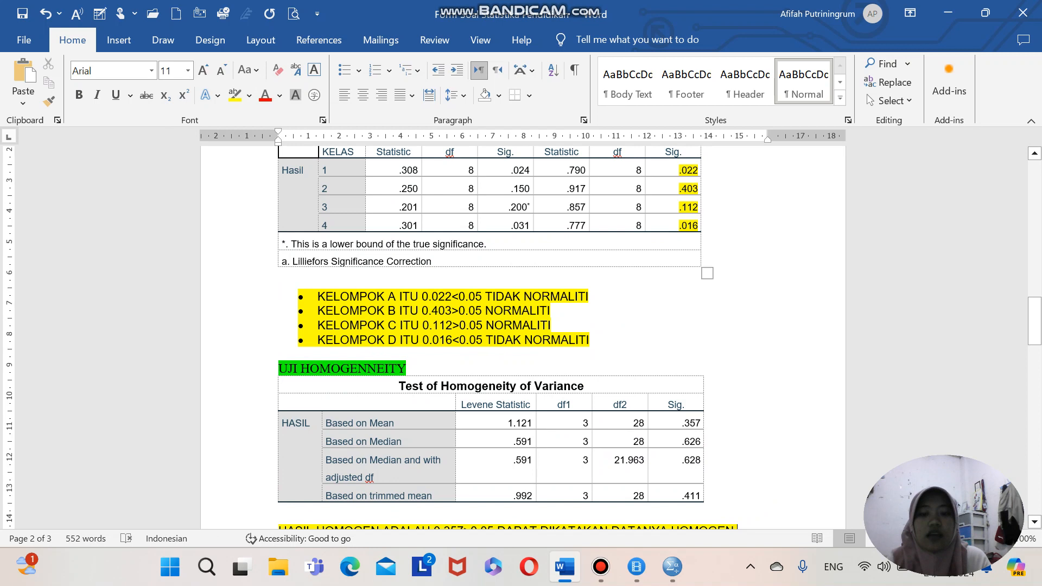
pyautogui.scroll(-3, 508, 337)
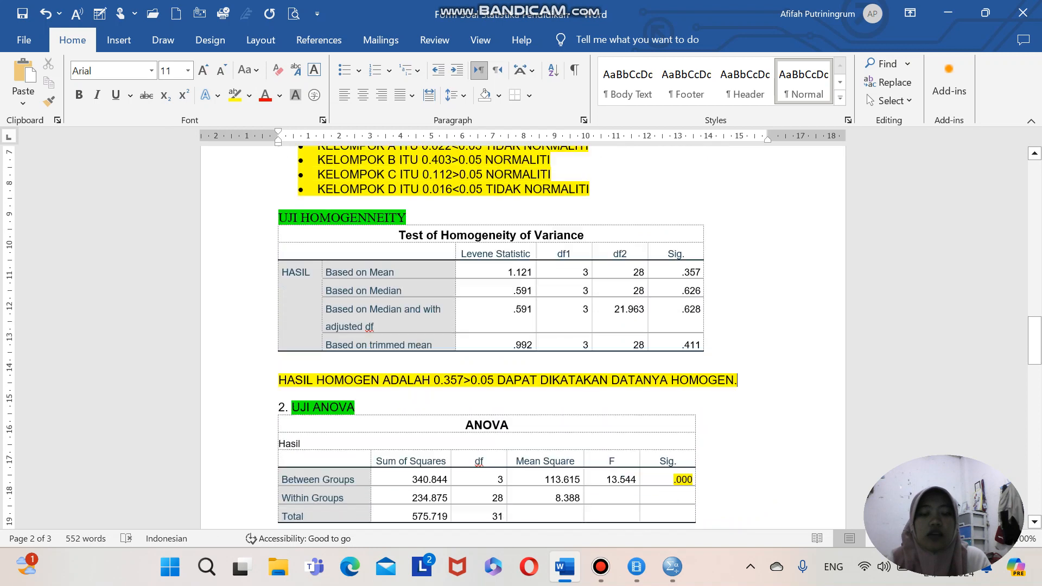
pyautogui.scroll(3, 507, 336)
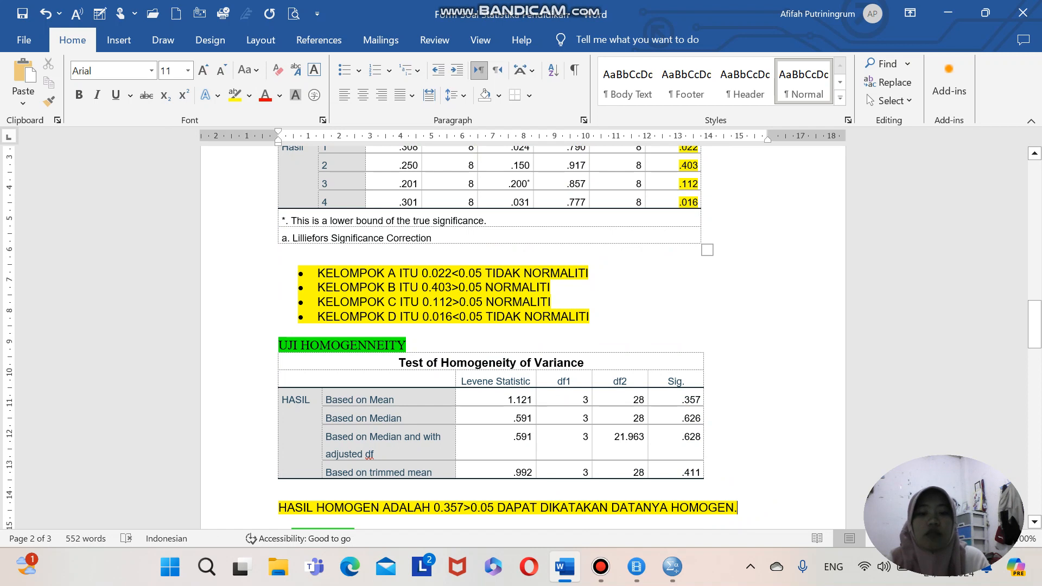
pyautogui.scroll(-3, 507, 336)
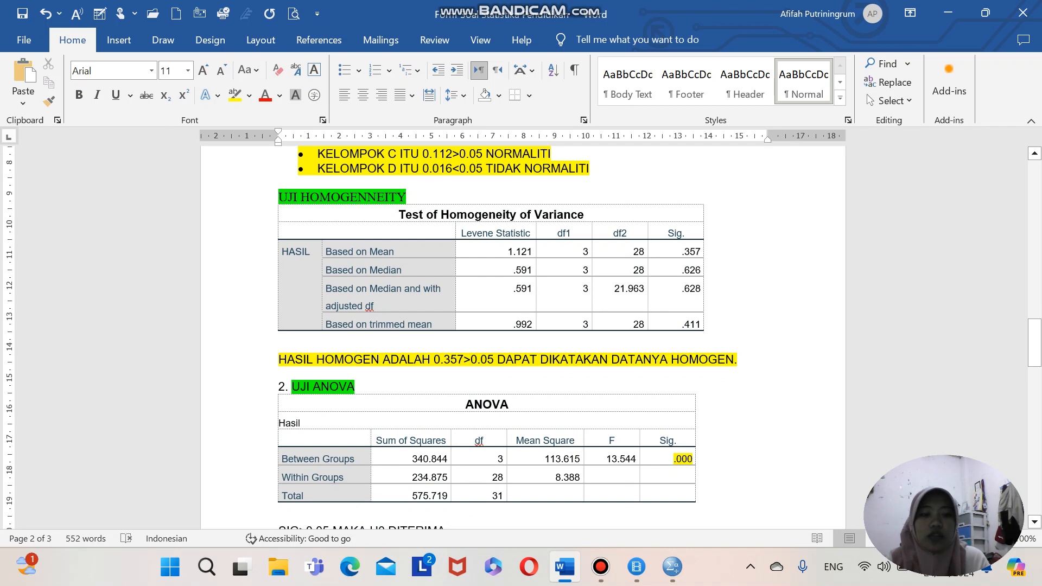
# - Mark the .357 Sig value of the Based on Mean row in yellow
pyautogui.moveTo(682, 251); pyautogui.dragTo(701, 251)
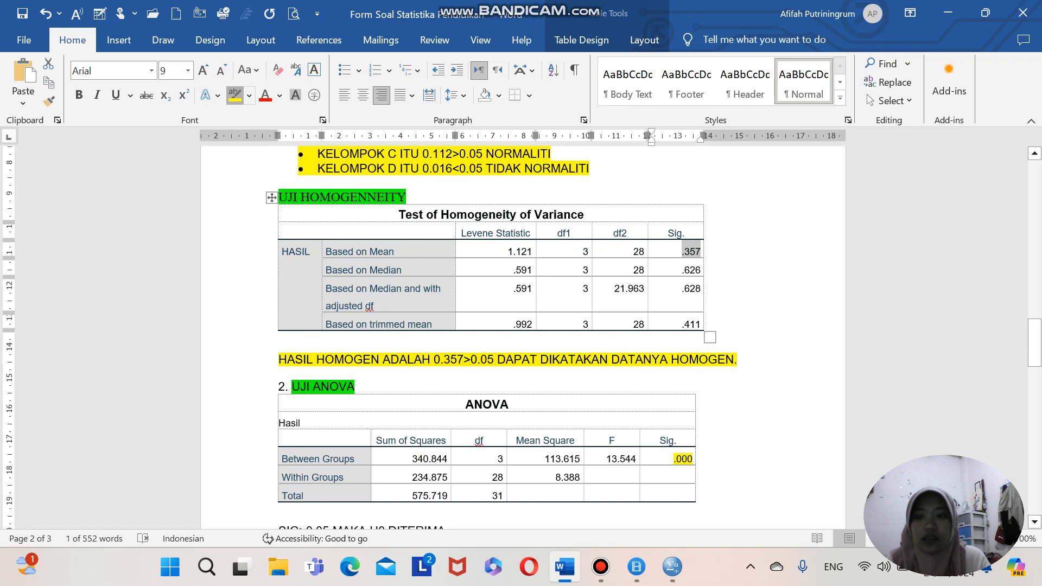
pyautogui.click(234, 95)
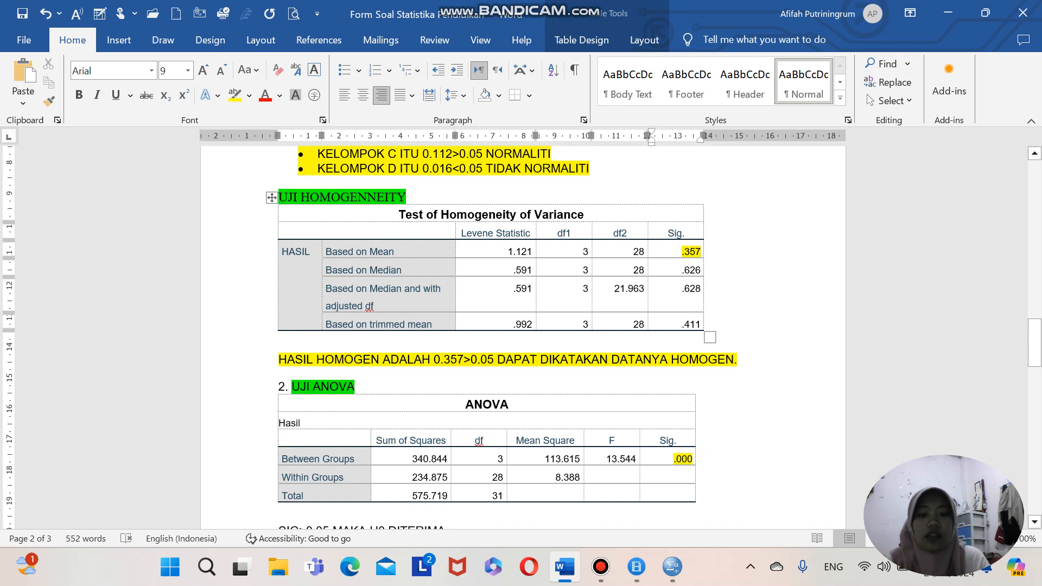
pyautogui.scroll(-3, 523, 337)
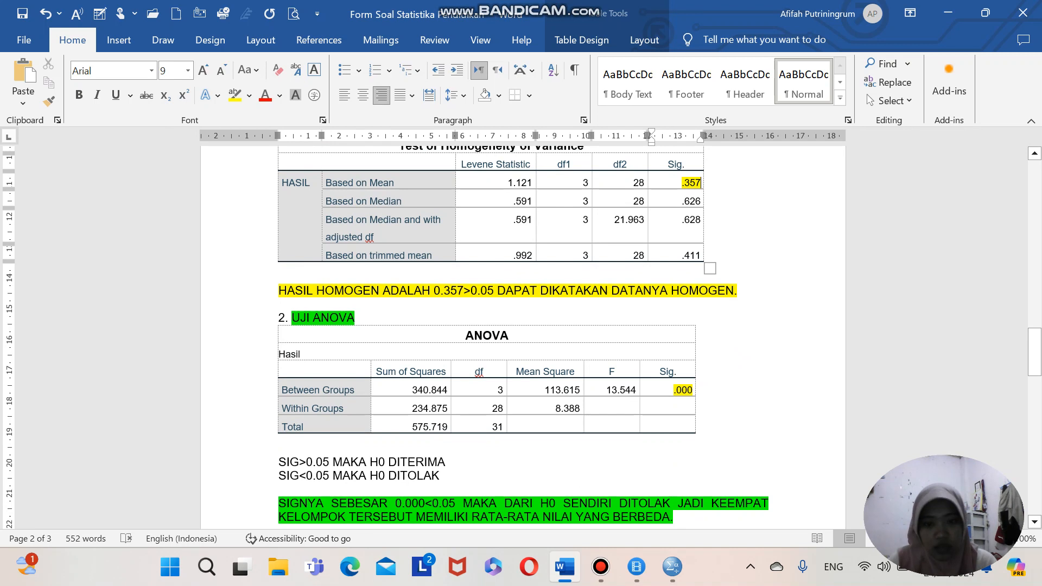
pyautogui.scroll(-2, 523, 337)
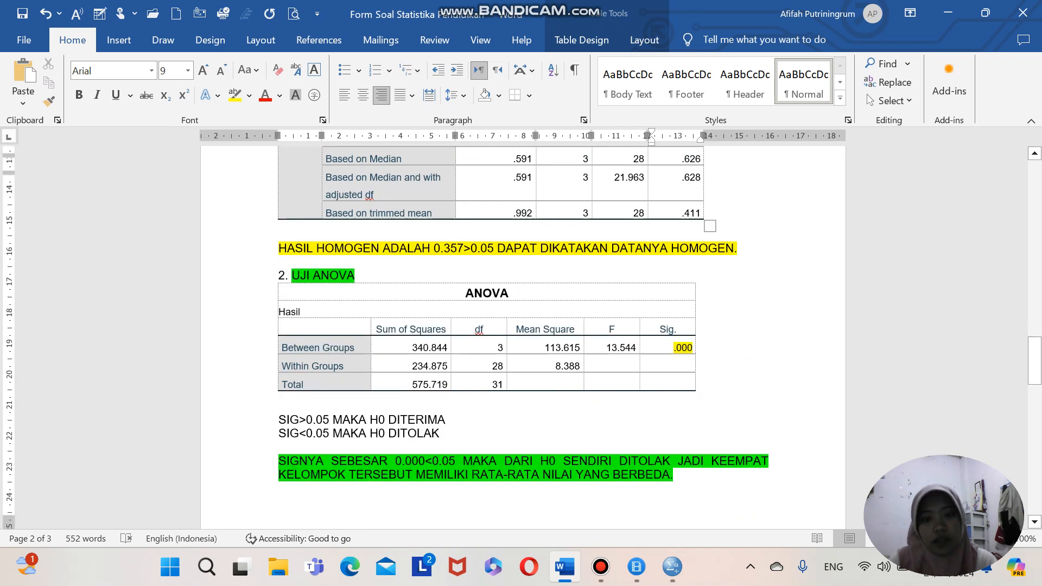
pyautogui.scroll(-3, 523, 269)
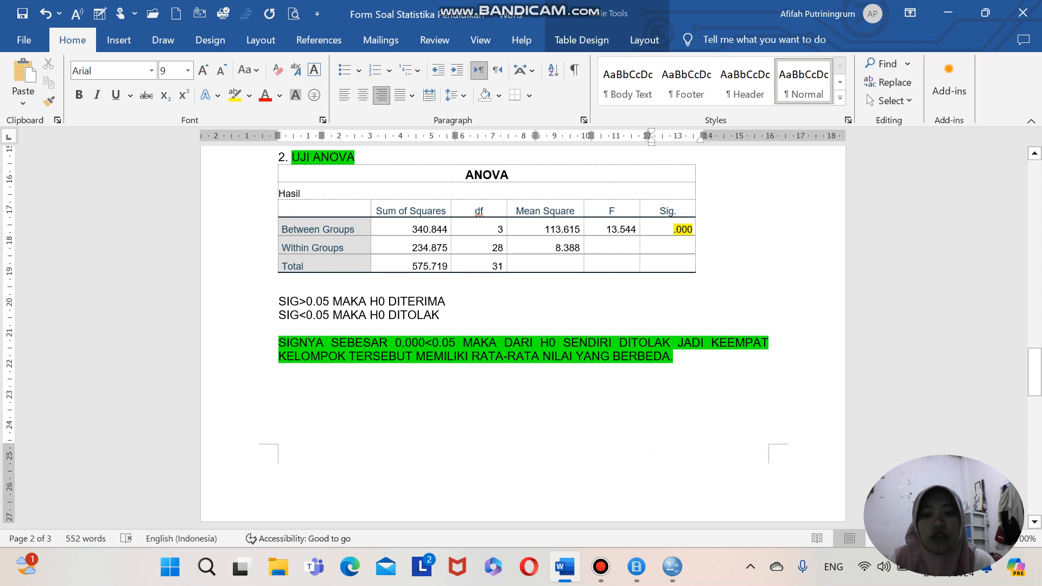
pyautogui.scroll(-1, 523, 326)
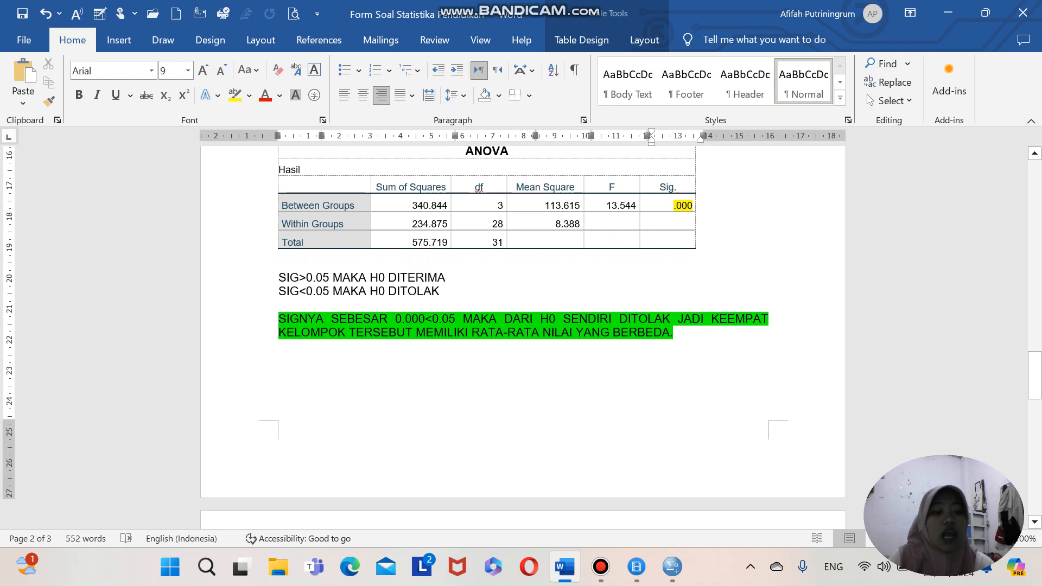
pyautogui.scroll(-3, 523, 326)
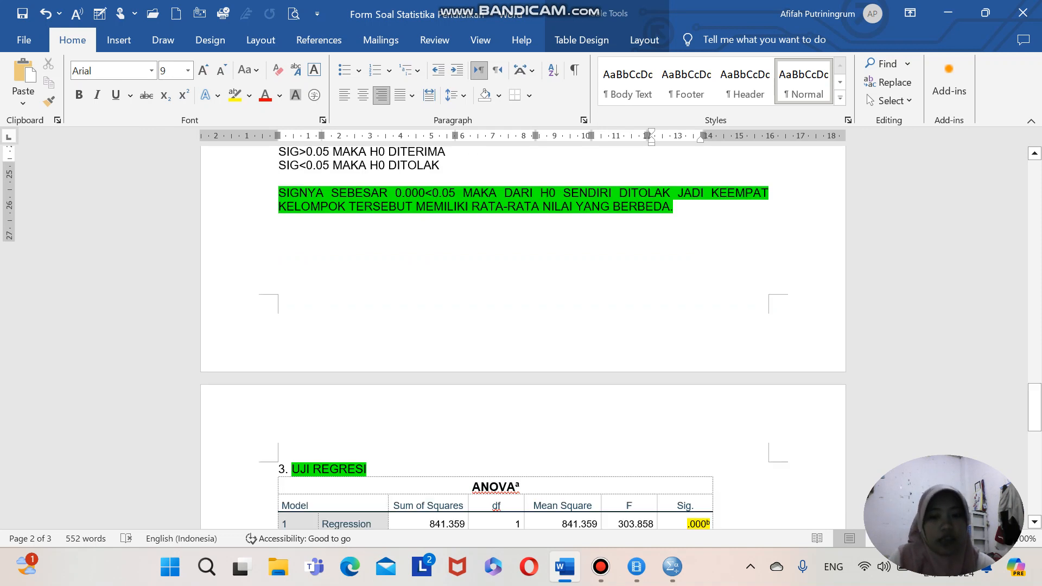
pyautogui.scroll(-5, 522, 326)
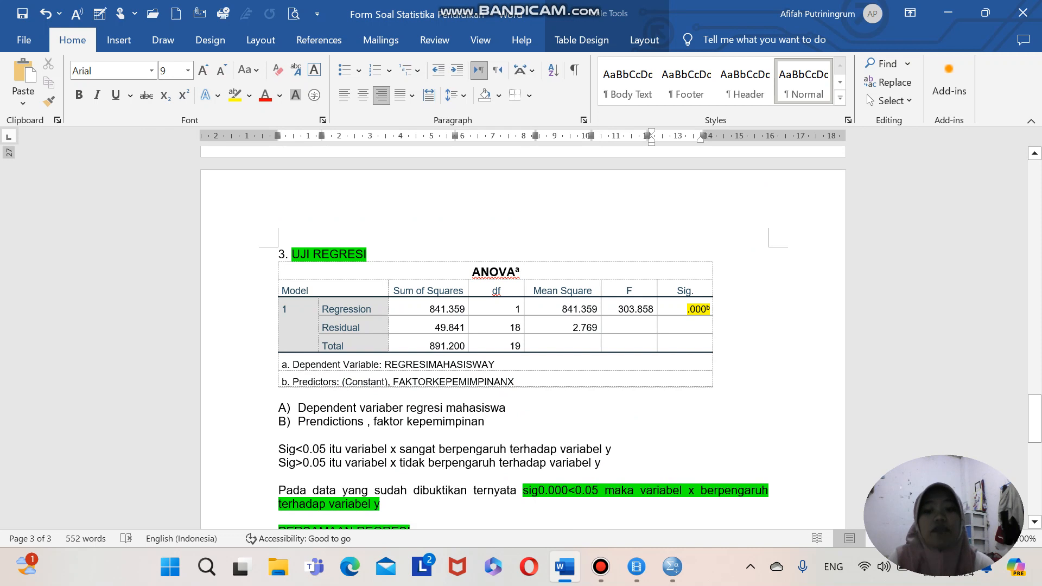
# - Highlight the equations 'Y = a + bx' and 'Y = 14.874+1.125x' yellow
pyautogui.scroll(-1, 522, 326)
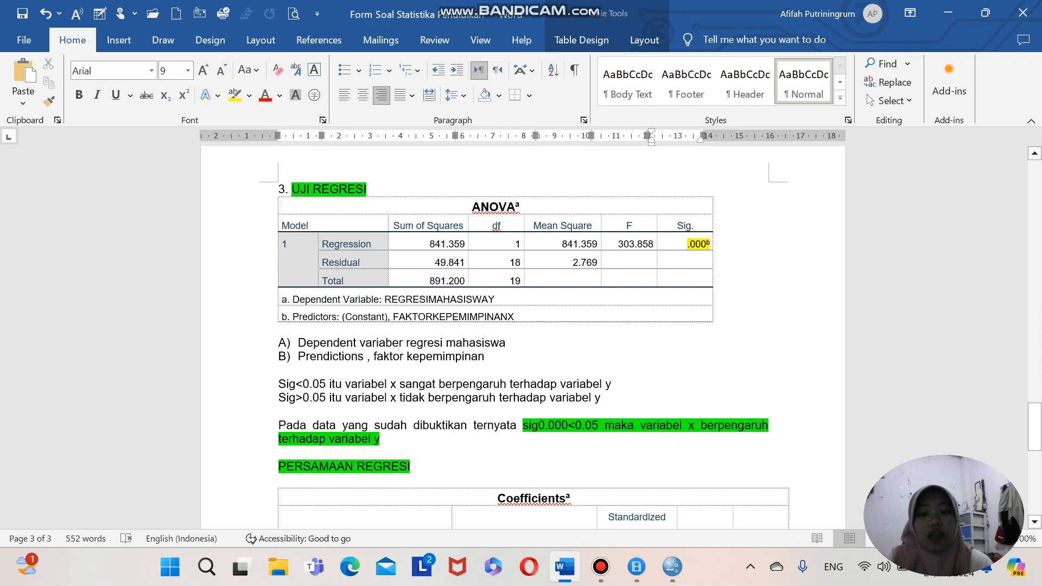
pyautogui.scroll(-1, 522, 337)
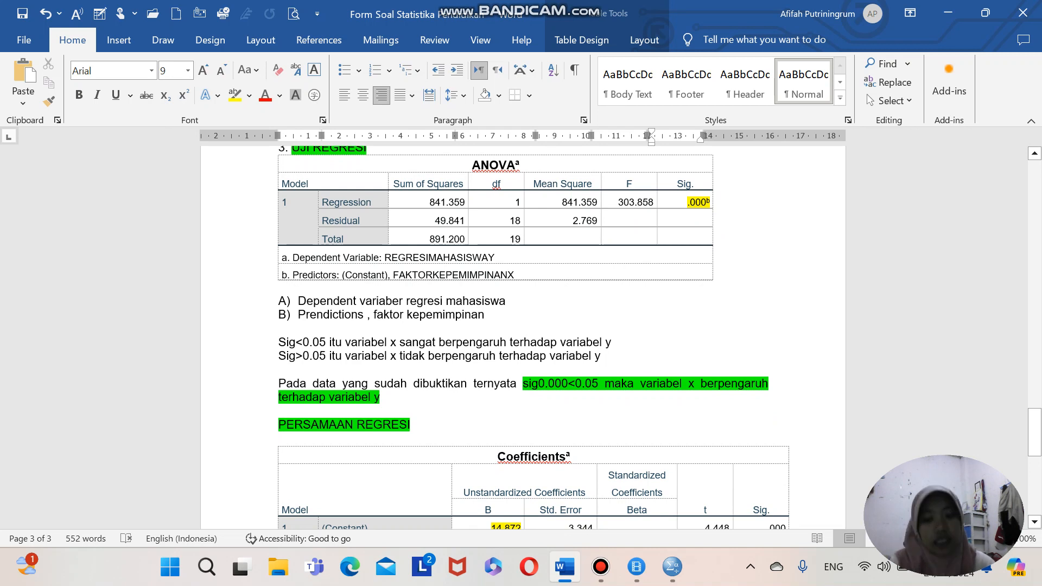
pyautogui.scroll(-2, 523, 336)
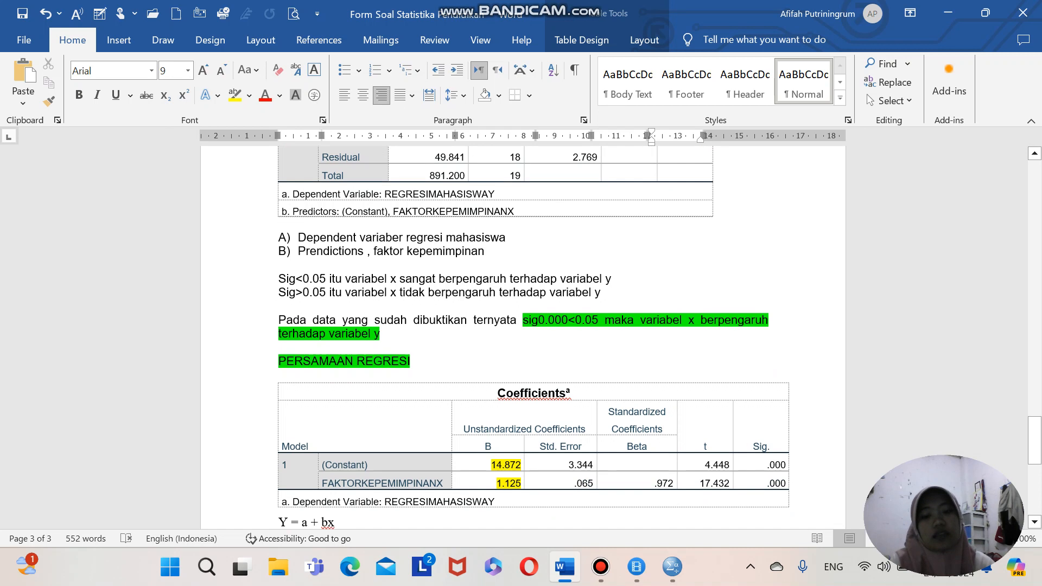
pyautogui.scroll(-3, 523, 337)
pyautogui.moveTo(279, 429); pyautogui.dragTo(283, 466)
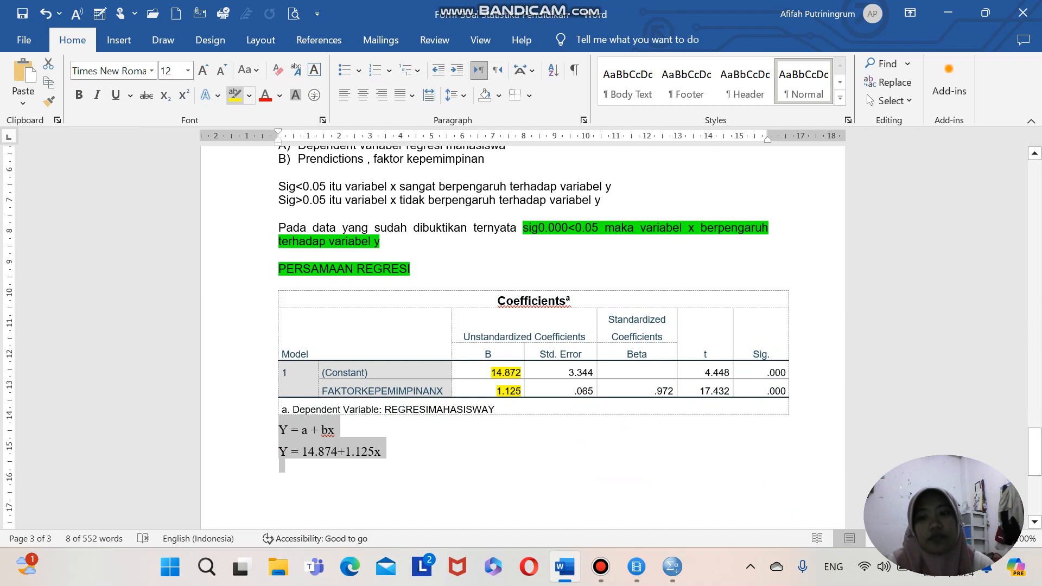
pyautogui.click(235, 95)
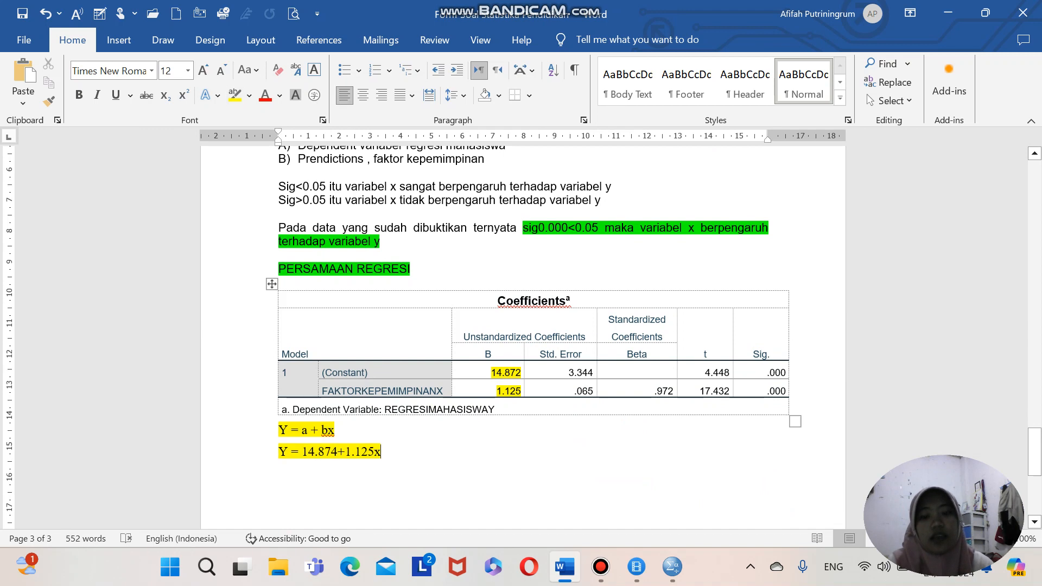